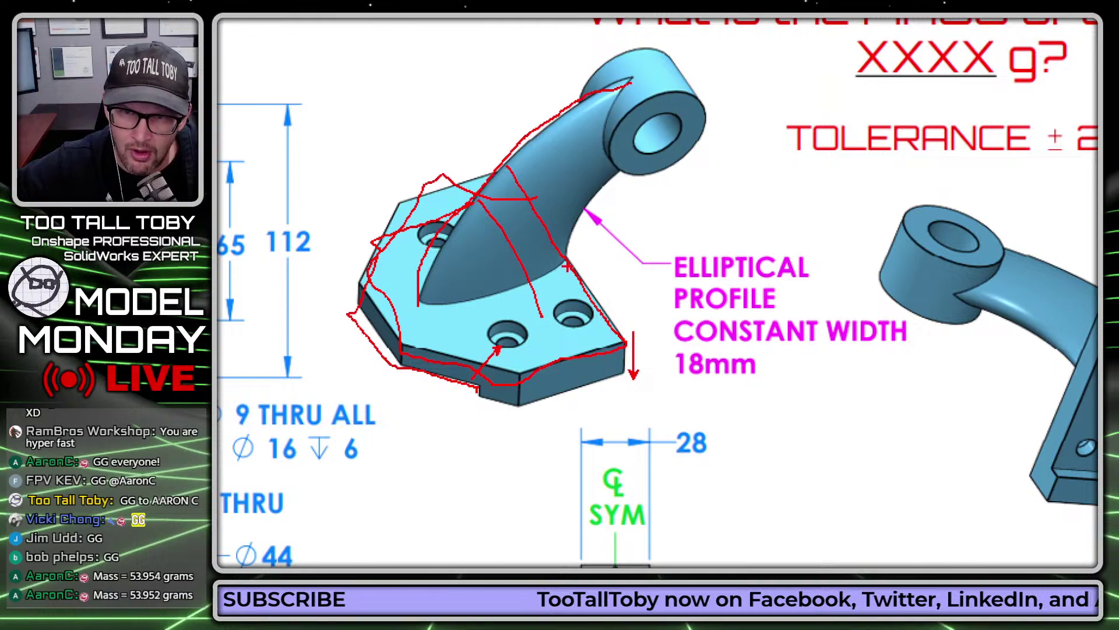
- Mark up the curved arm and its cylindrical boss on the enlarged isometric view, then return to the full sheet
mouse_move(570, 267)
mouse_down()
mouse_move(583, 207)
mouse_move(644, 154)
mouse_up()
key(Escape)
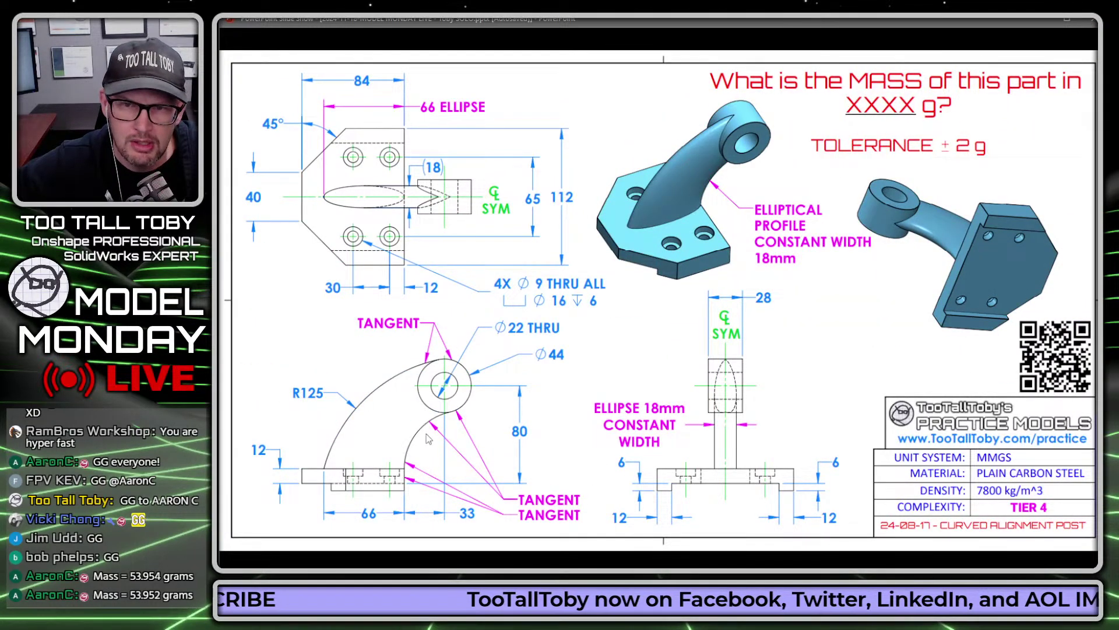
- Trace the side view's R125 outer arc, inner arc, Ø44 boss and Ø22 hole, and underline the TANGENT notes
key(ctrl+1)
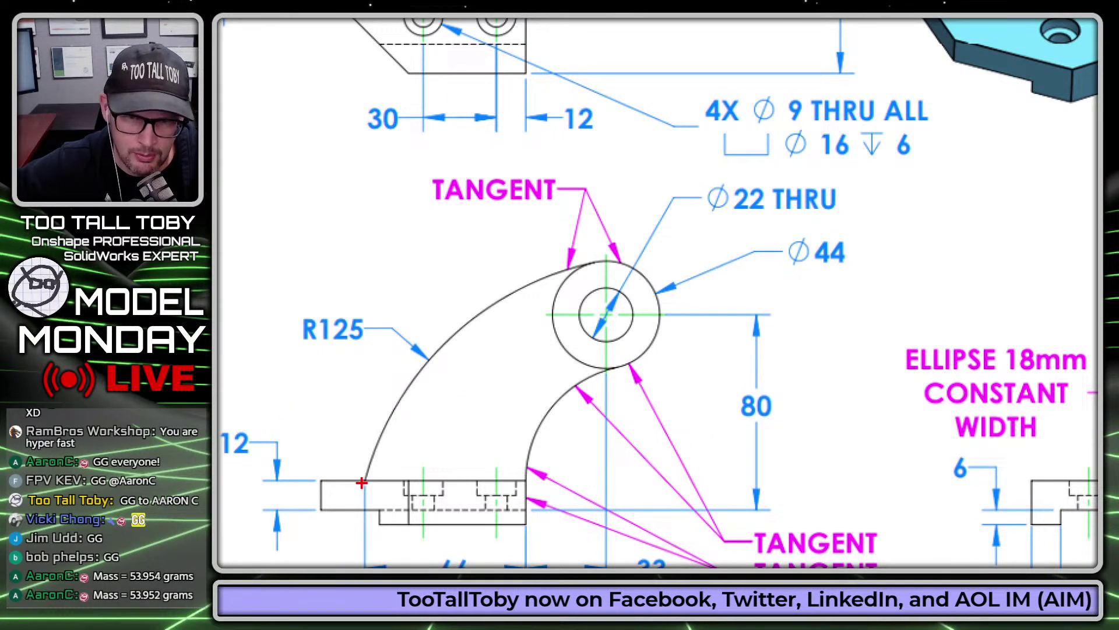
mouse_move(362, 482)
mouse_down()
mouse_move(389, 409)
mouse_move(467, 327)
mouse_up()
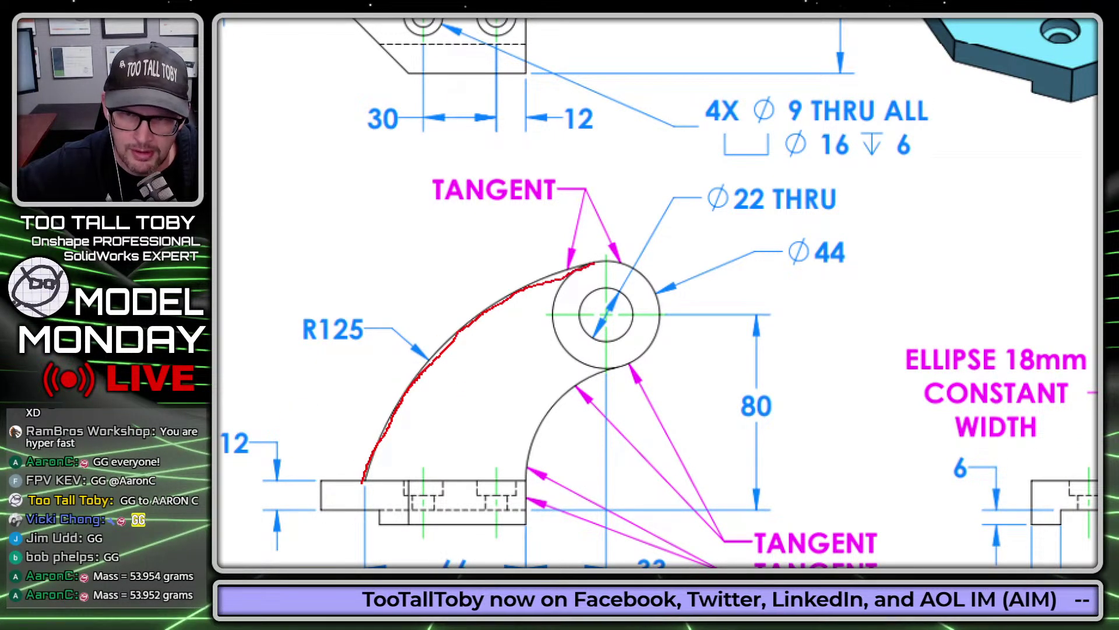
drag(526, 479, 544, 435)
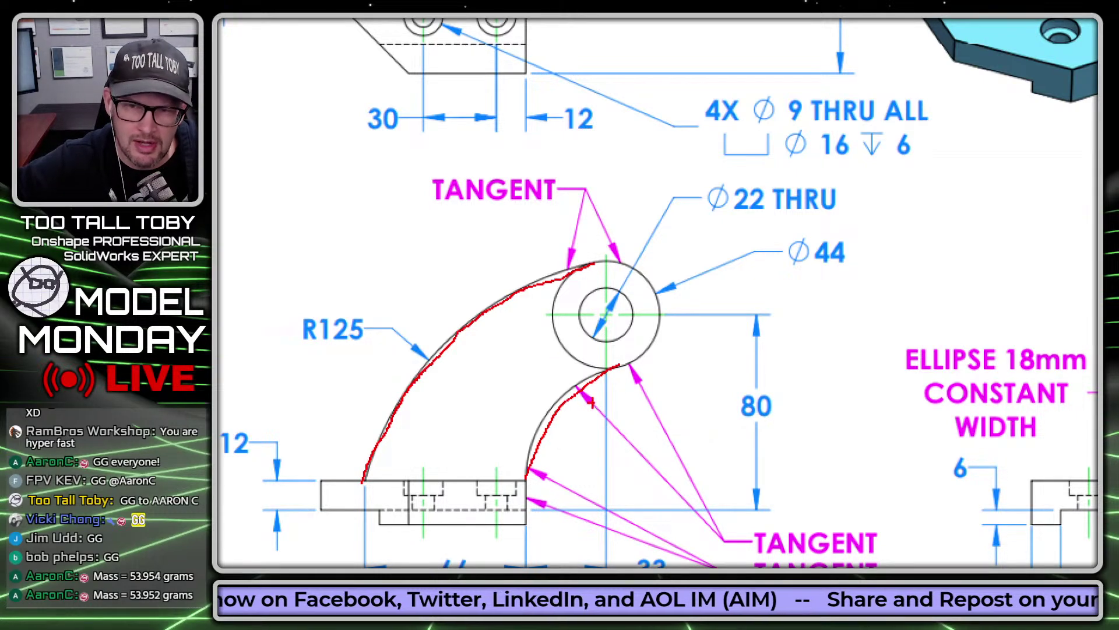
drag(549, 311, 649, 357)
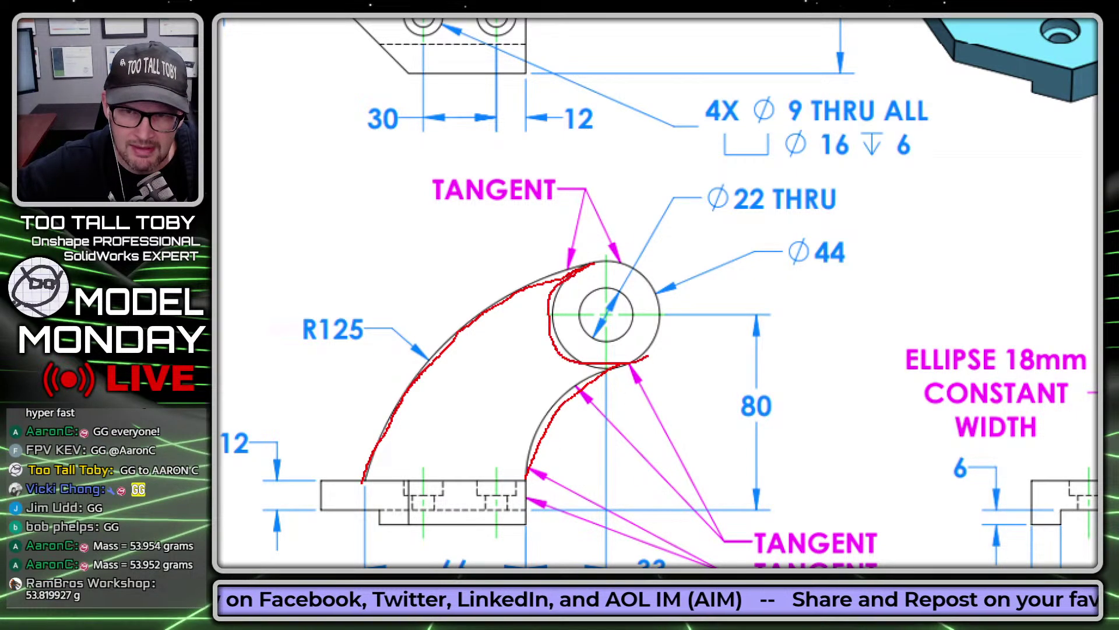
drag(642, 283, 579, 284)
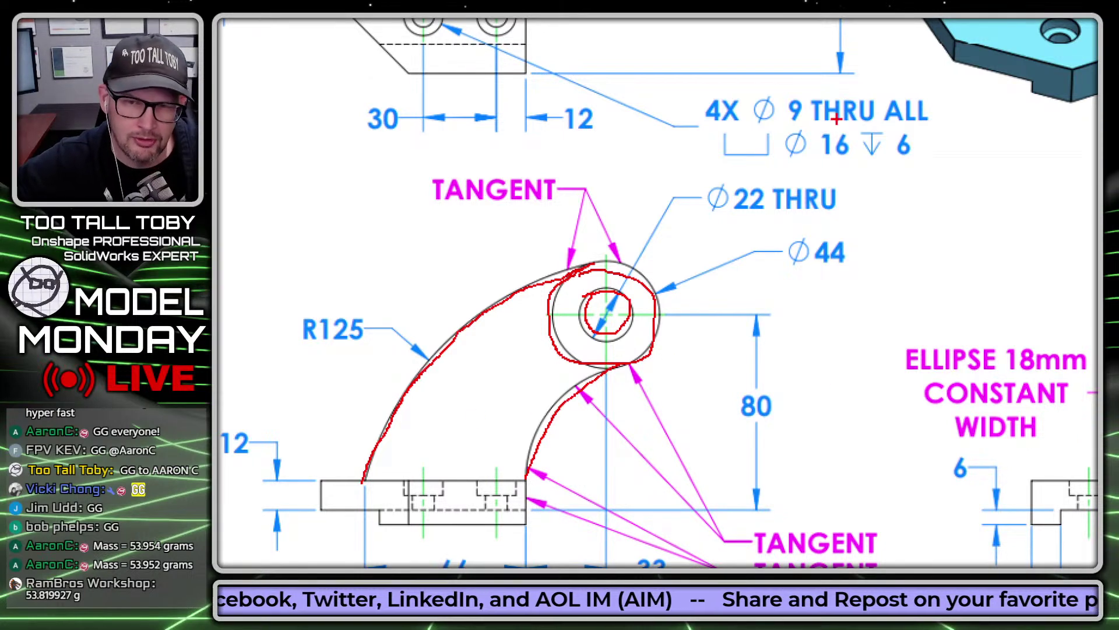
drag(452, 212, 574, 217)
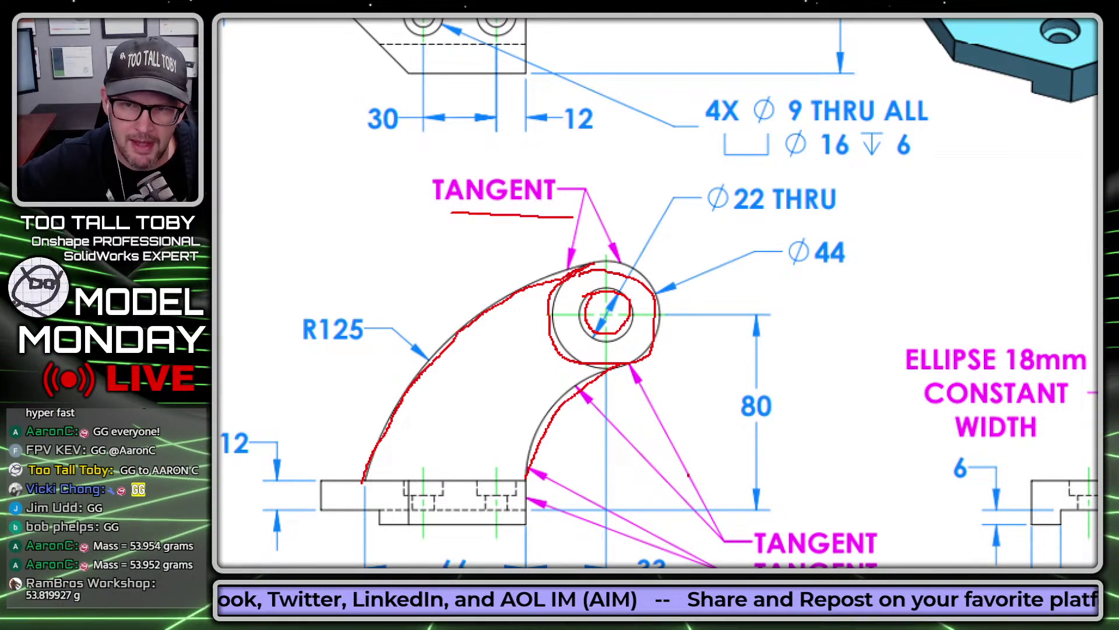
drag(759, 553, 829, 550)
key(Escape)
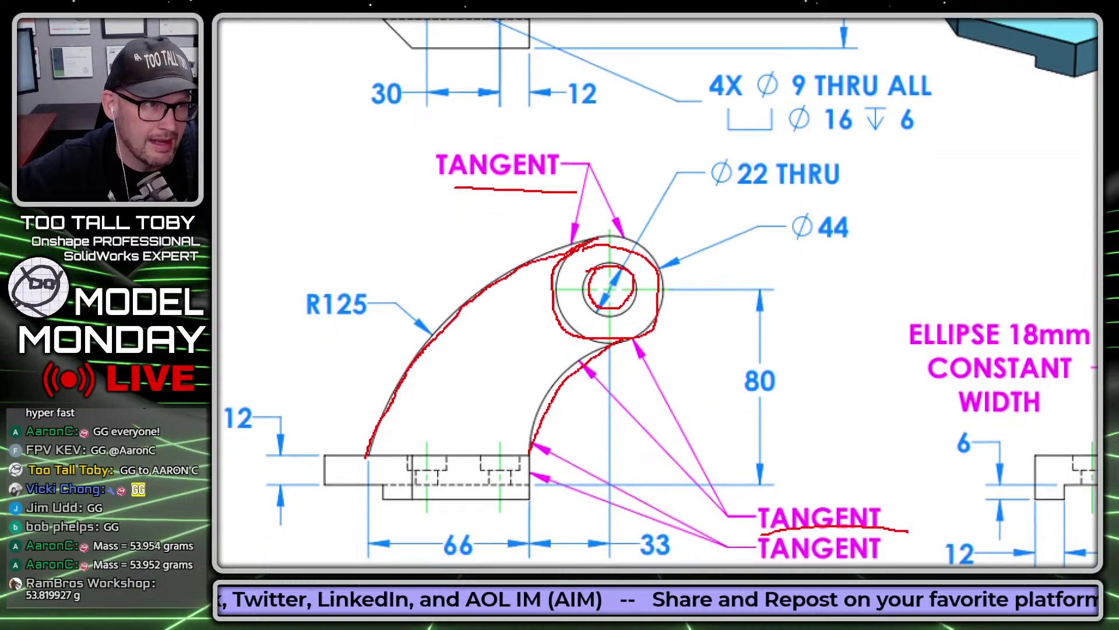
key(Escape)
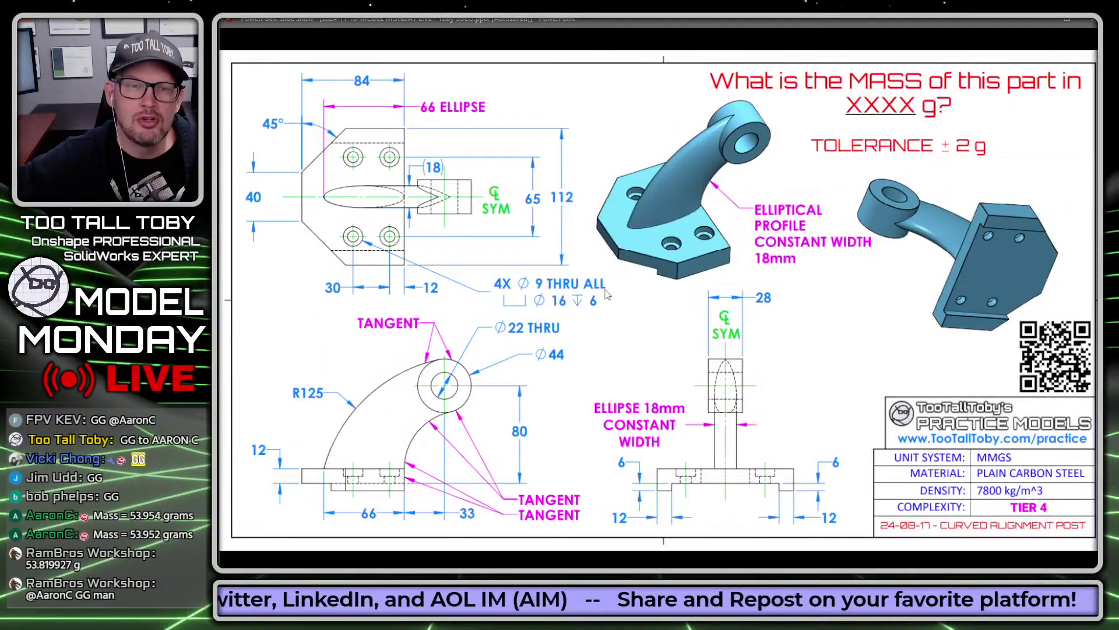
- Trace the base plate outline, its stepped lower edge, the boss and the elliptical arm on the enlarged isometric view
key(ctrl+1)
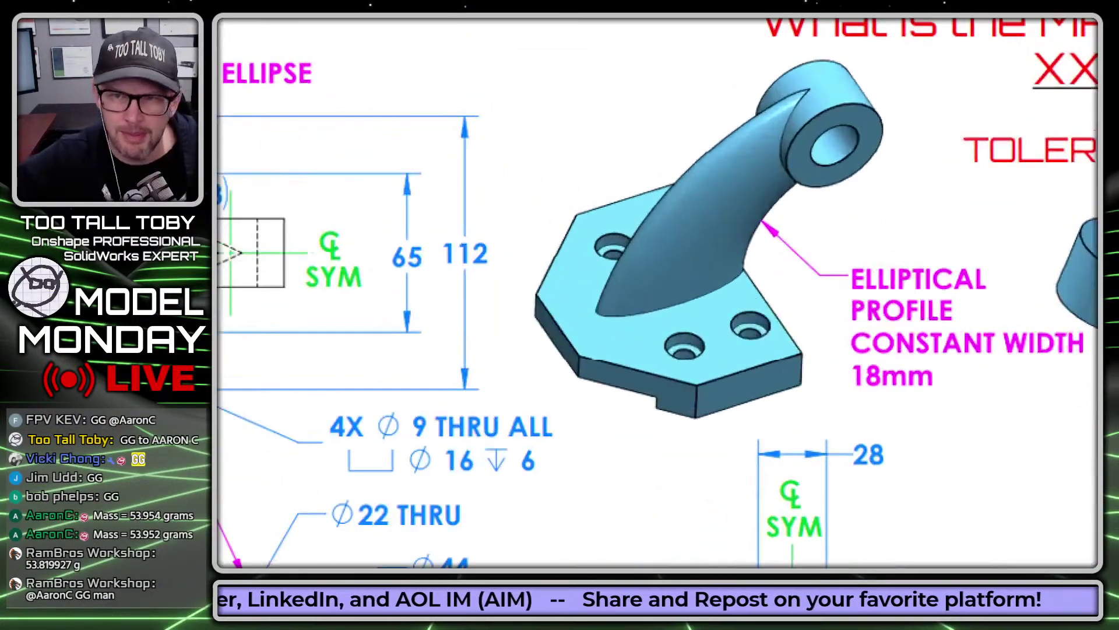
mouse_move(683, 172)
mouse_down()
mouse_move(790, 340)
mouse_move(692, 361)
mouse_up()
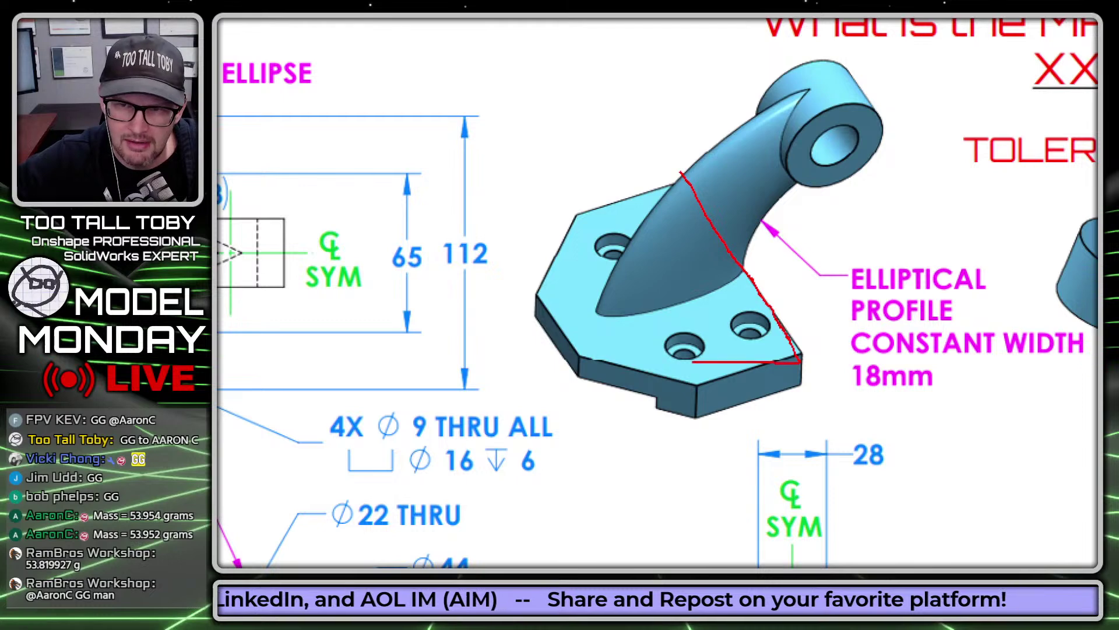
drag(529, 312, 659, 175)
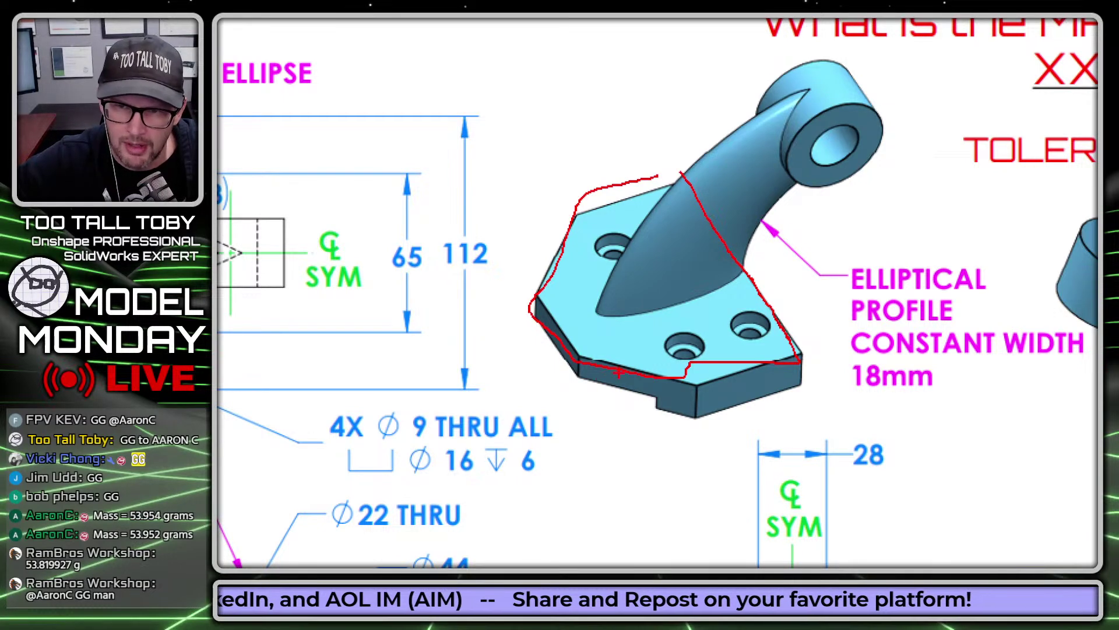
drag(569, 384, 529, 309)
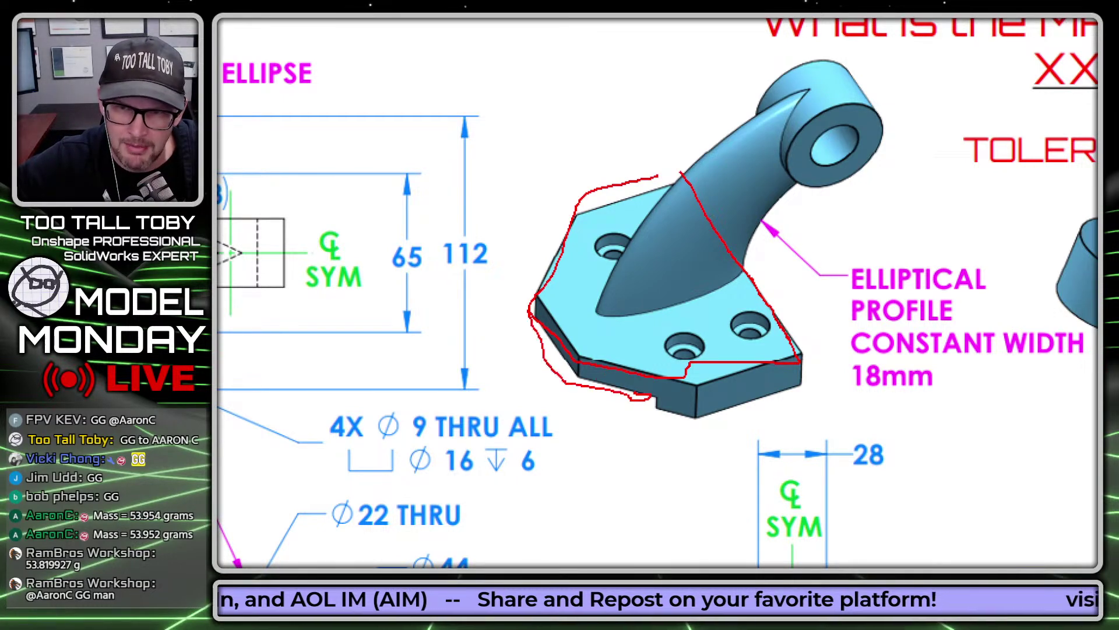
mouse_move(813, 86)
mouse_down()
mouse_move(776, 138)
mouse_move(883, 120)
mouse_move(808, 104)
mouse_up()
ctrl+shift+drag(896, 101, 883, 79)
mouse_move(834, 109)
mouse_down()
mouse_move(784, 149)
mouse_move(873, 126)
mouse_up()
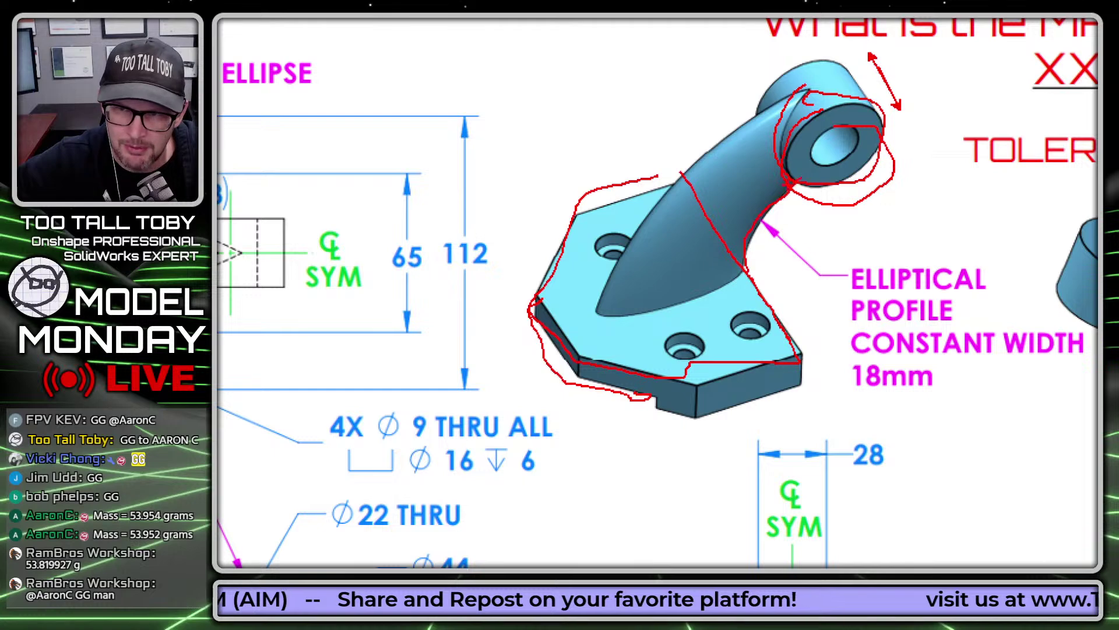
mouse_move(593, 312)
mouse_down()
mouse_move(670, 183)
mouse_move(775, 116)
mouse_move(810, 101)
mouse_move(866, 143)
mouse_up()
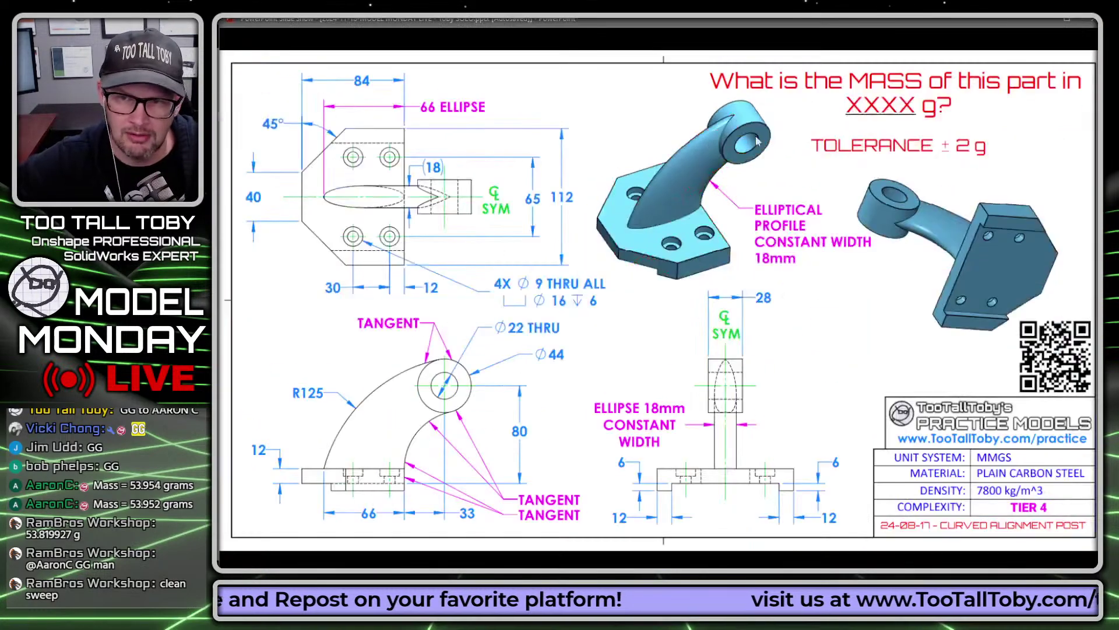
key(Escape)
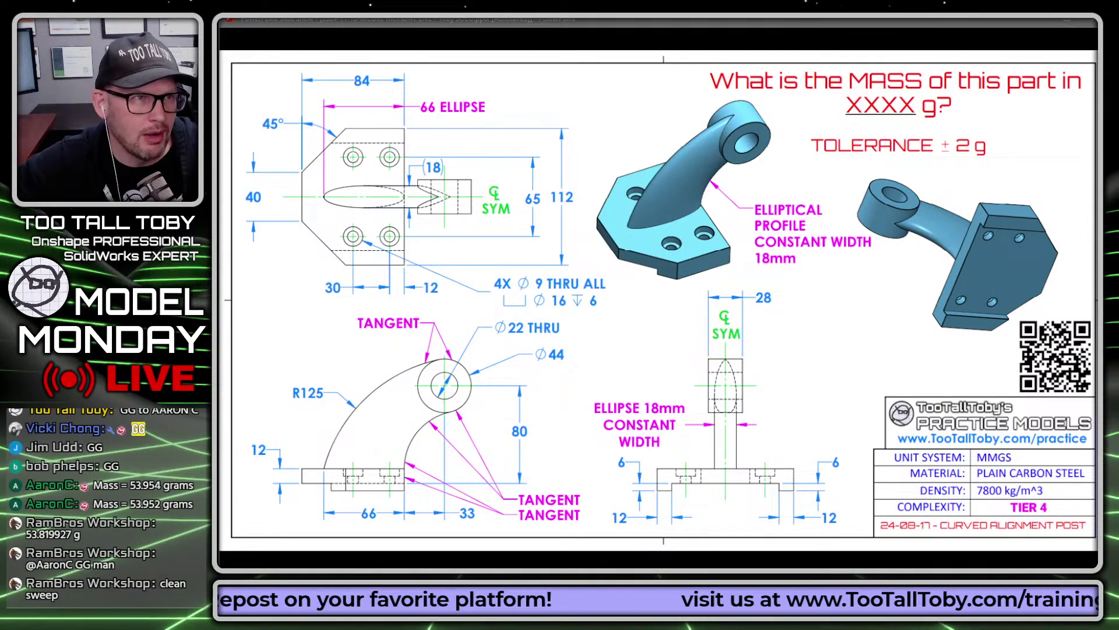
- Capture a screen snip of the whole part drawing sheet and switch to the Onshape documents page
key(super+shift+s)
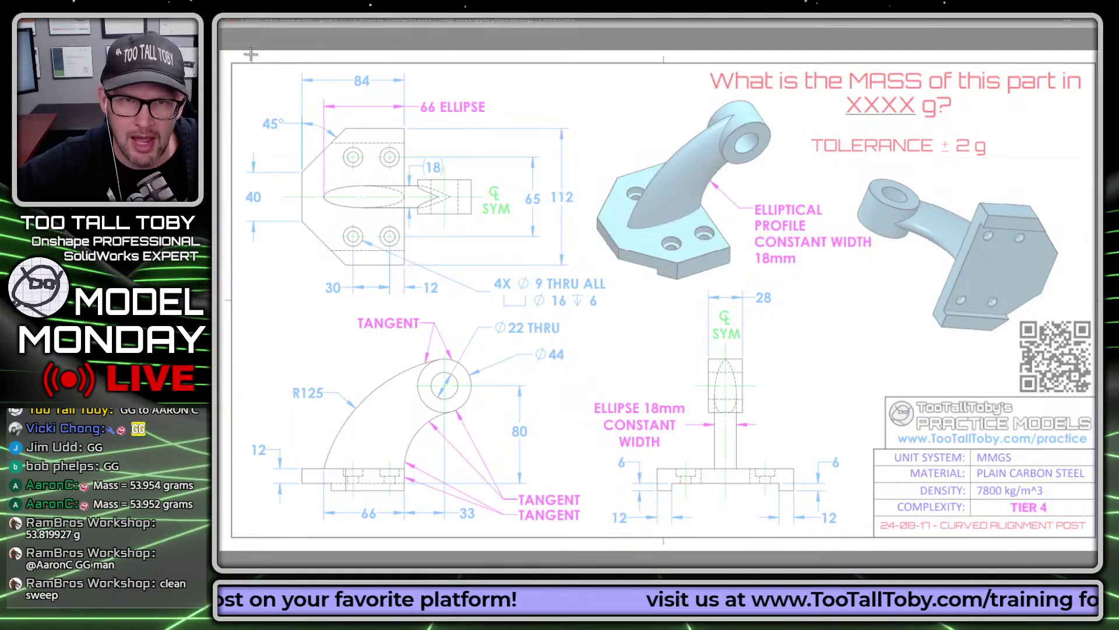
mouse_move(223, 54)
mouse_down()
mouse_move(771, 468)
mouse_move(1098, 546)
mouse_up()
drag(245, 5, 645, 5)
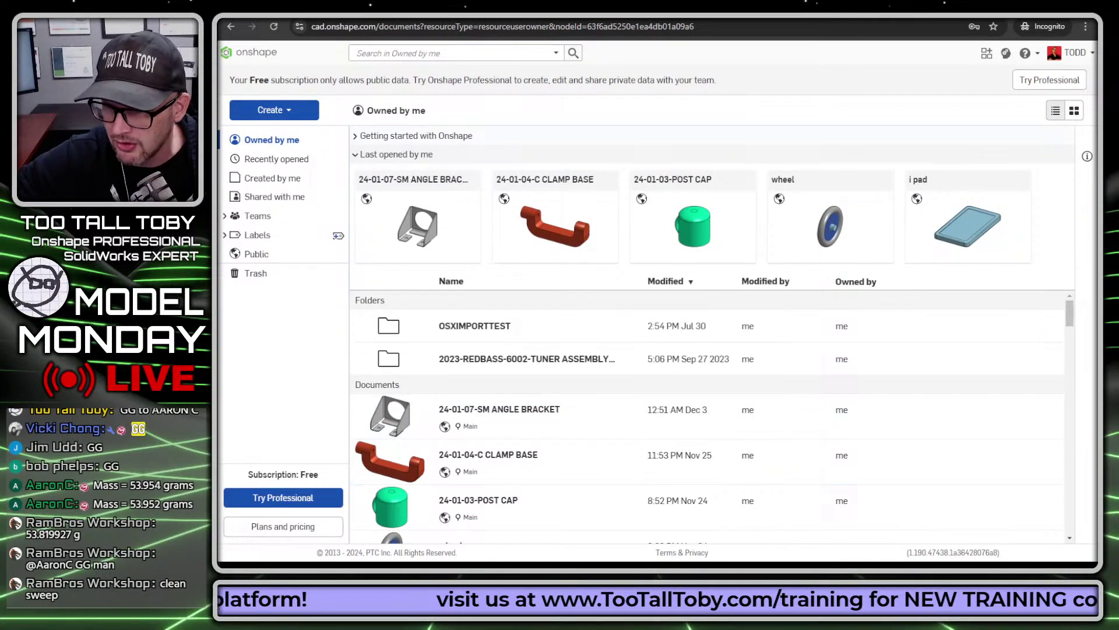
mouse_move(1097, 561)
mouse_down()
mouse_move(1096, 551)
mouse_move(1102, 580)
mouse_move(1092, 561)
mouse_move(1102, 570)
mouse_up()
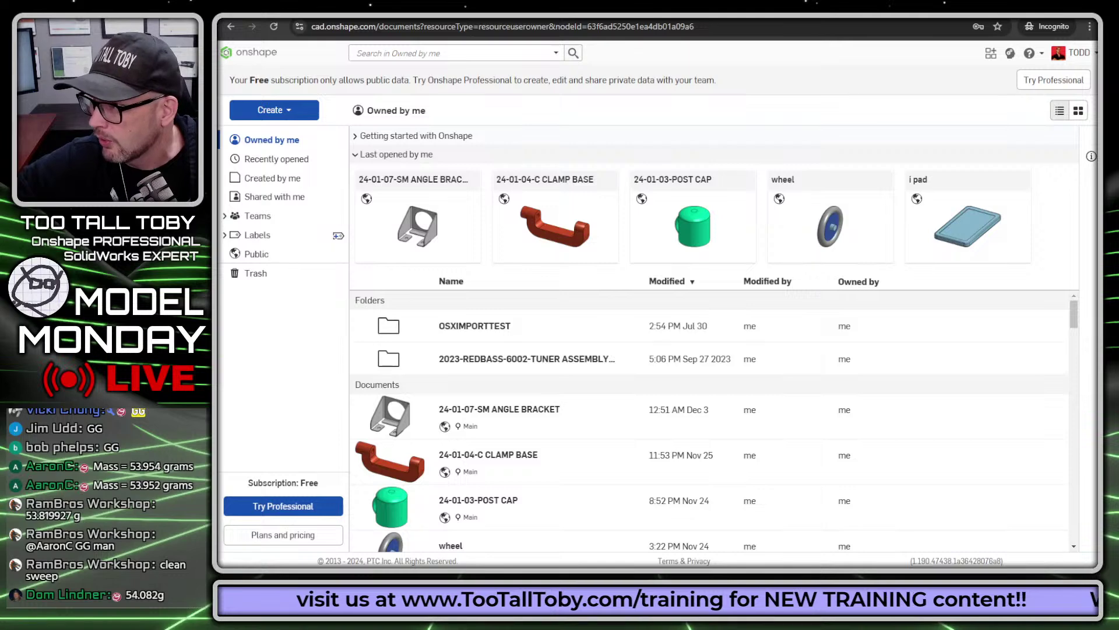
- Search the public documents for "24-08-17"
click(293, 111)
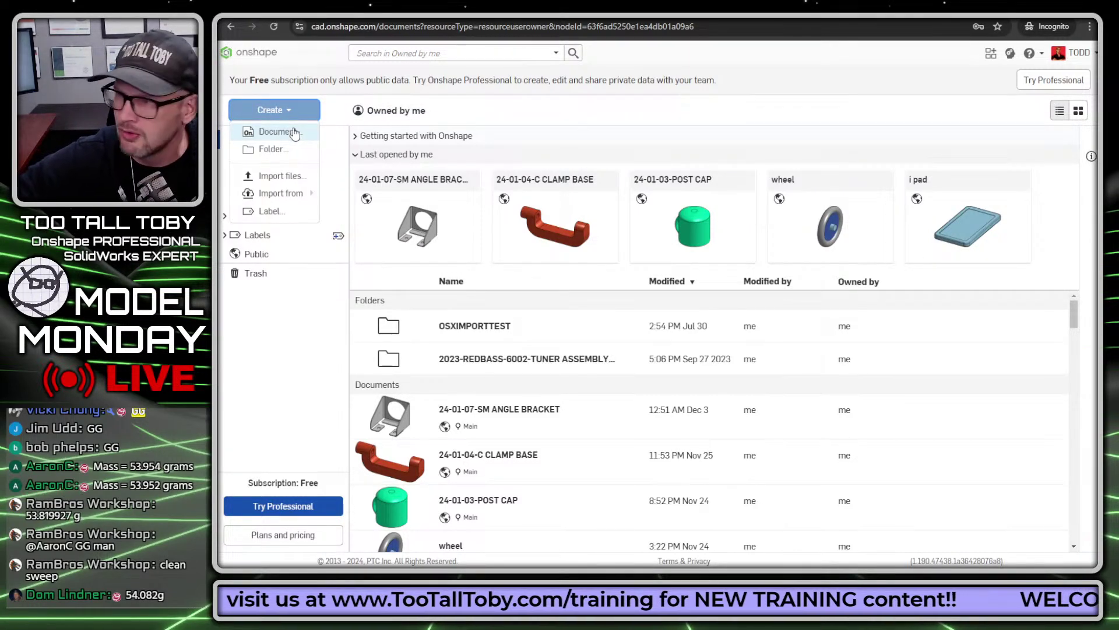
click(302, 339)
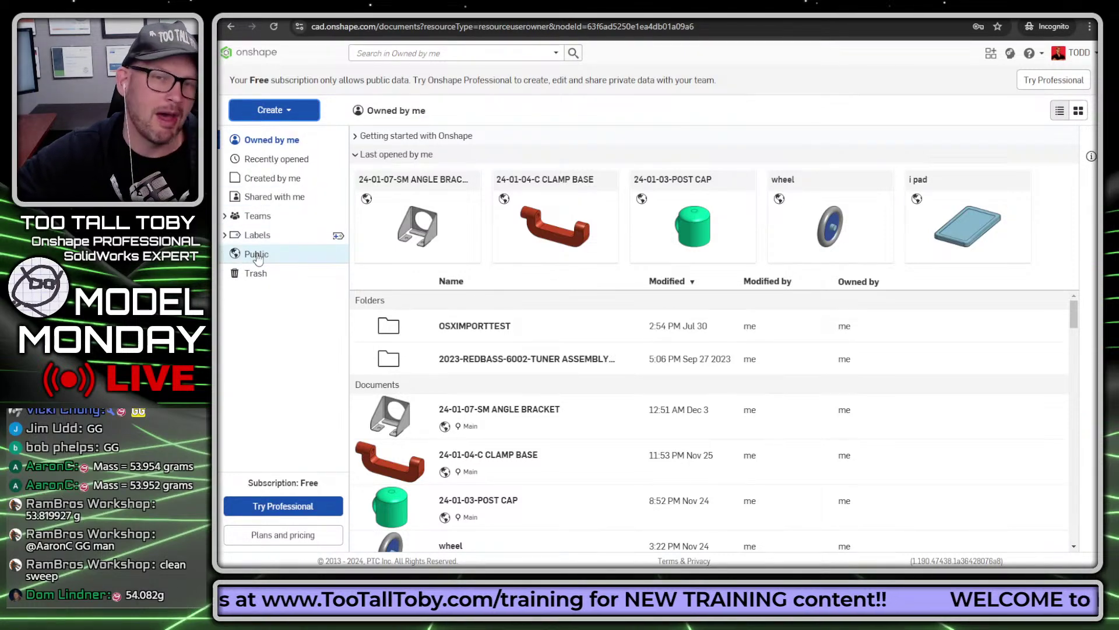
click(257, 255)
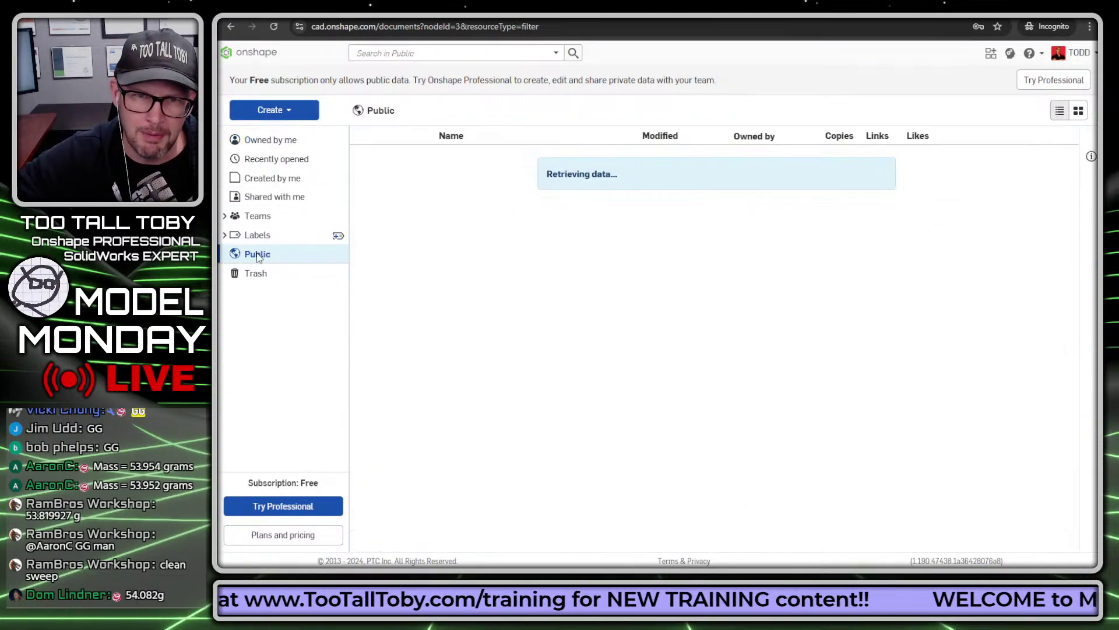
click(418, 53)
text(24)
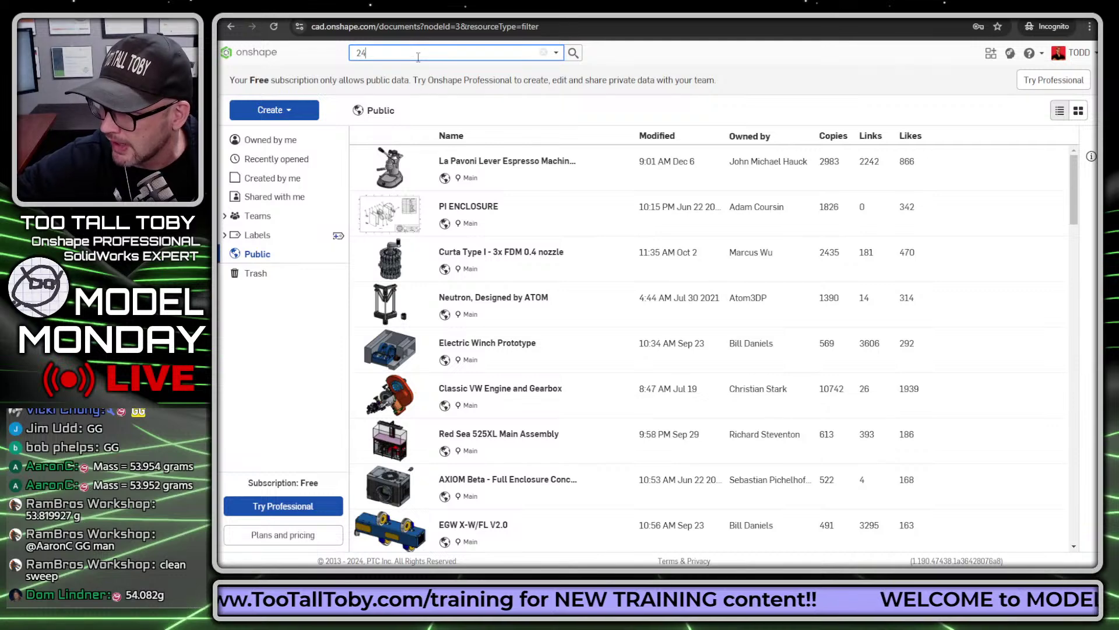
text(-08-17)
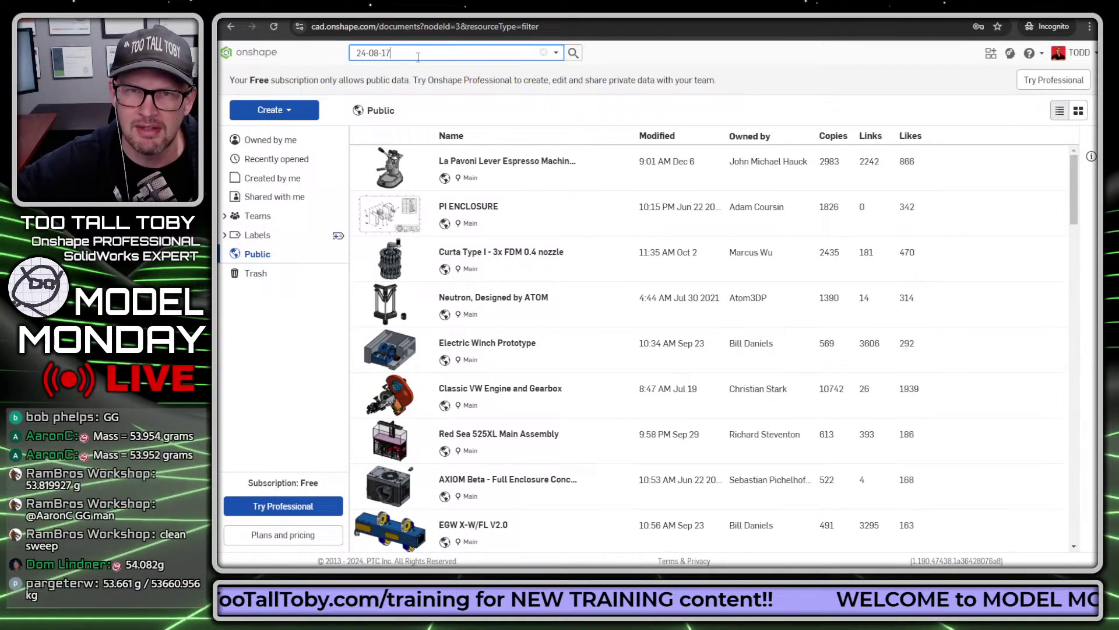
key(Return)
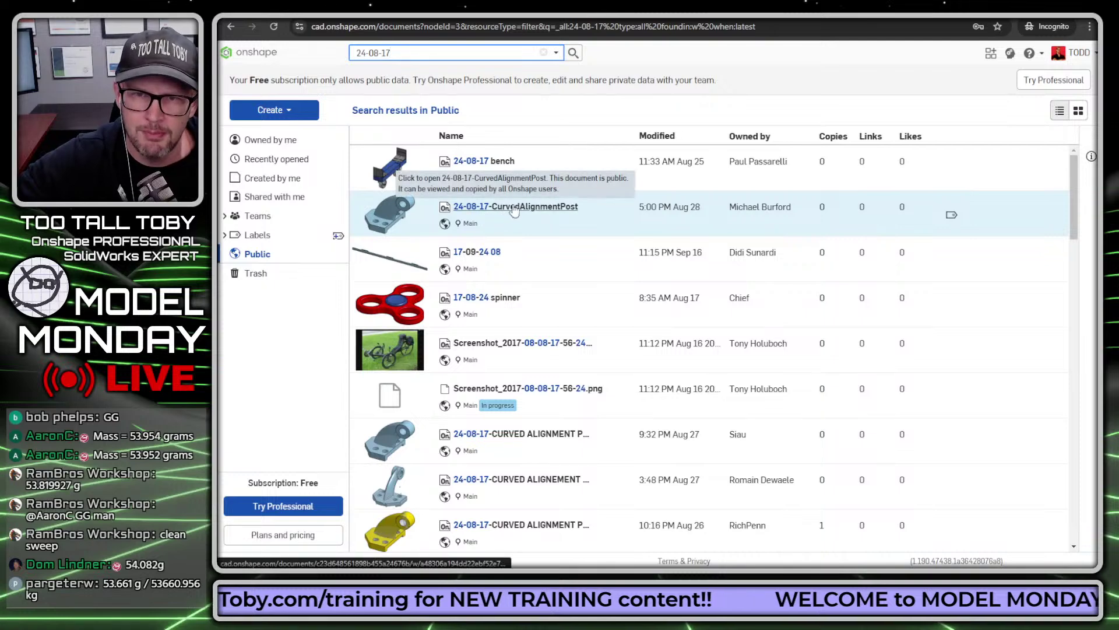
- Look through the public search results for versions of the curved alignment post
scroll(524, 429, down, 2)
scroll(524, 429, down, 3)
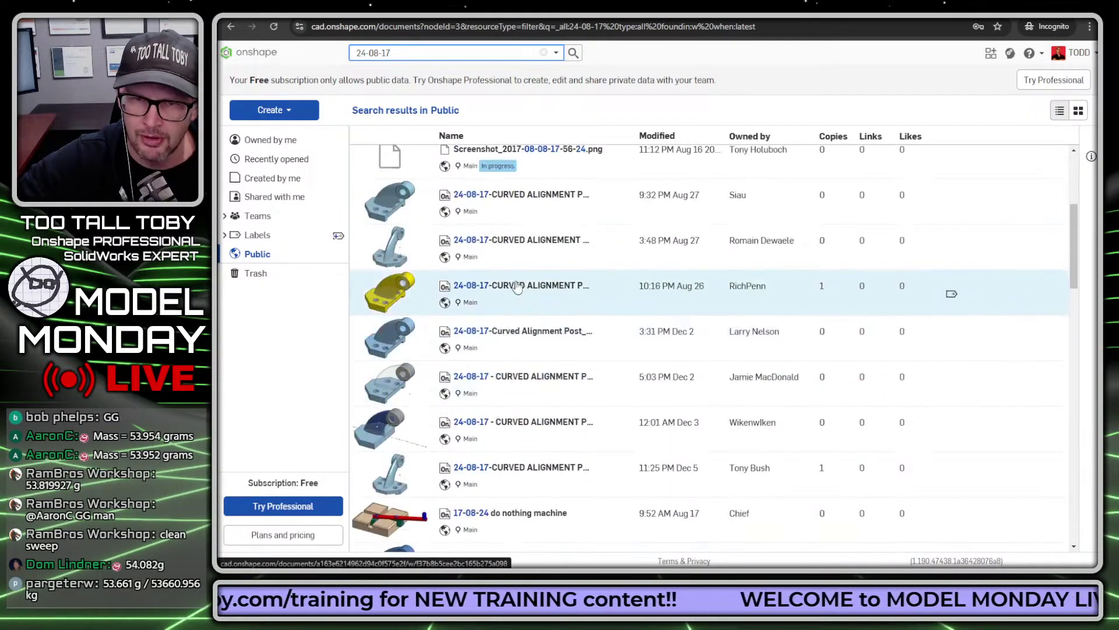
scroll(478, 430, down, 1)
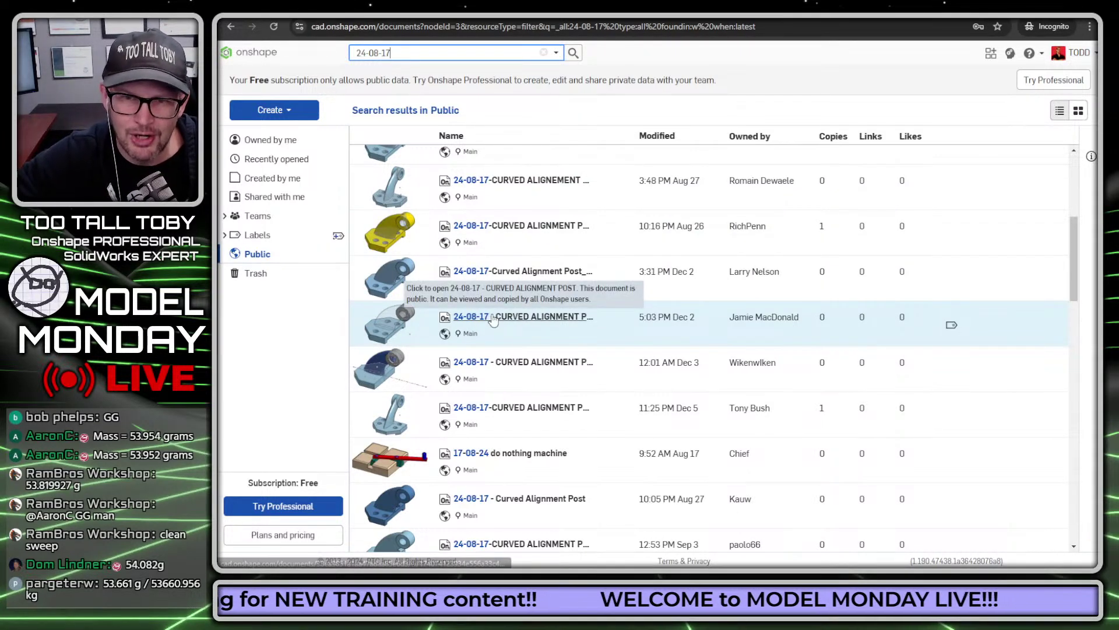
scroll(492, 320, down, 5)
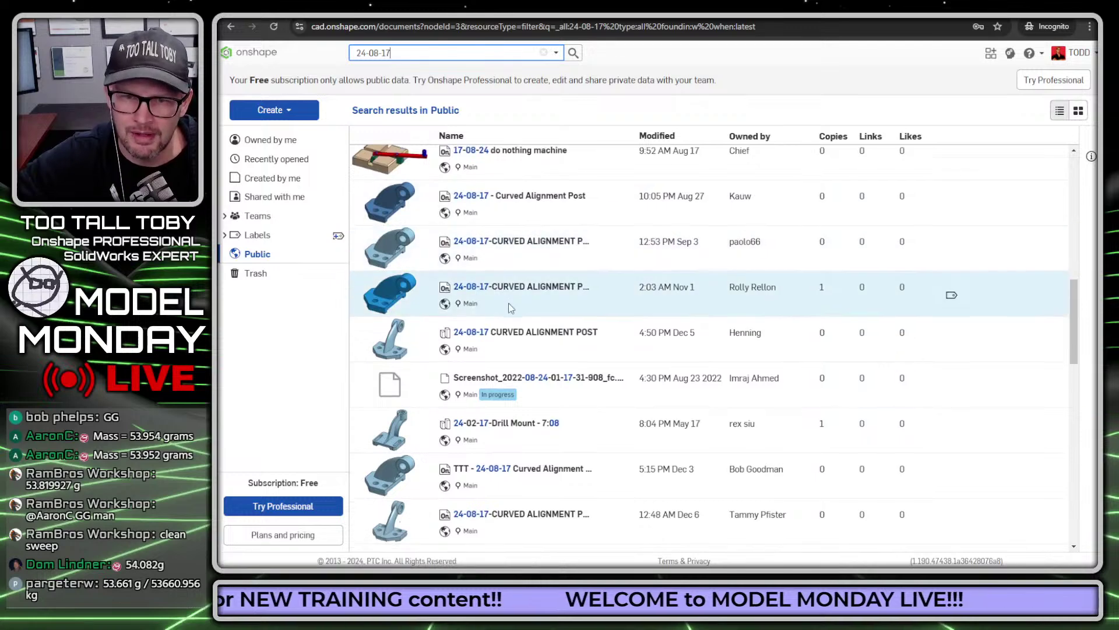
scroll(525, 303, down, 3)
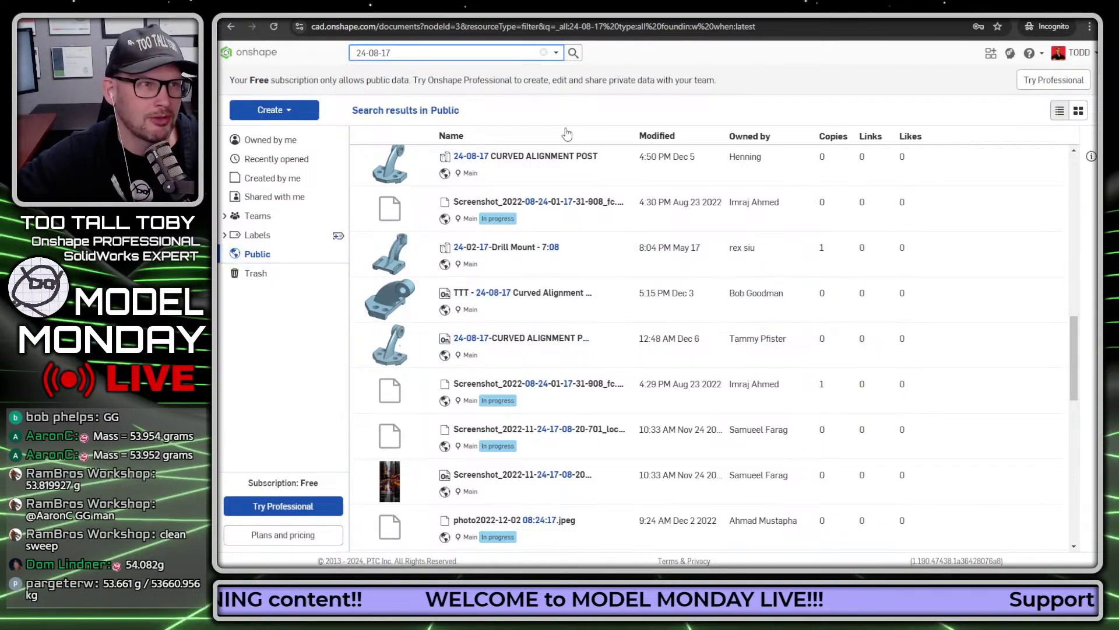
scroll(501, 439, up, 4)
scroll(502, 438, up, 8)
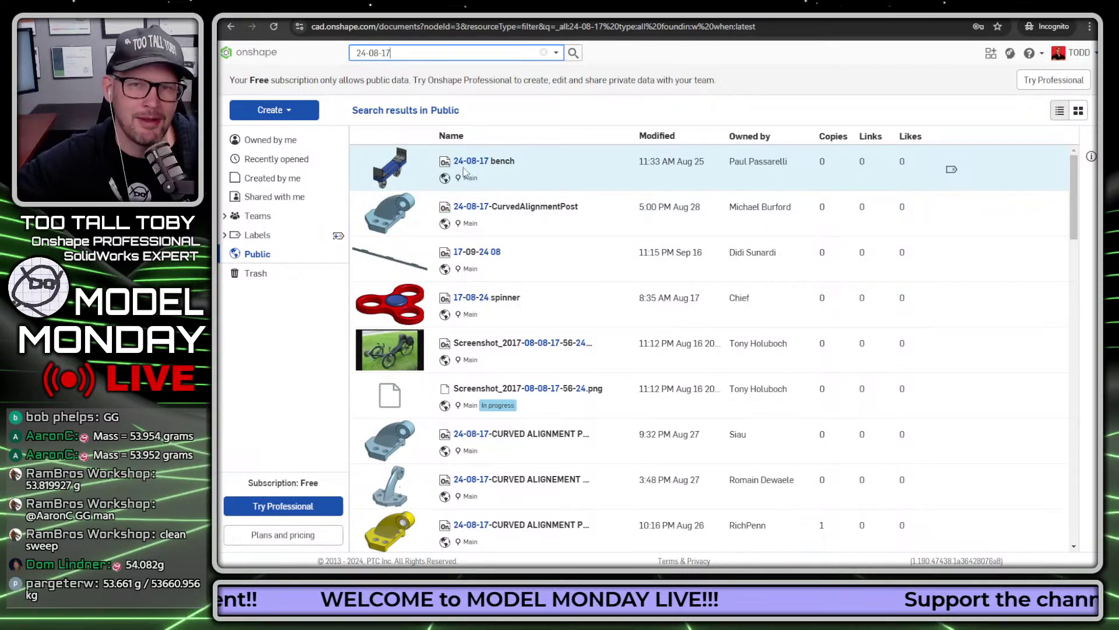
- Create a new public document named "24-08-17 - CURVED ALIGNMENT POST" among the owned documents
click(274, 140)
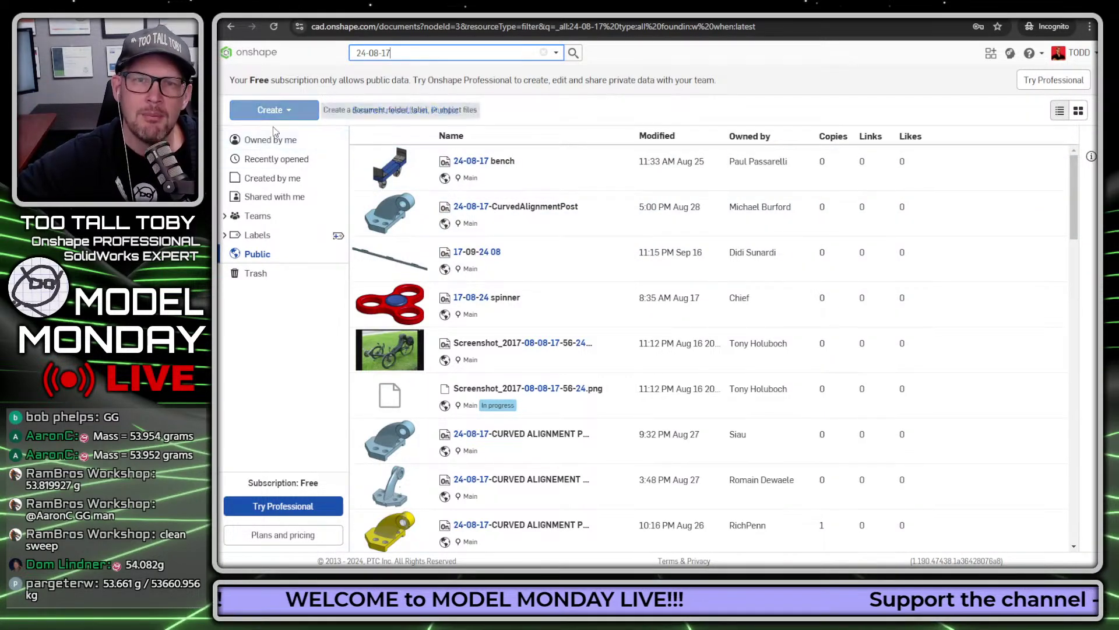
click(286, 110)
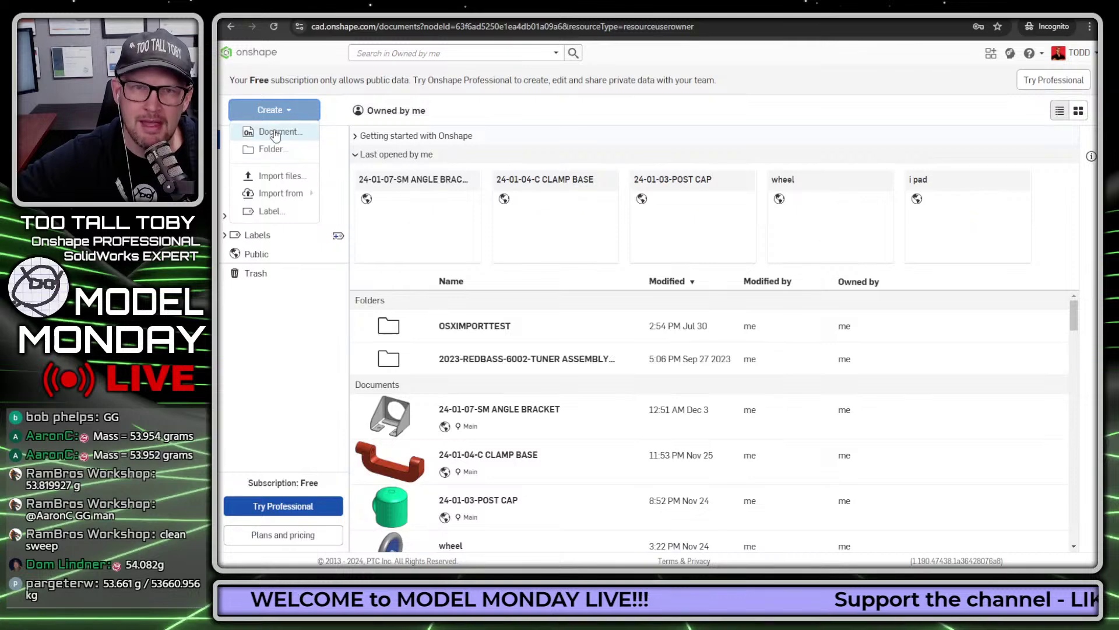
click(279, 132)
text(2)
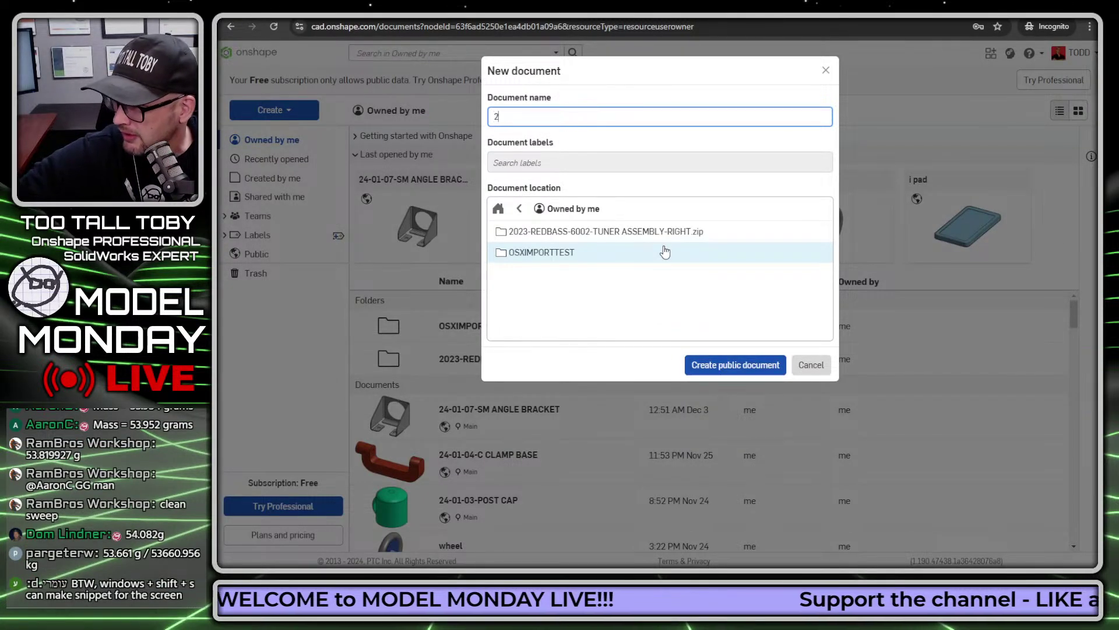
text(4-08-17 - )
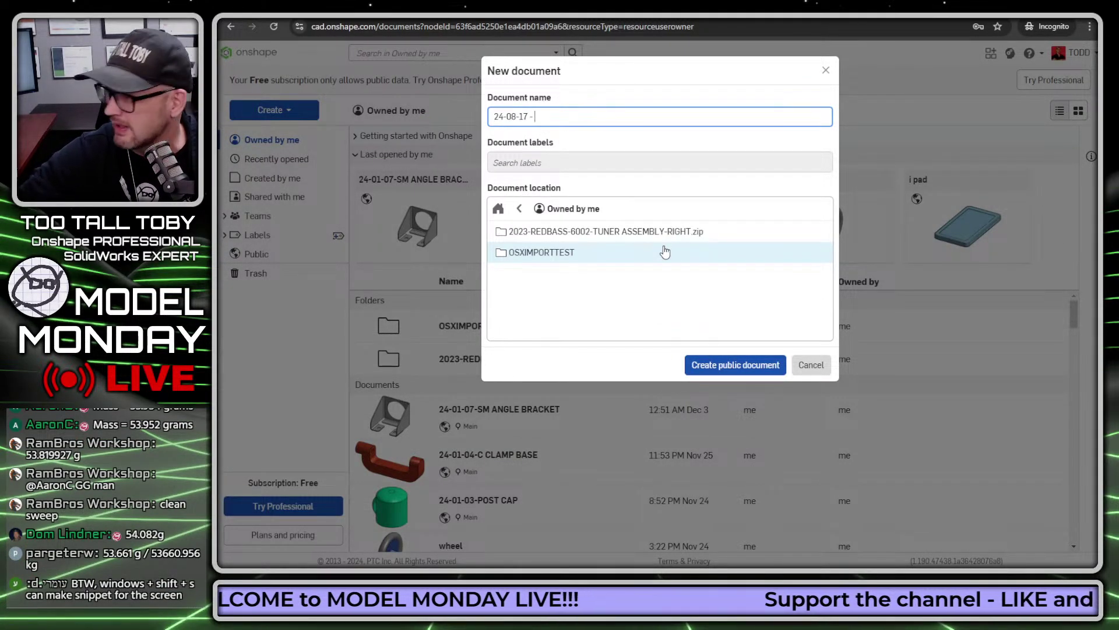
text(CURVED ALIGNMENT POST)
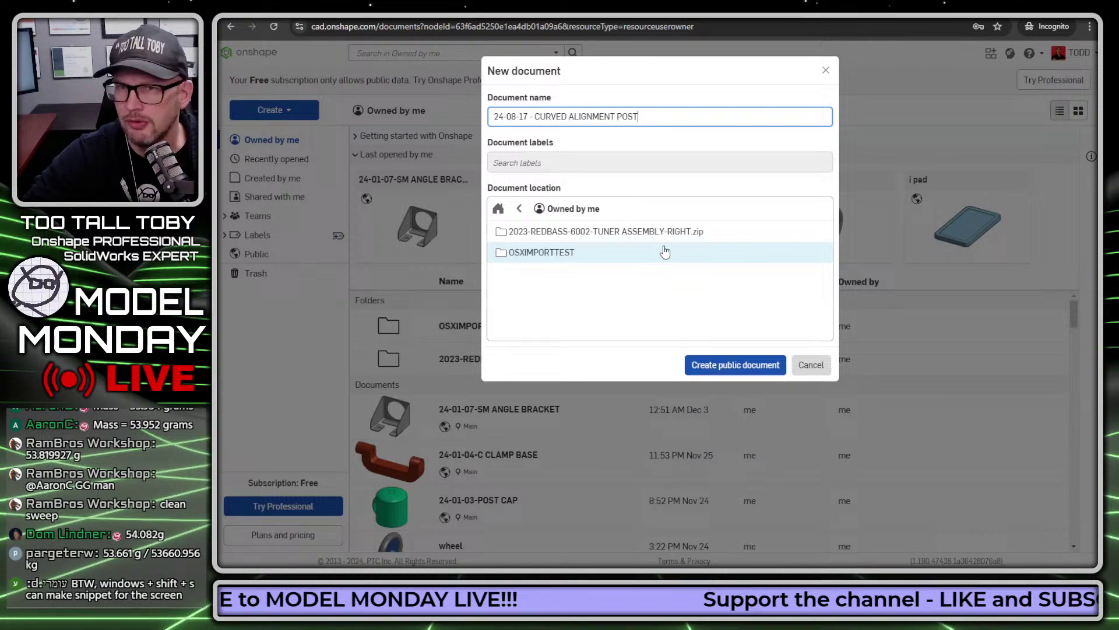
key(Return)
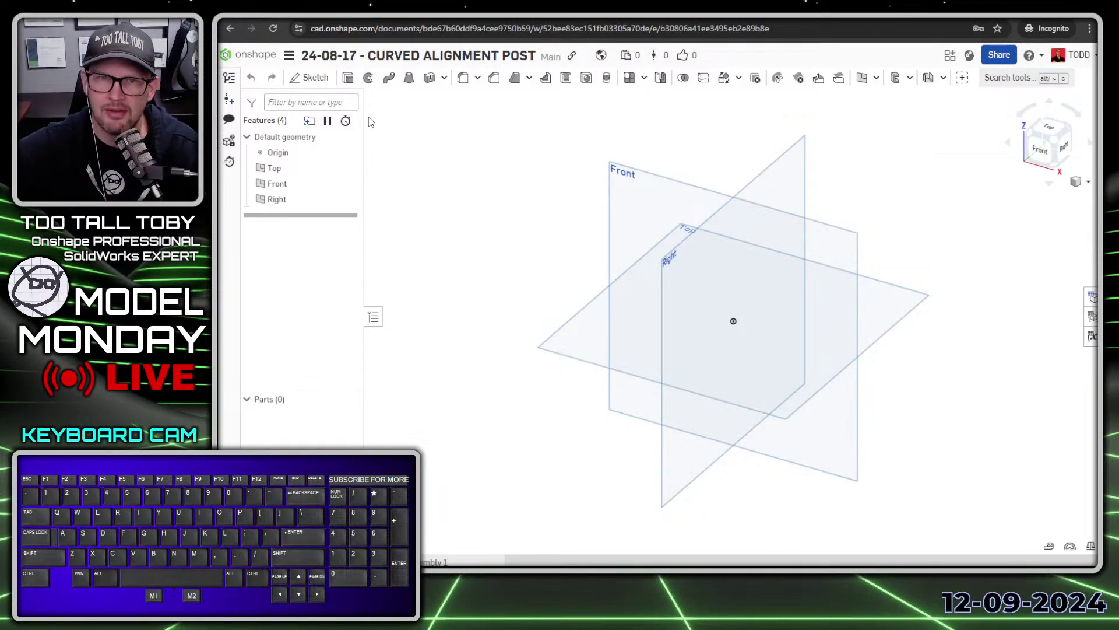
- Check the document's workspace units for length and mass without changing them
click(288, 55)
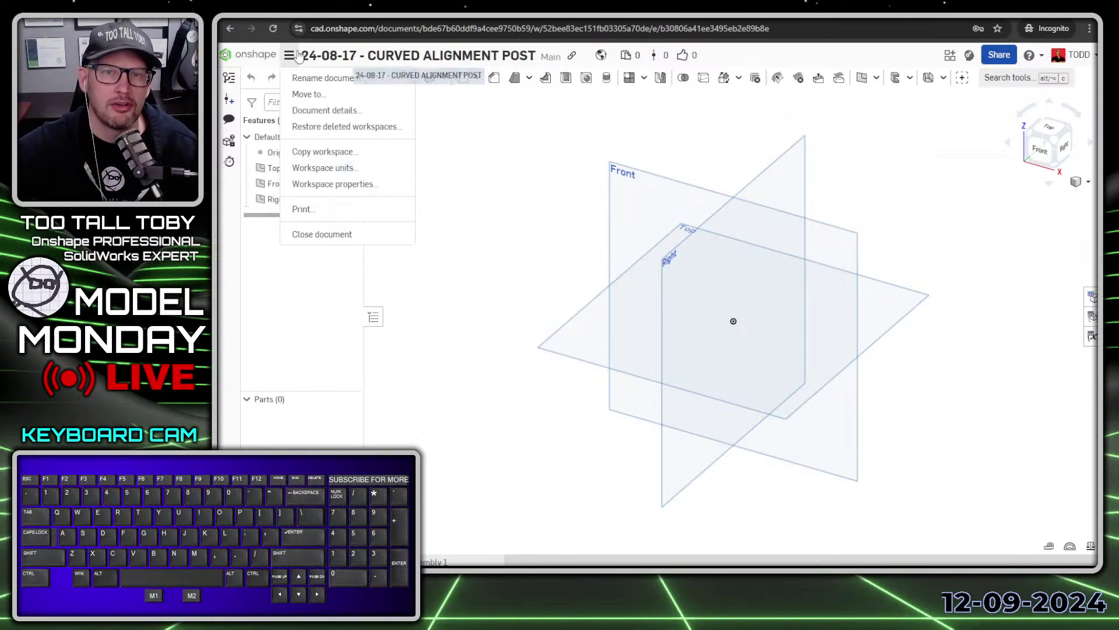
click(361, 174)
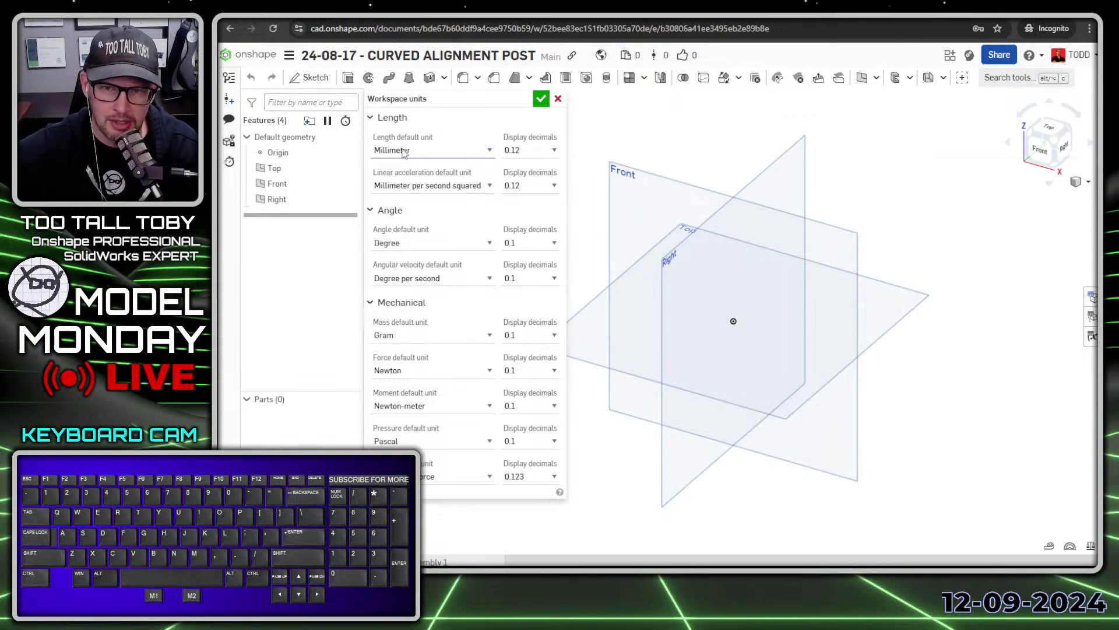
click(558, 99)
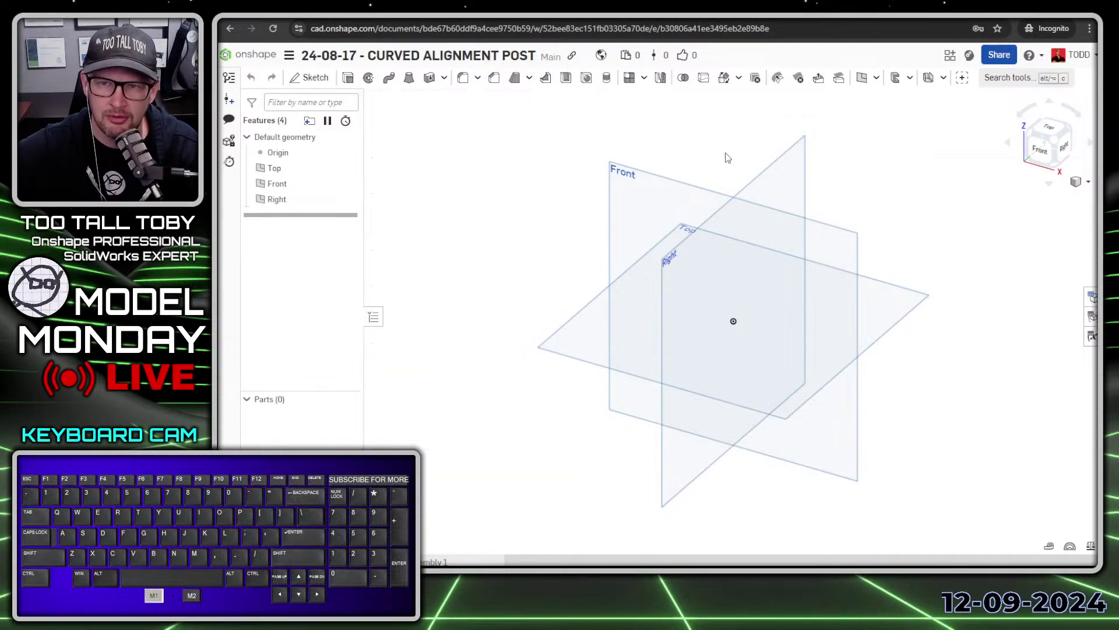
- Sketch a half base profile on the Top plane from the origin: about 25 mm up, 44 mm angled, 71.5 mm across, 55 mm down
click(581, 314)
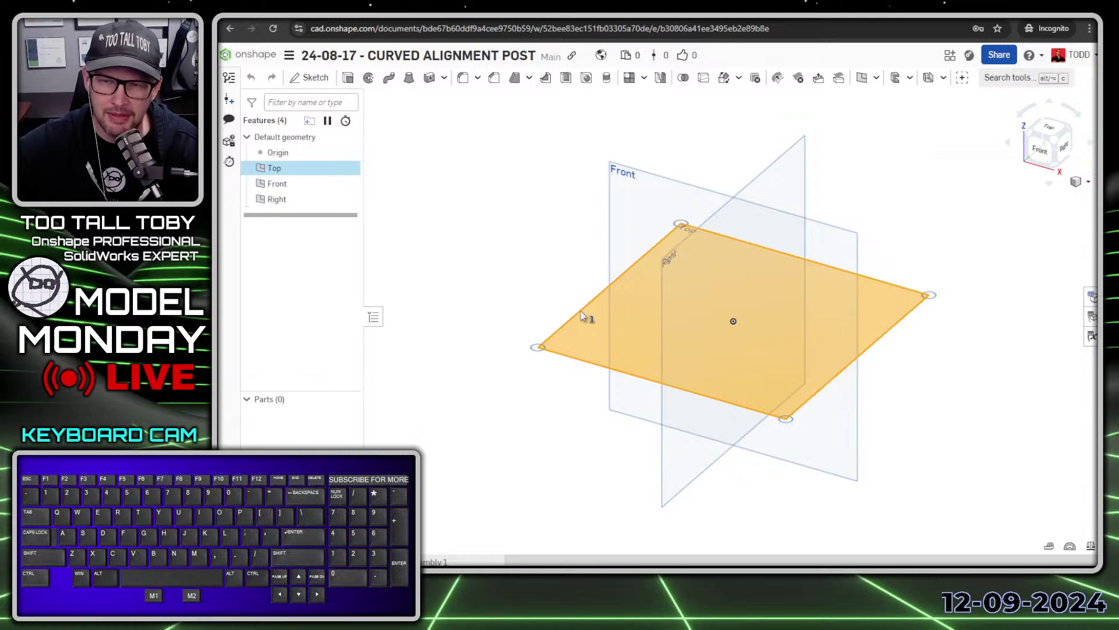
right_click(581, 315)
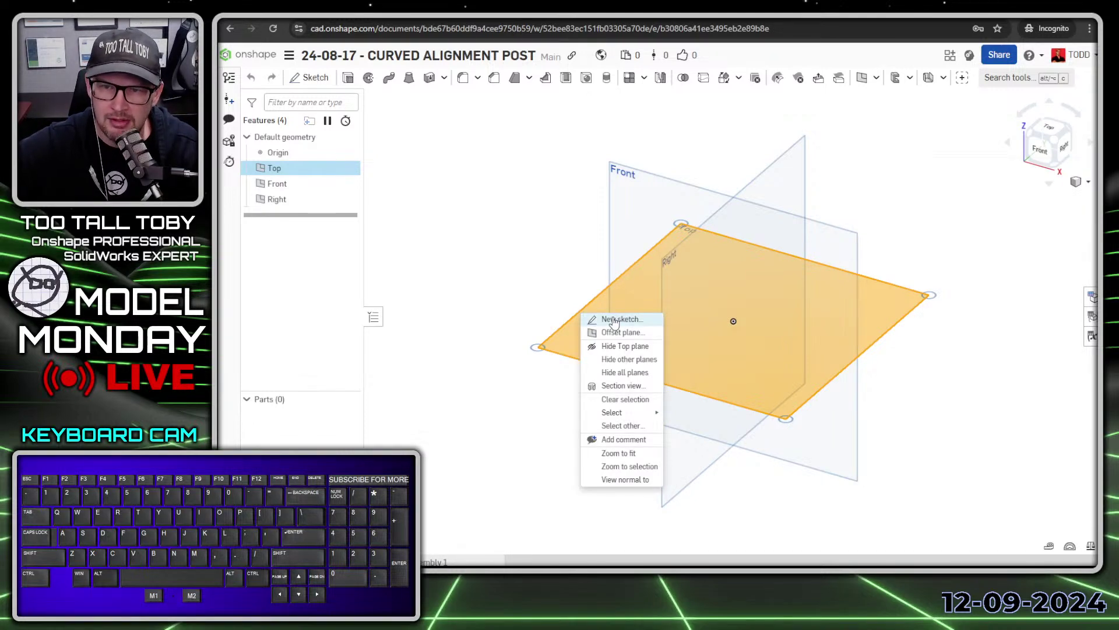
click(600, 318)
key(n)
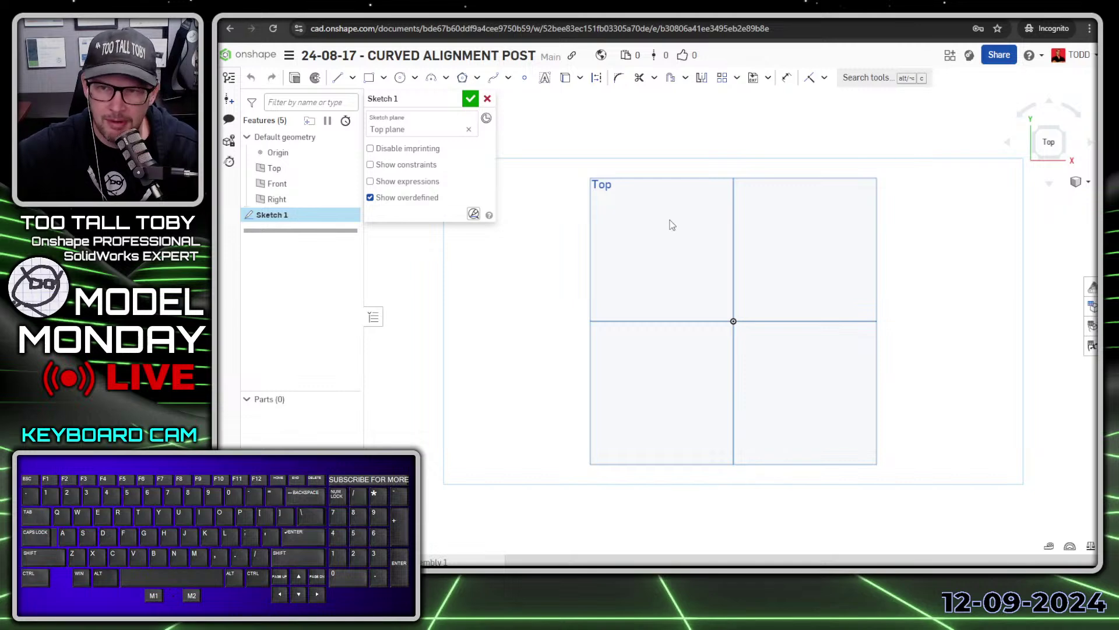
key(s)
click(704, 216)
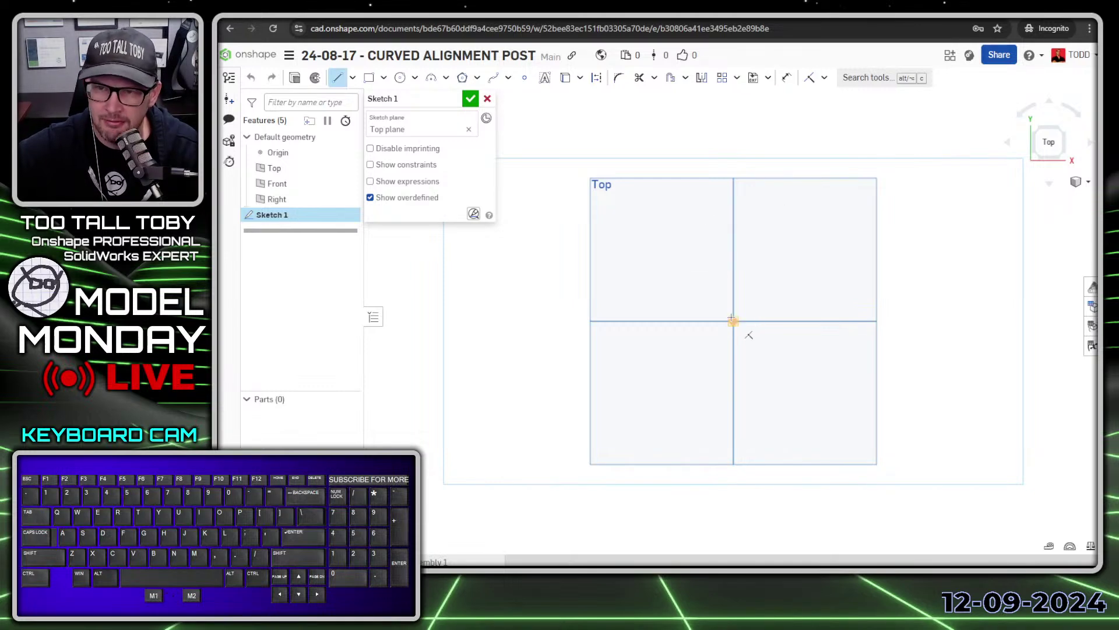
drag(733, 320, 734, 273)
drag(734, 273, 794, 217)
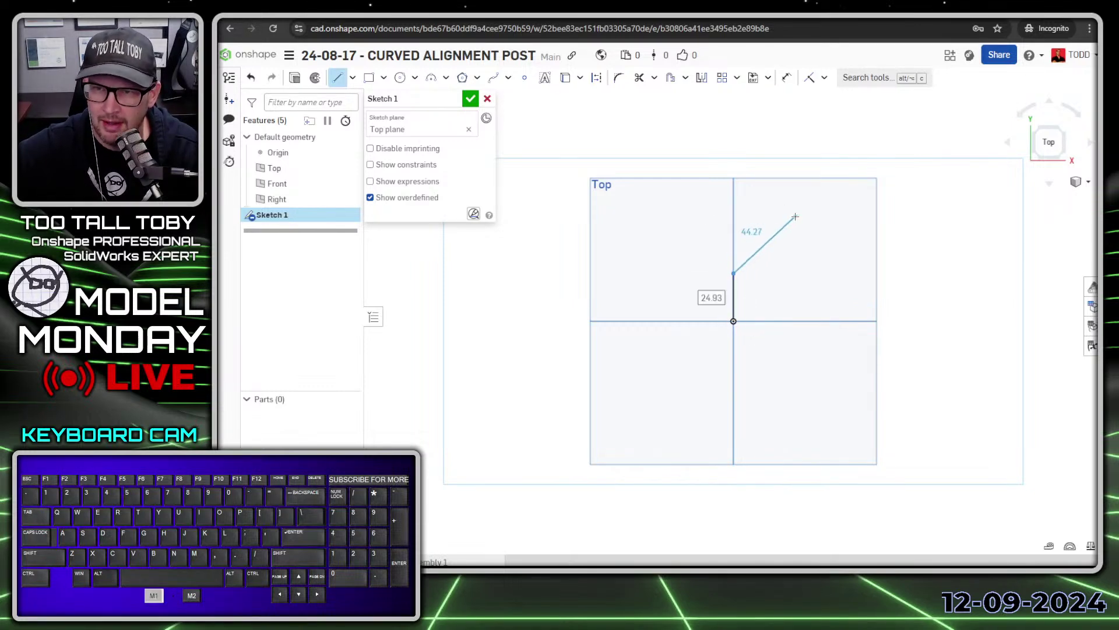
click(795, 217)
click(932, 216)
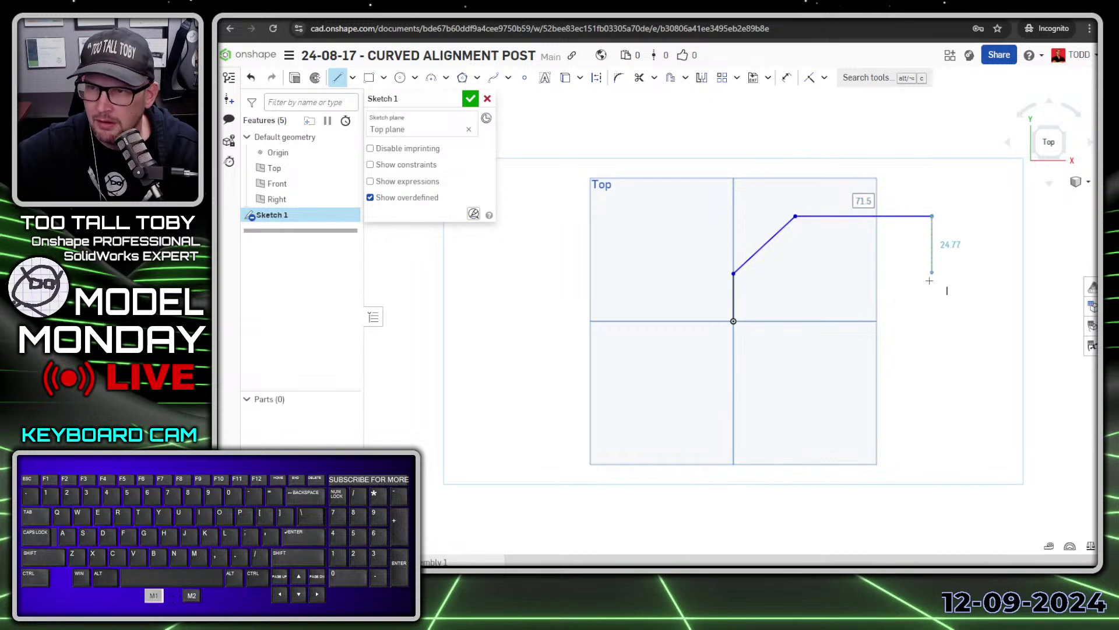
drag(931, 320, 645, 326)
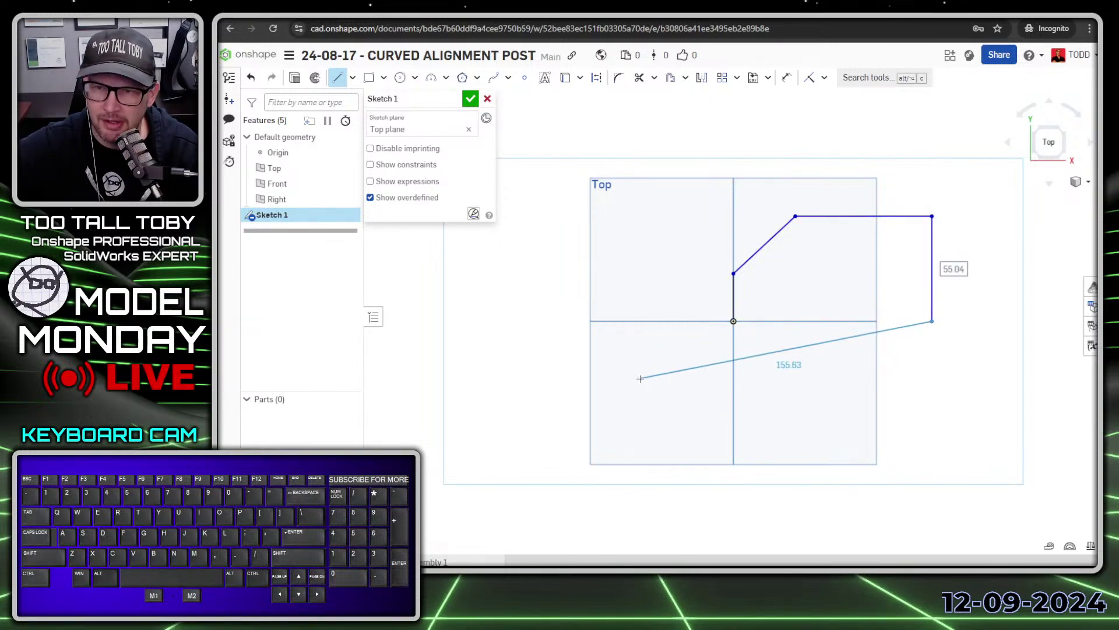
- Draw a horizontal construction centreline through the origin and mirror the half profile about it
key(q)
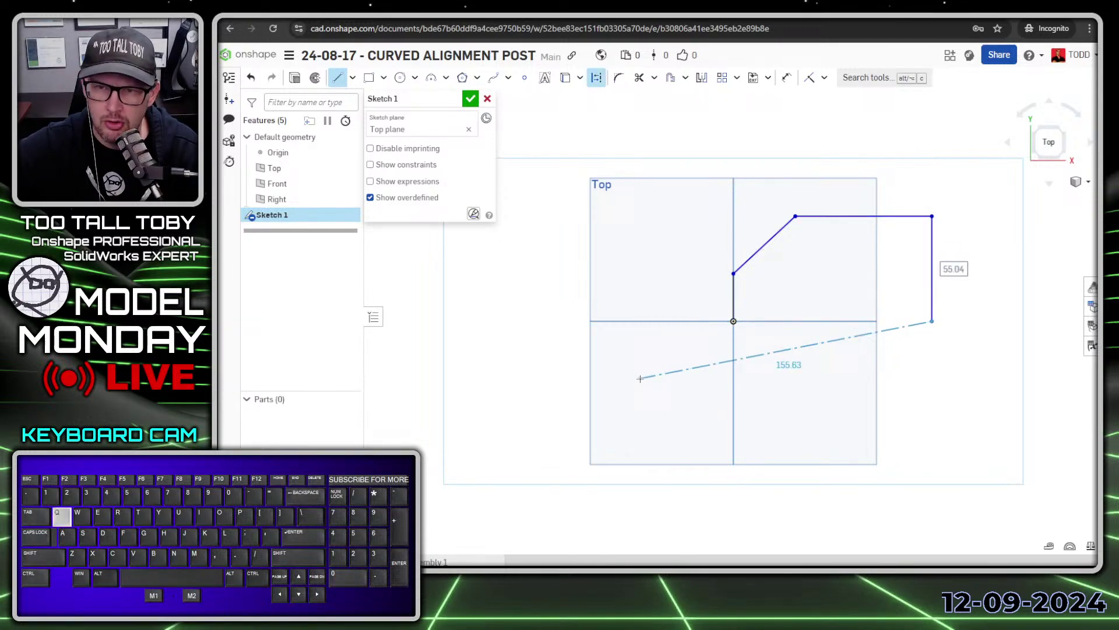
click(617, 321)
key(Escape)
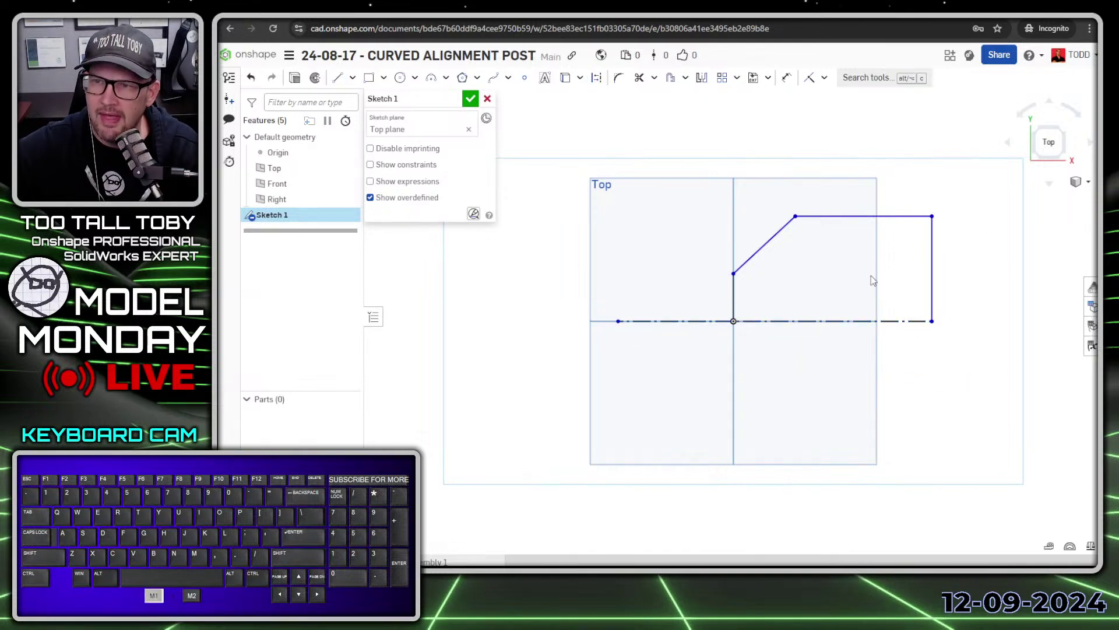
drag(962, 199, 600, 357)
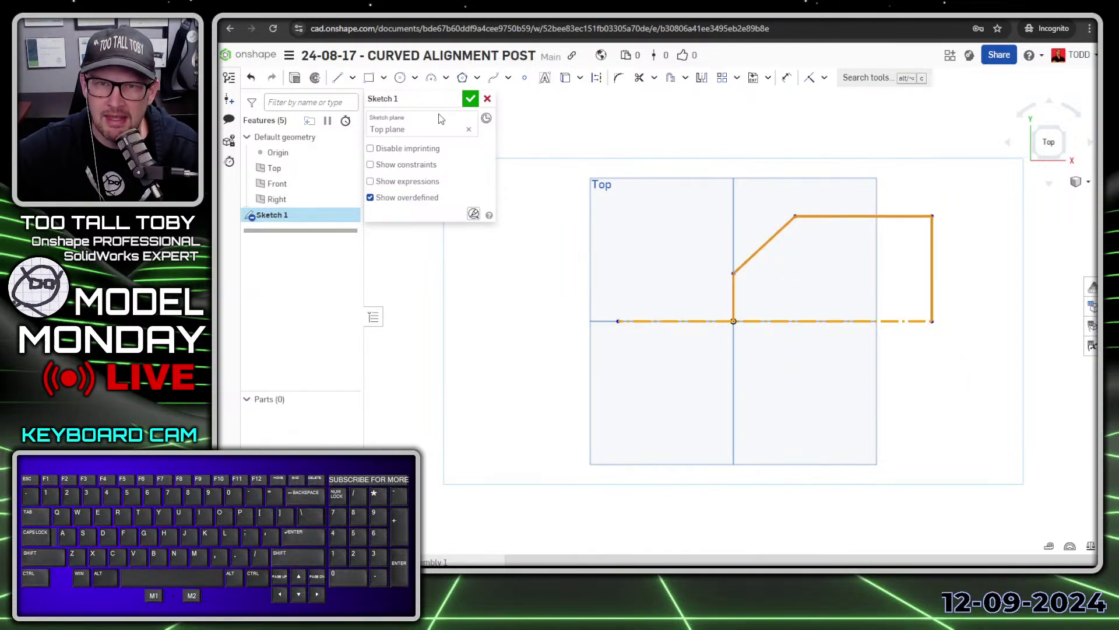
click(701, 78)
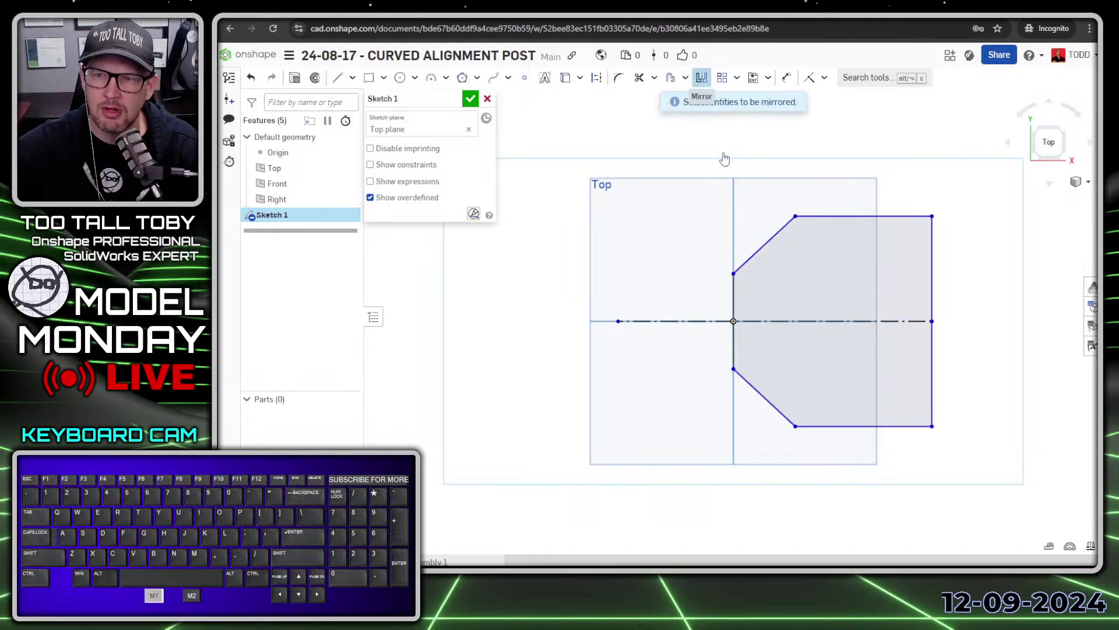
- Dimension the overall width between the profile's two parallel horizontal edges as 112 mm
key(s)
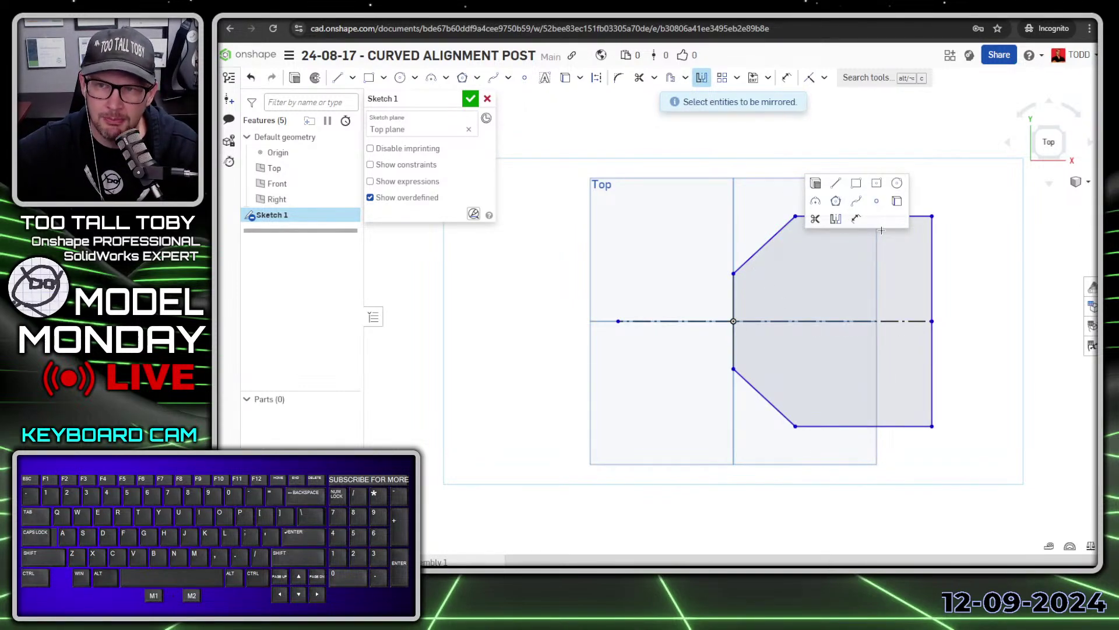
click(857, 218)
click(903, 216)
click(921, 426)
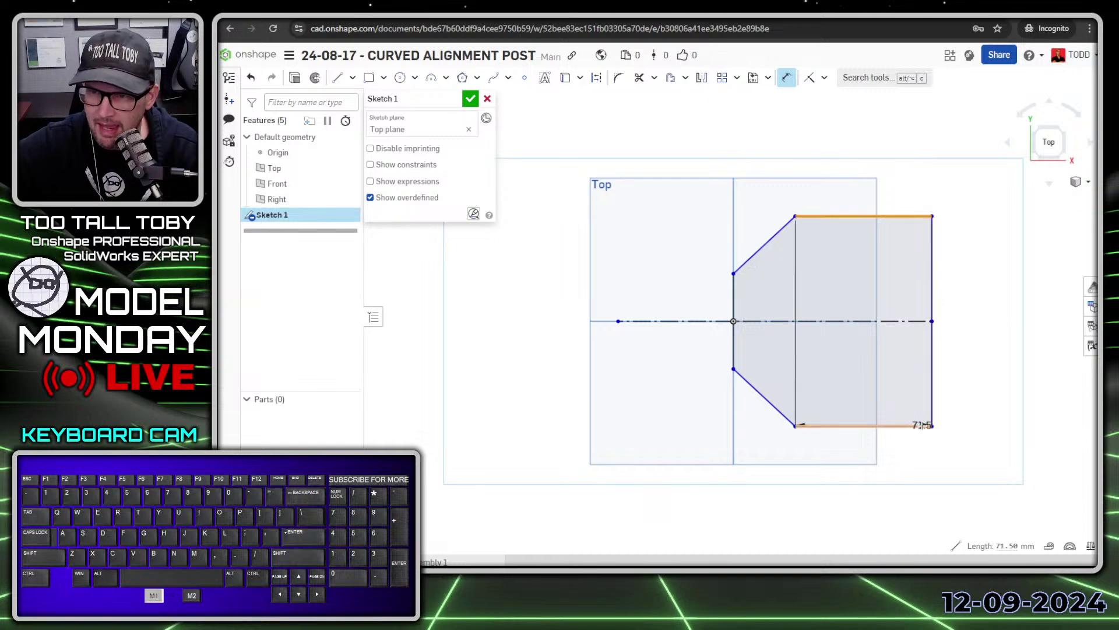
click(922, 425)
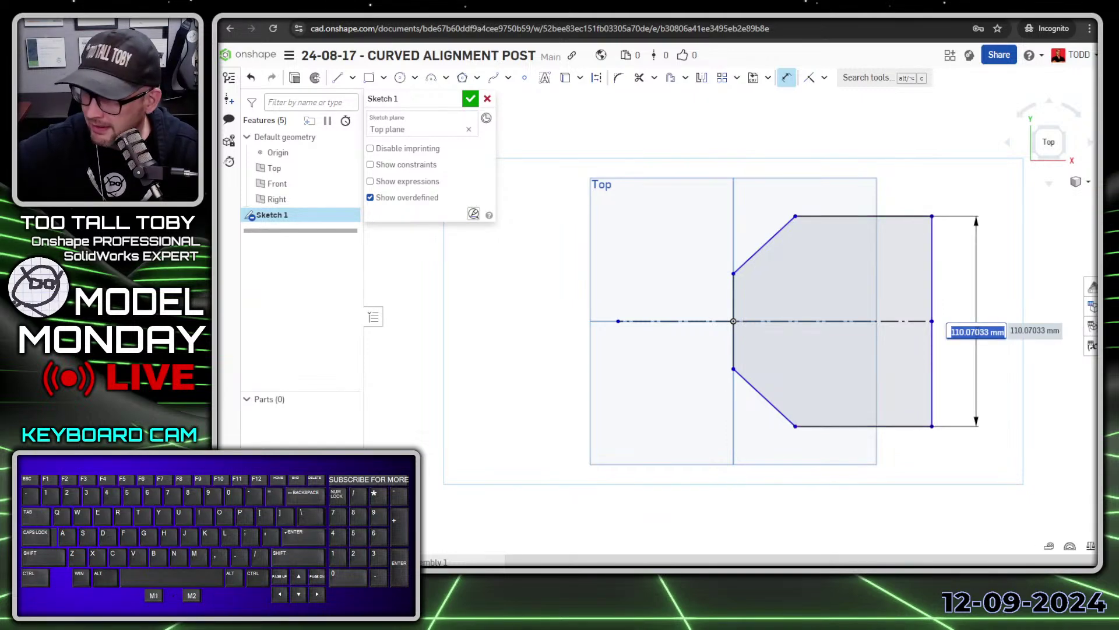
text(112)
key(Return)
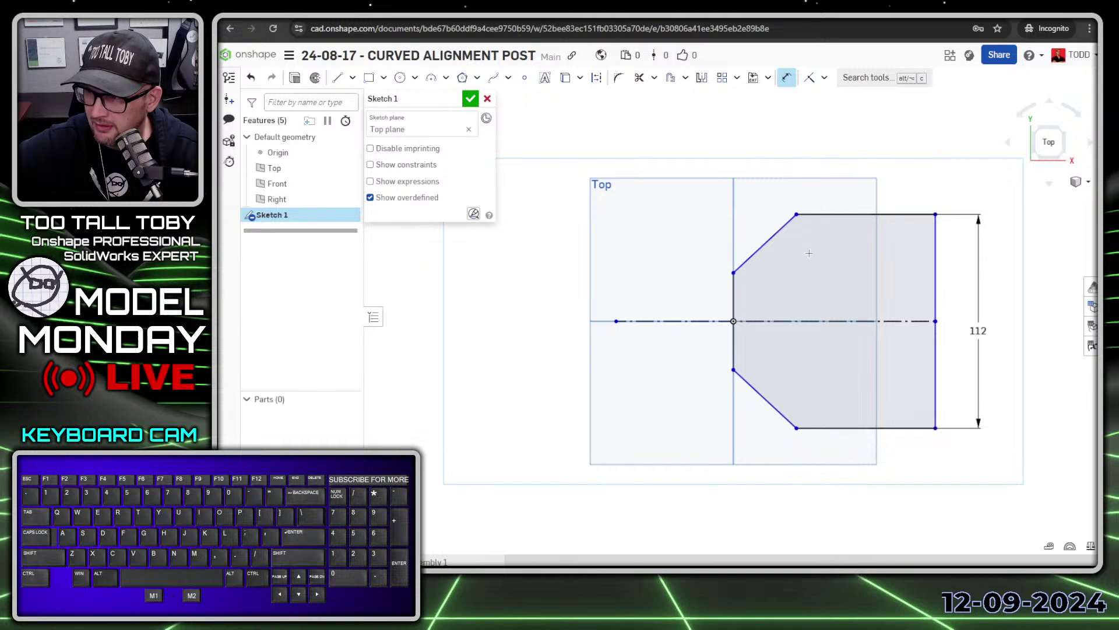
- Dimension the profile's overall length between its two vertical end edges as 84 mm
click(734, 289)
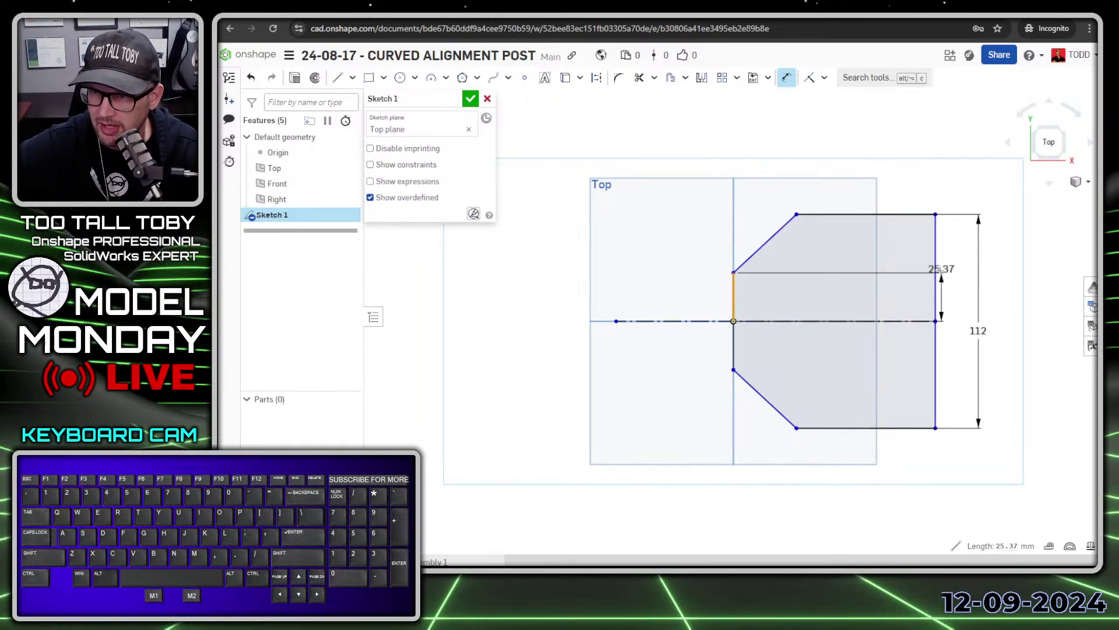
click(936, 271)
click(830, 166)
text(84)
key(Return)
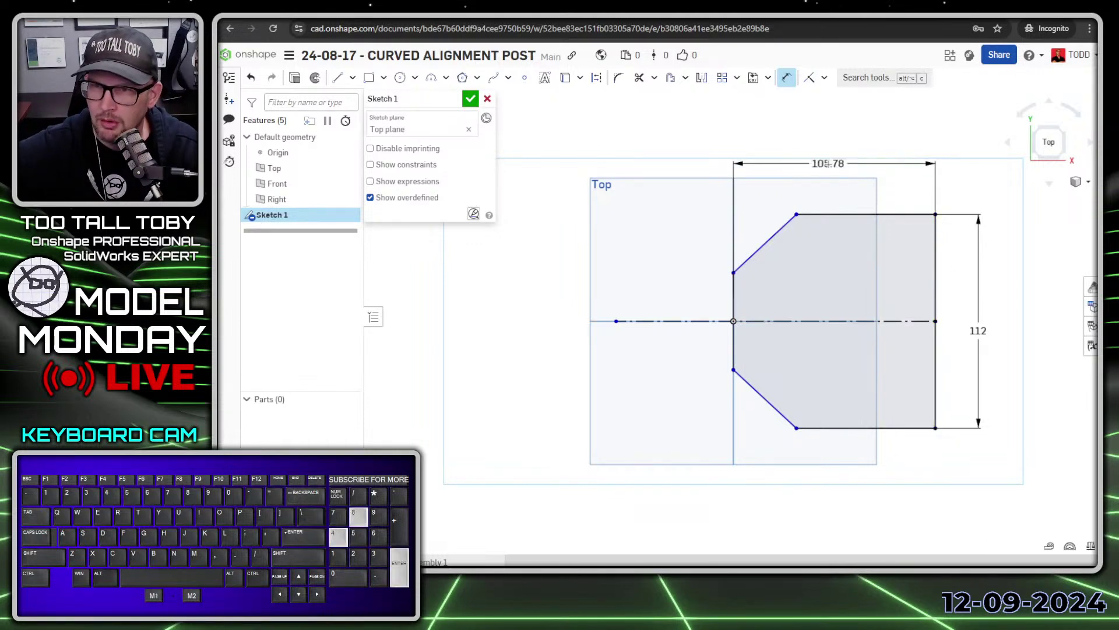
- Set the angle between the short vertical edge at the origin and the upper slanted edge to 45 degrees
click(734, 294)
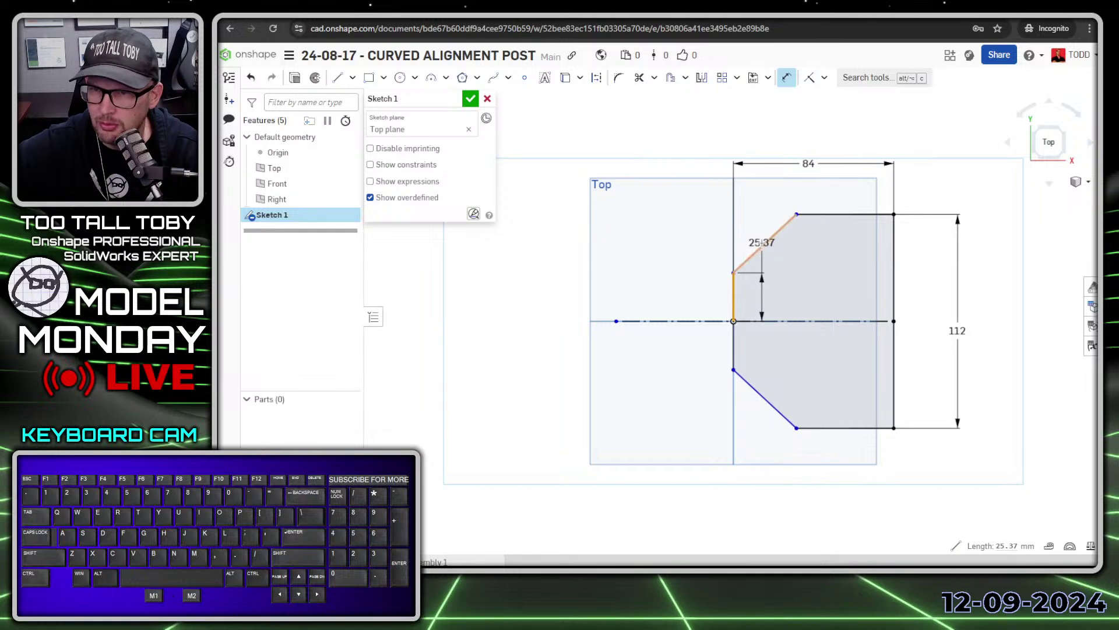
click(763, 244)
click(760, 219)
text(45)
key(Return)
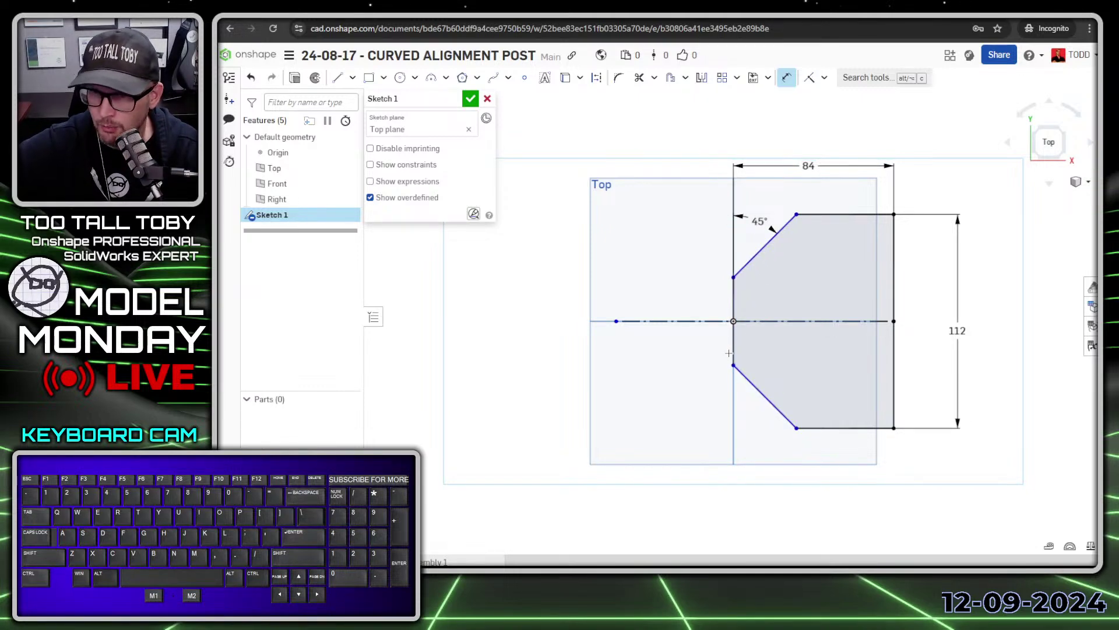
- Dimension the short vertical edge through the origin, between its two end points, as 40 mm
click(734, 366)
click(734, 278)
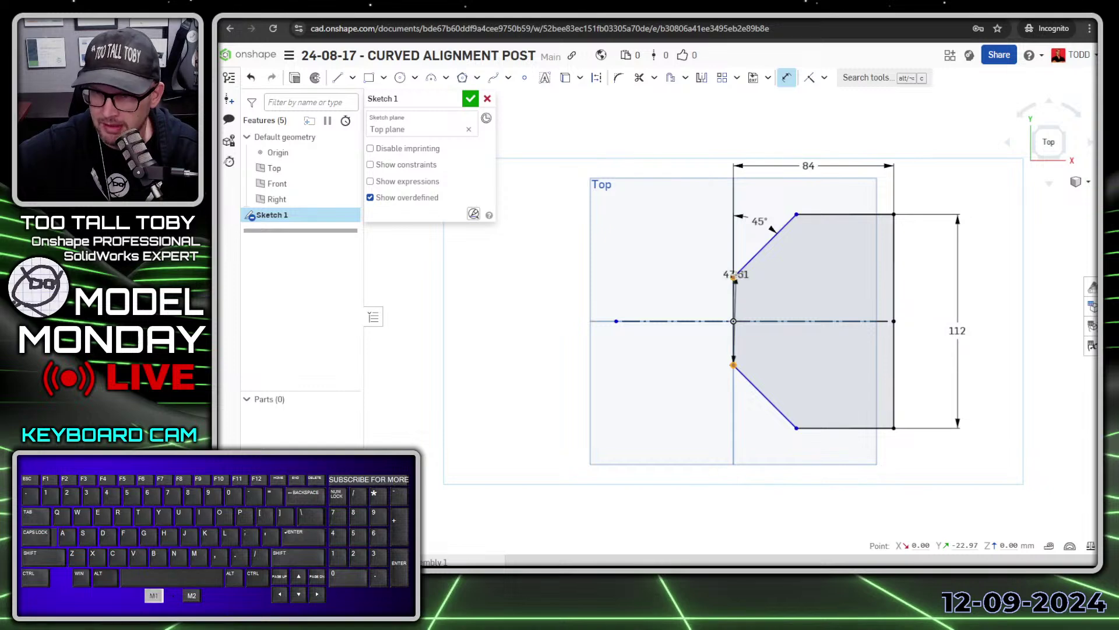
click(655, 375)
text(40)
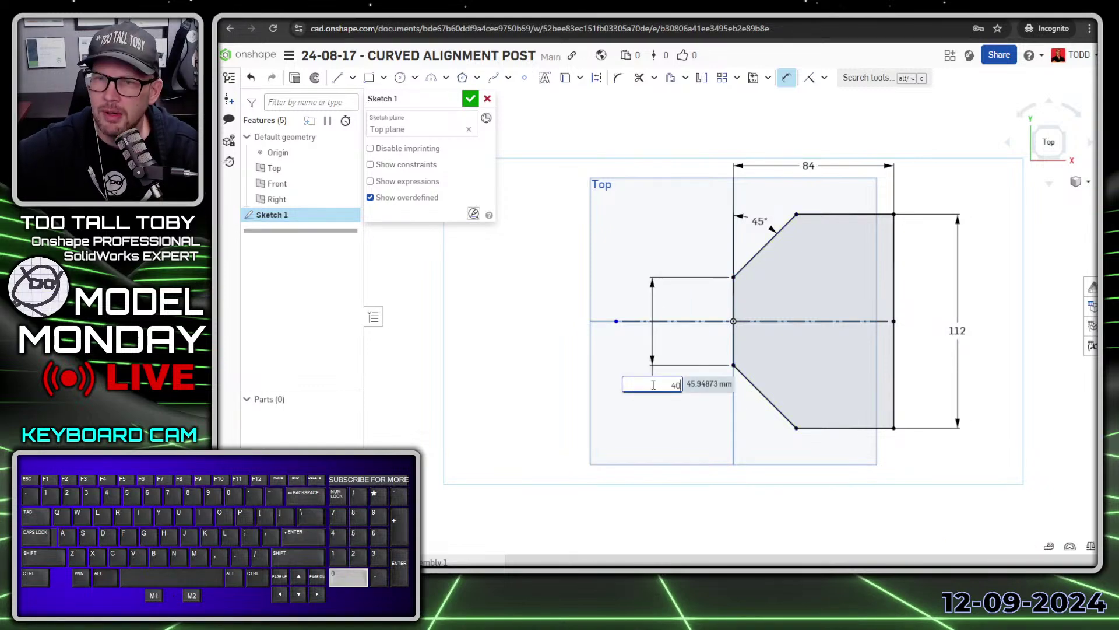
key(Return)
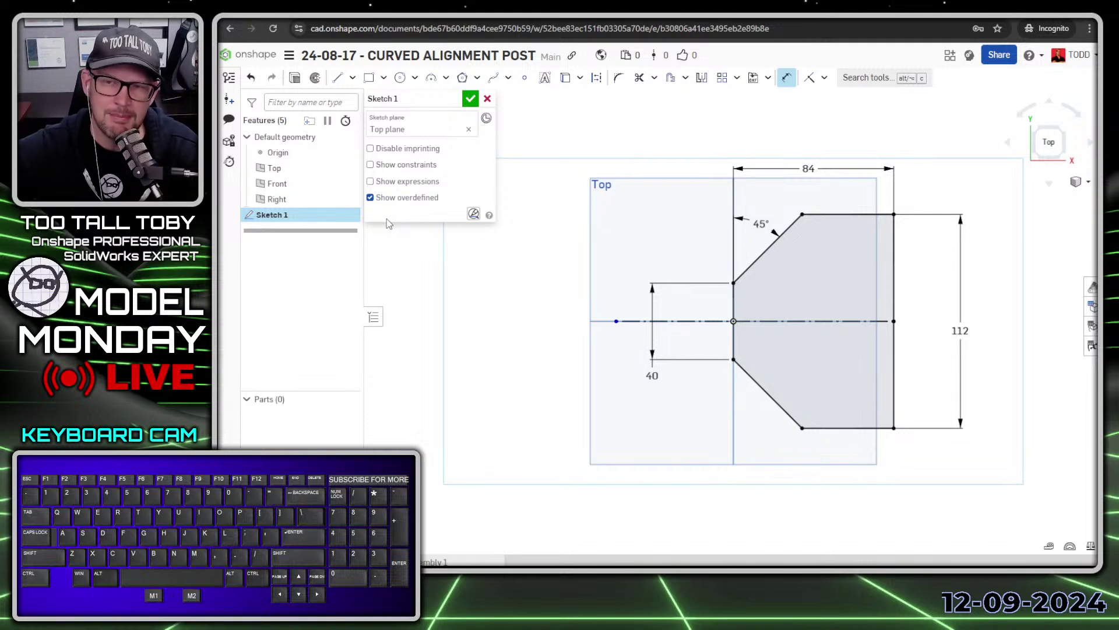
- Extrude the base profile upward as a new solid with a blind depth of 12 mm
key(s)
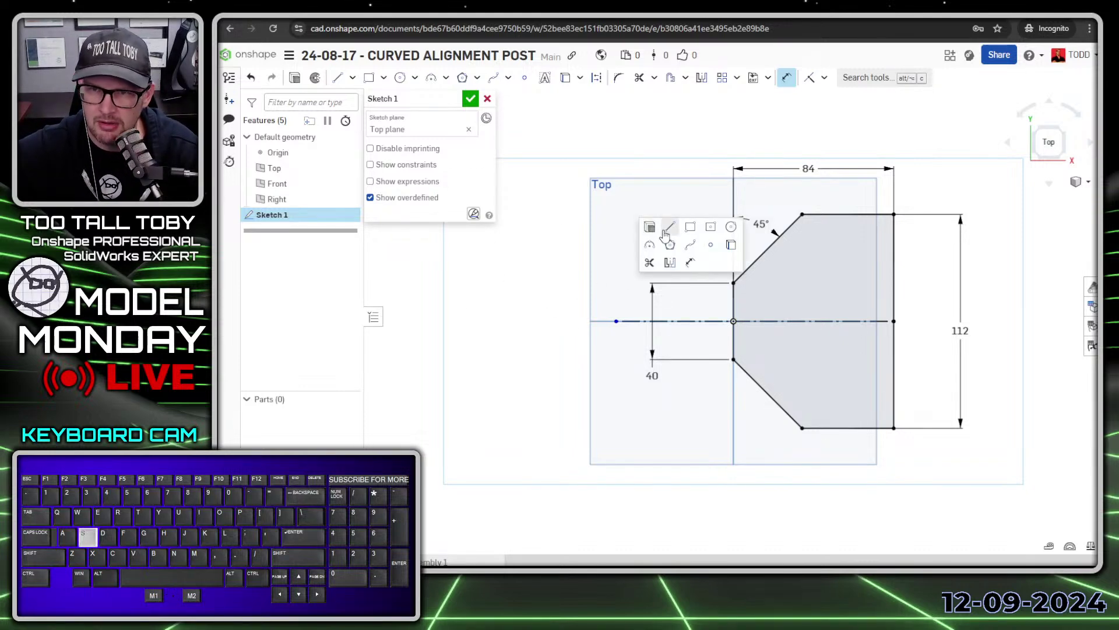
click(652, 228)
middle_drag(742, 413, 725, 357)
click(457, 200)
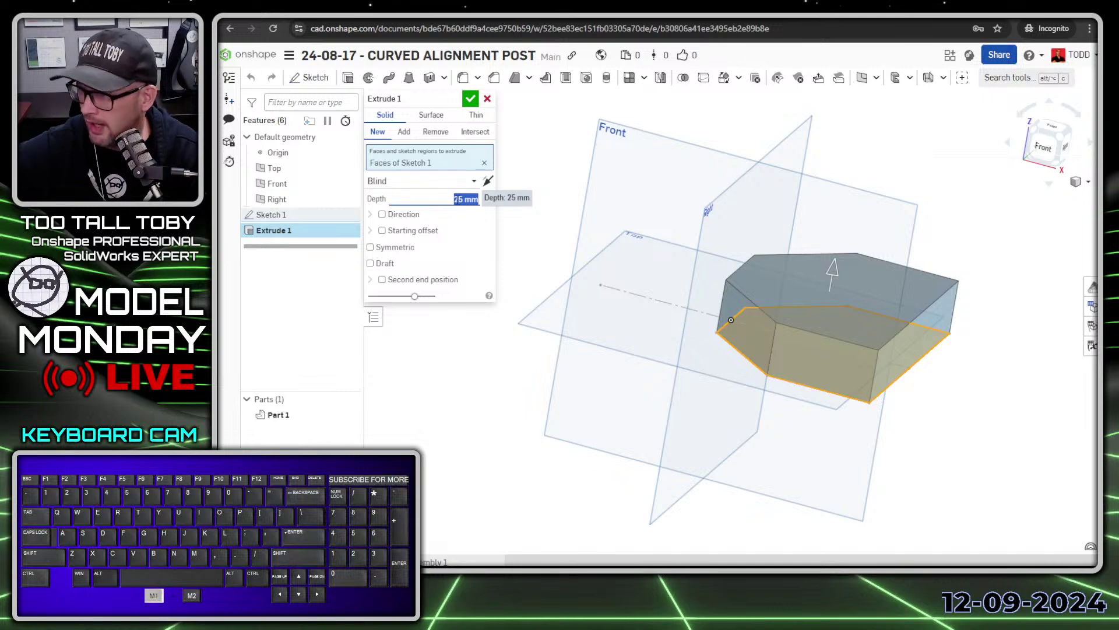
text(12)
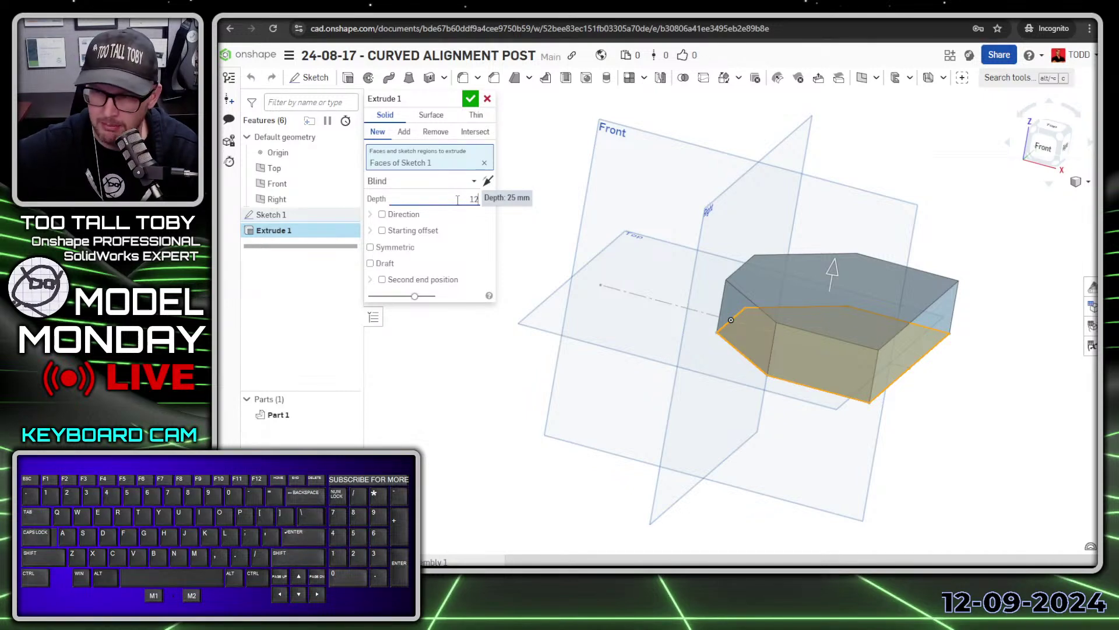
key(Return)
key(Return)
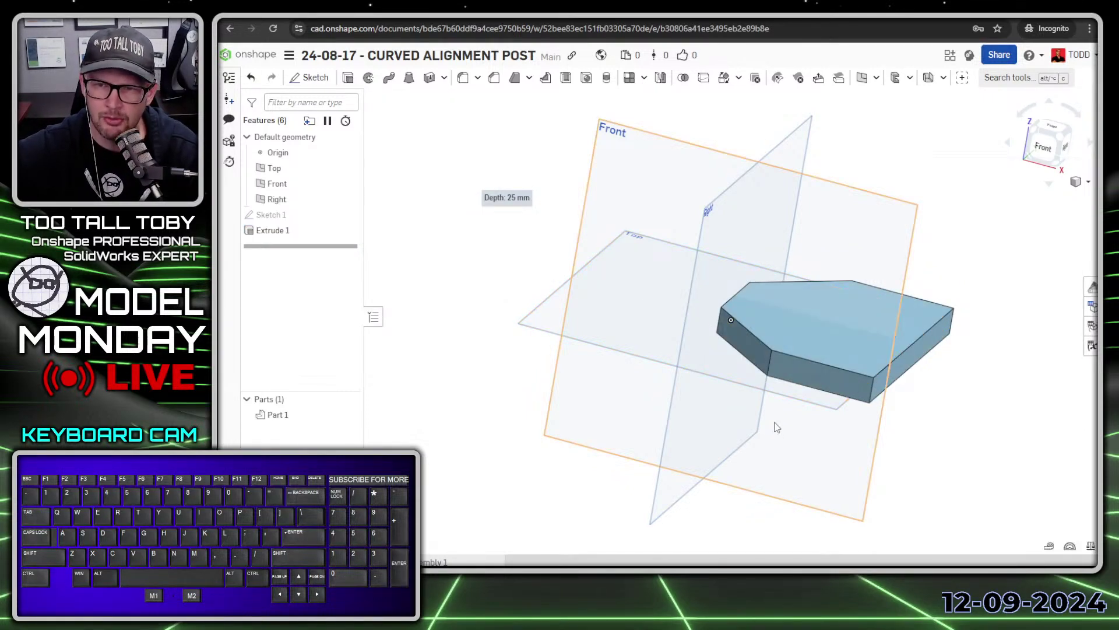
- Start a new sketch on the bottom face of the base plate and view it straight on
right_drag(777, 427, 782, 327)
click(823, 250)
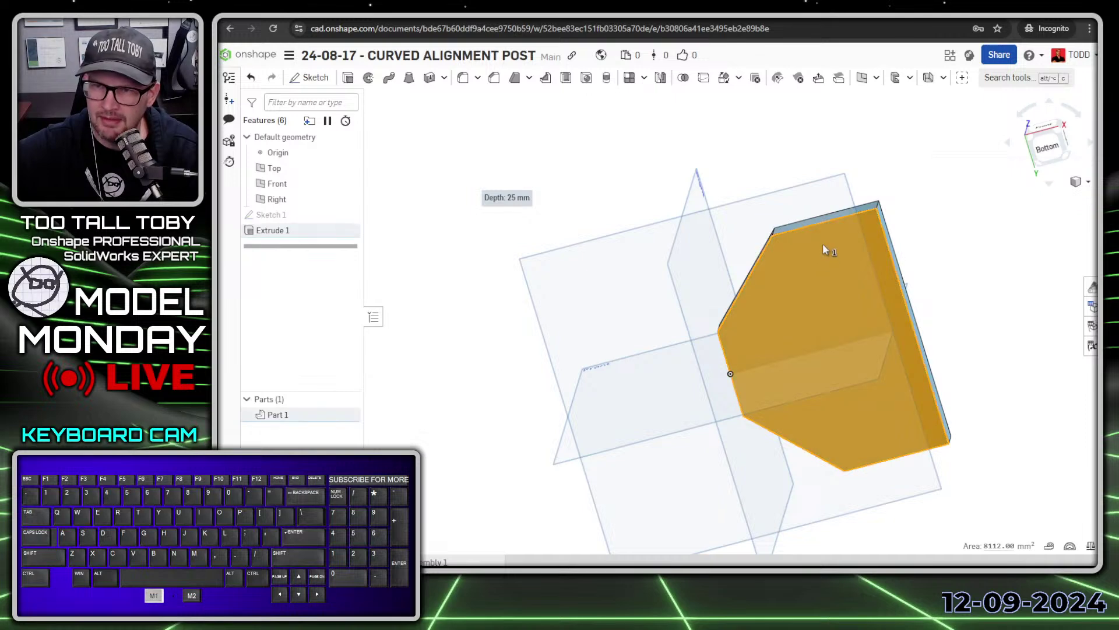
key(s)
click(837, 236)
key(n)
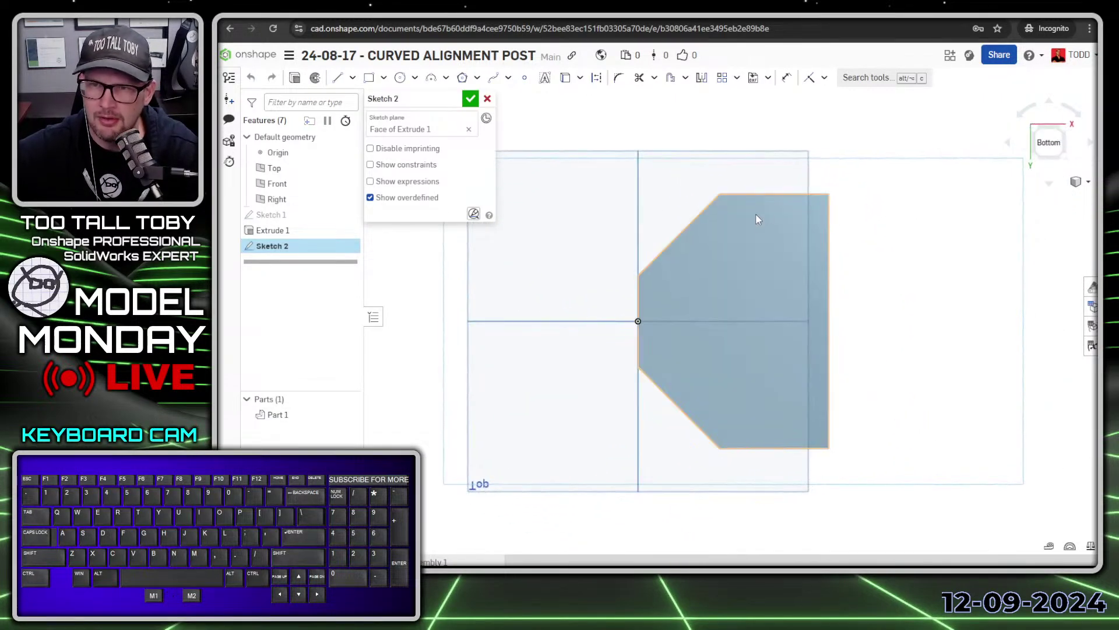
- Project the outline of the plate's bottom face into the sketch with Use (Project/Convert)
key(s)
click(717, 237)
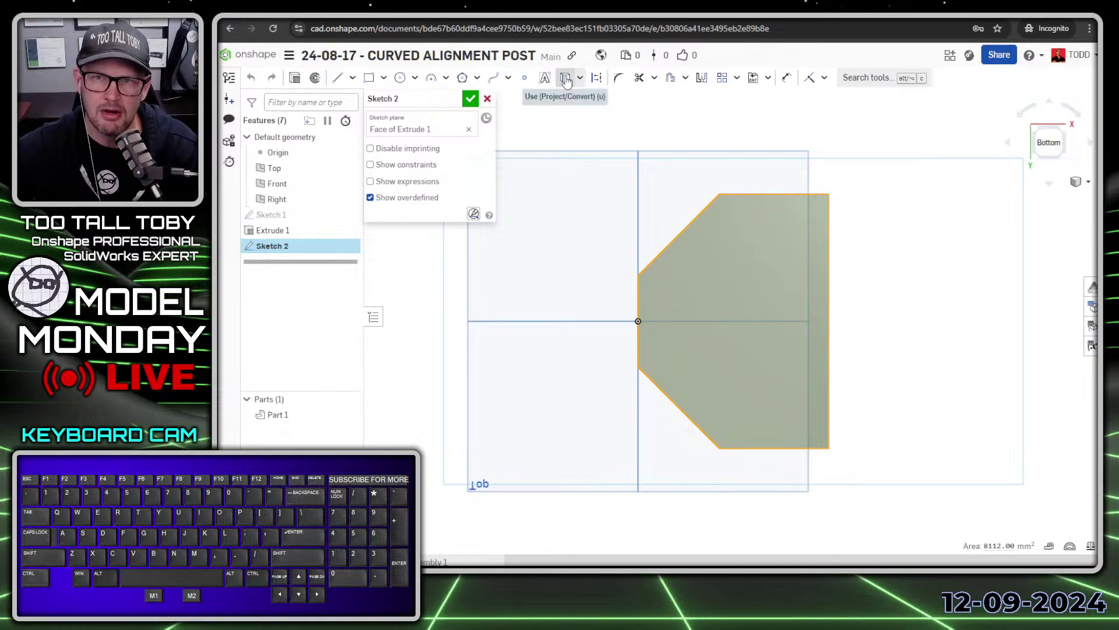
click(669, 184)
- Draw a horizontal line just below the outline's upper edge, from the upper slanted edge to the long vertical edge
key(s)
click(694, 167)
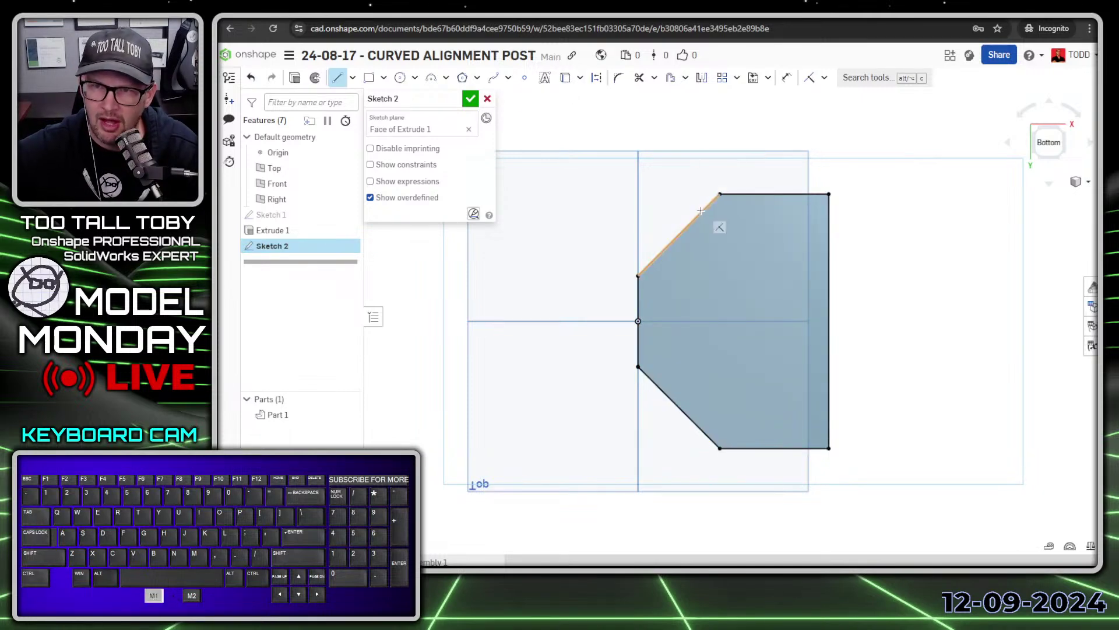
click(694, 220)
click(829, 221)
key(Escape)
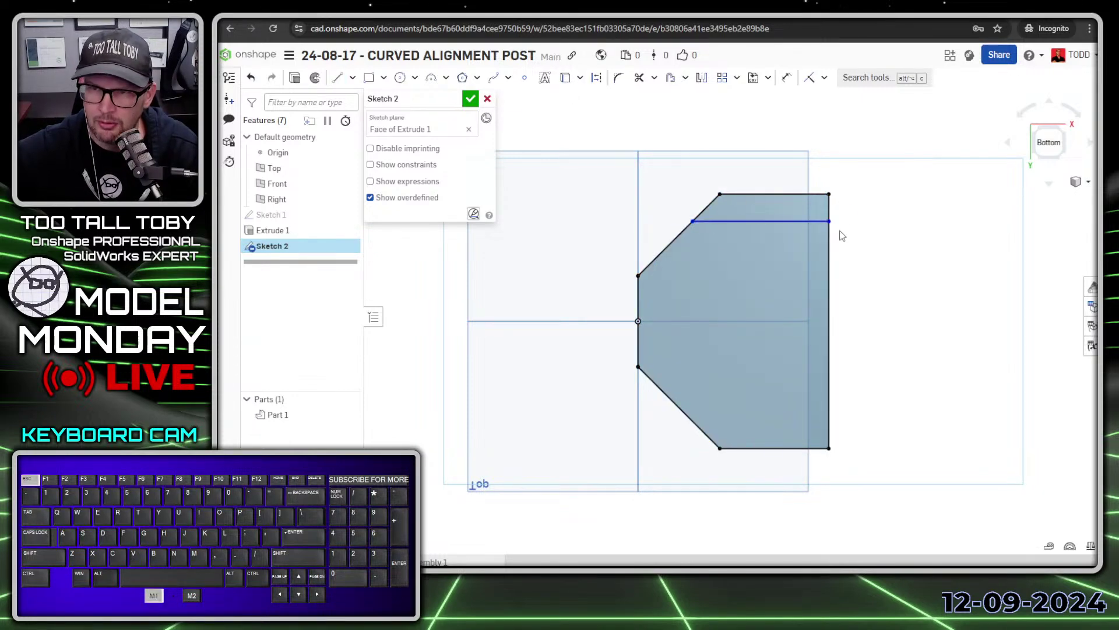
- Draw a horizontal line just above the outline's lower edge, from the long vertical edge to the lower slanted edge
key(s)
click(914, 223)
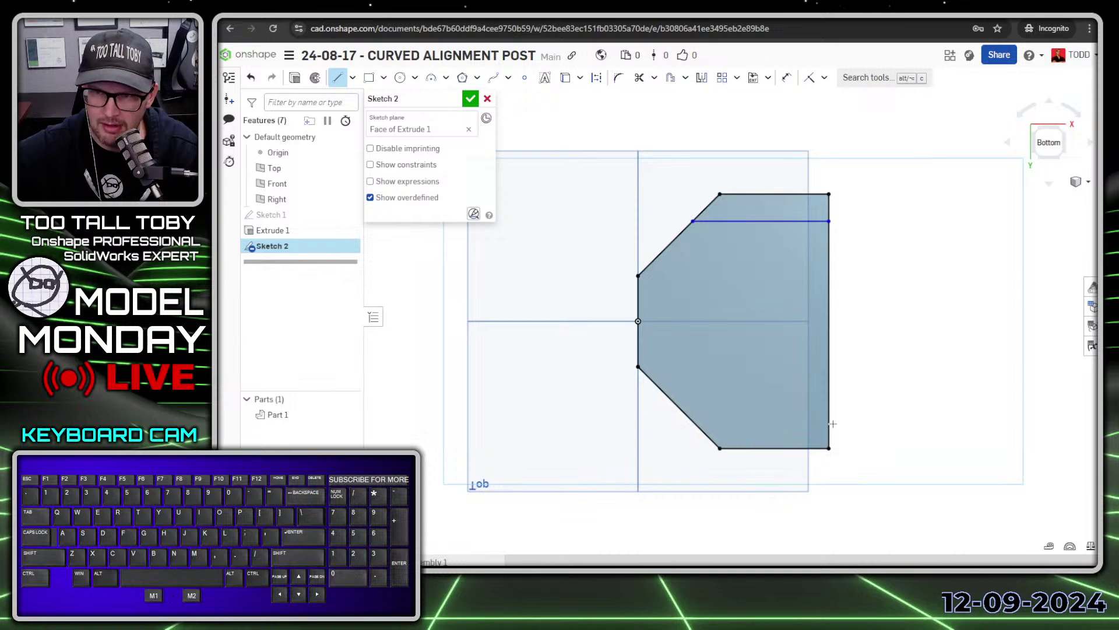
click(694, 422)
key(Escape)
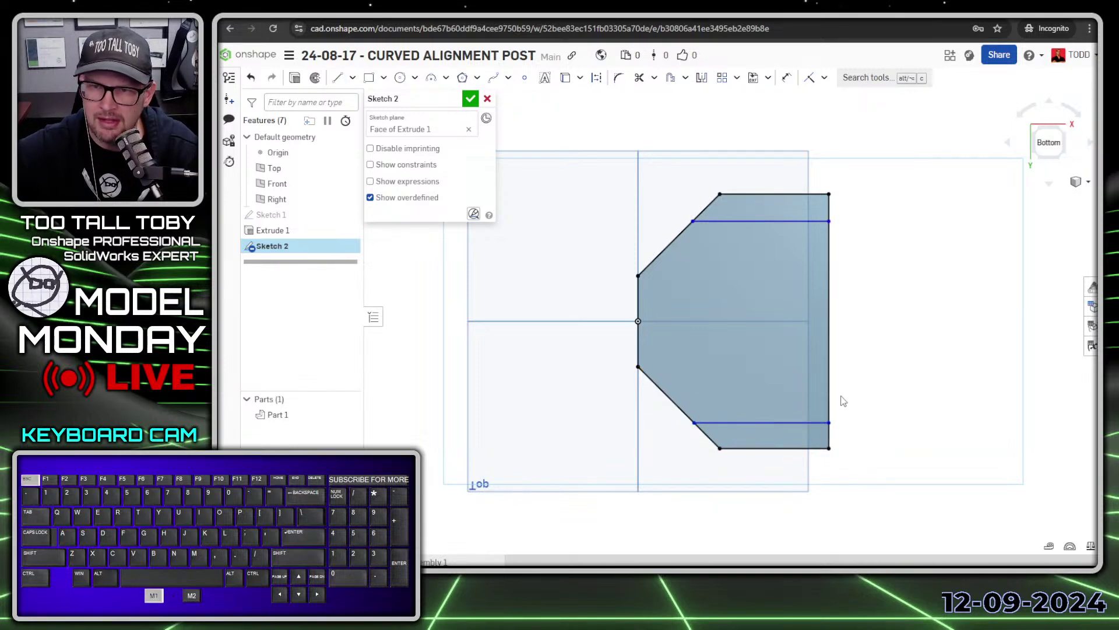
click(739, 278)
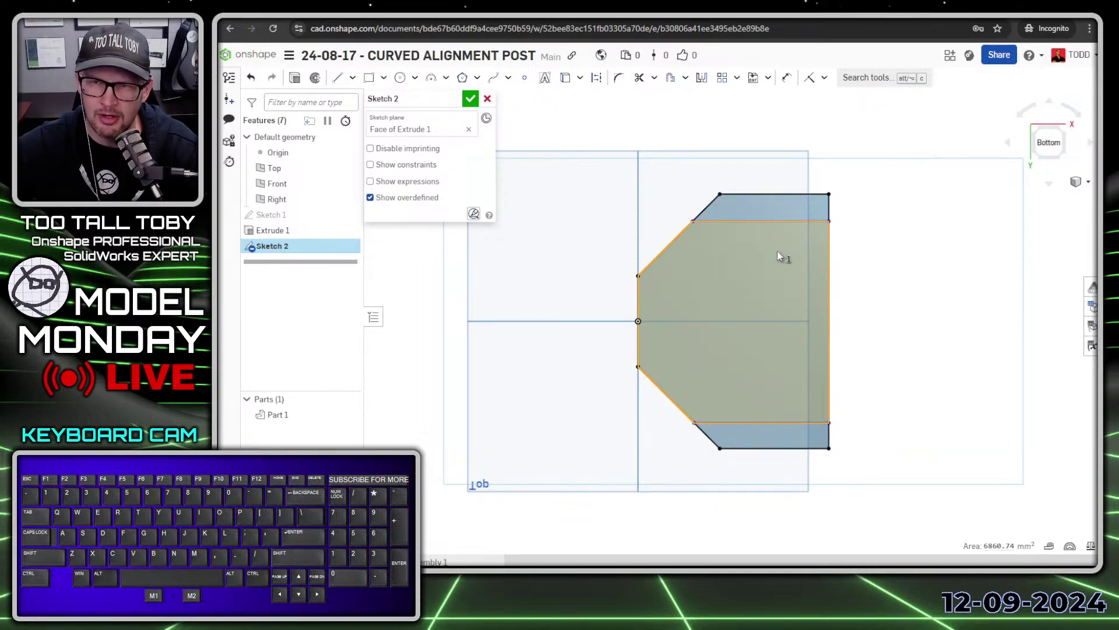
click(566, 82)
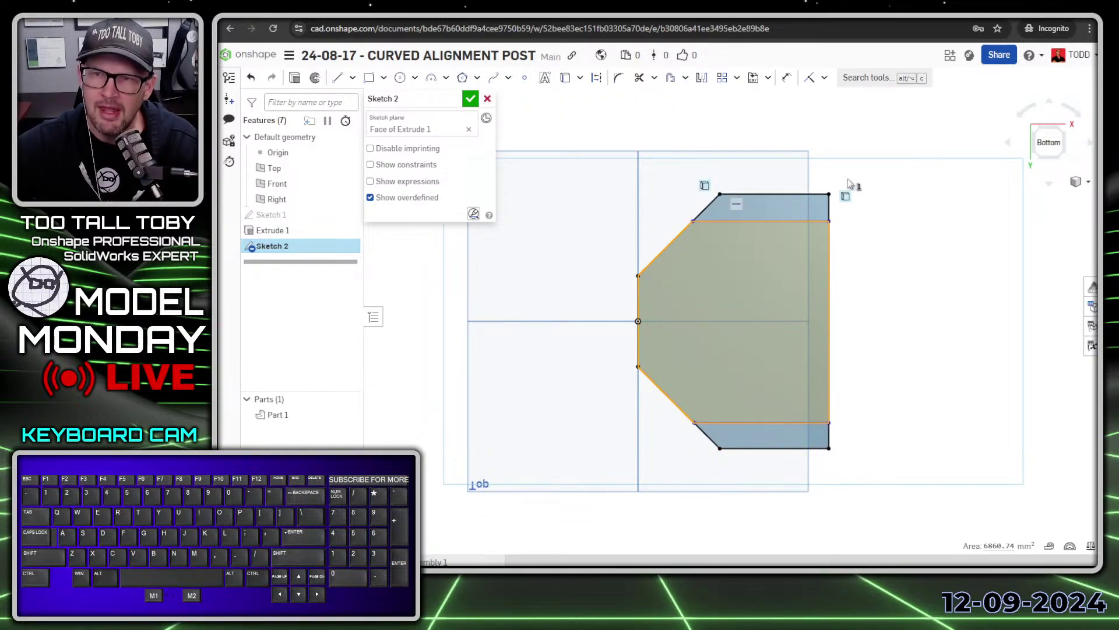
click(924, 207)
key(s)
click(952, 225)
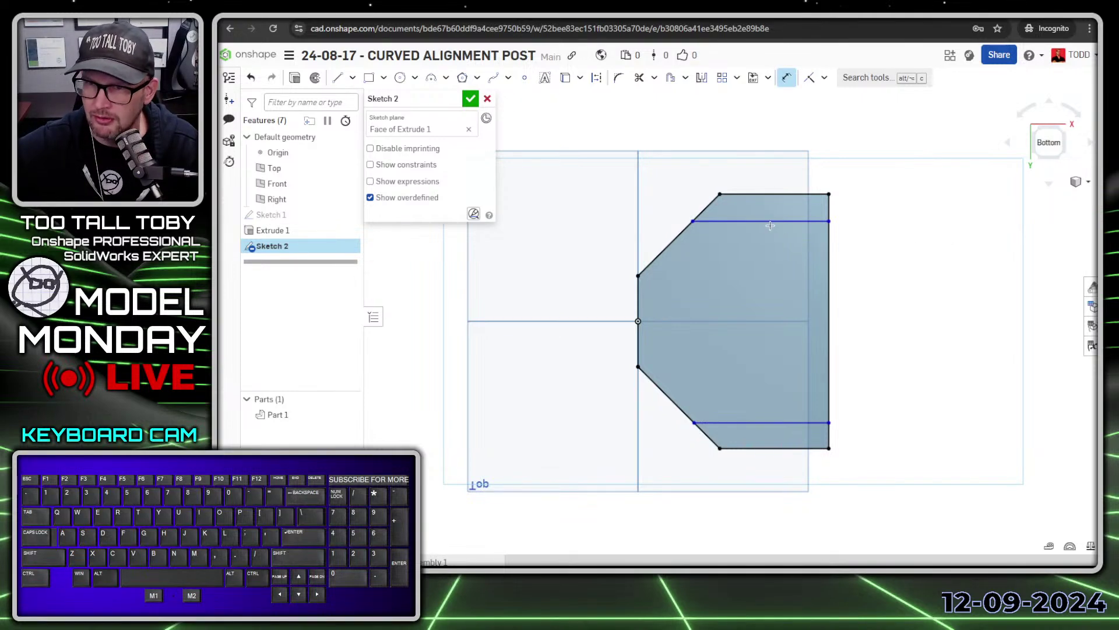
- Delete the horizontal line near the outline's lower edge
key(Escape)
click(736, 421)
key(Delete)
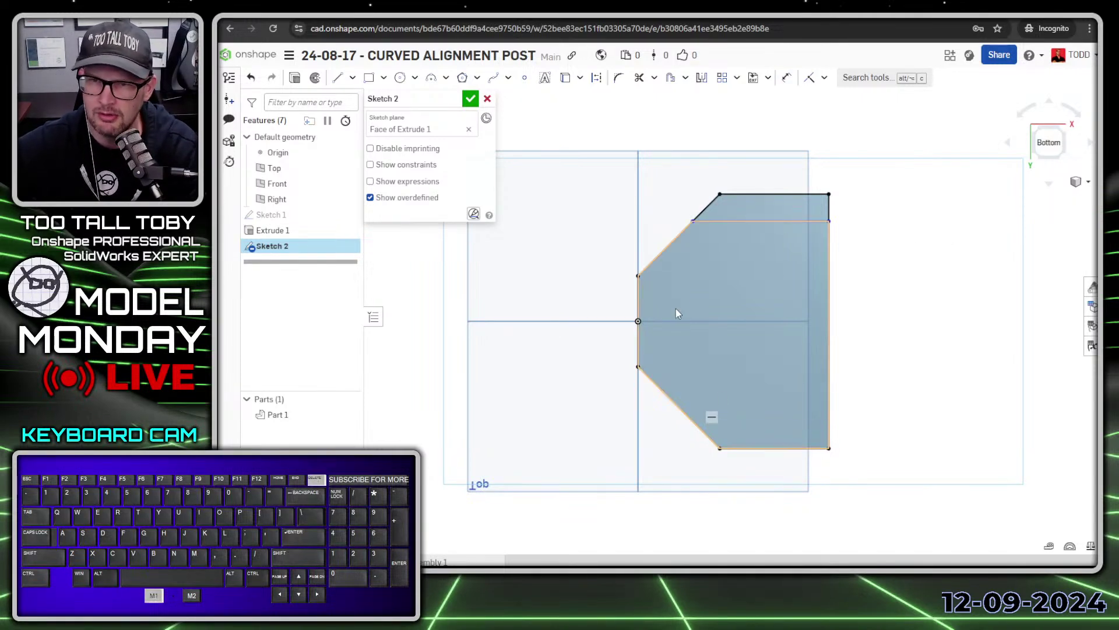
- Draw a horizontal construction centerline about 114 mm long from the origin to beyond the plate's long vertical edge
key(s)
click(723, 282)
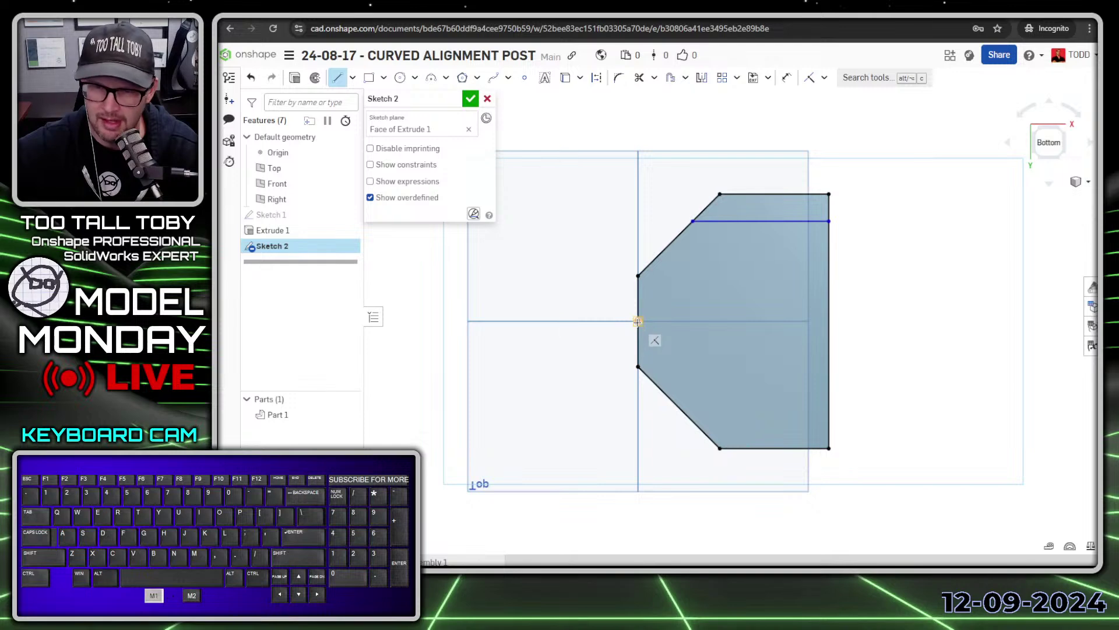
click(638, 321)
key(q)
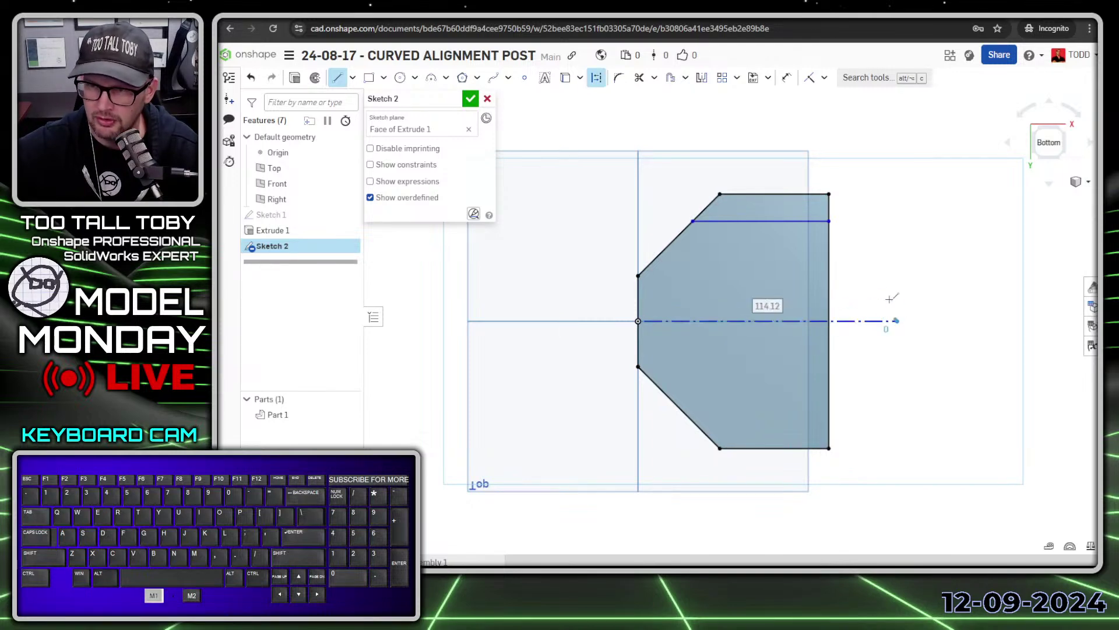
click(895, 300)
key(Escape)
- Mirror the upper horizontal line about the construction centerline
click(810, 225)
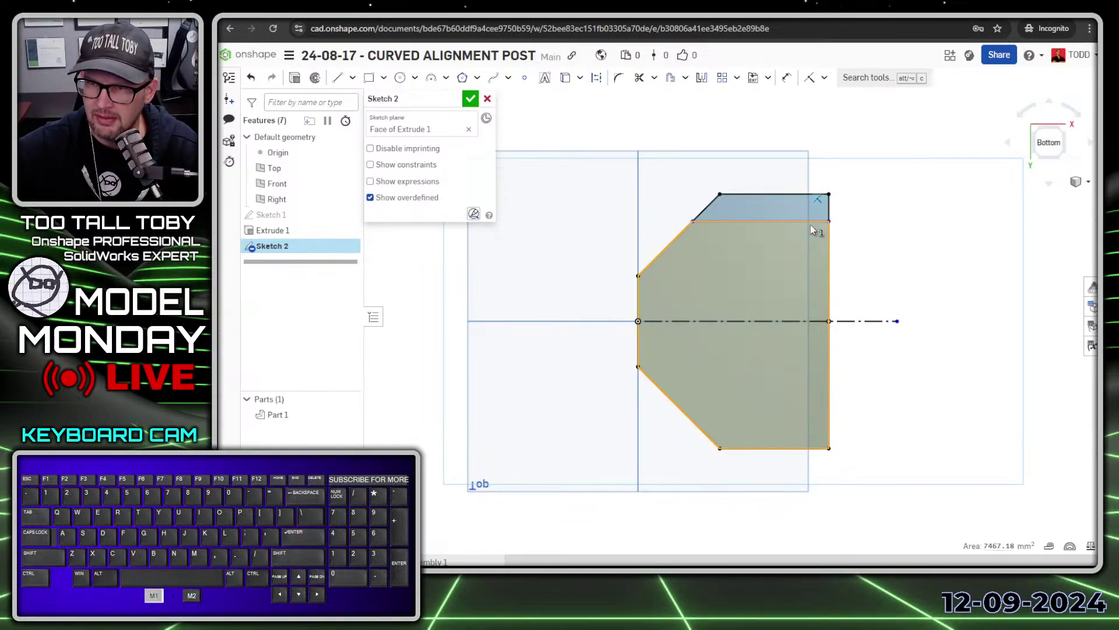
click(810, 222)
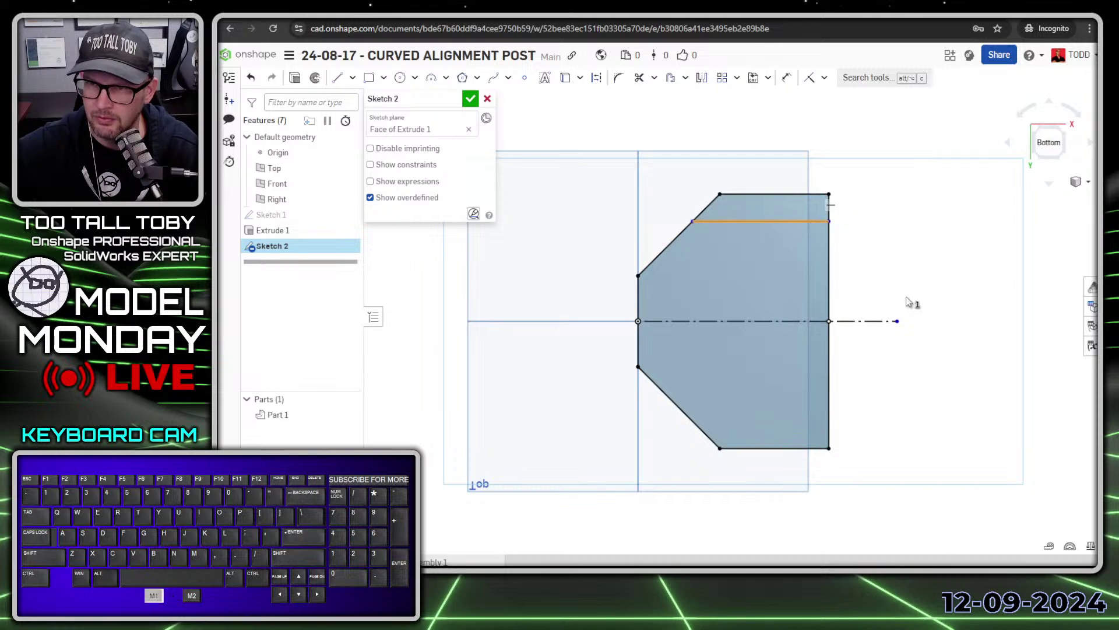
click(856, 324)
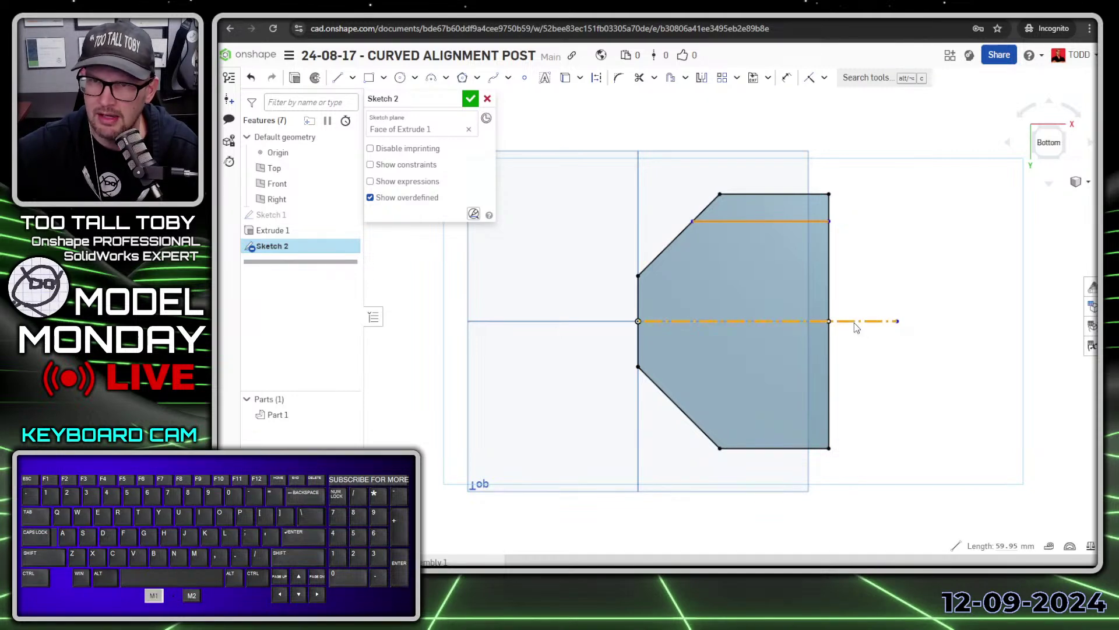
click(702, 78)
- Dimension the distance between the upper horizontal line and the outline's upper edge as 12 mm
key(s)
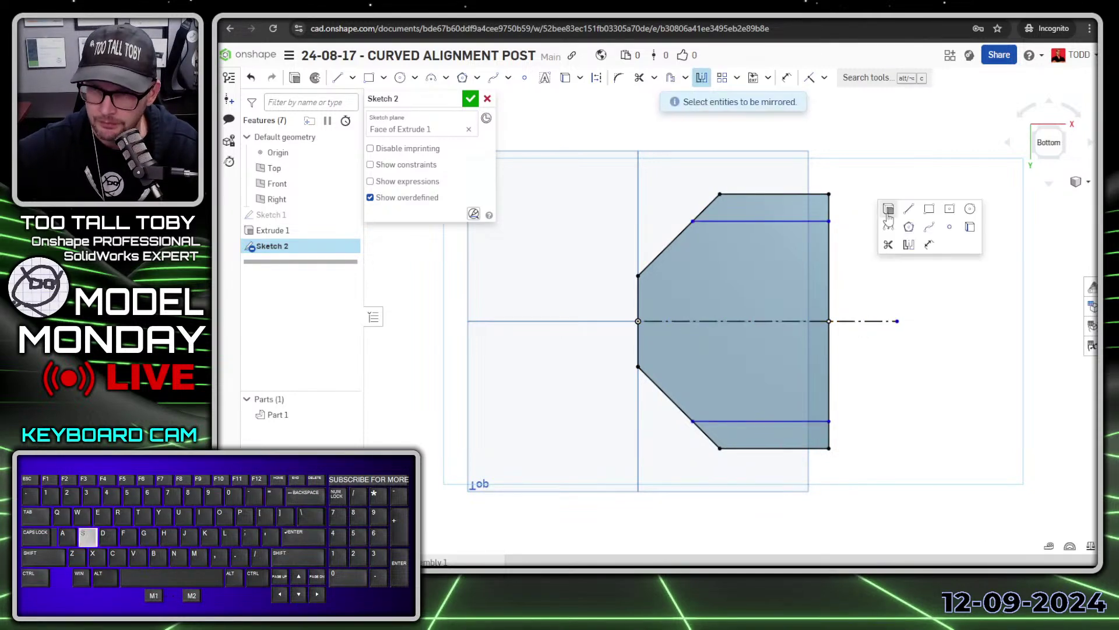
click(929, 246)
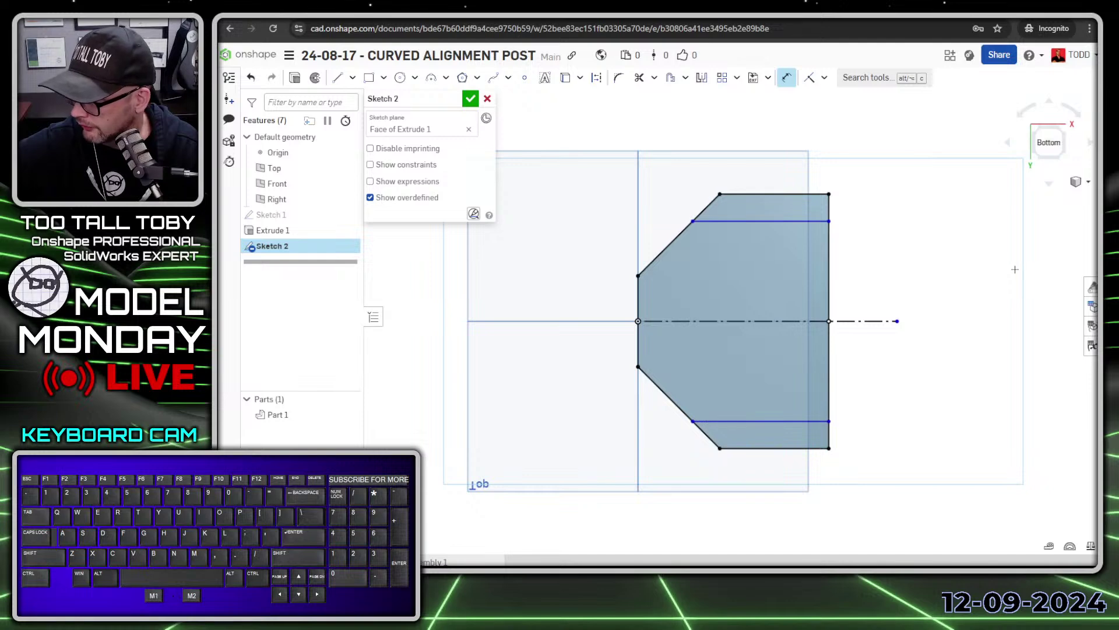
click(774, 221)
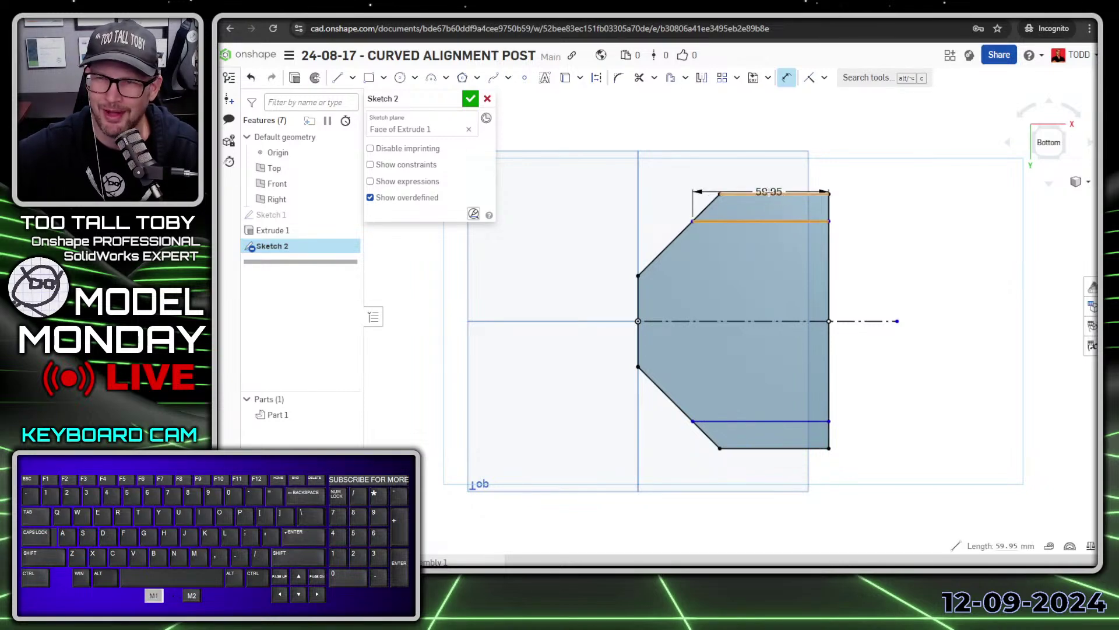
click(775, 194)
click(881, 158)
text(12)
key(Return)
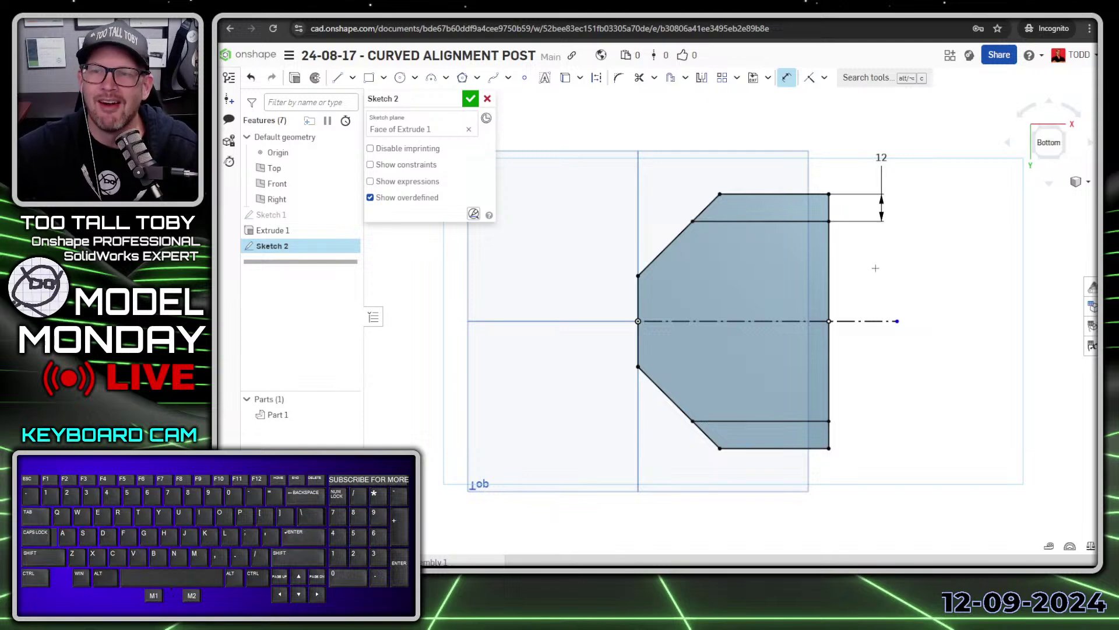
- Extrude only the two outer strip regions of the bottom sketch, adding them to the plate with a blind depth of 6 mm
key(s)
click(626, 141)
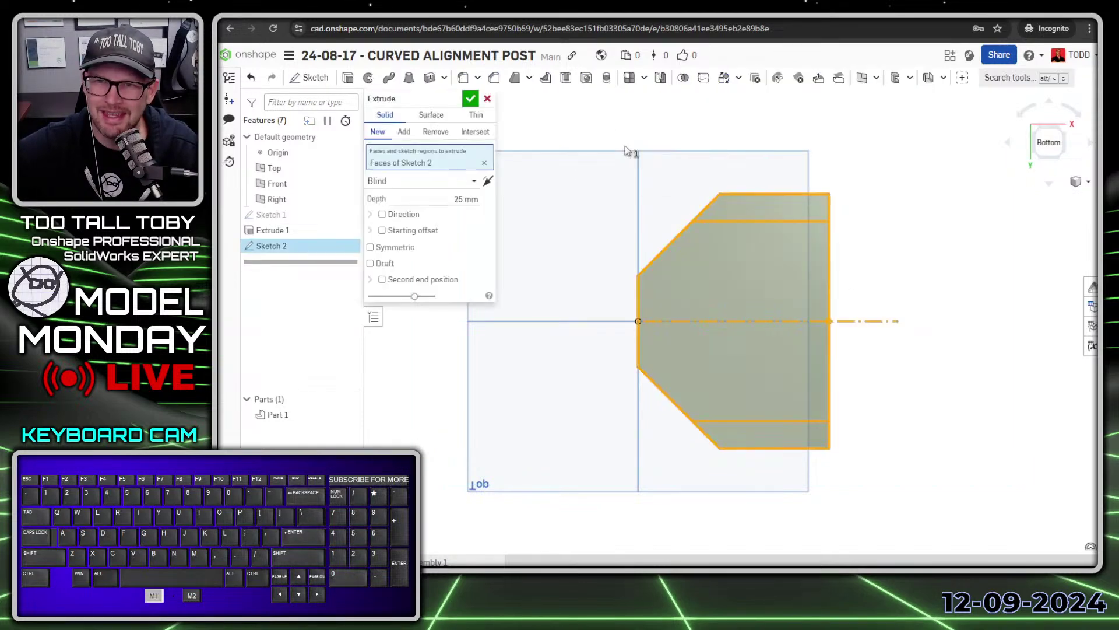
mouse_move(849, 270)
right_down()
mouse_move(819, 276)
mouse_move(779, 330)
right_up()
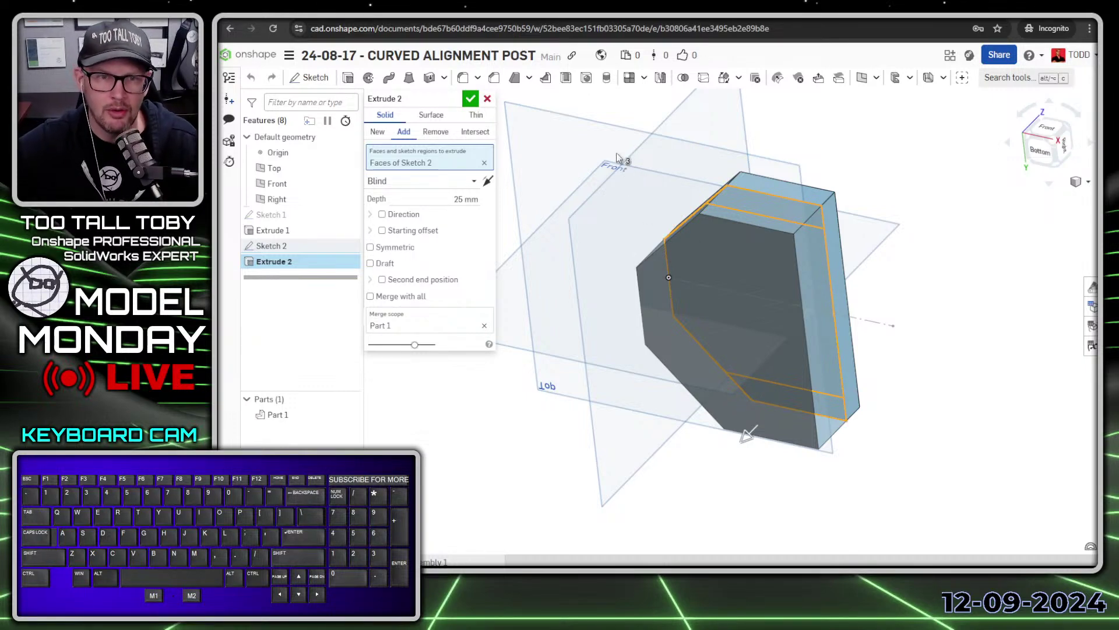
key(space)
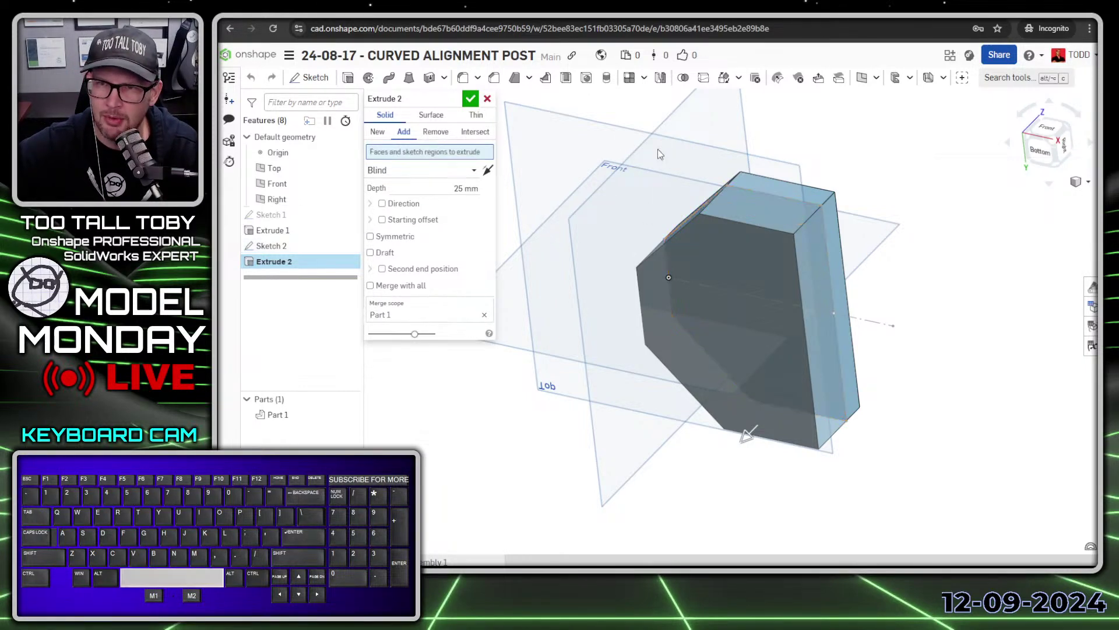
click(764, 208)
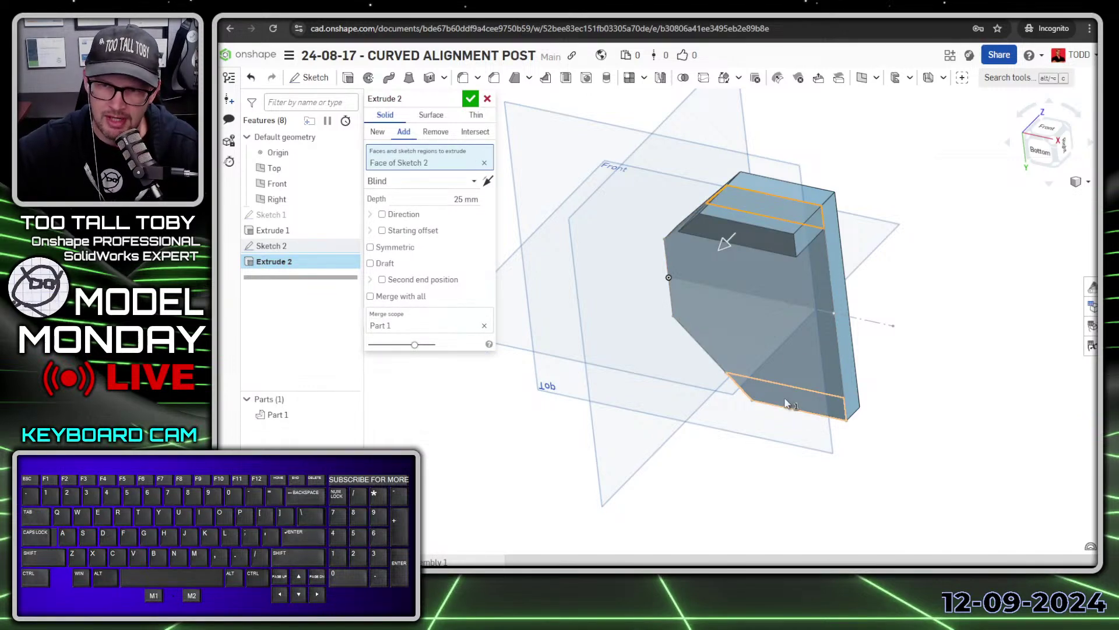
click(787, 404)
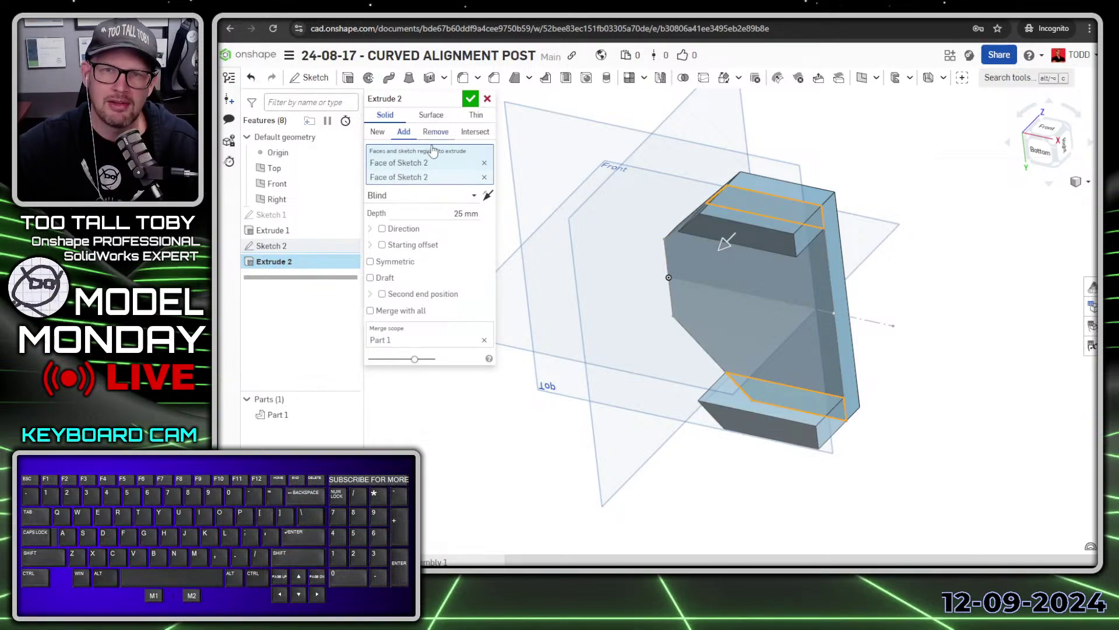
click(422, 211)
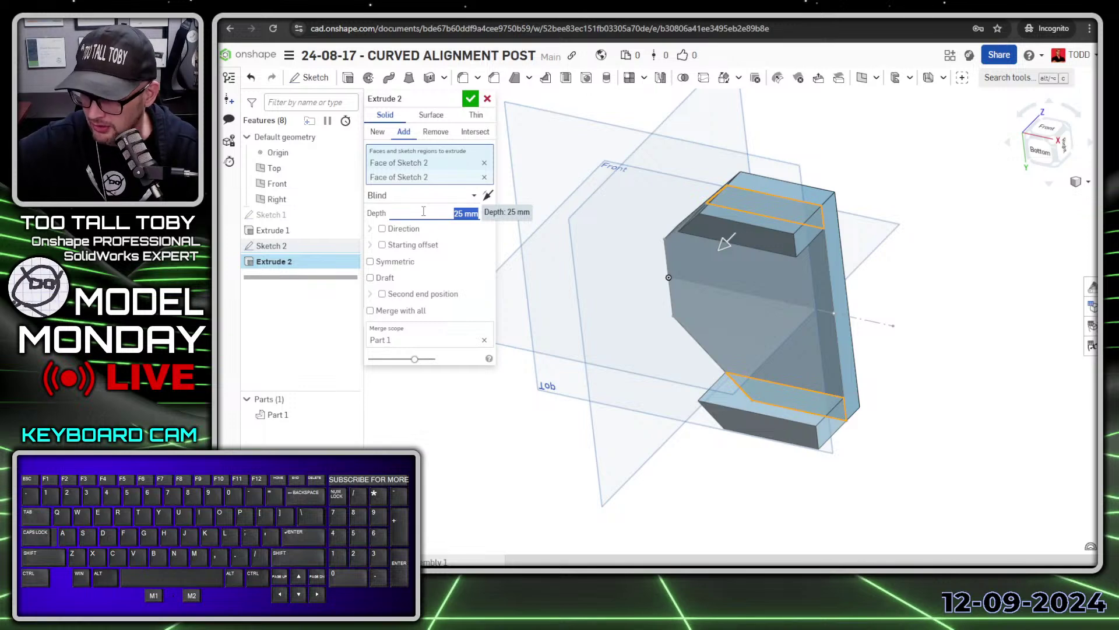
text(6)
key(Return)
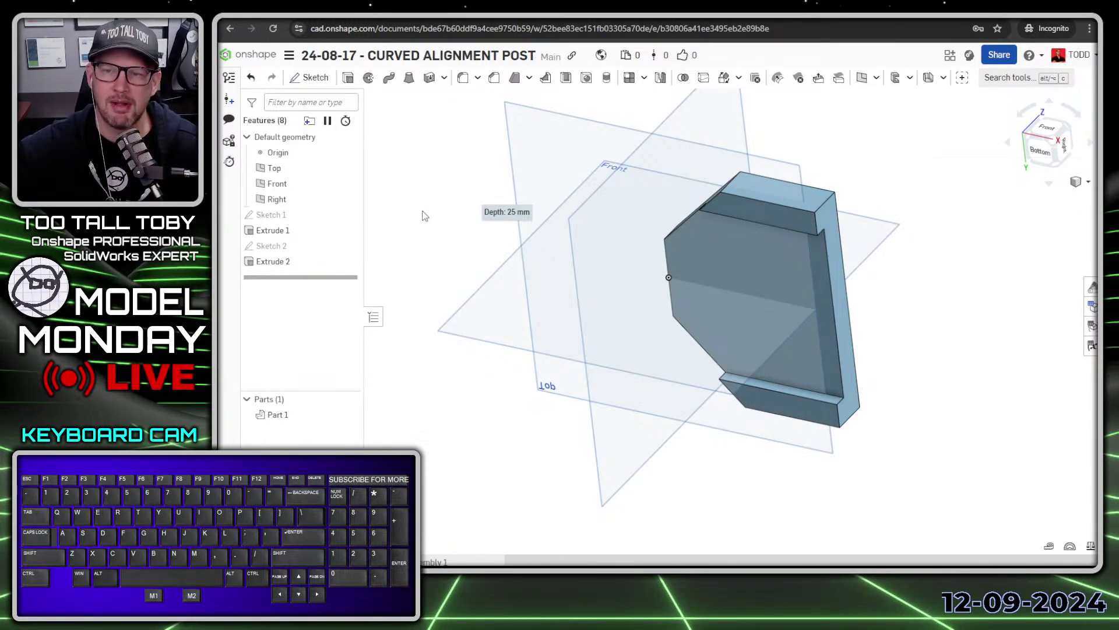
- Start a new sketch on the Front plane and view it straight on
mouse_move(801, 268)
right_down()
mouse_move(806, 167)
mouse_move(817, 327)
mouse_move(804, 227)
mouse_move(792, 240)
mouse_move(794, 390)
mouse_move(778, 282)
mouse_move(771, 387)
mouse_move(790, 302)
mouse_move(842, 215)
mouse_move(902, 200)
mouse_move(818, 272)
right_up()
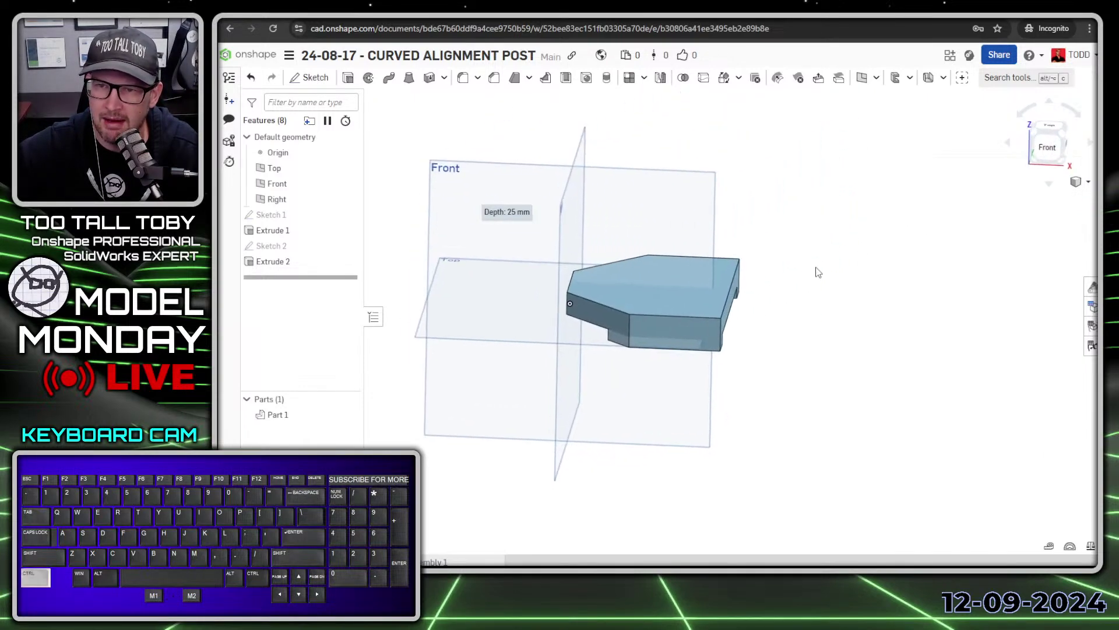
scroll(816, 273, down, 1)
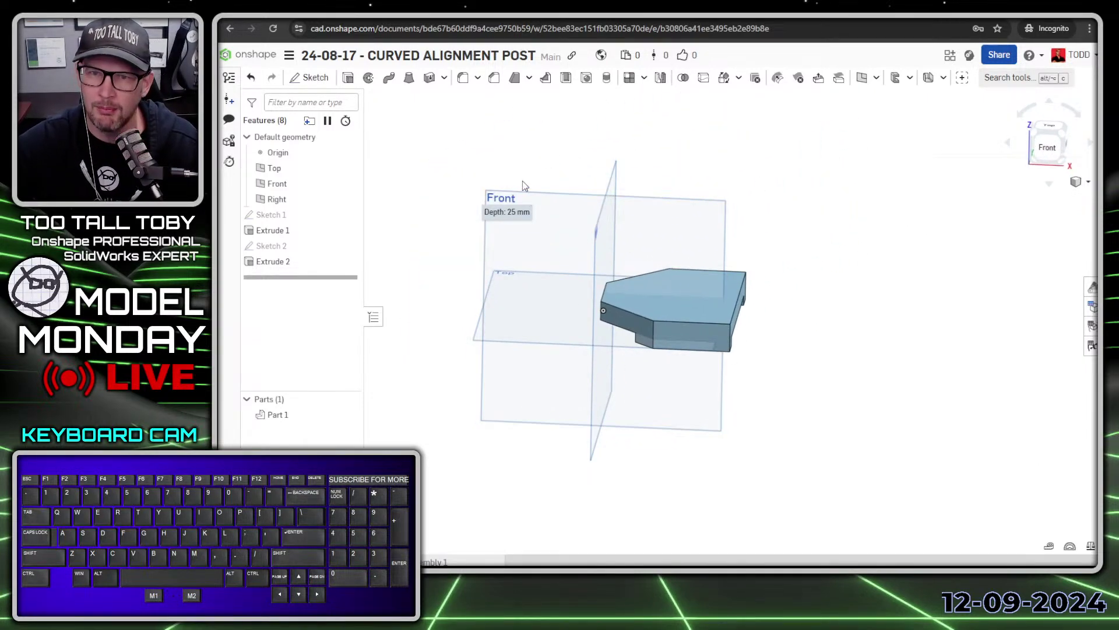
click(536, 200)
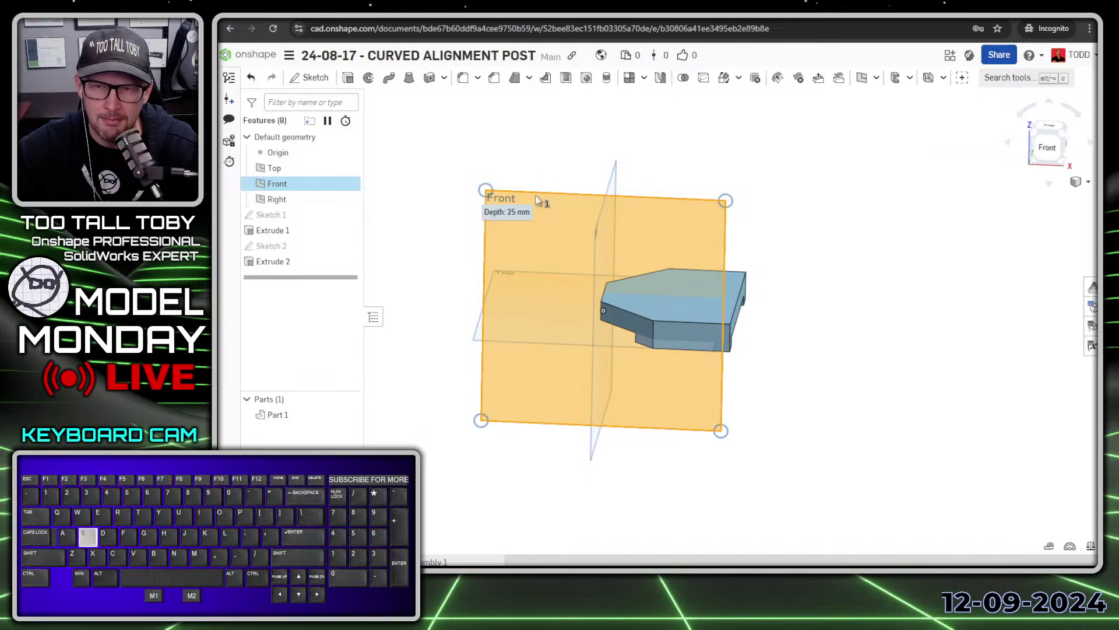
key(s)
click(551, 191)
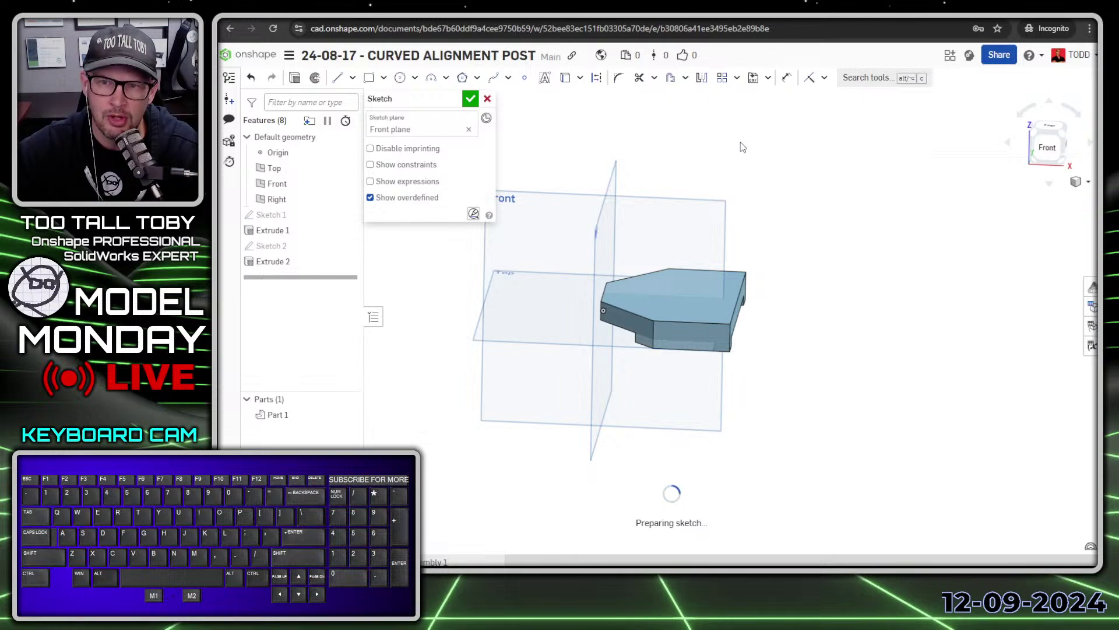
click(708, 170)
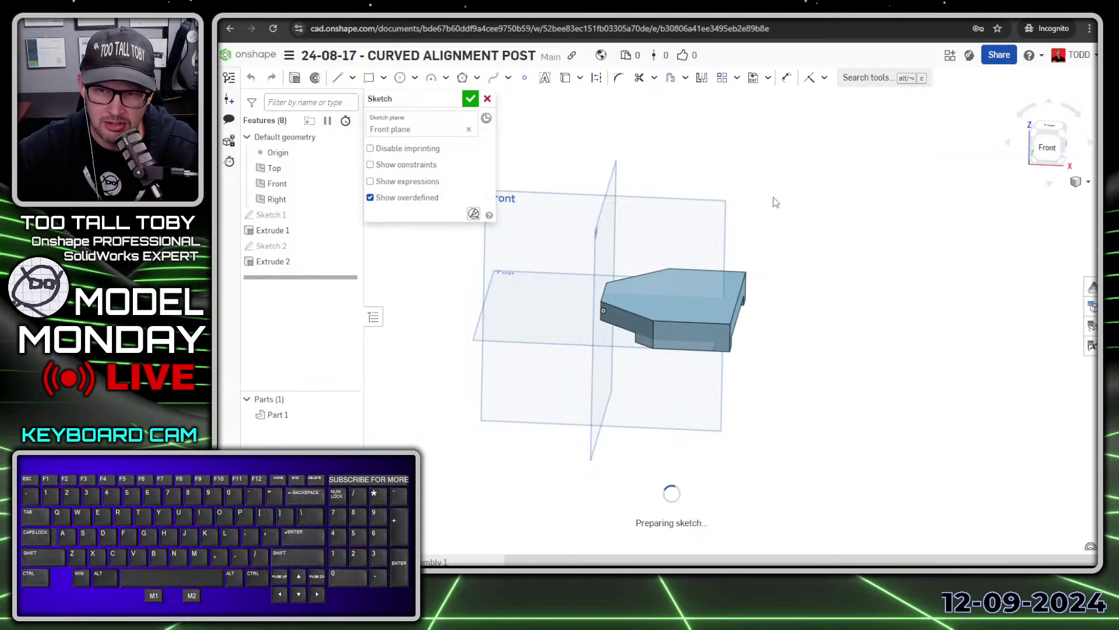
key(n)
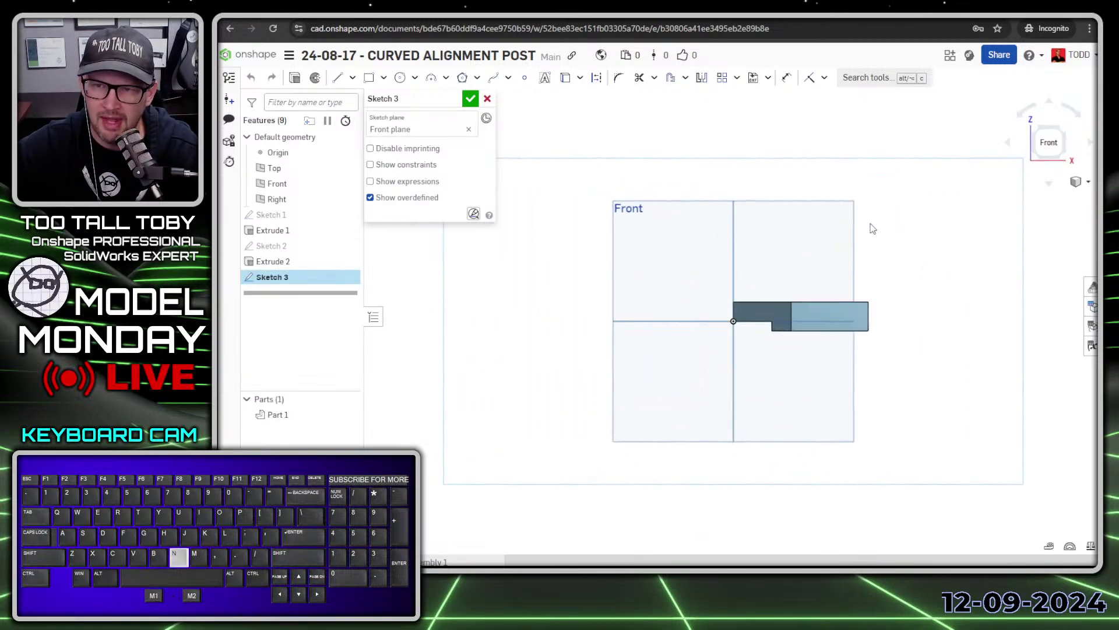
- Sketch a circle about 46 mm in diameter above the base plate and beyond its wide end
ctrl+middle_drag(874, 227, 740, 297)
key(s)
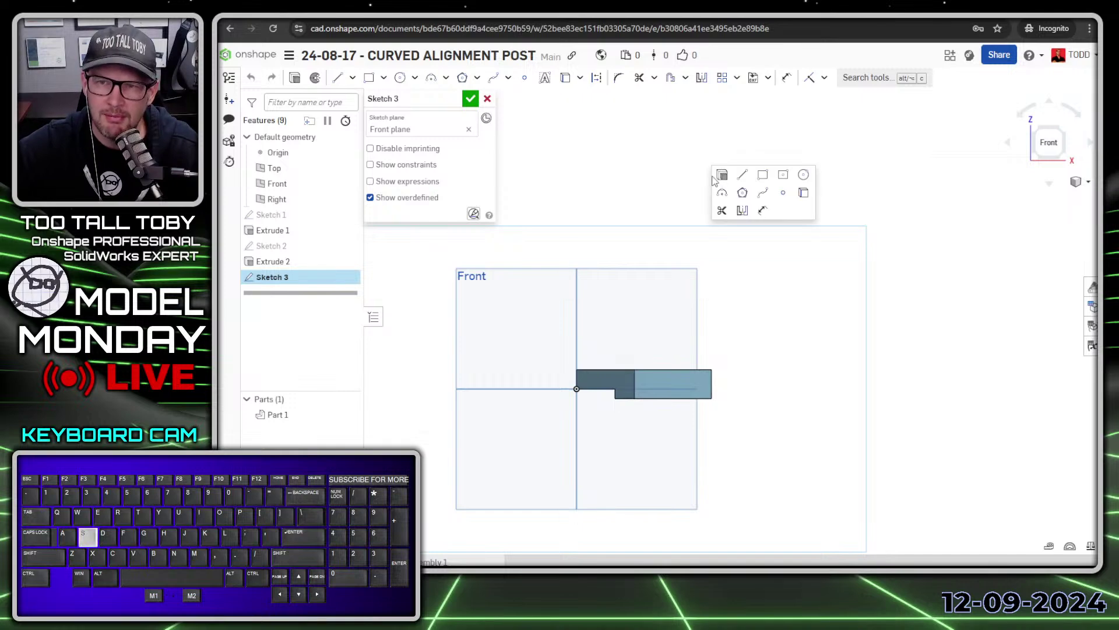
click(803, 175)
drag(783, 244, 806, 274)
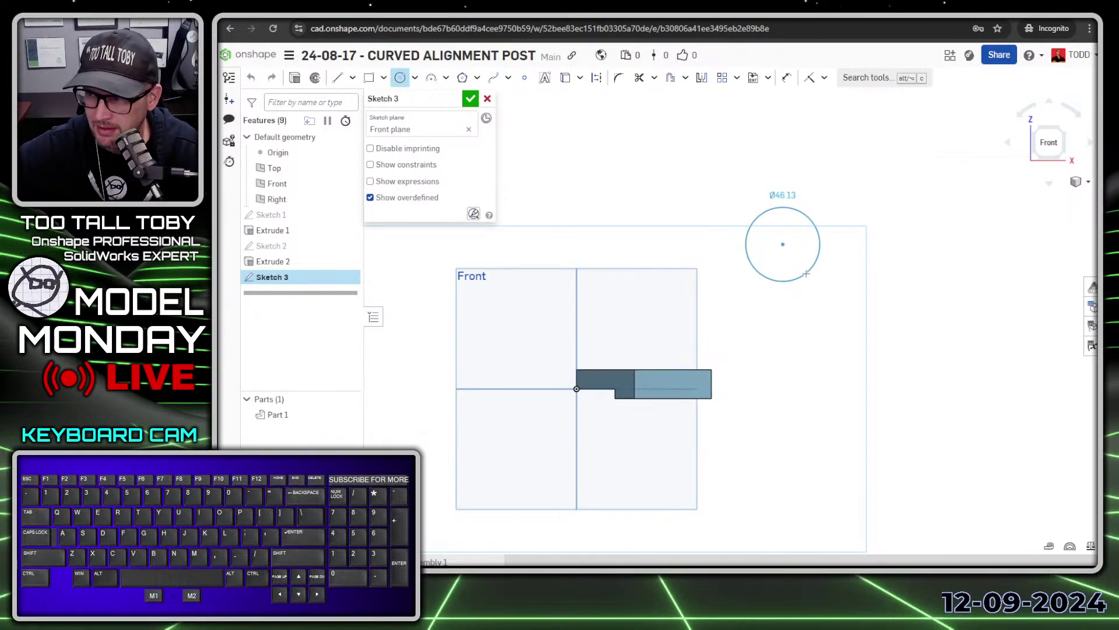
- Set the circle's diameter to 44 mm and dimension its centre 80 mm above the Top plane
text(44)
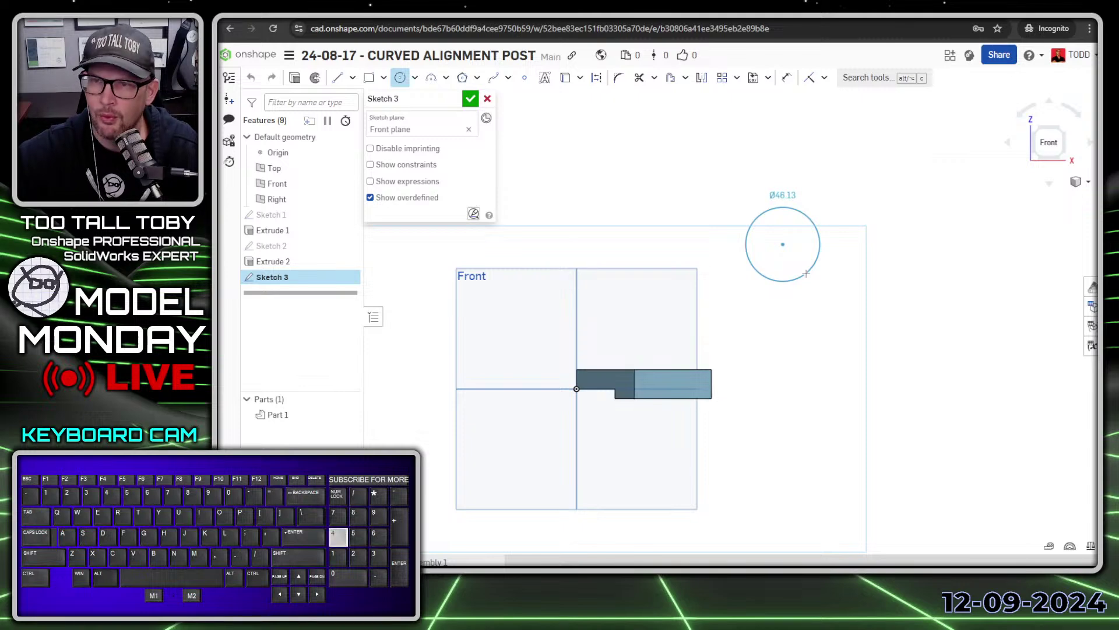
key(Return)
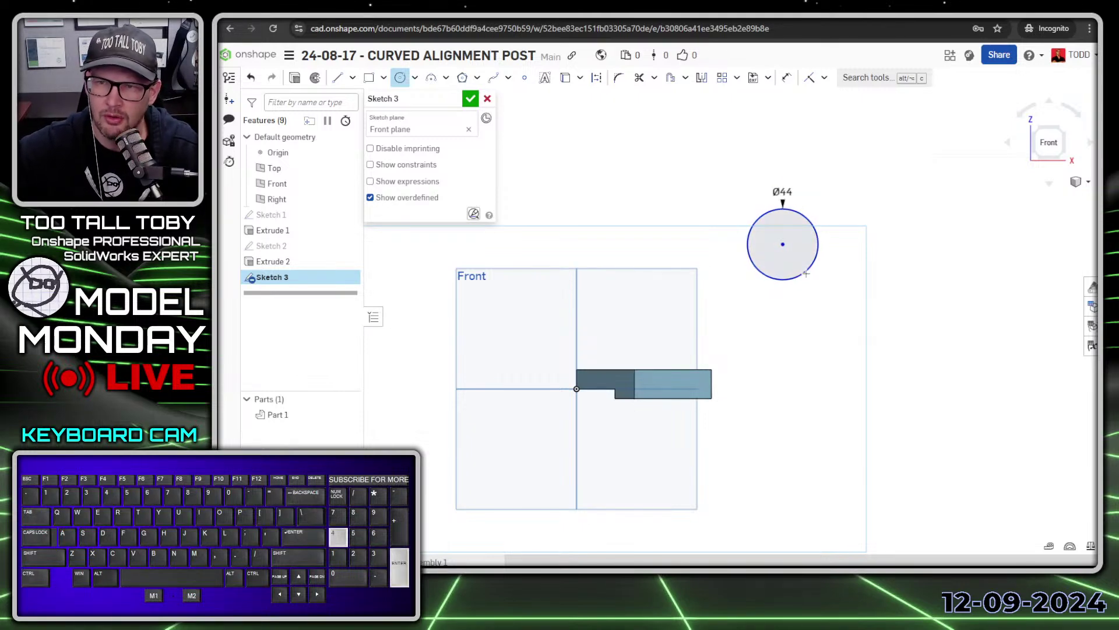
key(s)
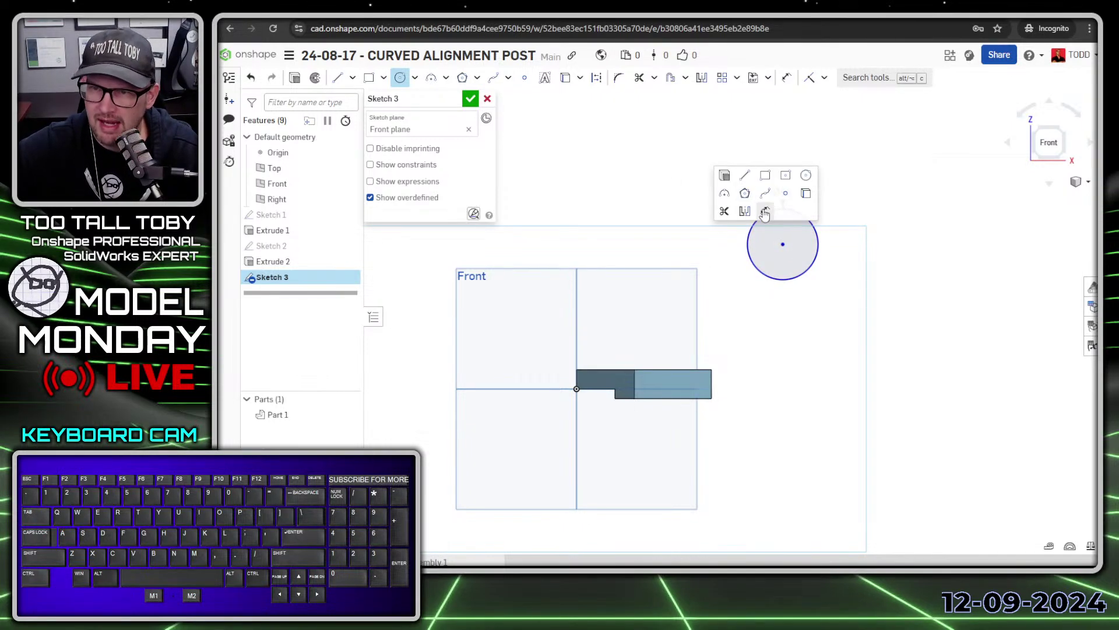
click(764, 197)
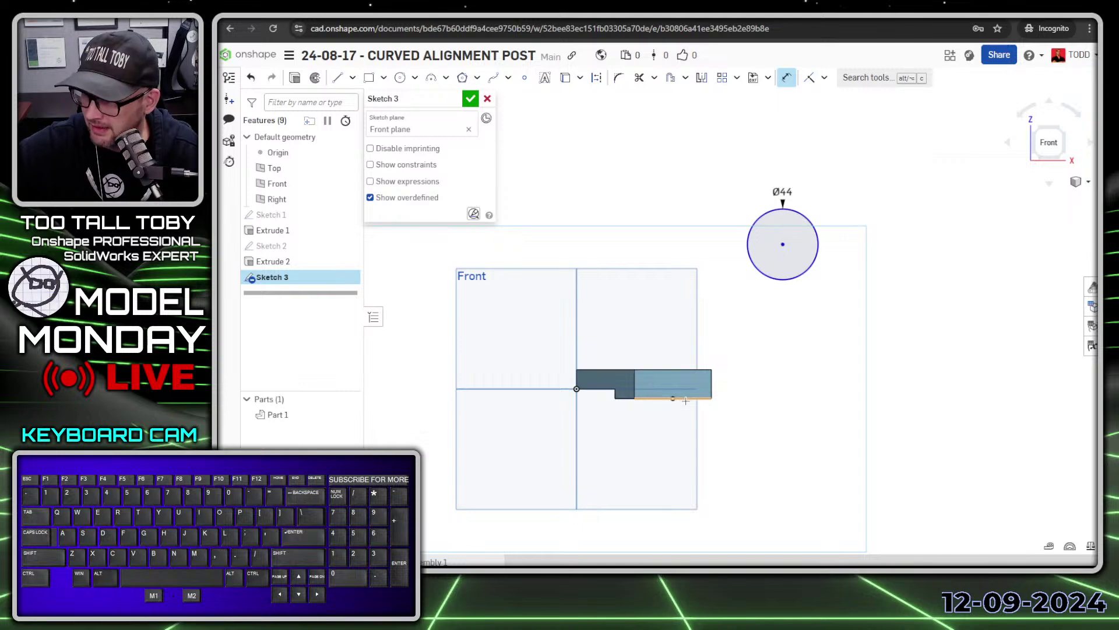
click(502, 389)
click(783, 244)
click(907, 321)
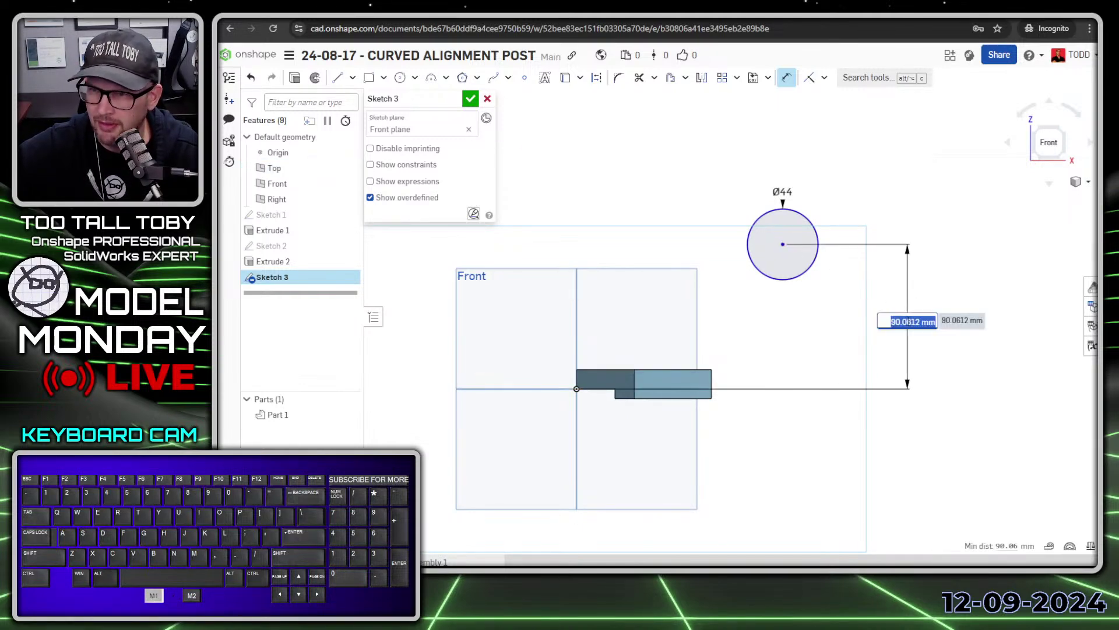
text(80)
key(Return)
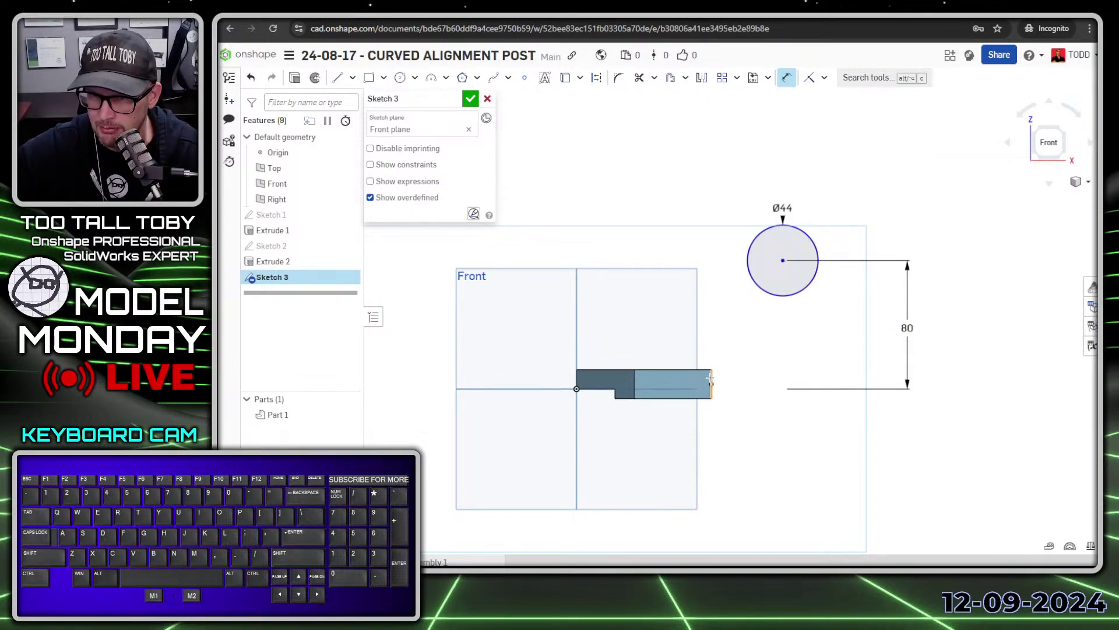
- Dimension the horizontal distance from the base plate's wide end to the circle's centre as 33 mm
click(710, 379)
click(783, 260)
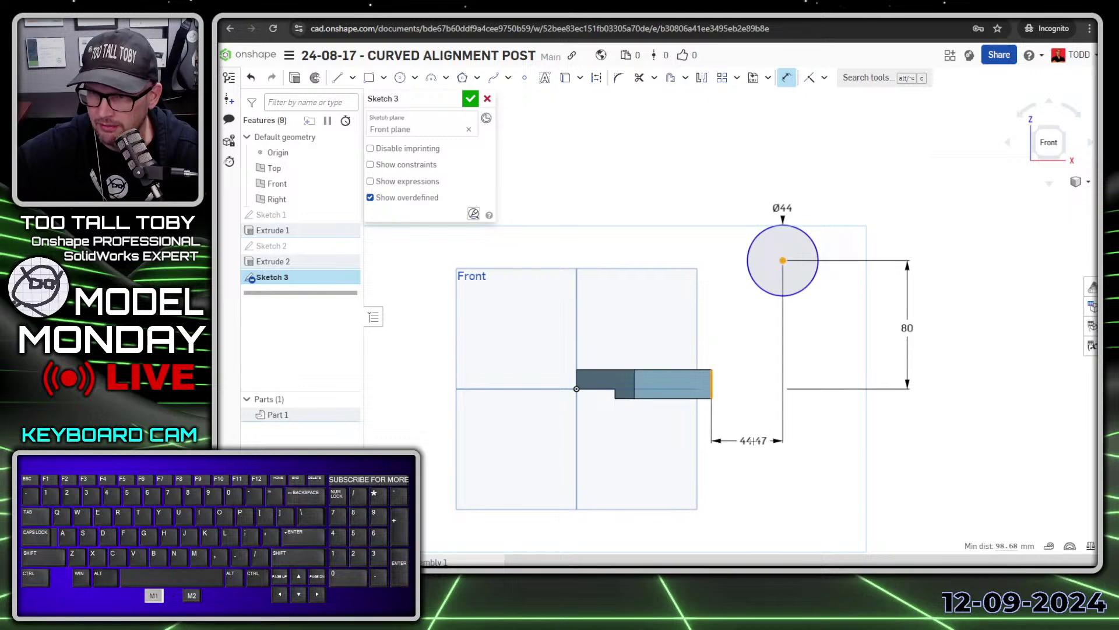
click(753, 440)
text(33)
key(Return)
- Extrude the circle as a new separate part, symmetric about the sketch plane, with a blind depth of 28 mm
scroll(758, 354, down, 1)
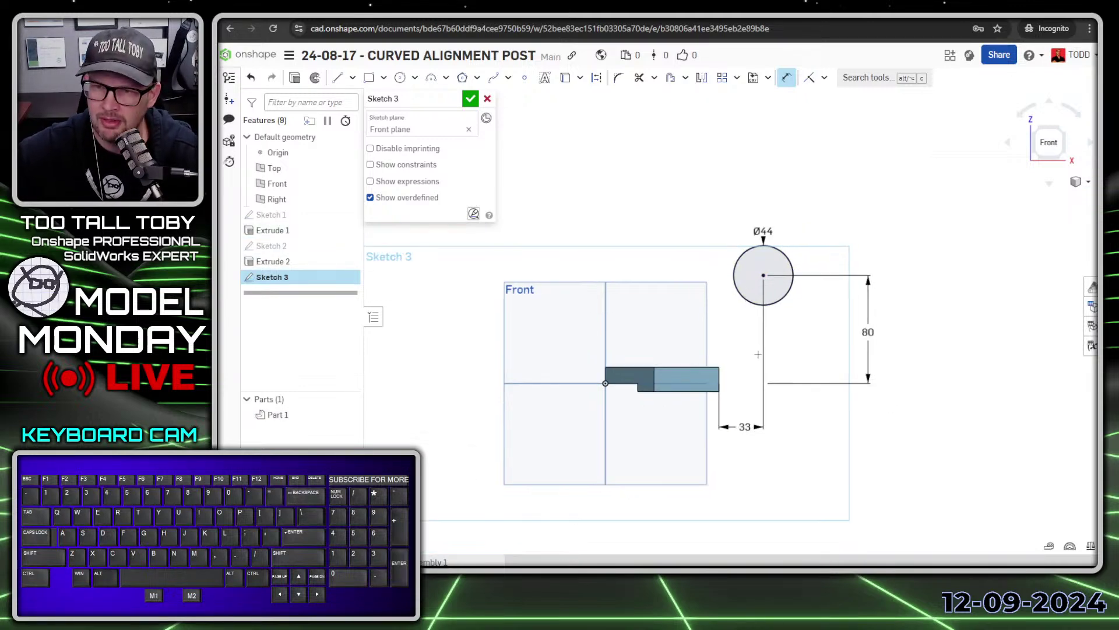
right_drag(758, 353, 711, 385)
key(s)
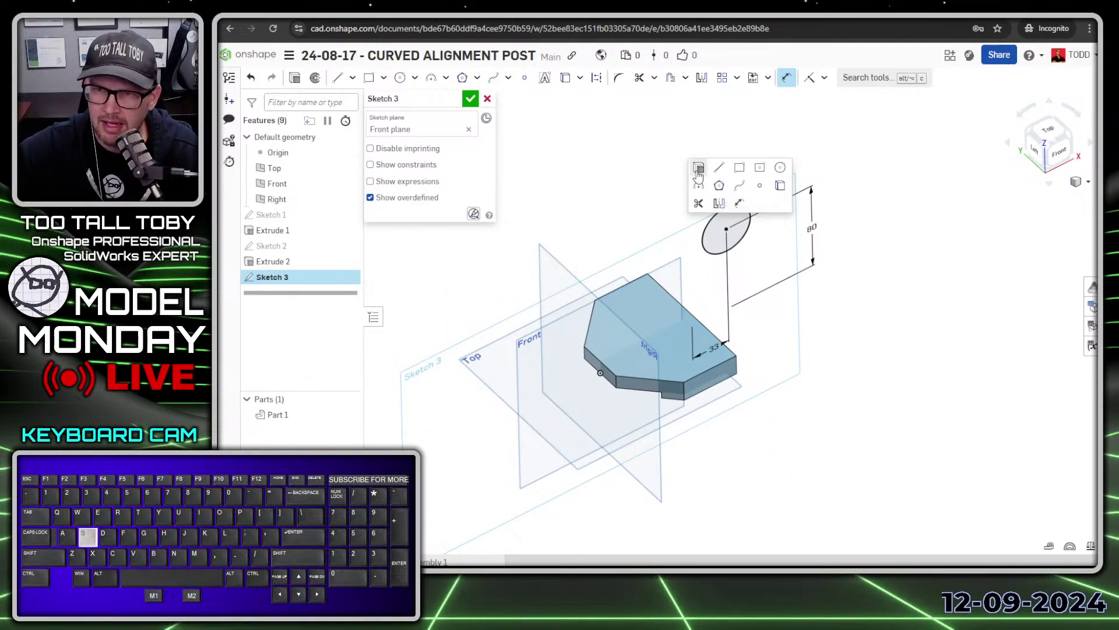
click(698, 169)
key(Tab)
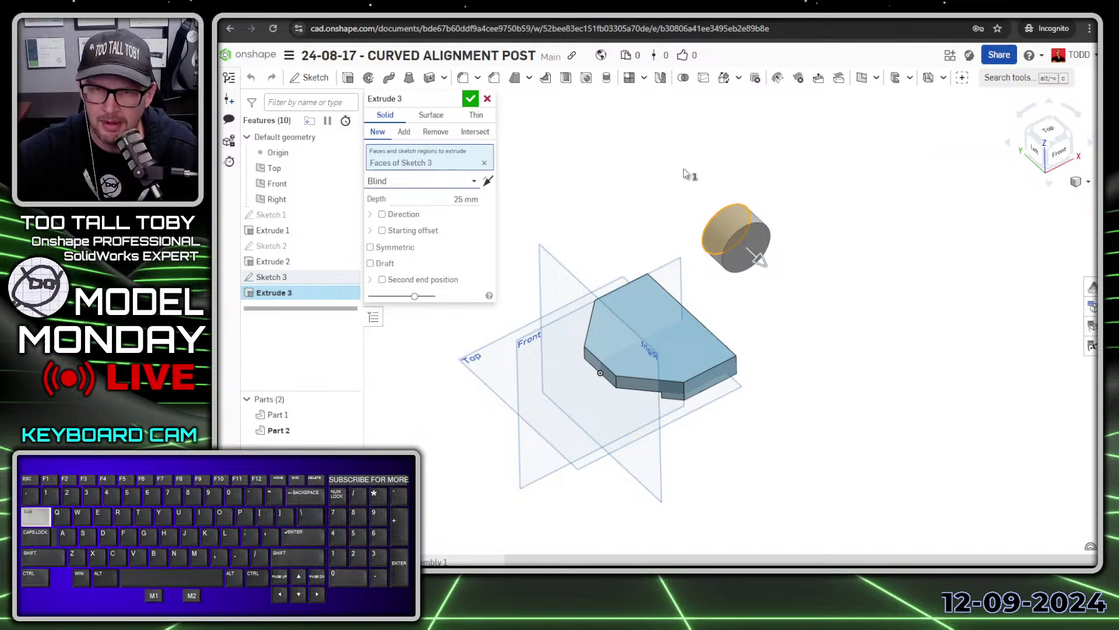
key(Tab)
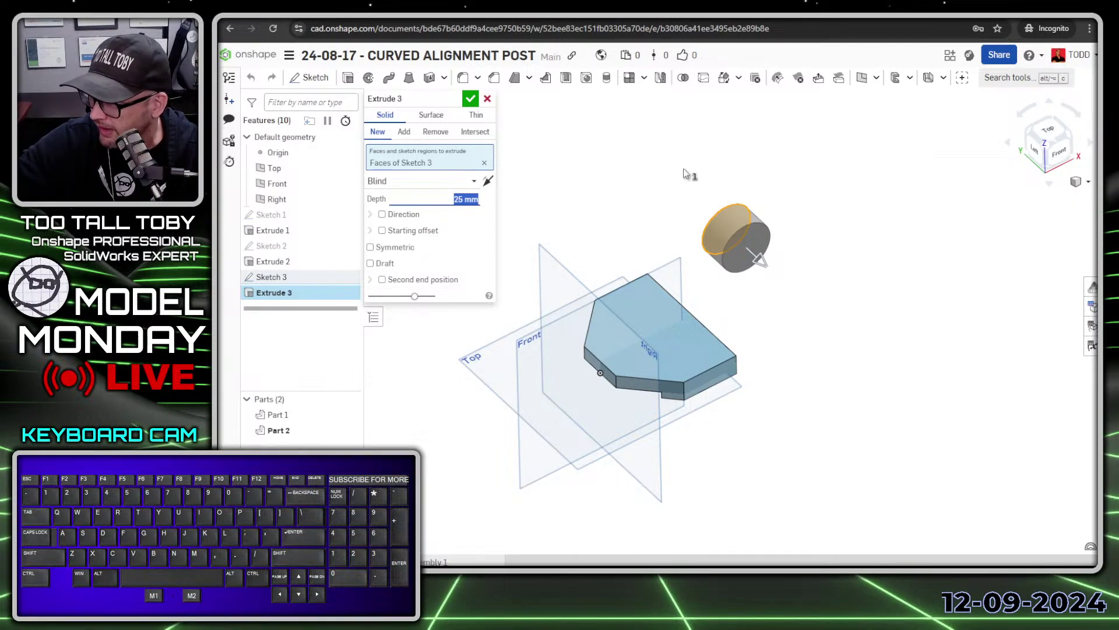
text(28)
key(Tab)
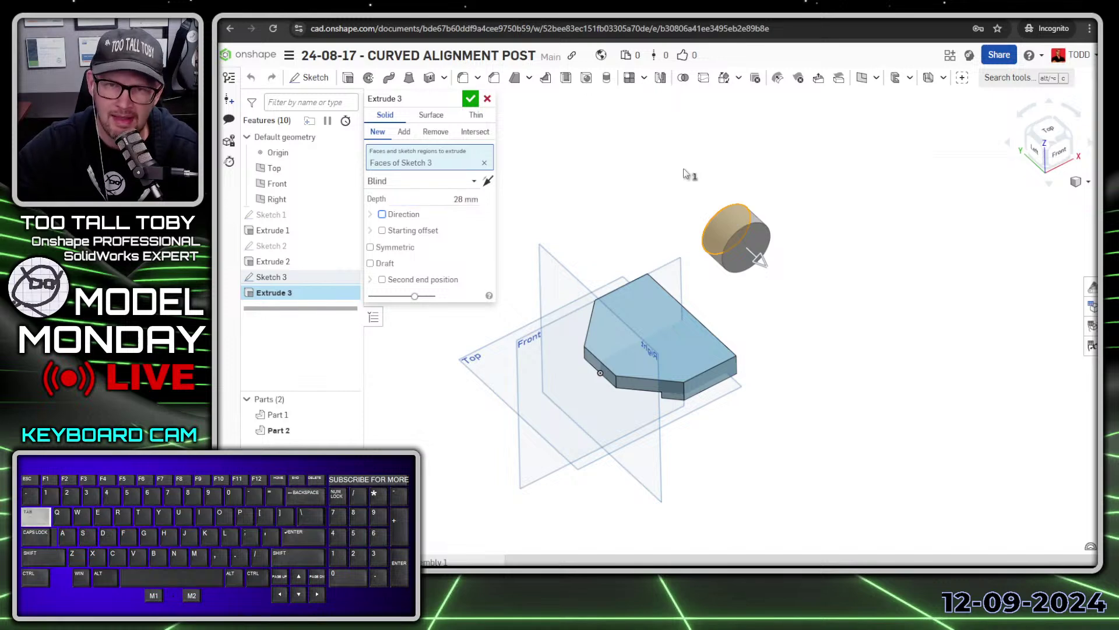
key(space)
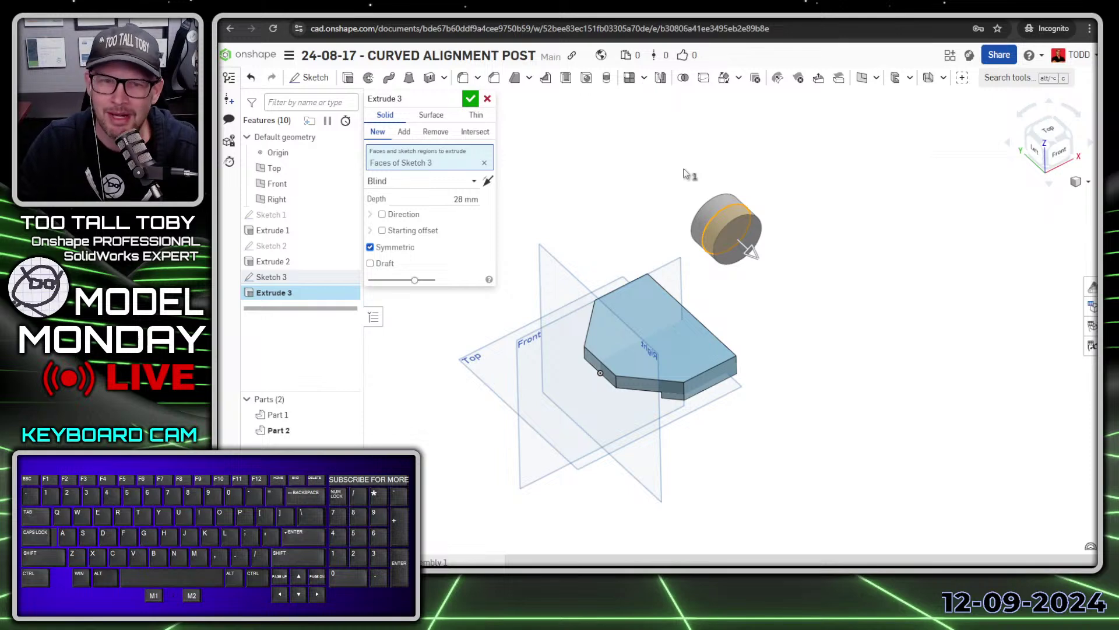
key(Return)
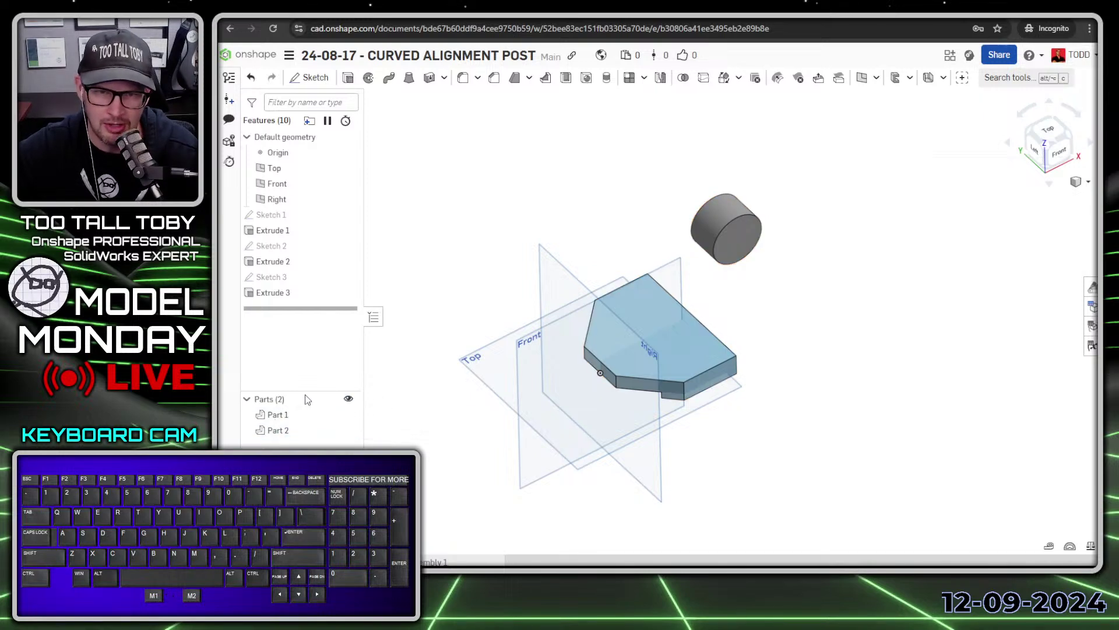
drag(304, 393, 304, 384)
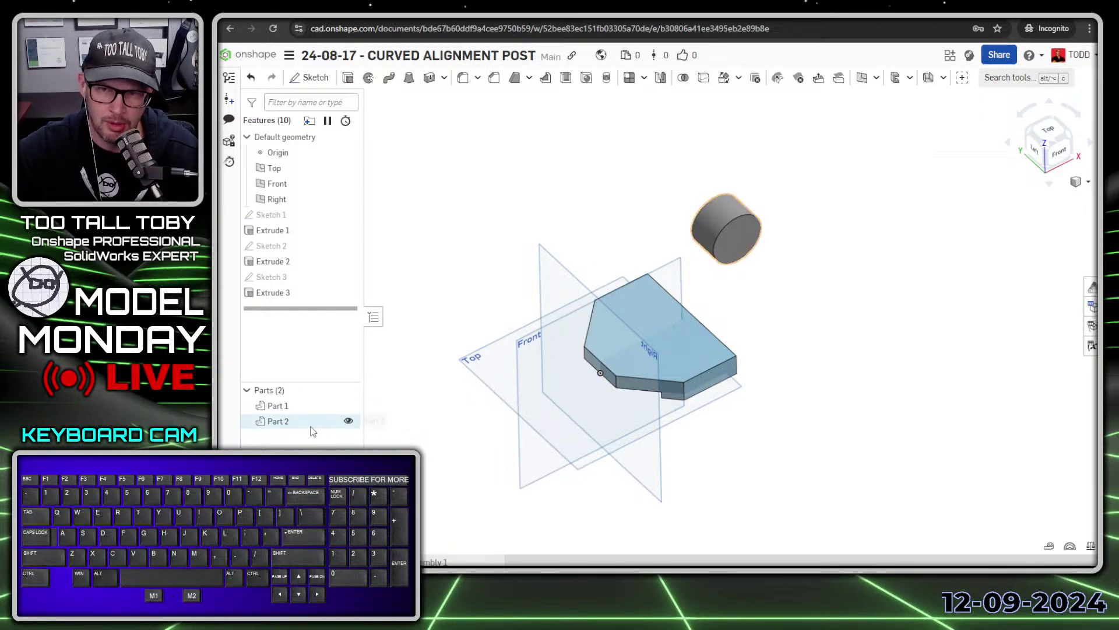
click(613, 153)
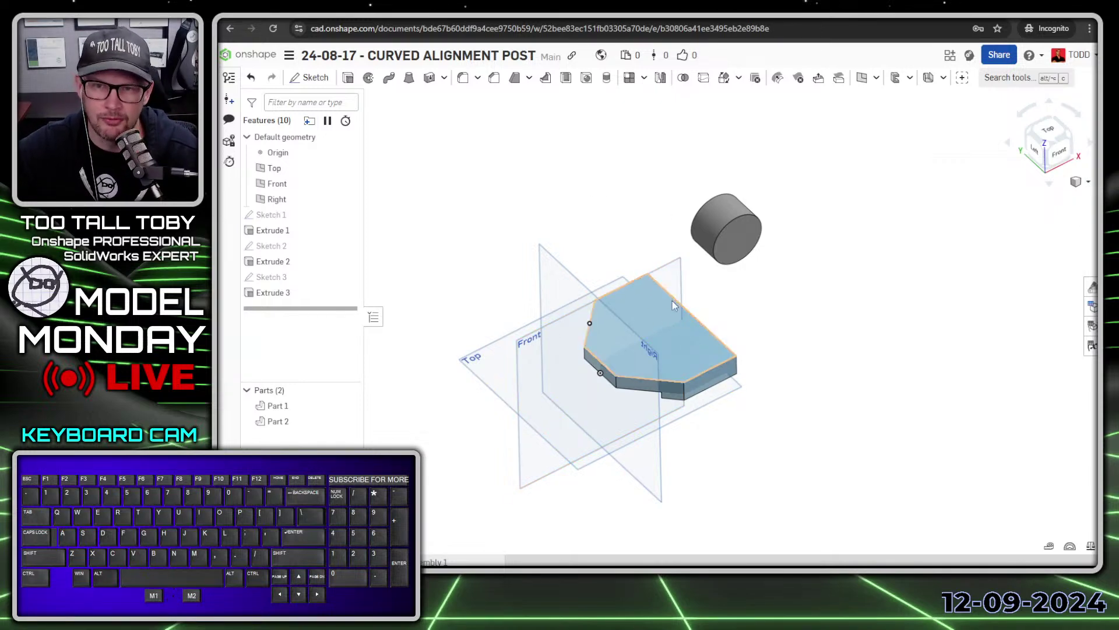
- Start a new sketch on the Front plane and sketch an arc of about 65 mm radius from above the plate's wide end to just below the cylinder
click(681, 270)
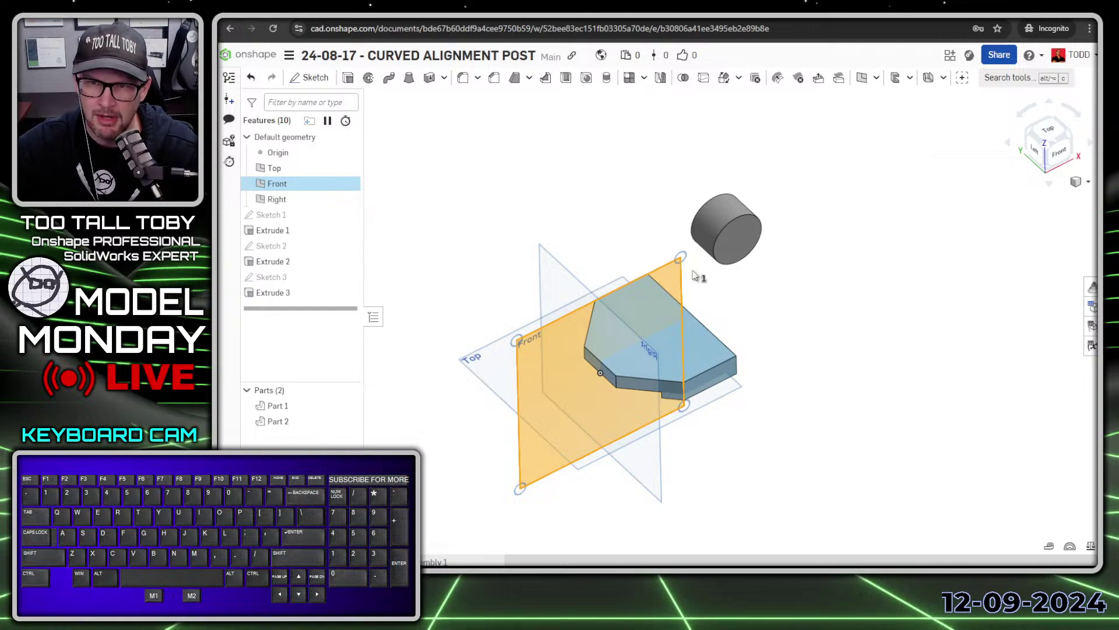
key(s)
click(704, 261)
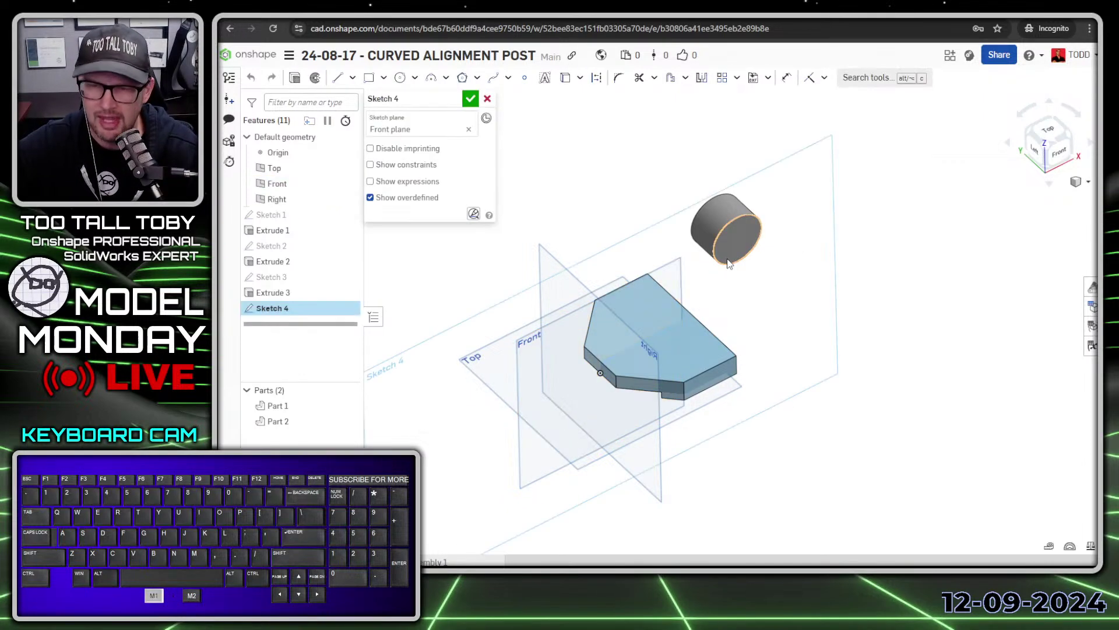
key(s)
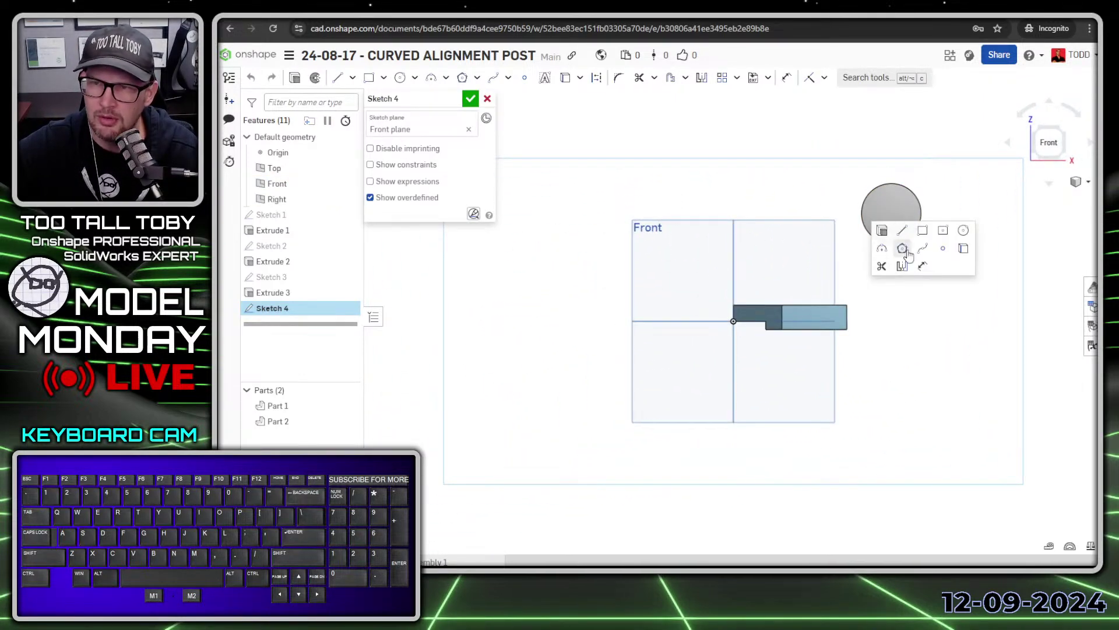
click(881, 249)
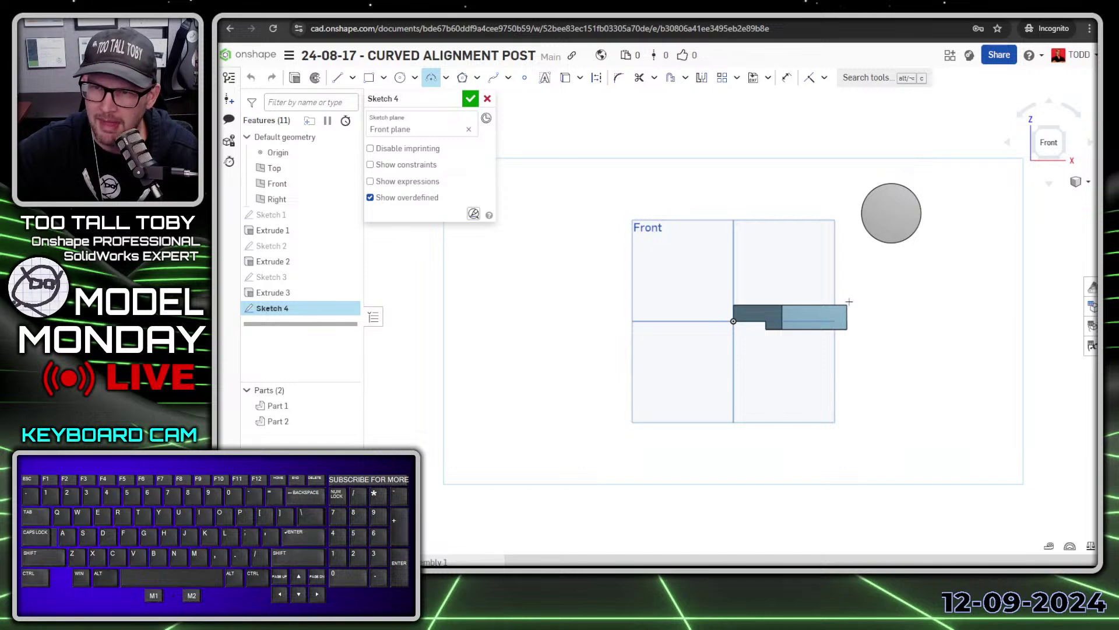
click(859, 296)
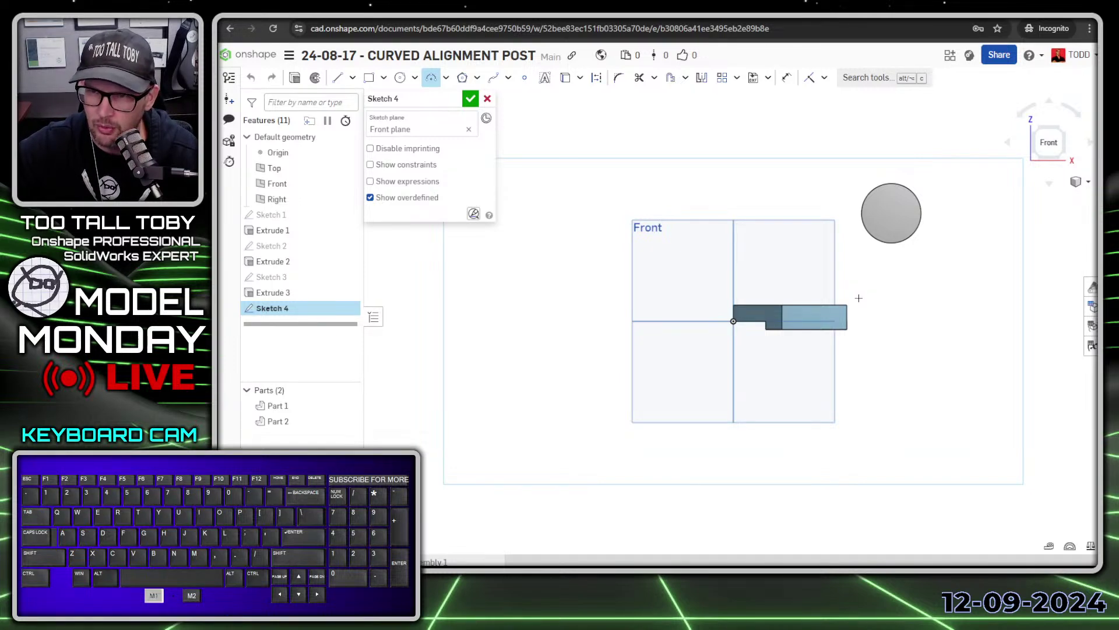
click(918, 243)
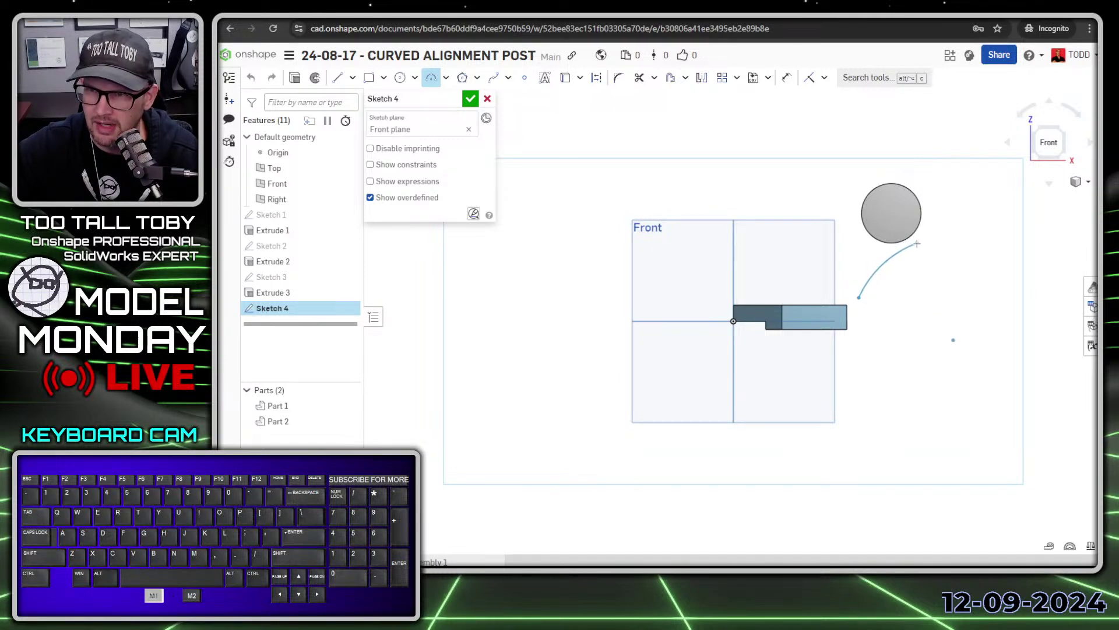
click(872, 272)
- Sketch a larger outer three-point arc from above the plate to beside the cylinder and set its radius to 125 mm
drag(770, 275, 871, 179)
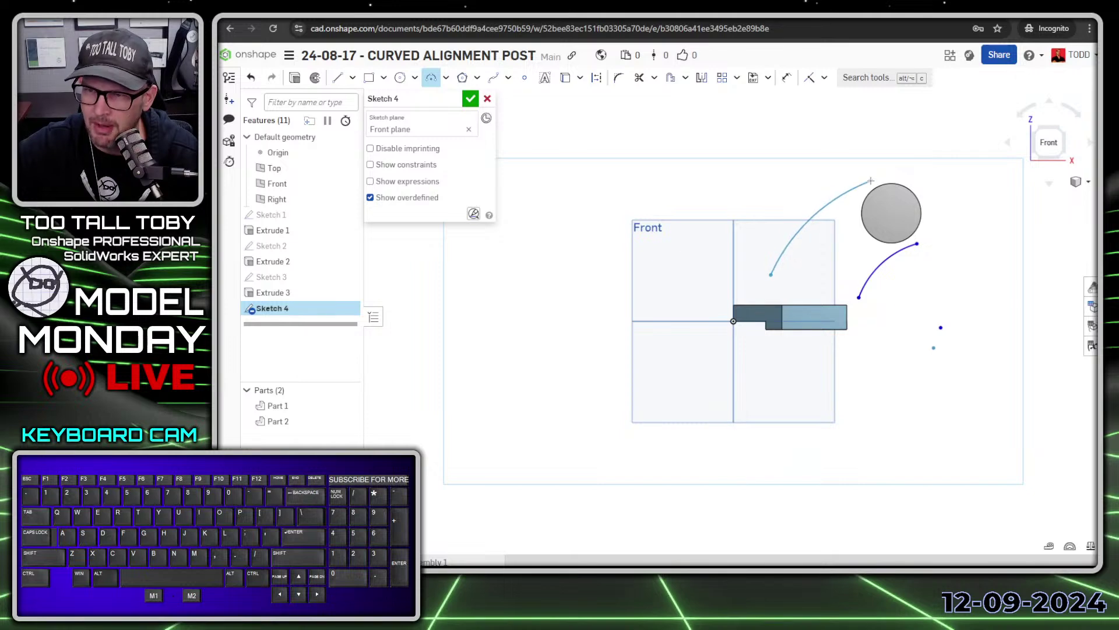
click(824, 197)
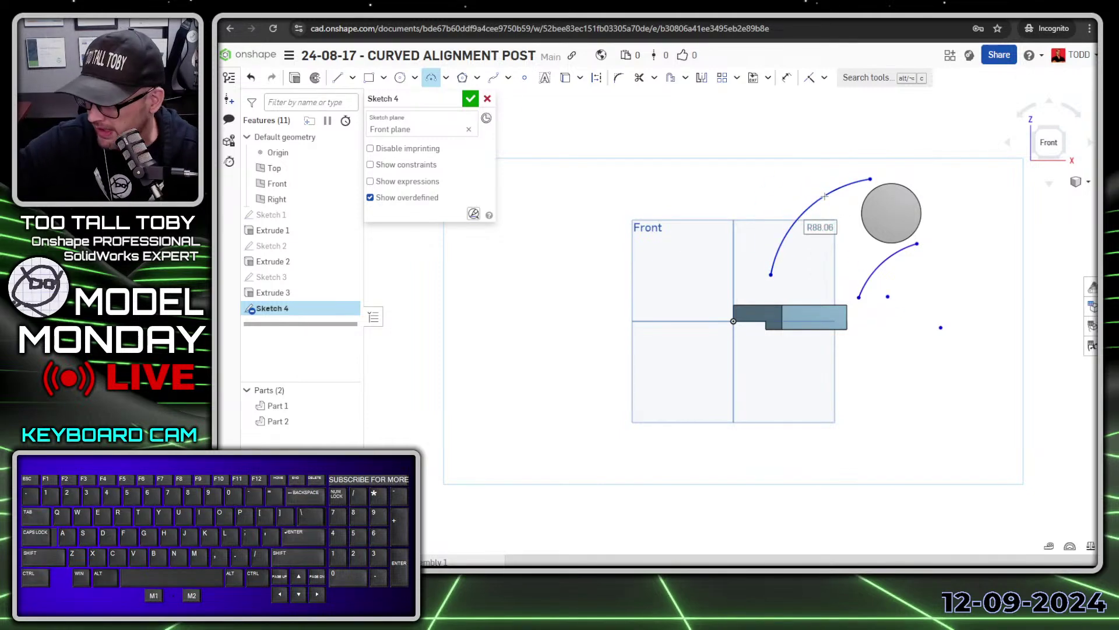
text(125)
key(Return)
key(Escape)
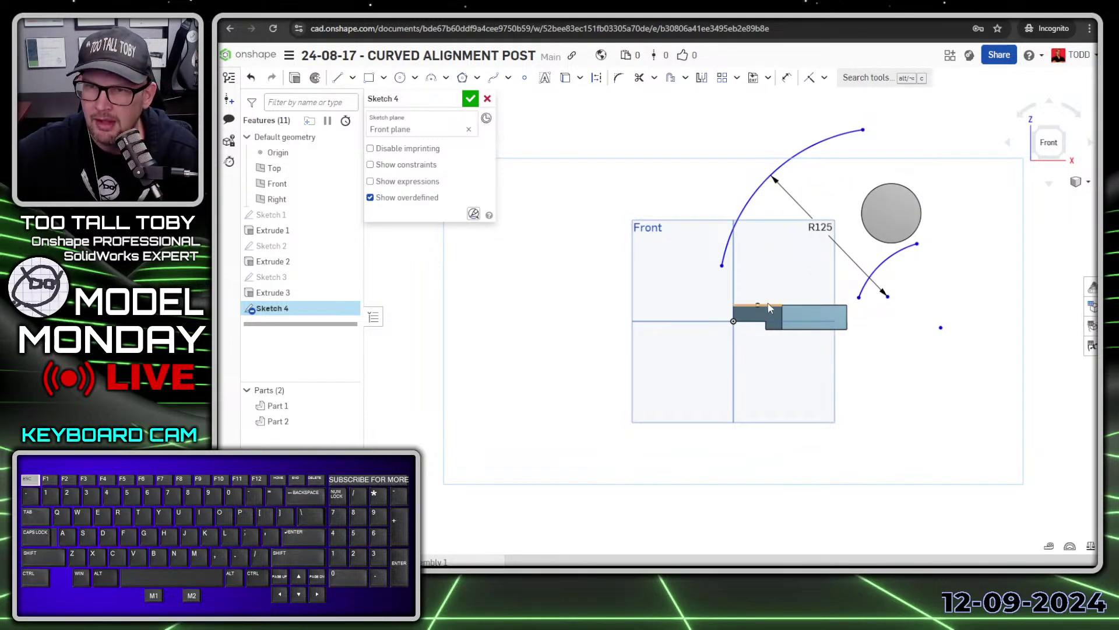
- Make the outer arc's lower end coincident with the plate's top edge and the inner arc's lower end with the plate's top corner at its wide end
click(749, 305)
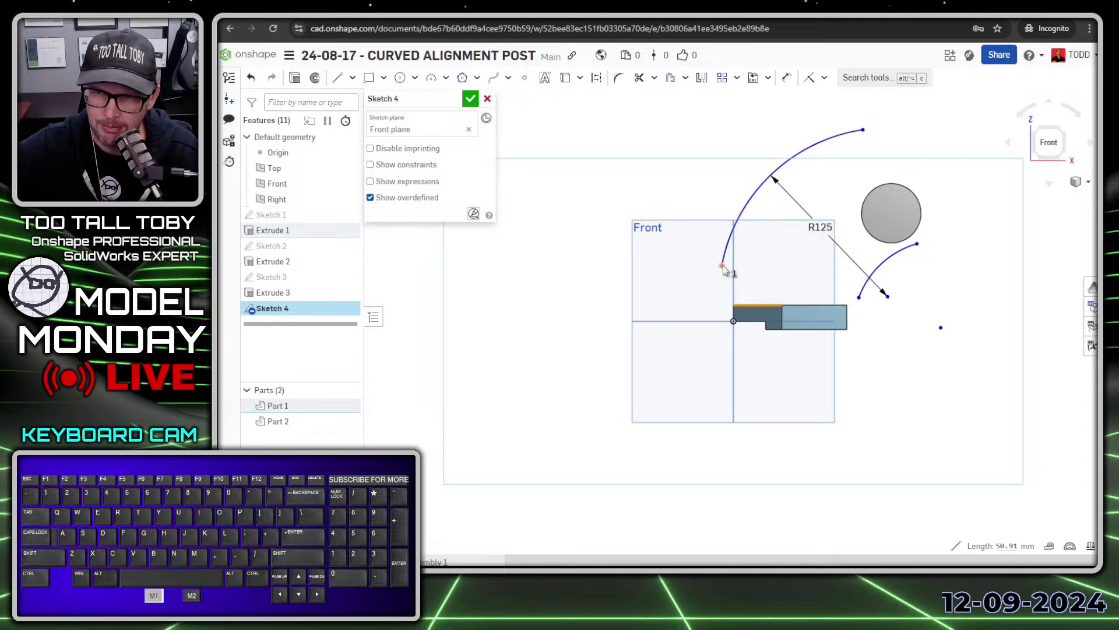
key(i)
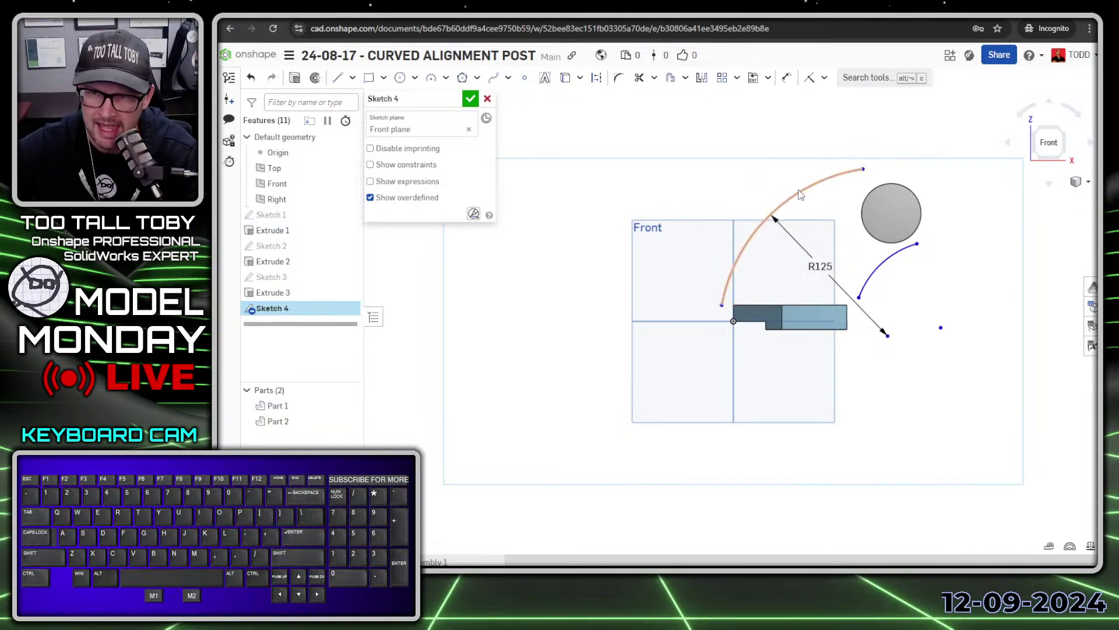
scroll(799, 191, up, 2)
click(882, 345)
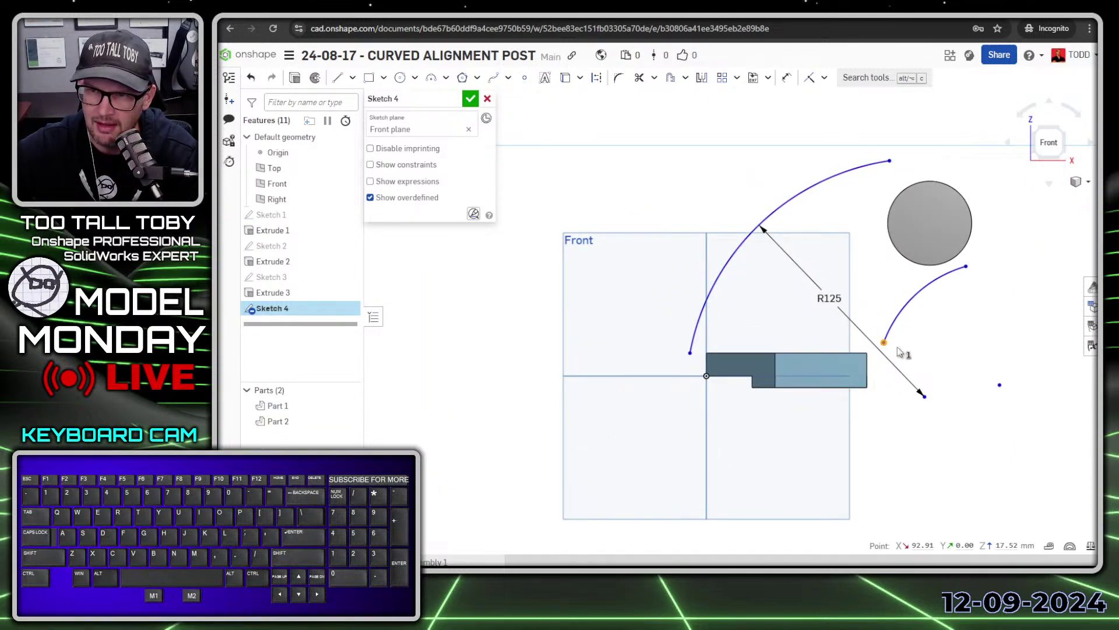
click(867, 353)
key(i)
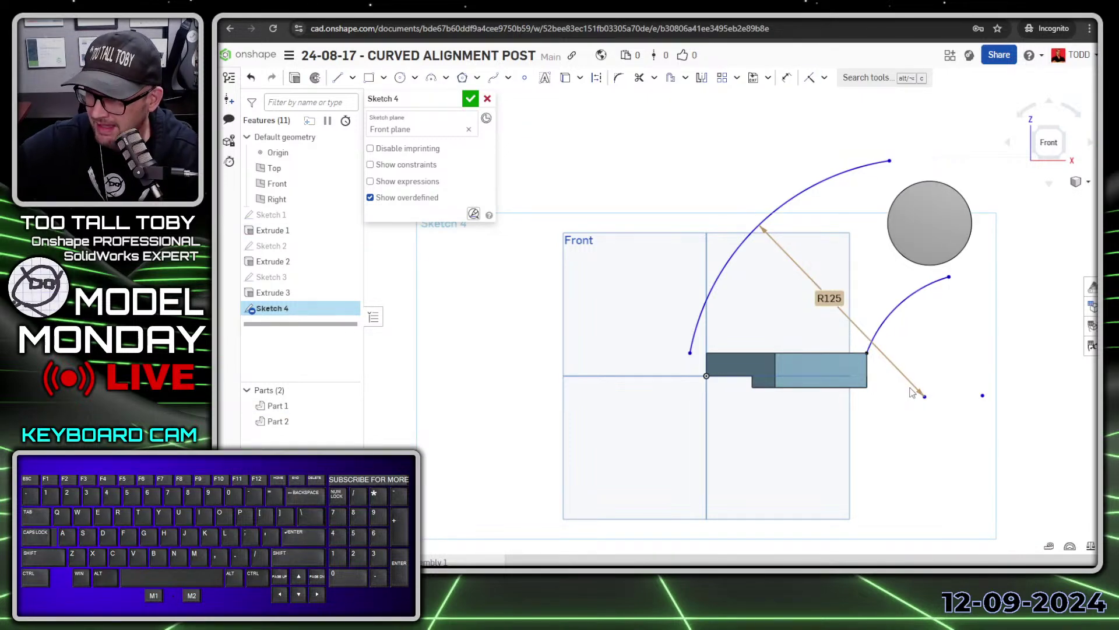
- Make the inner arc tangent to the plate's vertical end edge and move the outer arc's lower end along the top edge onto the plate
click(891, 319)
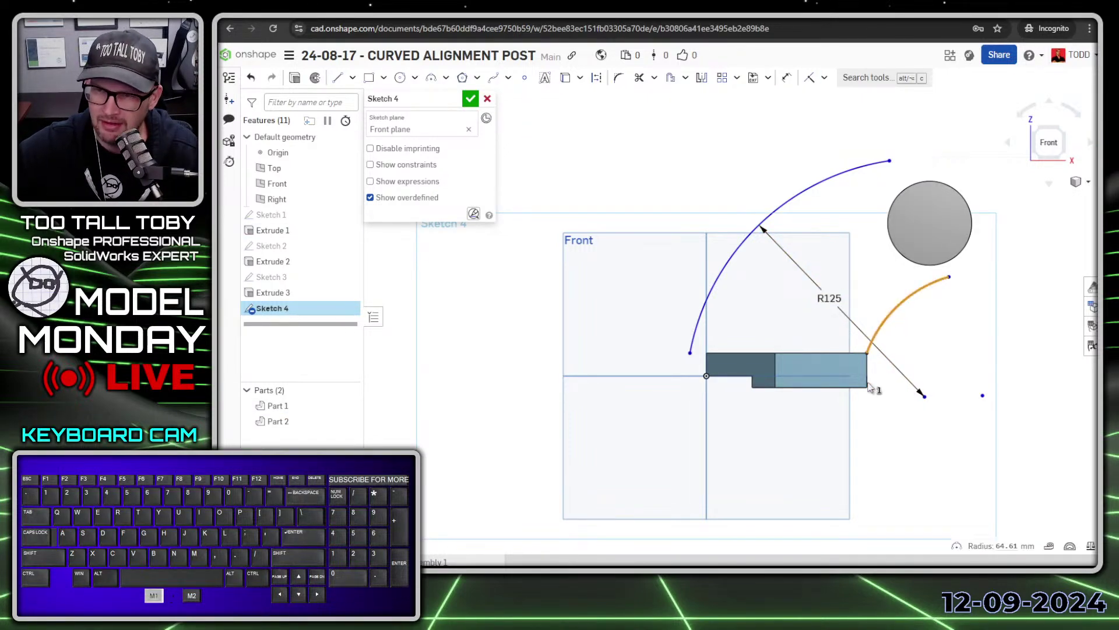
click(867, 368)
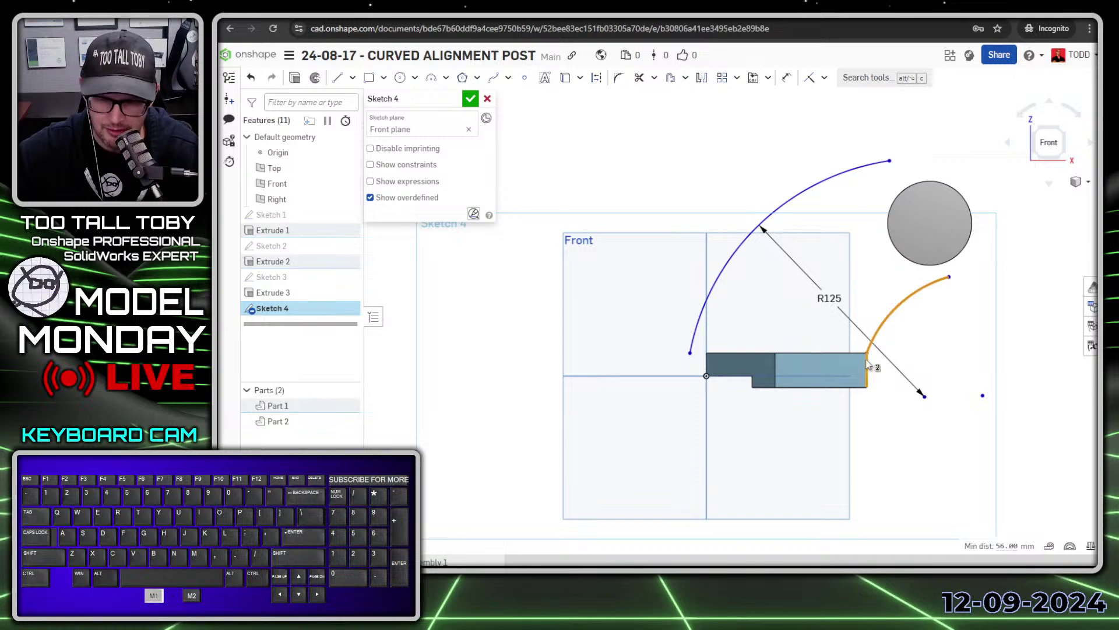
key(t)
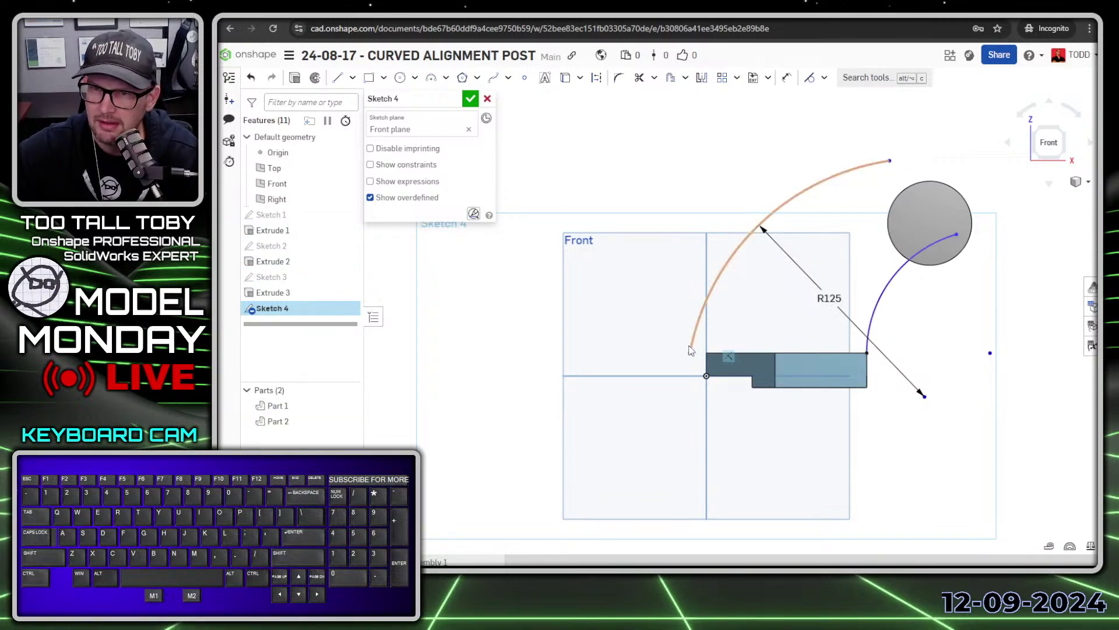
drag(690, 357, 734, 352)
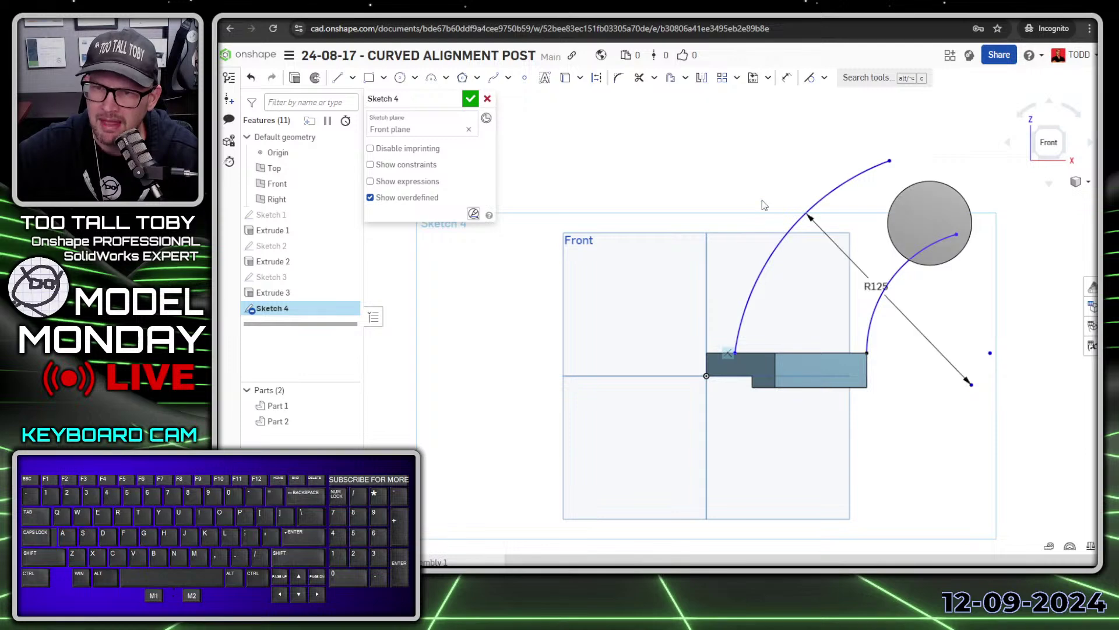
- Dimension the horizontal distance between the lower ends of the two arcs as 66 mm
key(s)
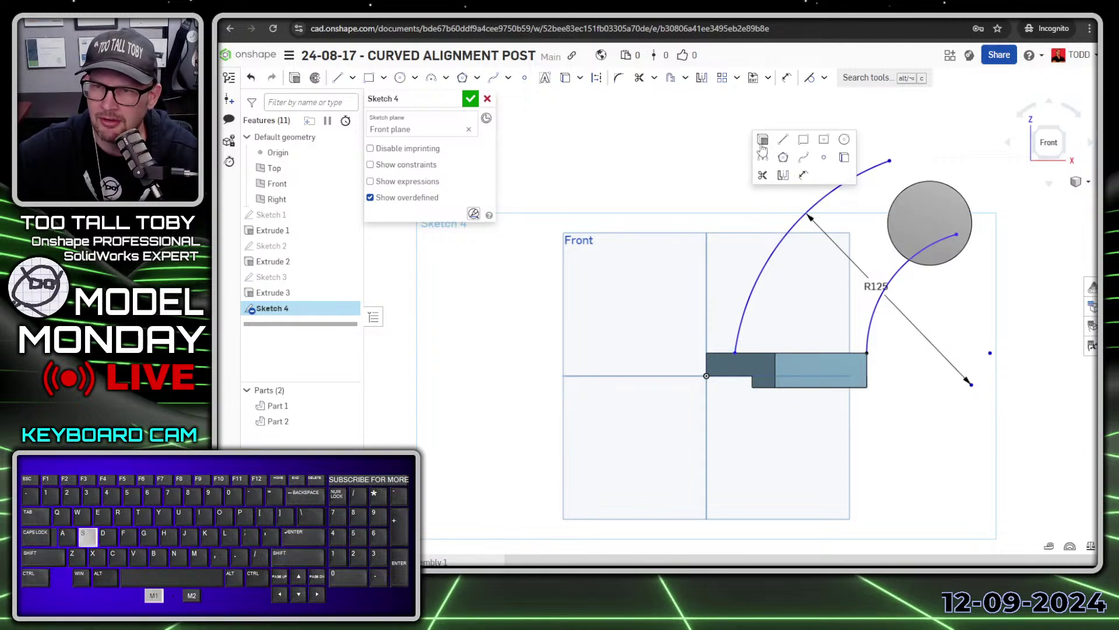
click(803, 174)
click(868, 353)
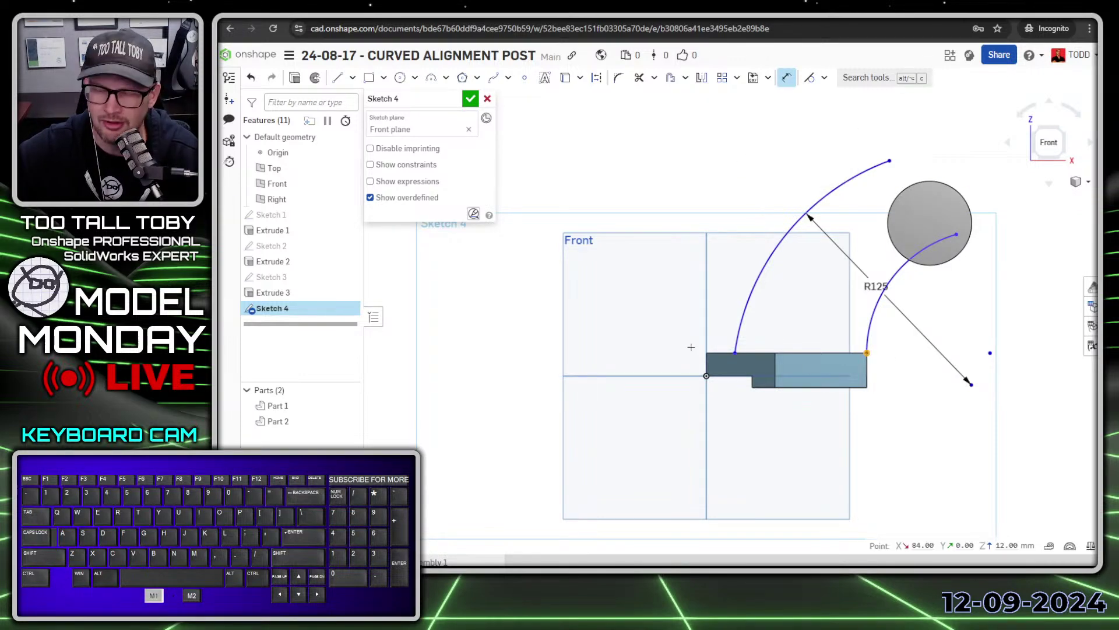
click(734, 353)
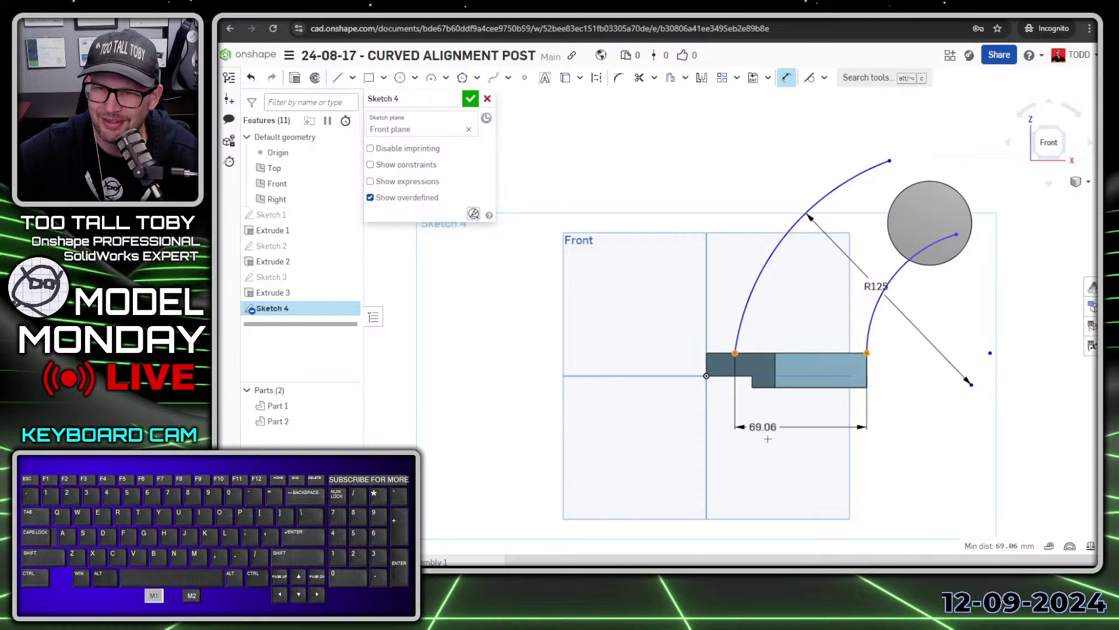
click(796, 436)
text(66)
key(Return)
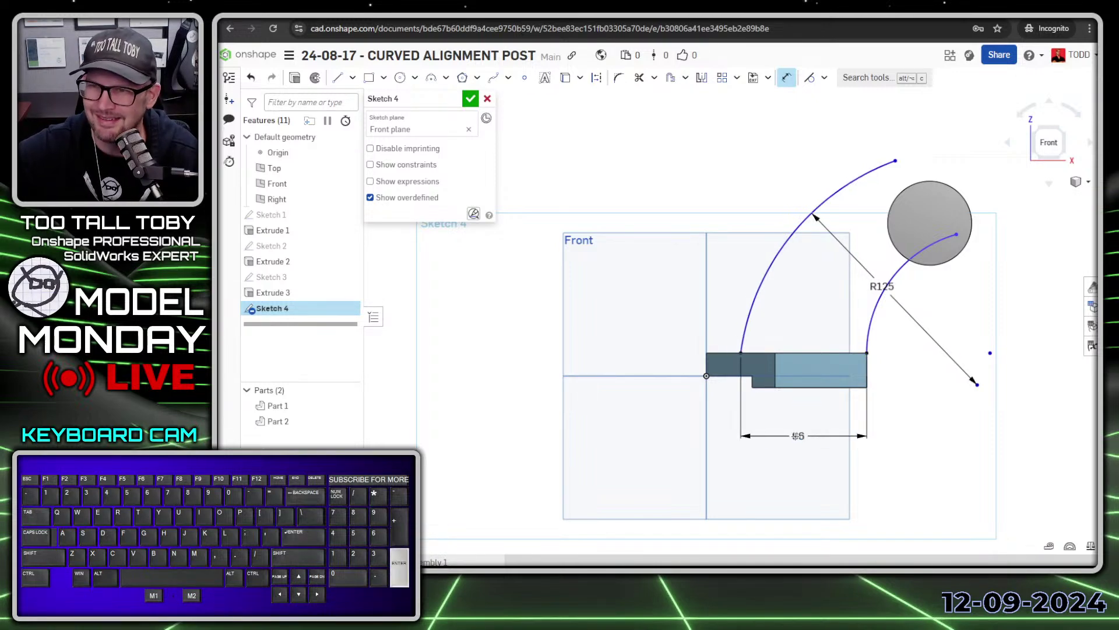
key(Escape)
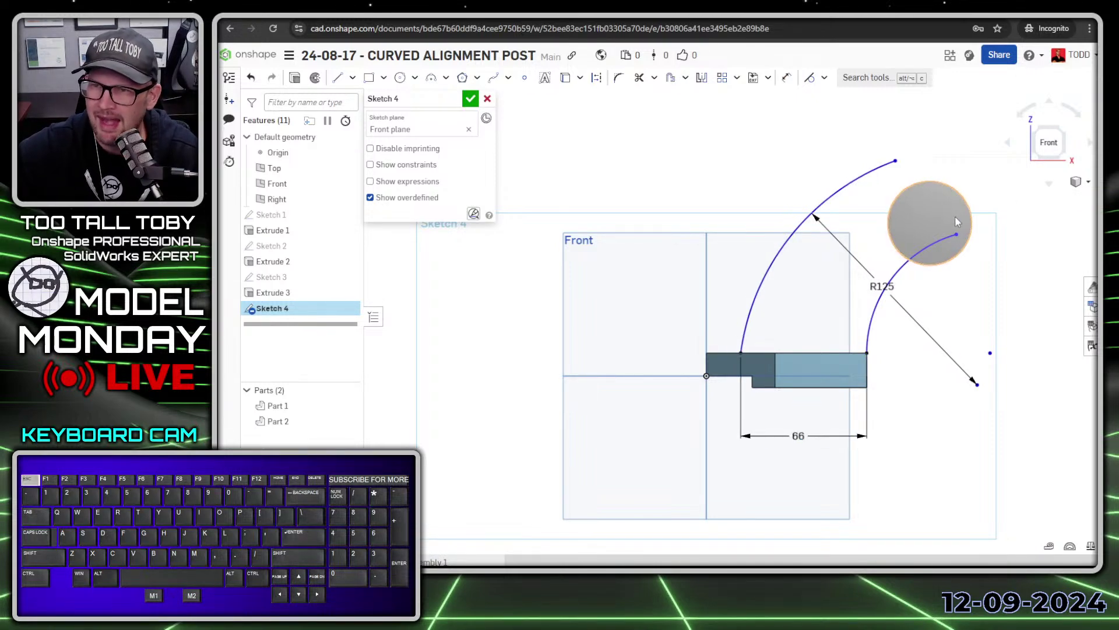
- Make the outer arc's upper end coincident with the cylinder's circular edge and the arc tangent to that edge
click(897, 162)
click(913, 187)
key(i)
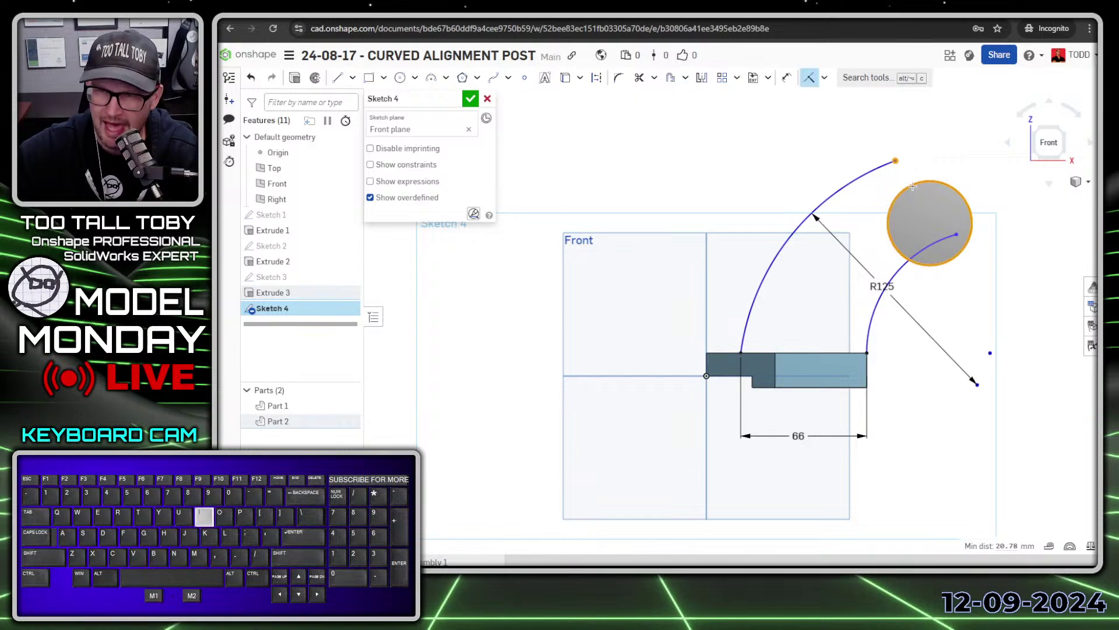
click(859, 210)
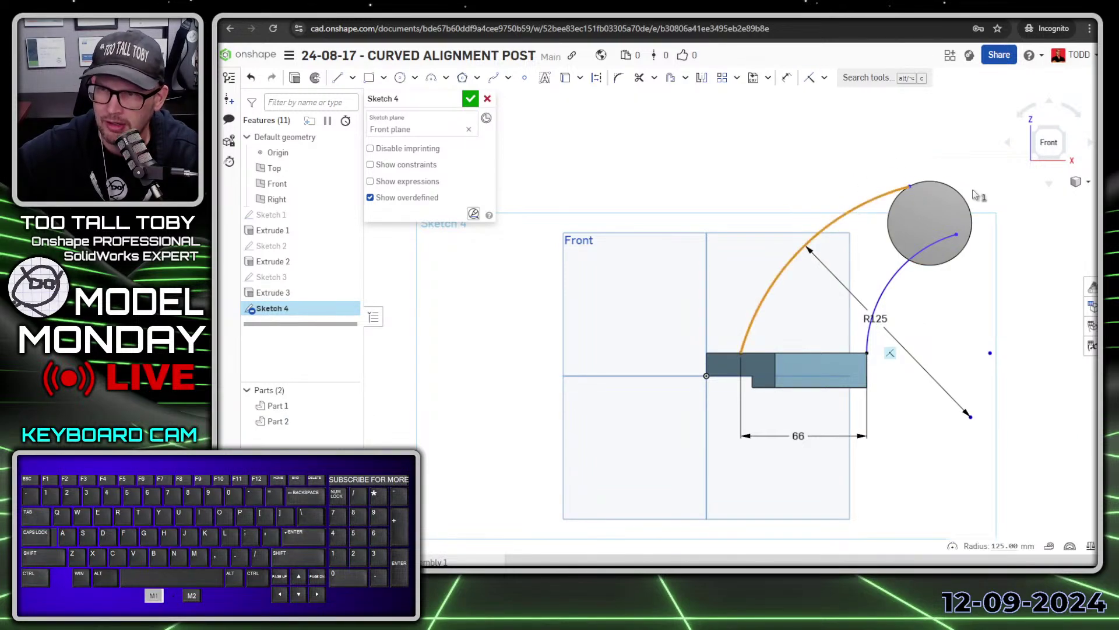
click(948, 186)
key(t)
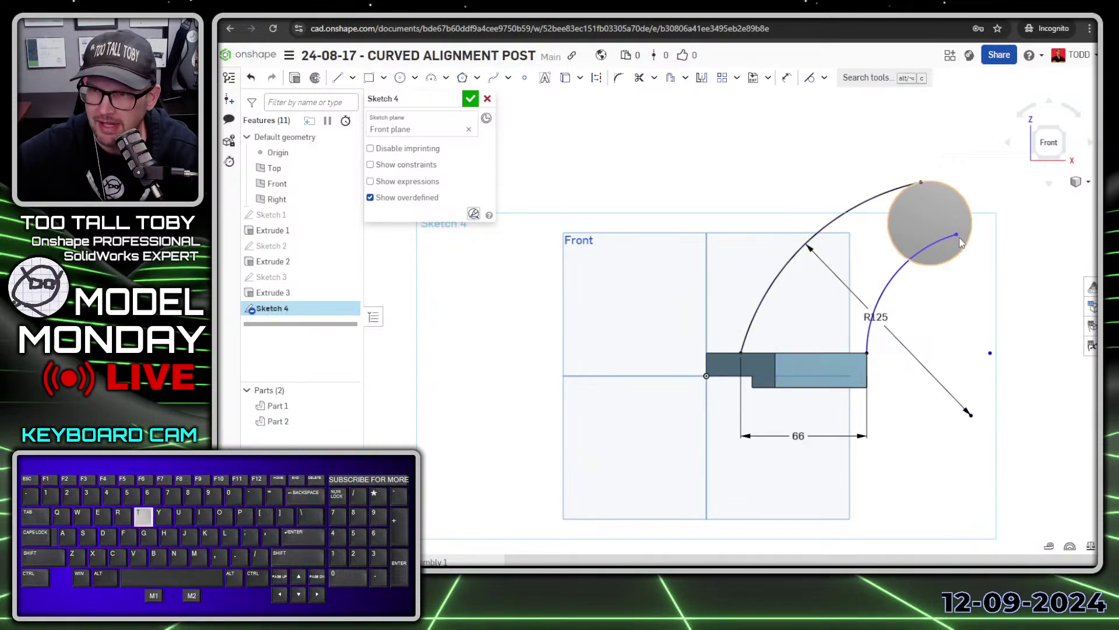
- Constrain the inner arc's upper end onto the cylinder's edge, move it to the underside and make the arc tangent there
click(958, 235)
click(936, 267)
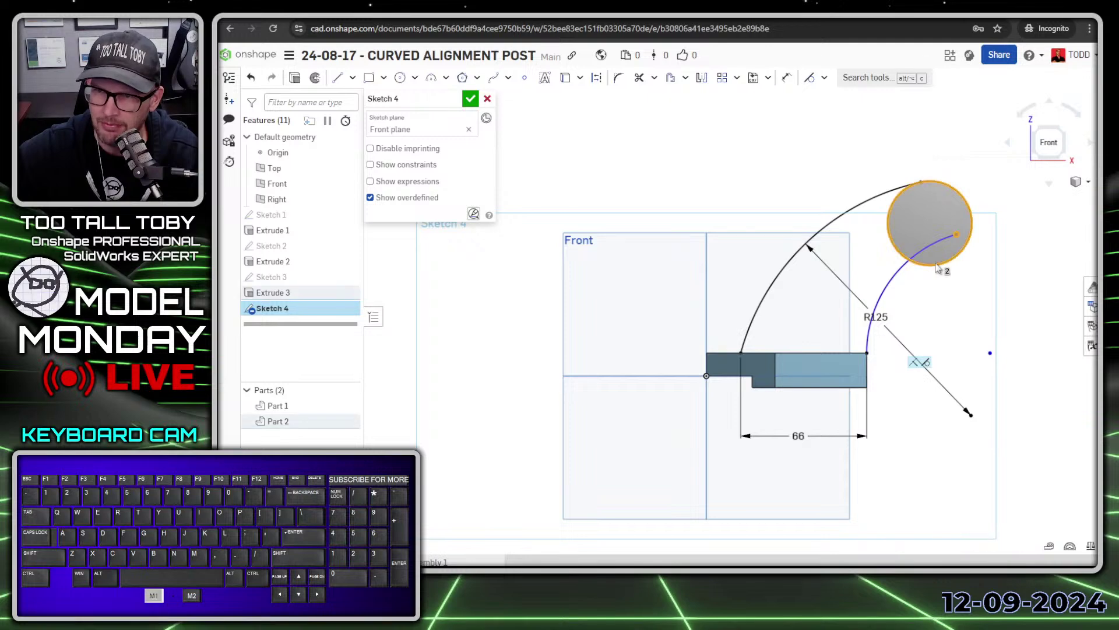
key(i)
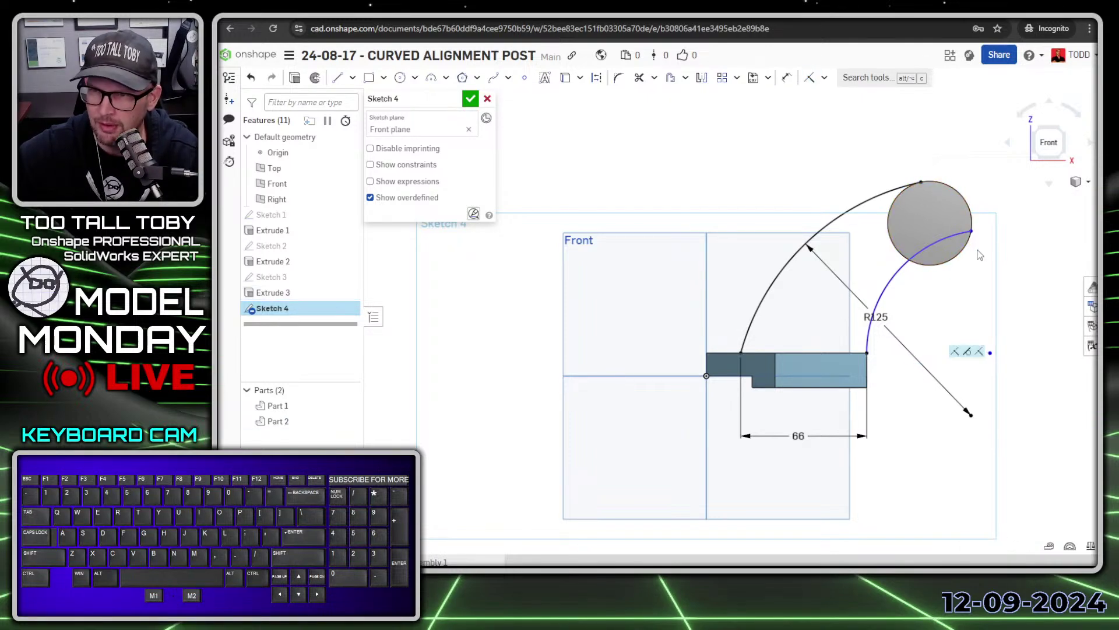
drag(972, 231, 951, 262)
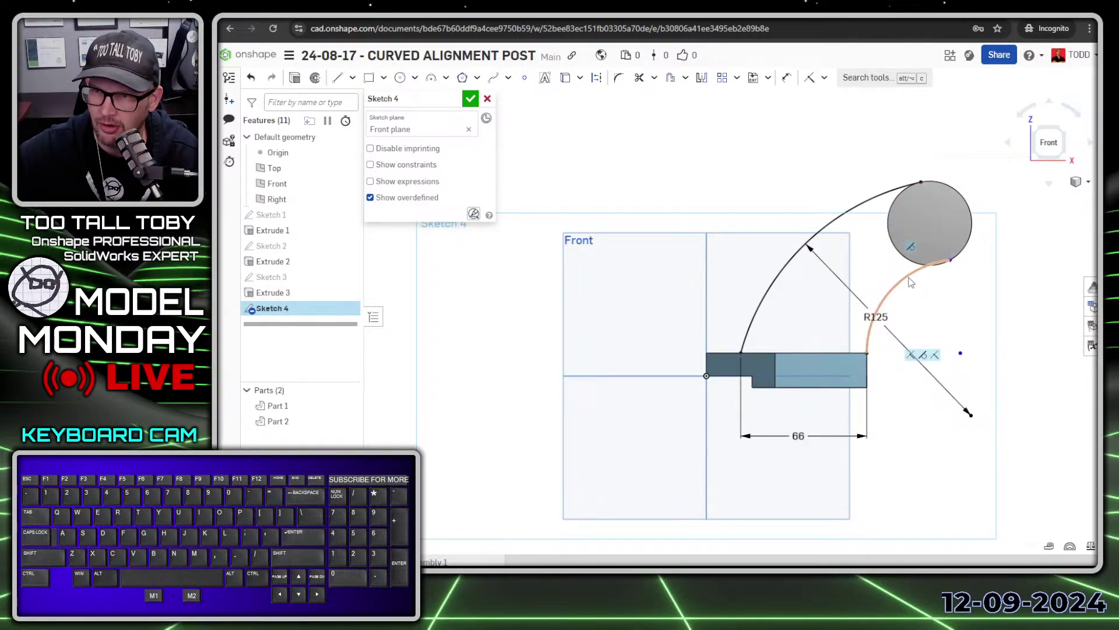
click(911, 282)
click(903, 258)
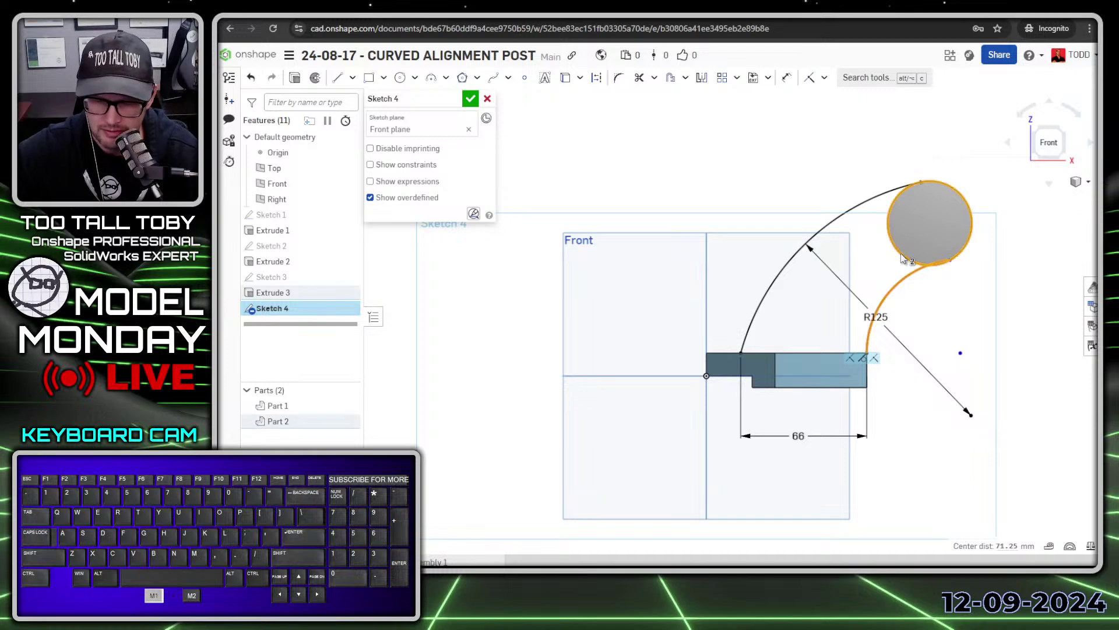
key(t)
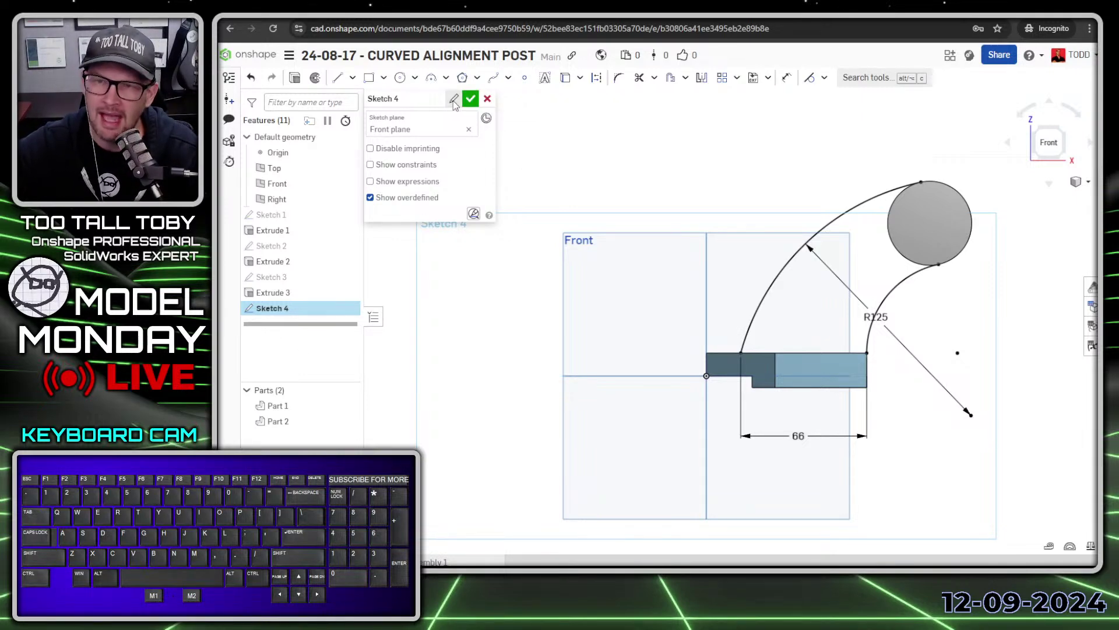
- Rename the sketch as GUIDE CURVES and finish it
click(454, 101)
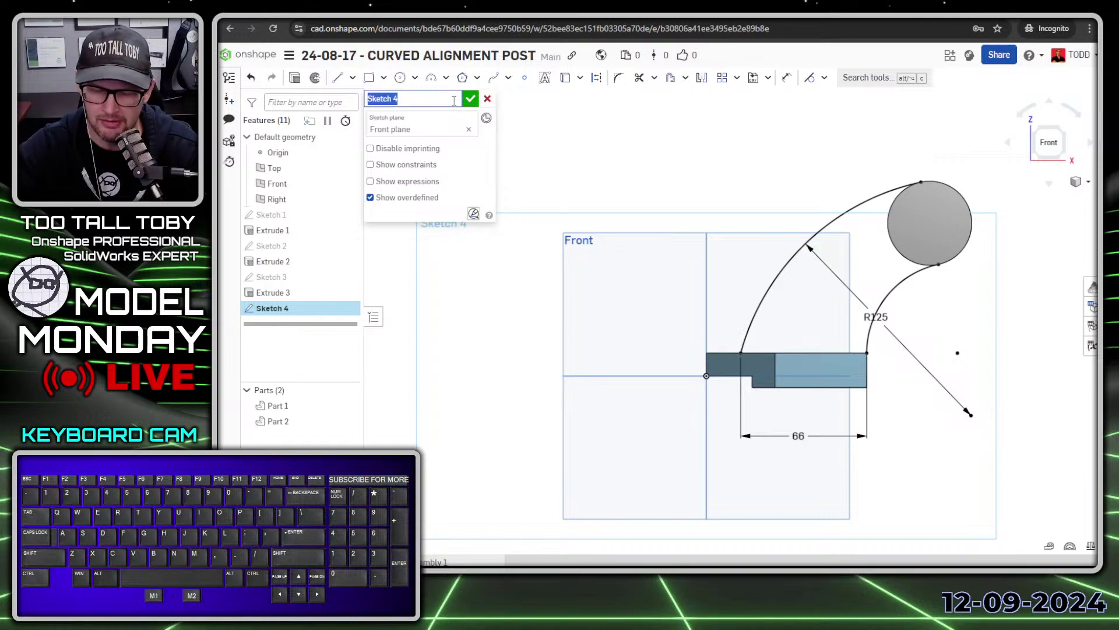
text(GUIDE CUR)
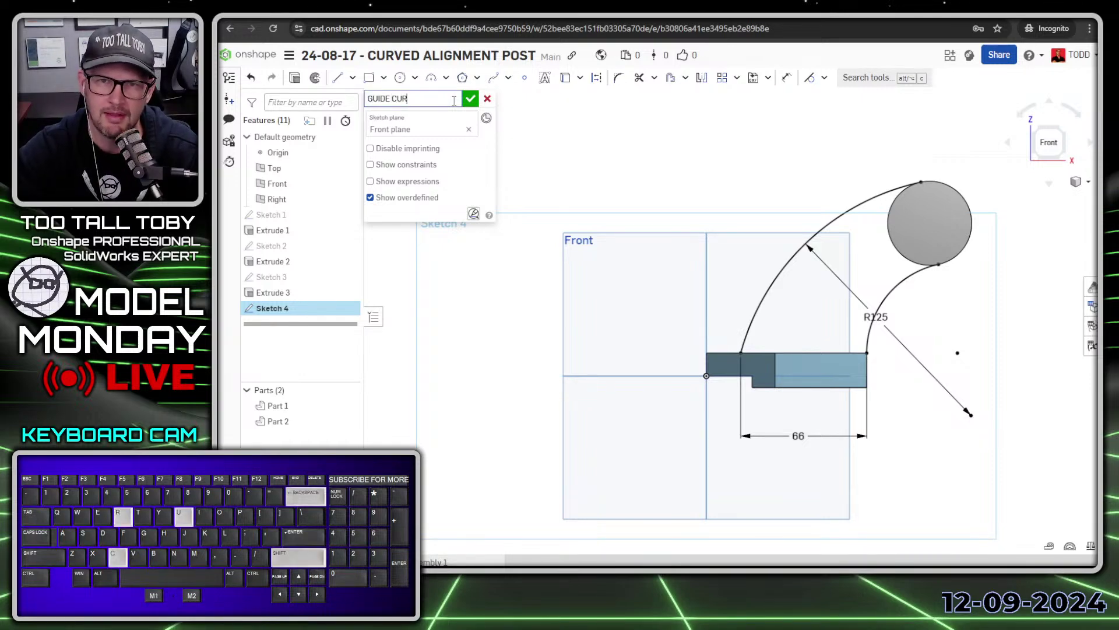
text(VES)
key(Return)
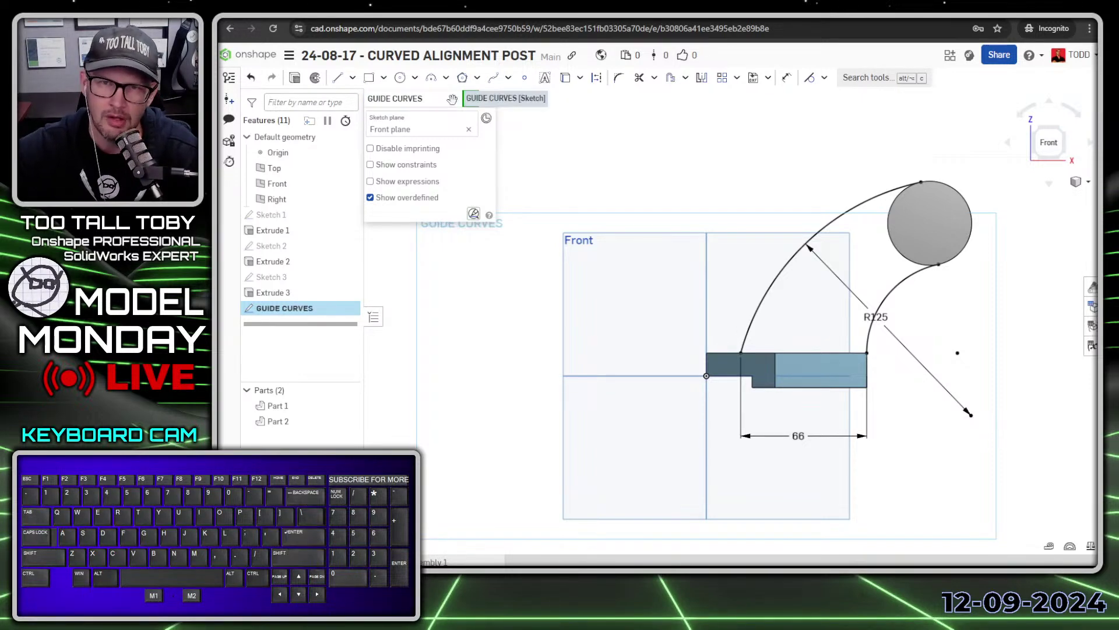
click(467, 99)
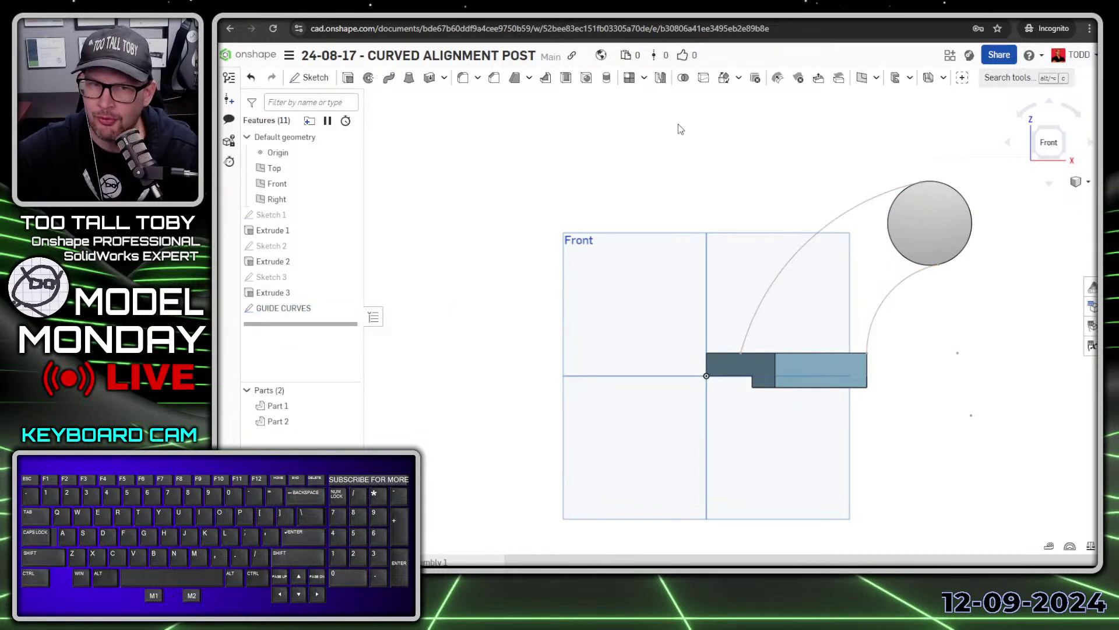
click(550, 190)
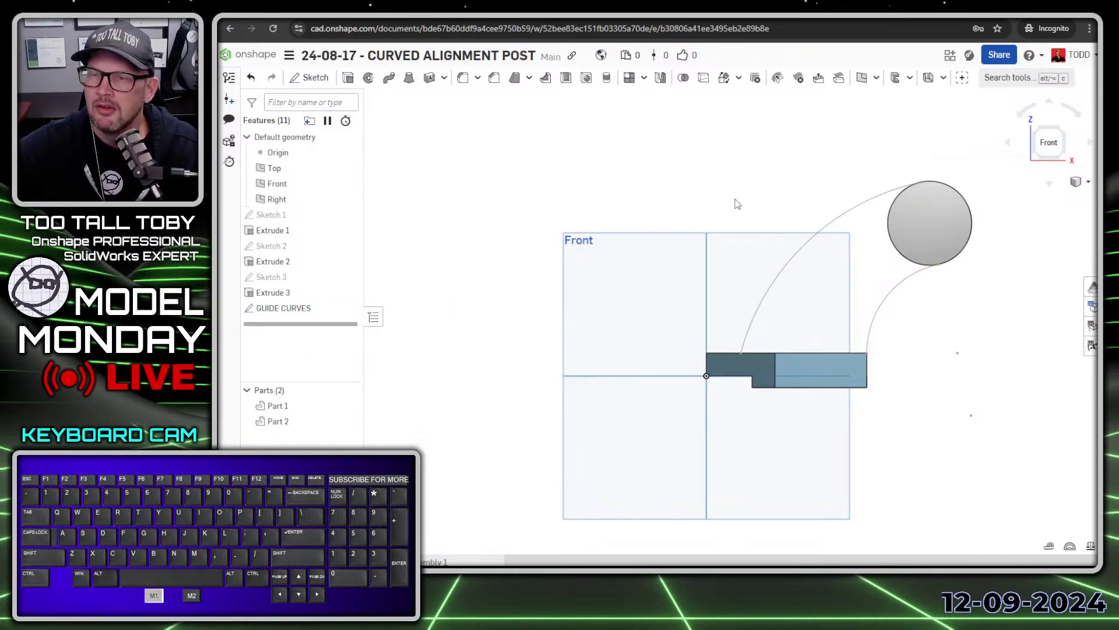
- Start a new sketch on the plate's top face and sketch a slightly tilted ellipse about 132 mm by 42 mm across it
right_drag(772, 191, 769, 221)
click(777, 352)
key(s)
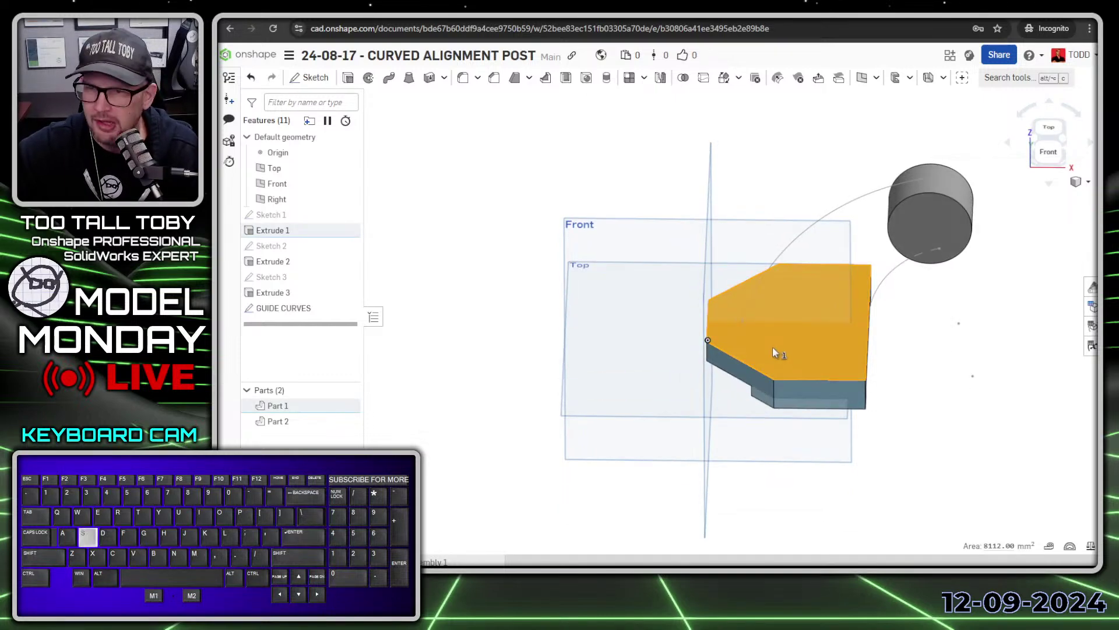
click(788, 341)
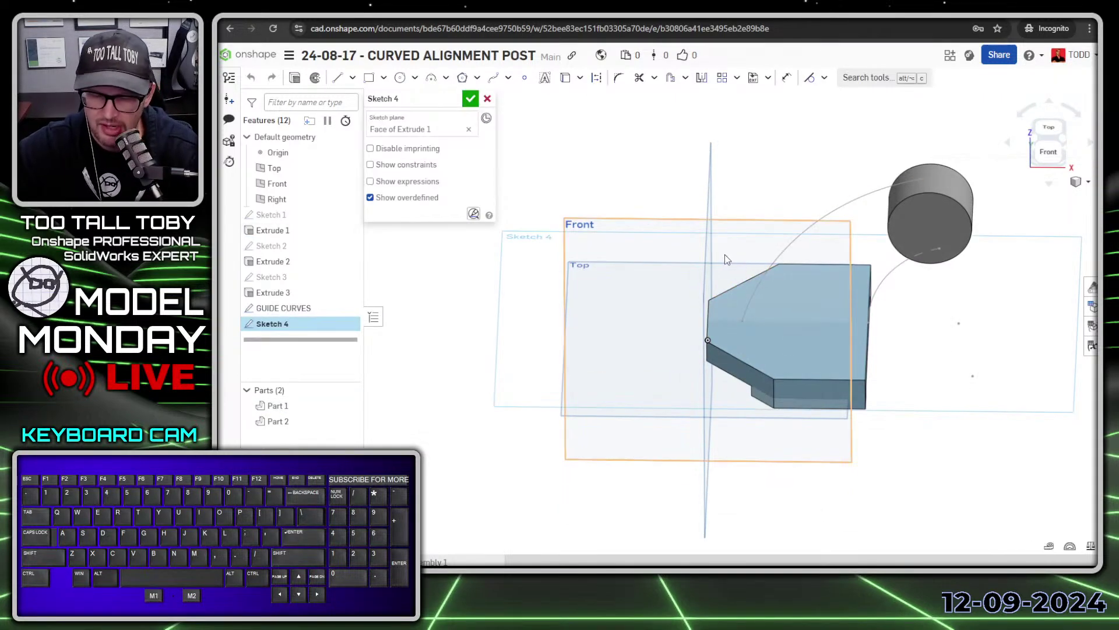
key(n)
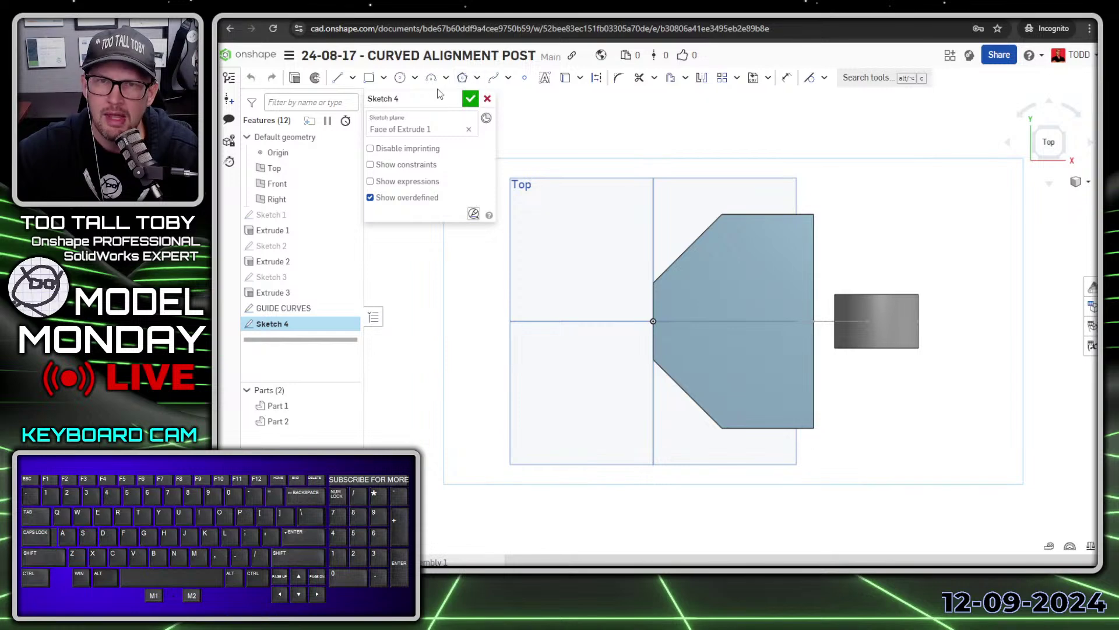
click(416, 79)
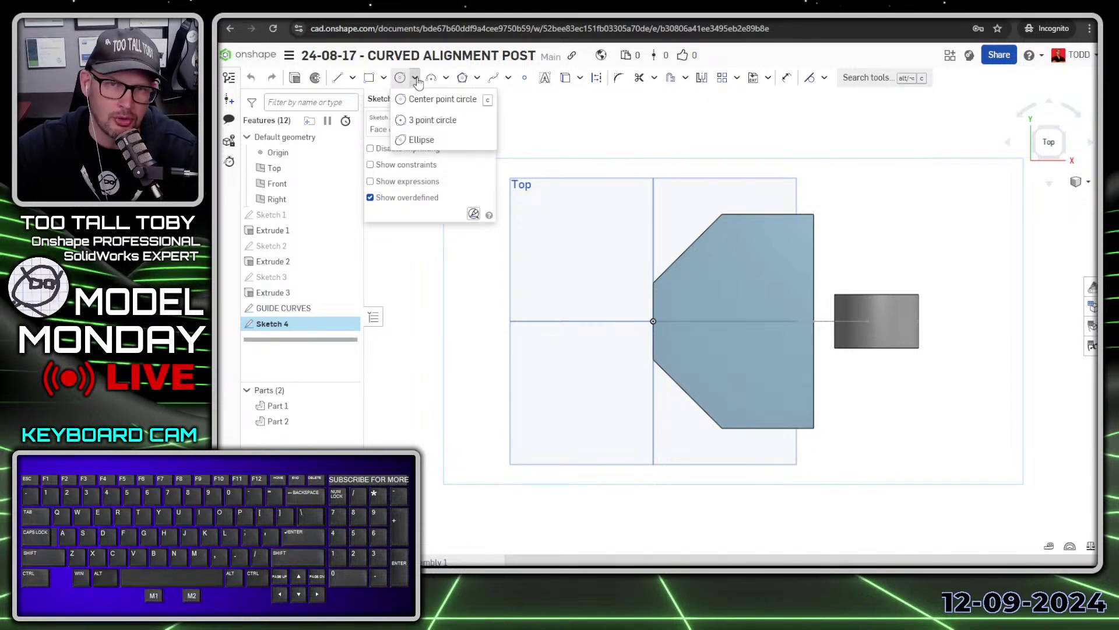
click(420, 140)
click(712, 297)
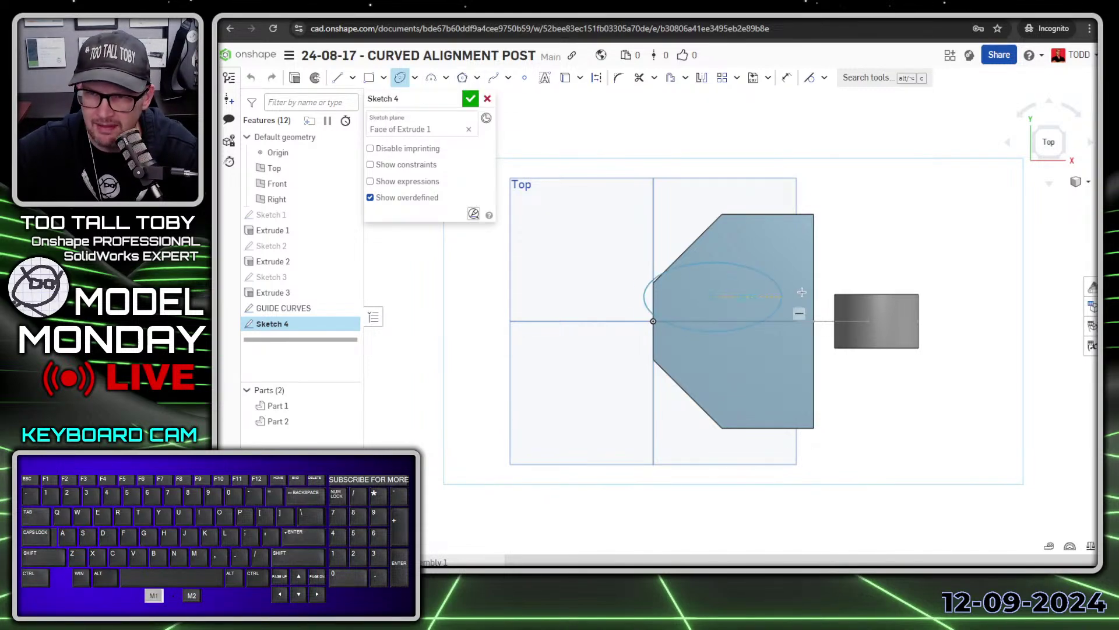
click(838, 286)
click(749, 255)
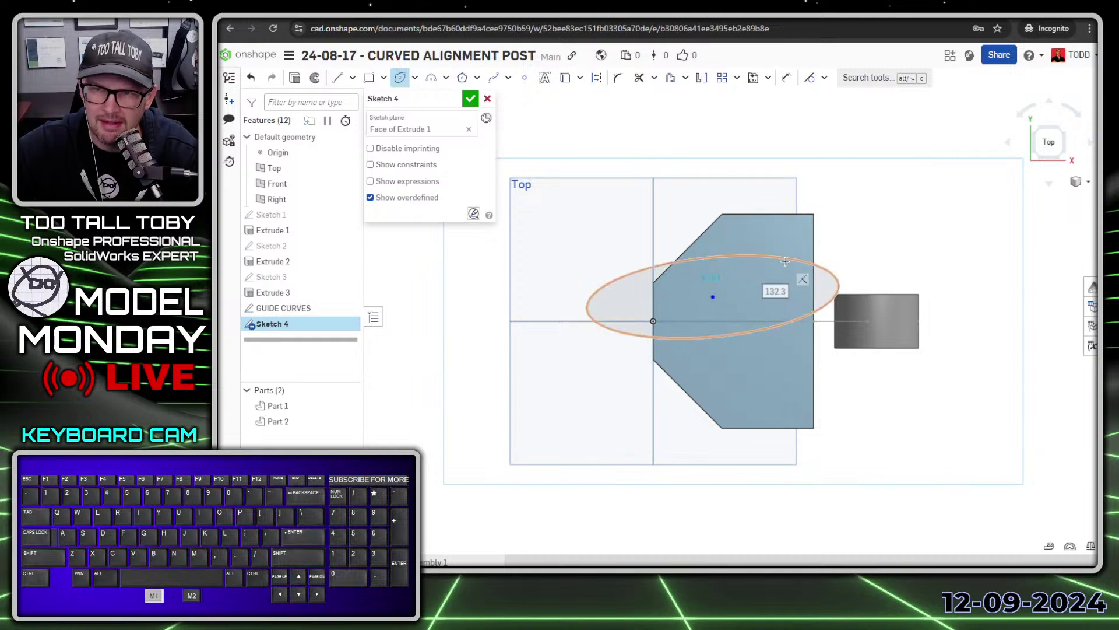
key(Tab)
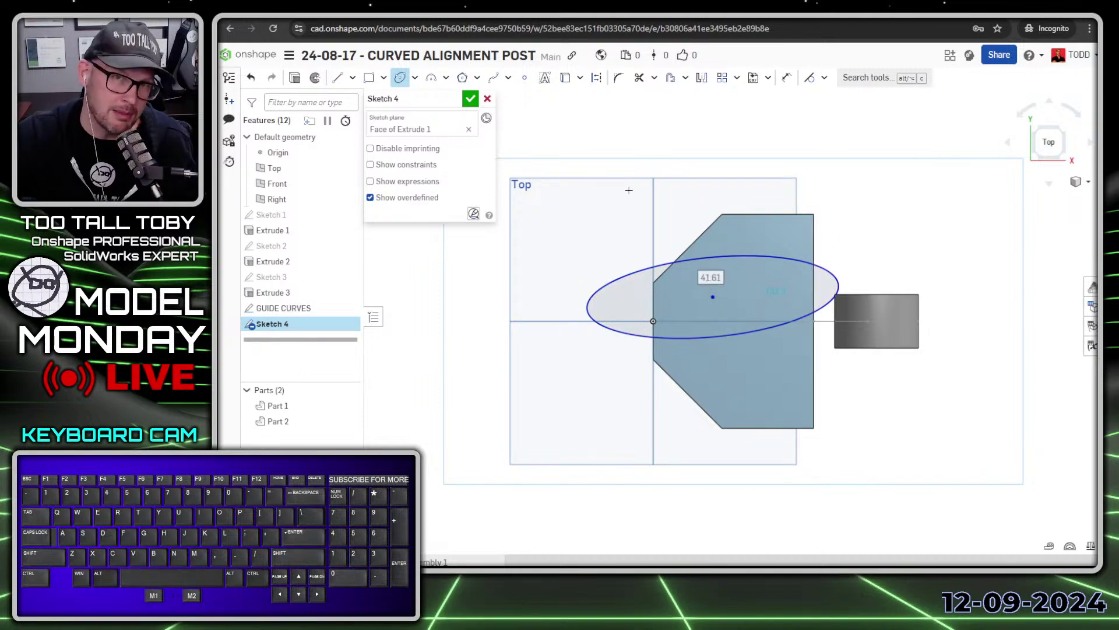
- Place a sketch point at each end of the ellipse's long axis
click(525, 83)
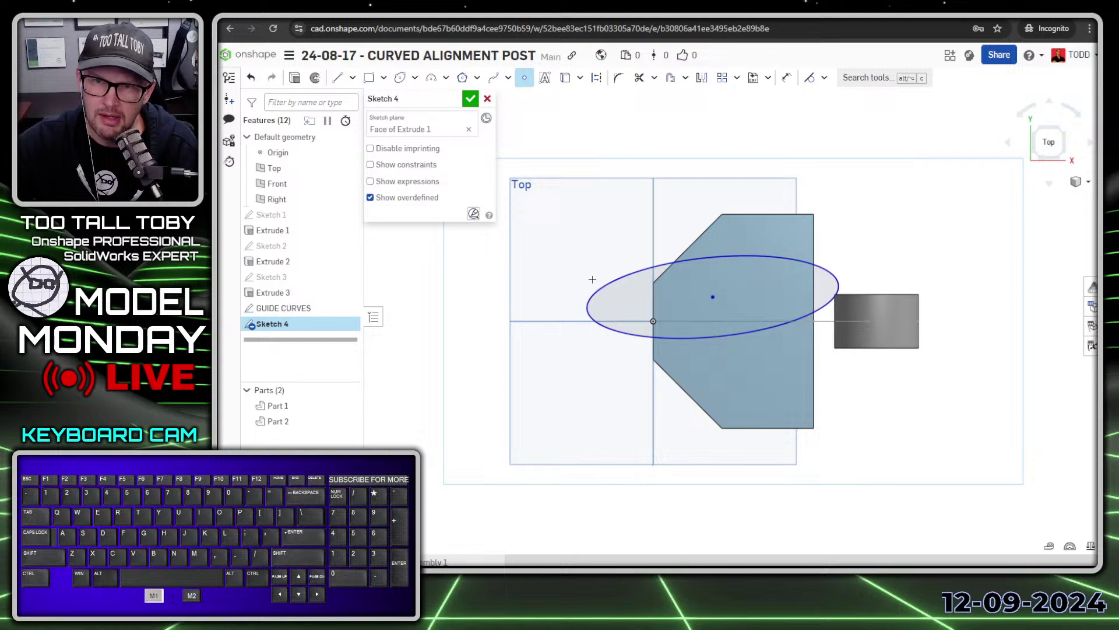
click(587, 309)
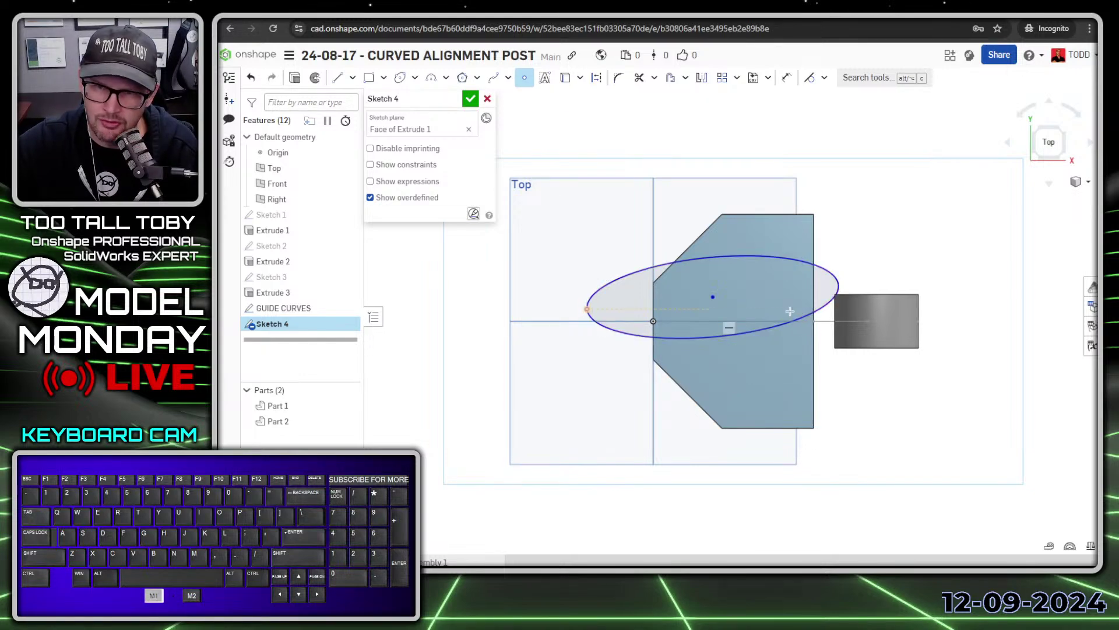
click(838, 282)
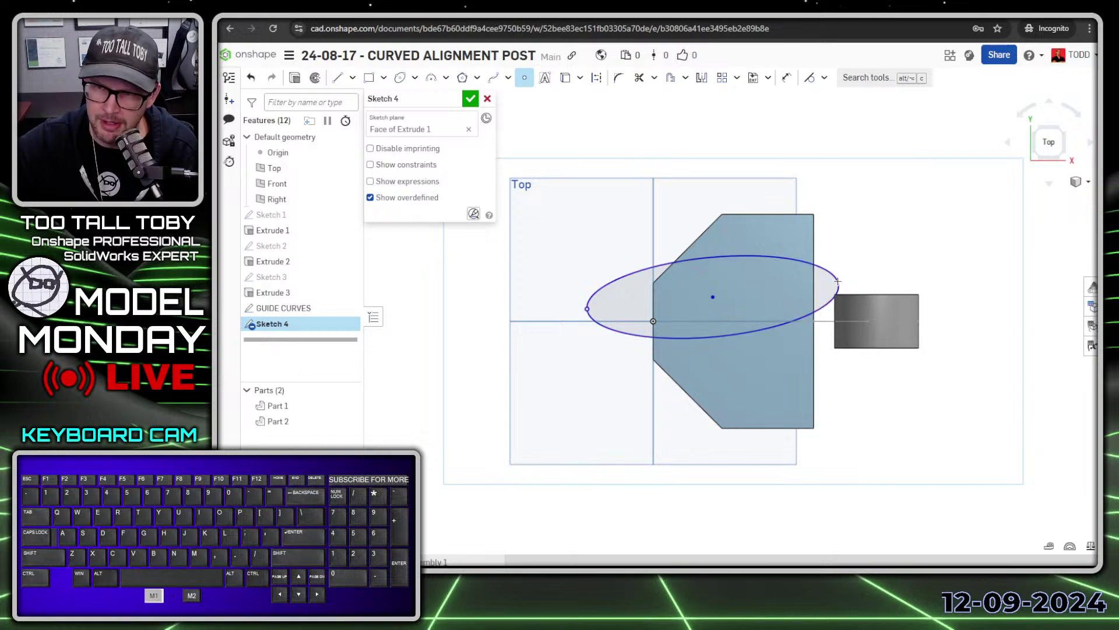
key(Escape)
- Add a pierce constraint between the ellipse's end point beyond the plate's wide end and the inner guide curve
scroll(791, 315, up, 5)
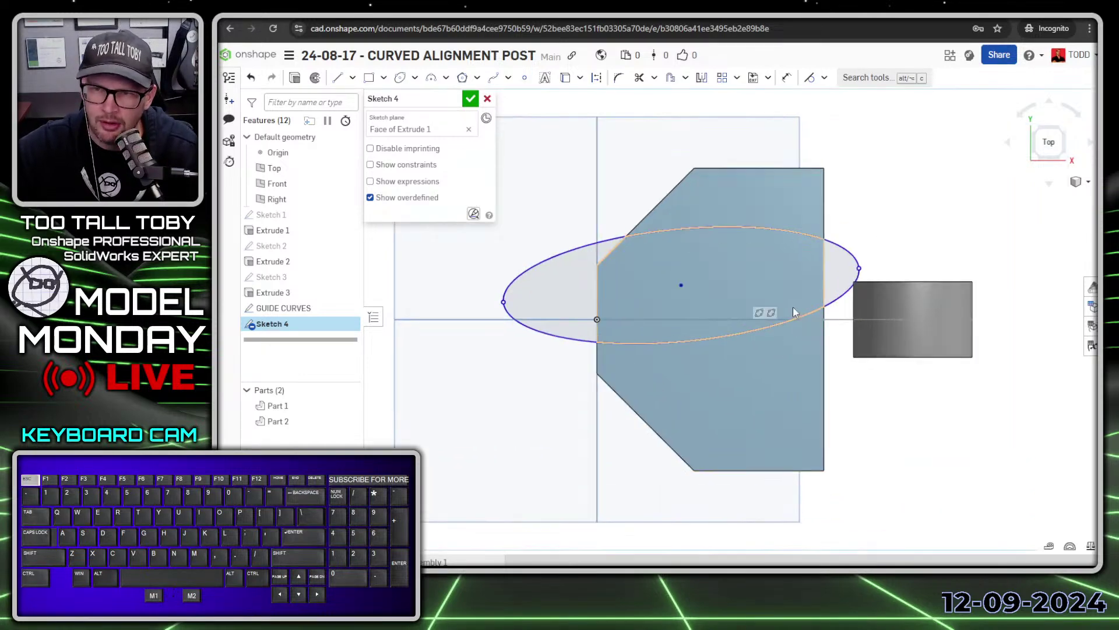
right_drag(753, 354, 747, 290)
scroll(747, 290, down, 2)
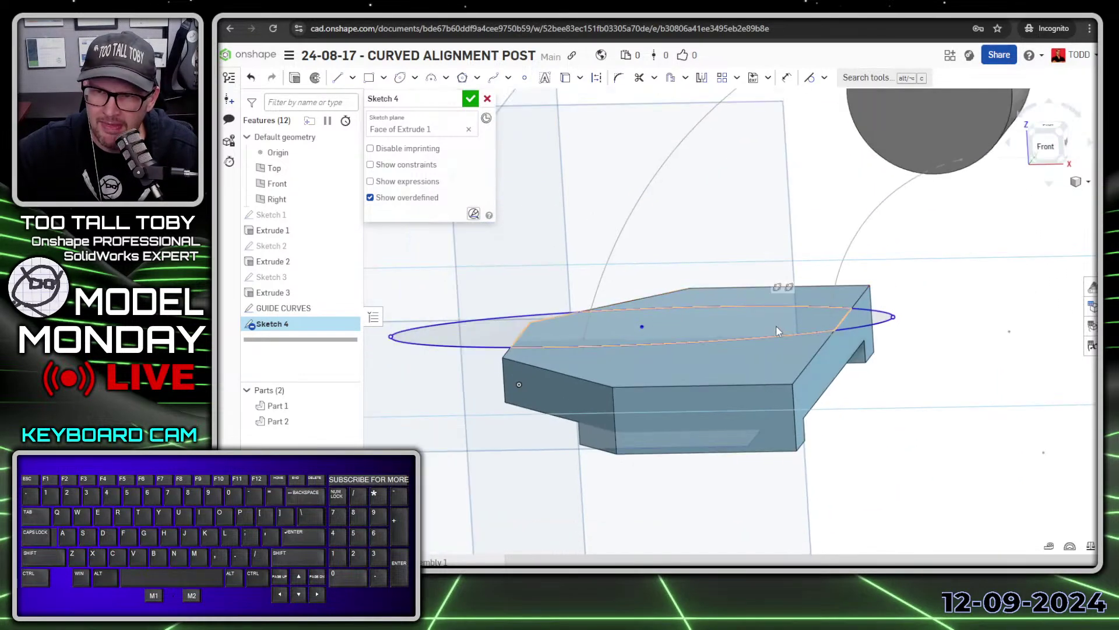
click(893, 318)
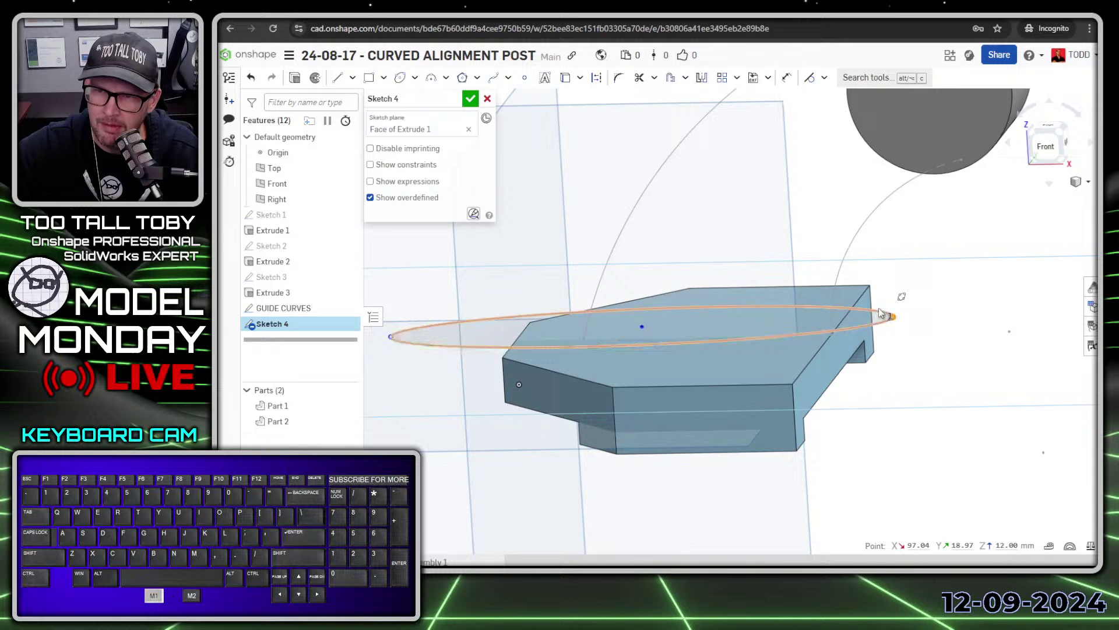
click(842, 274)
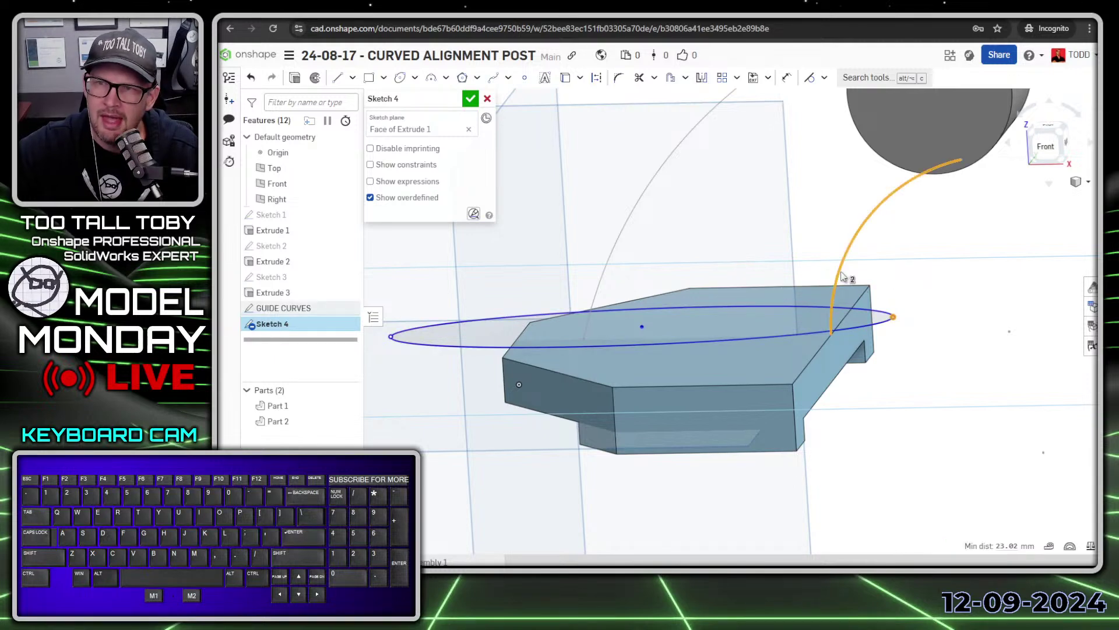
click(824, 78)
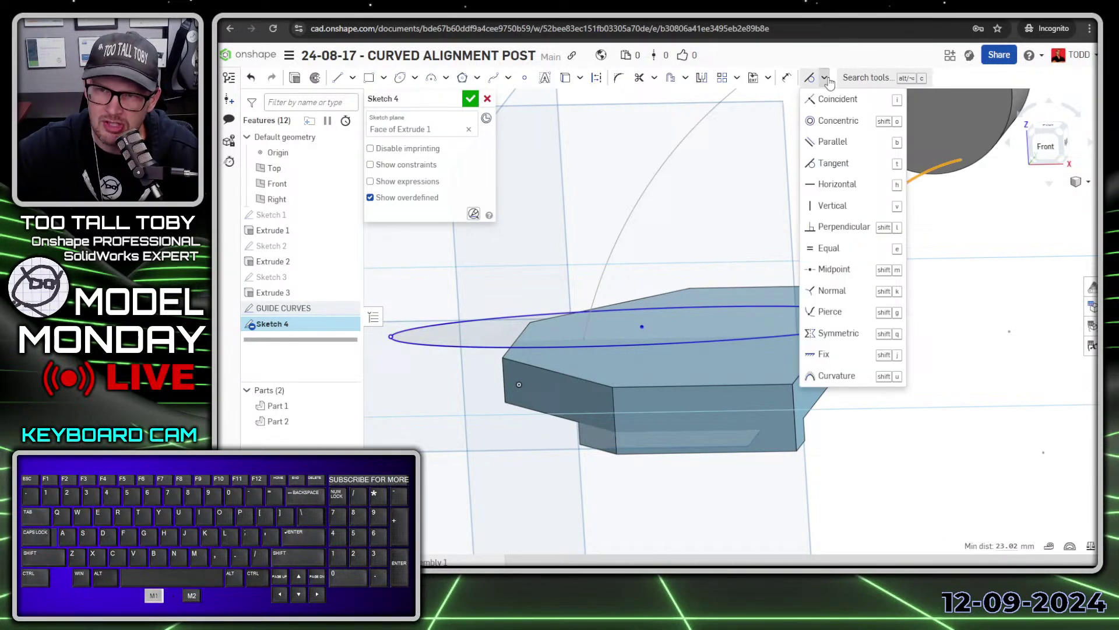
click(829, 313)
right_drag(827, 313, 467, 372)
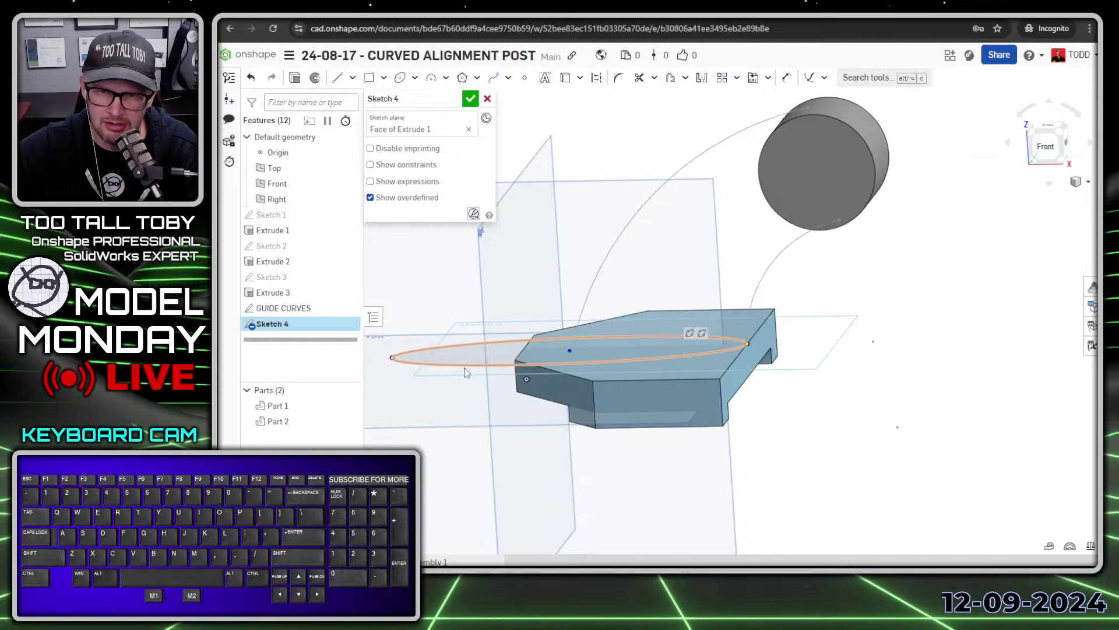
key(Escape)
- Move the ellipse's free end point onto the plate and add a pierce constraint between it and the outer guide curve
drag(392, 357, 572, 363)
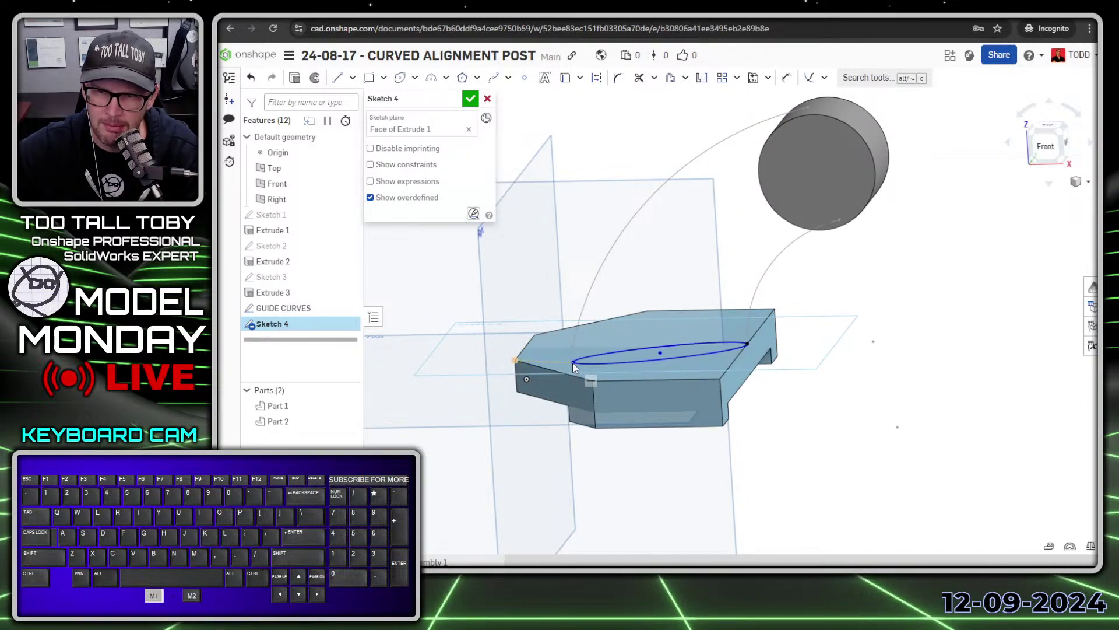
right_drag(612, 357, 594, 412)
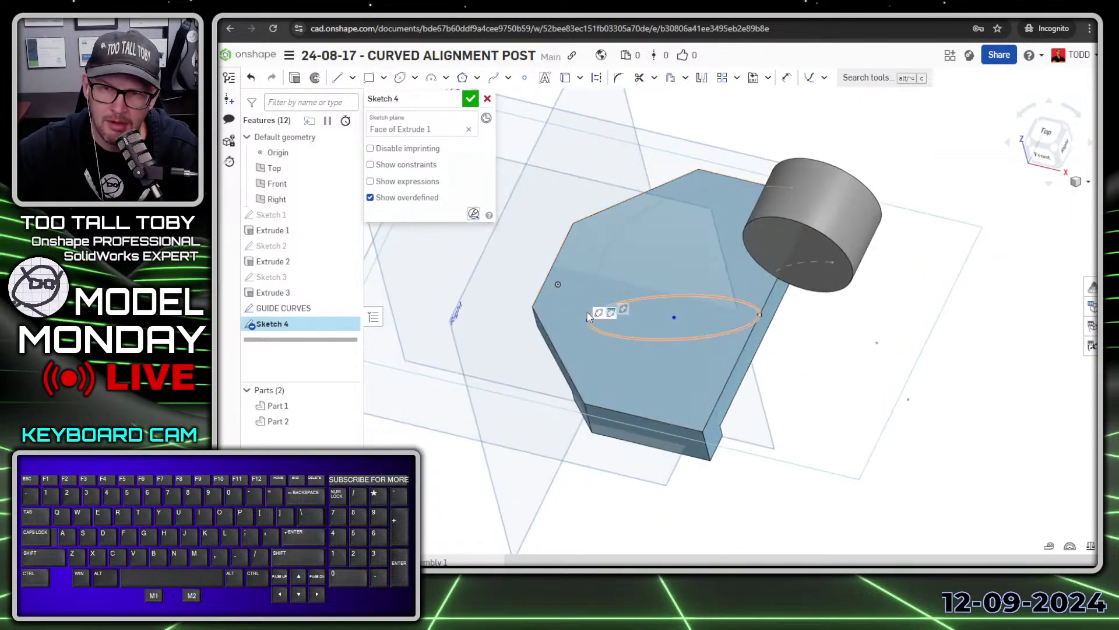
scroll(588, 315, up, 3)
click(590, 326)
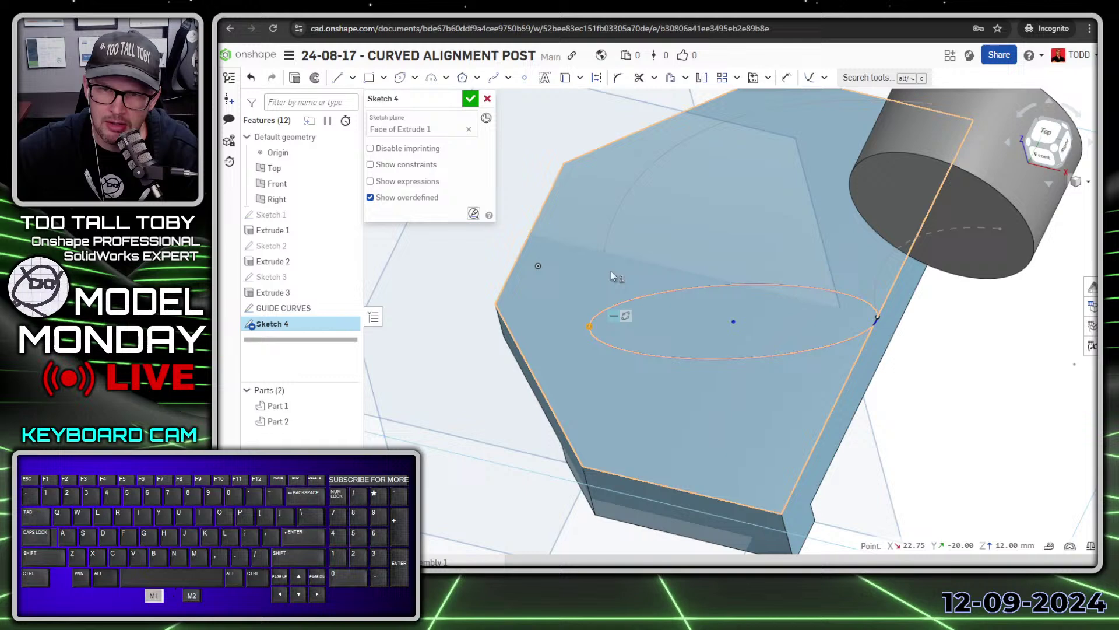
click(614, 230)
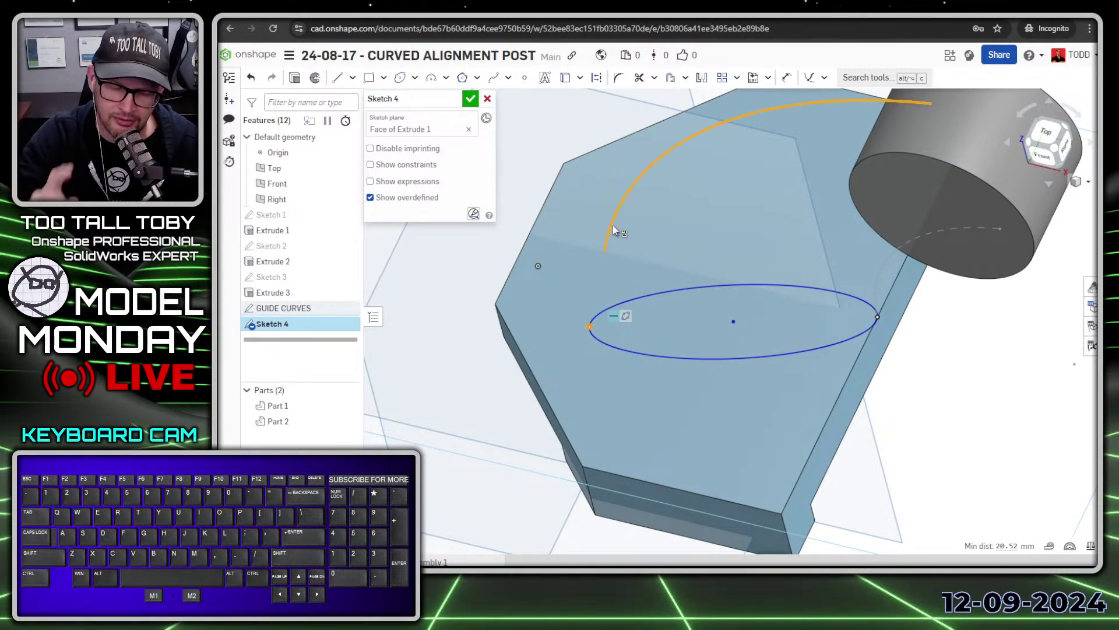
key(shift+g)
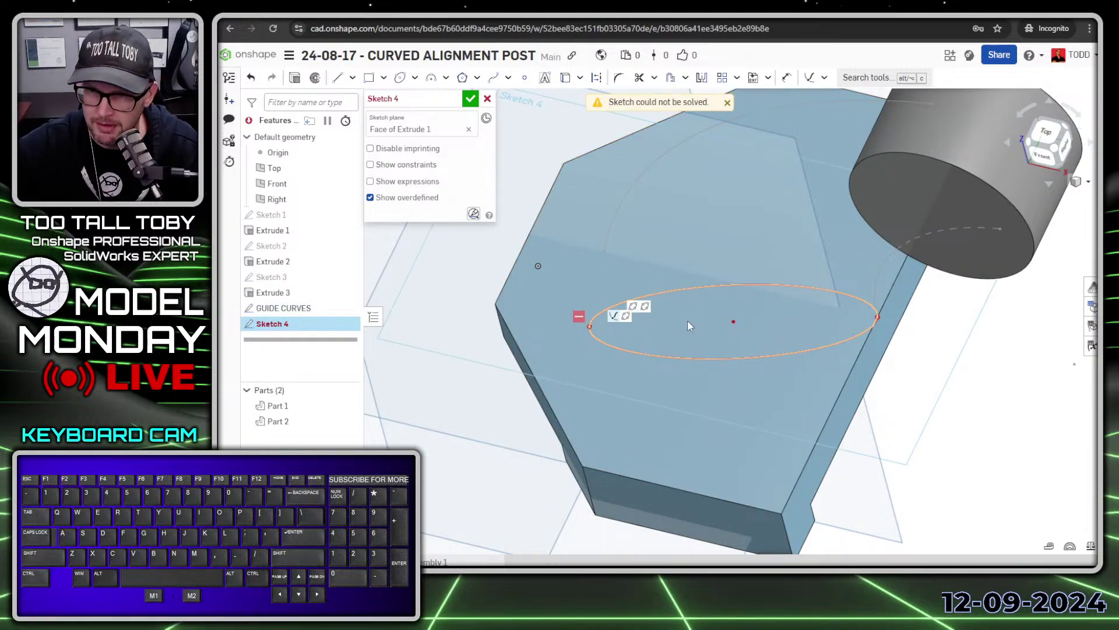
- Delete the conflicting horizontal constraint beside the ellipse's end point on the outer guide curve
click(581, 317)
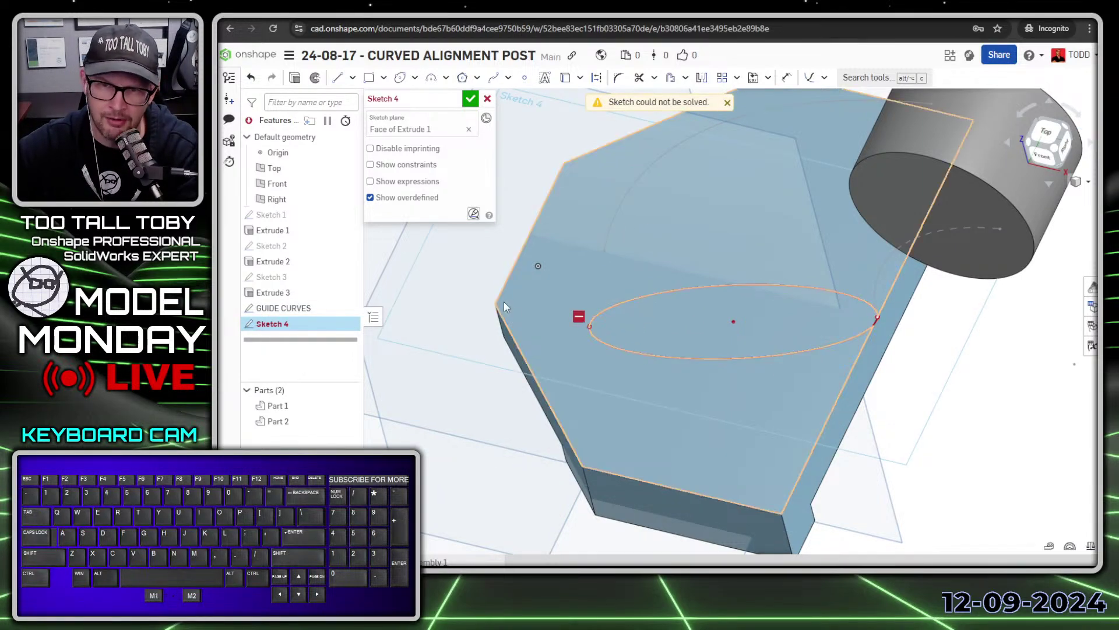
click(580, 320)
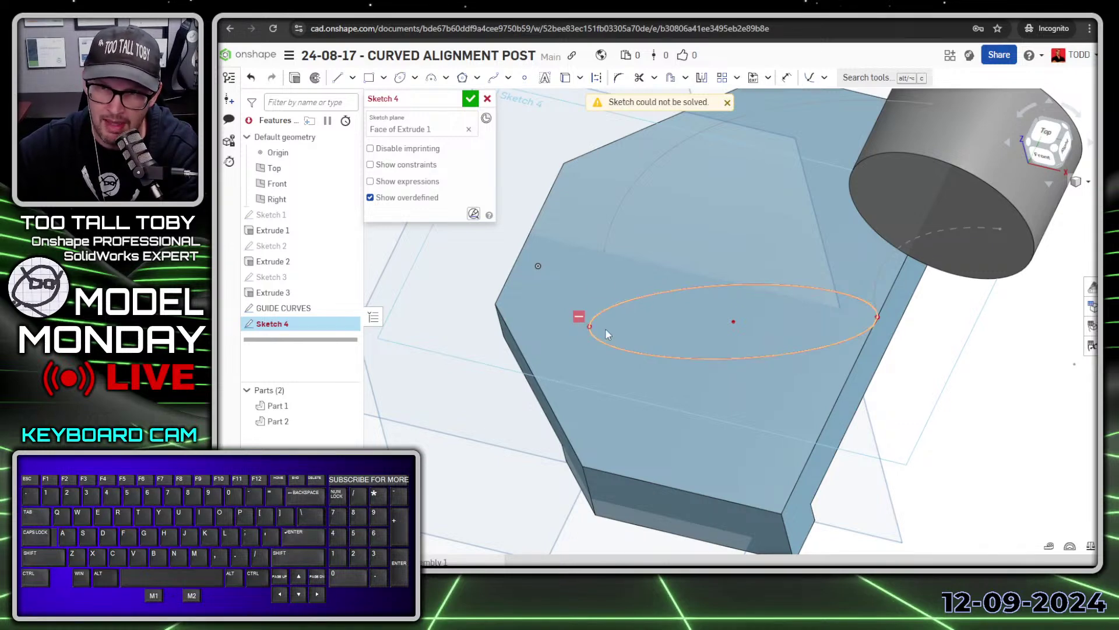
click(579, 319)
key(Delete)
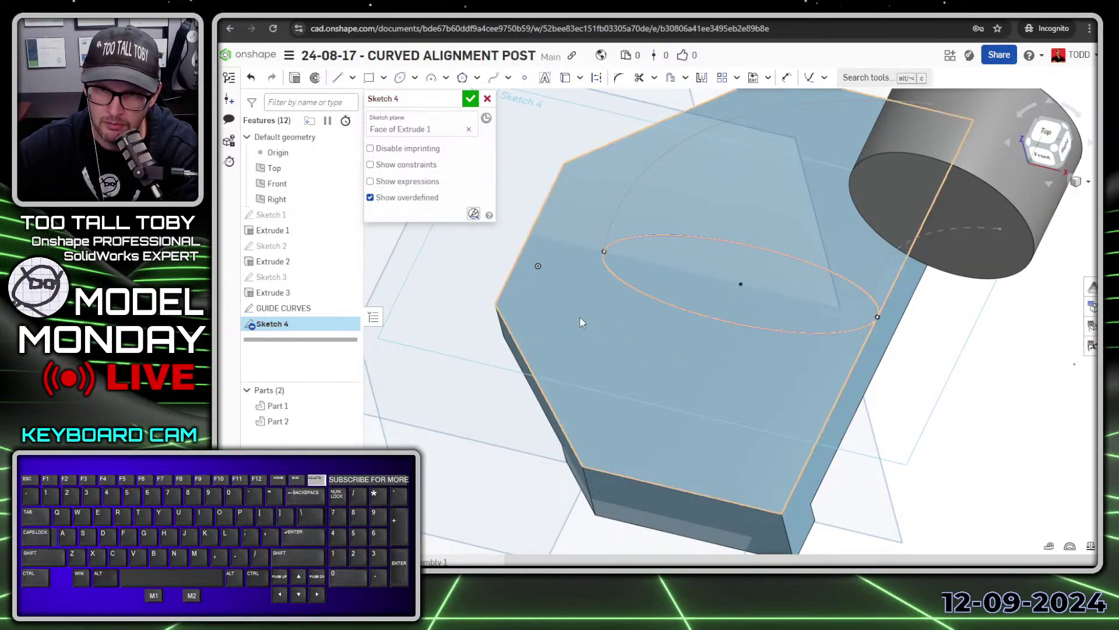
- Dimension the ellipse's short axis to 18 mm and finish the sketch
scroll(854, 239, down, 3)
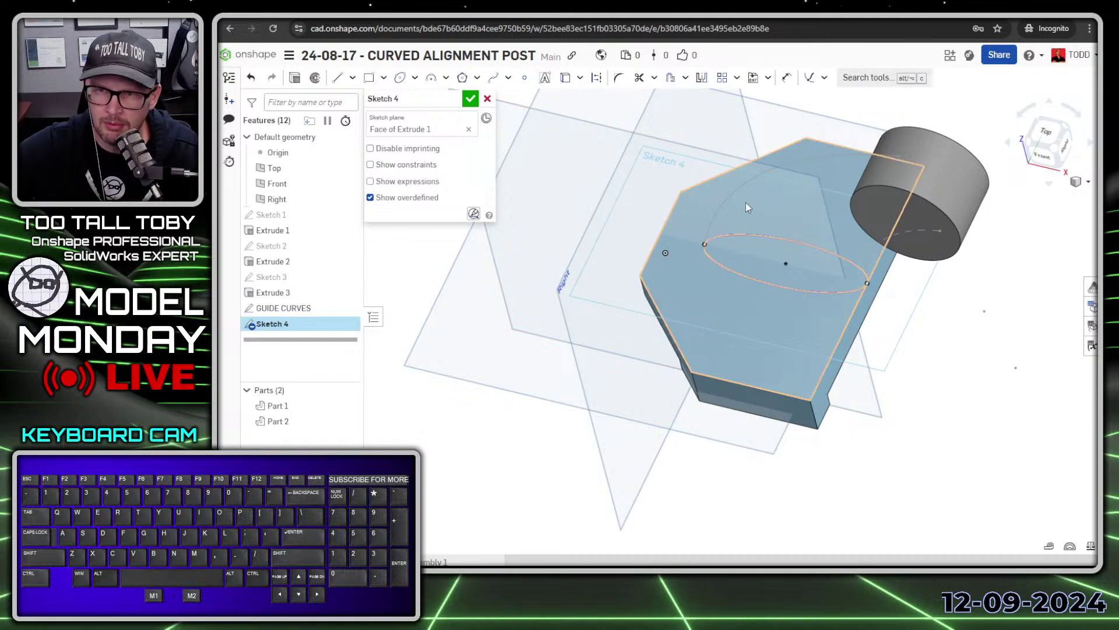
key(s)
click(814, 226)
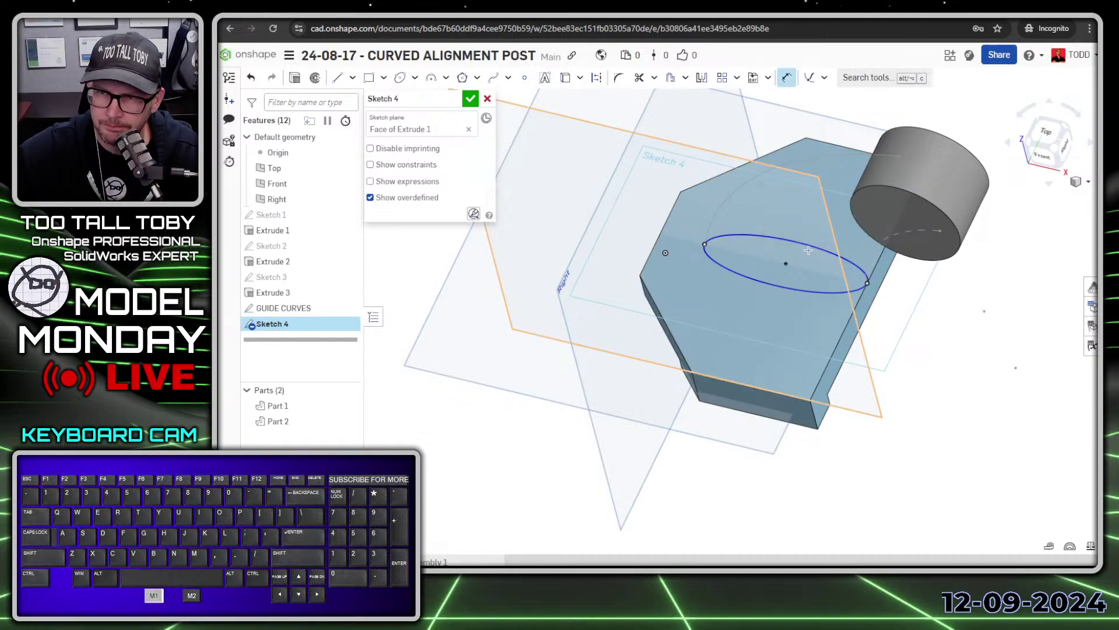
click(839, 289)
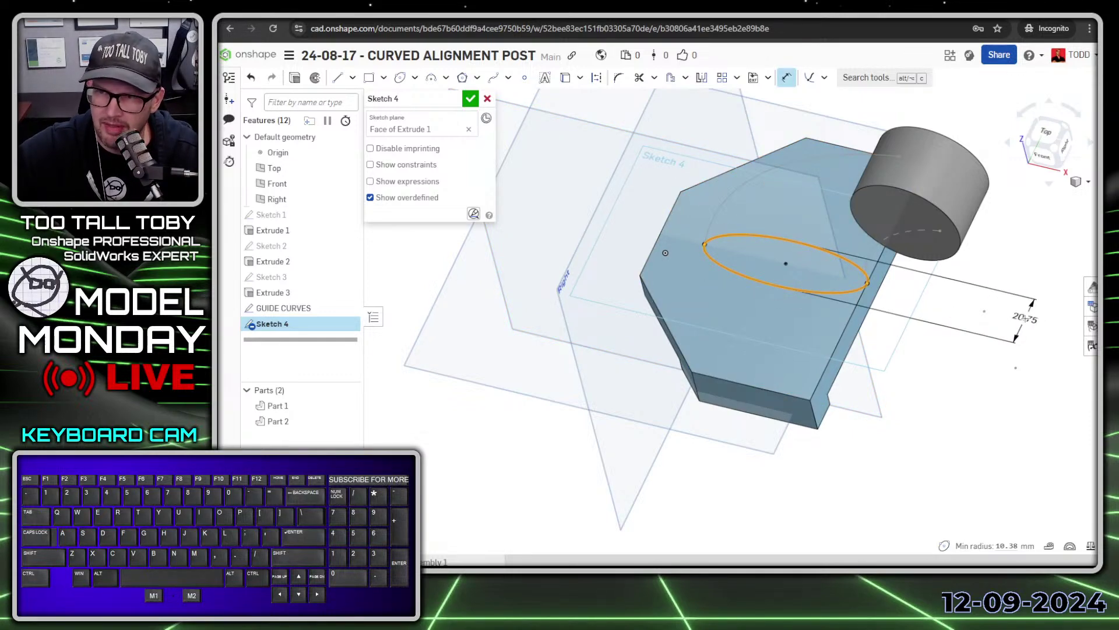
click(1026, 318)
text(18)
key(Return)
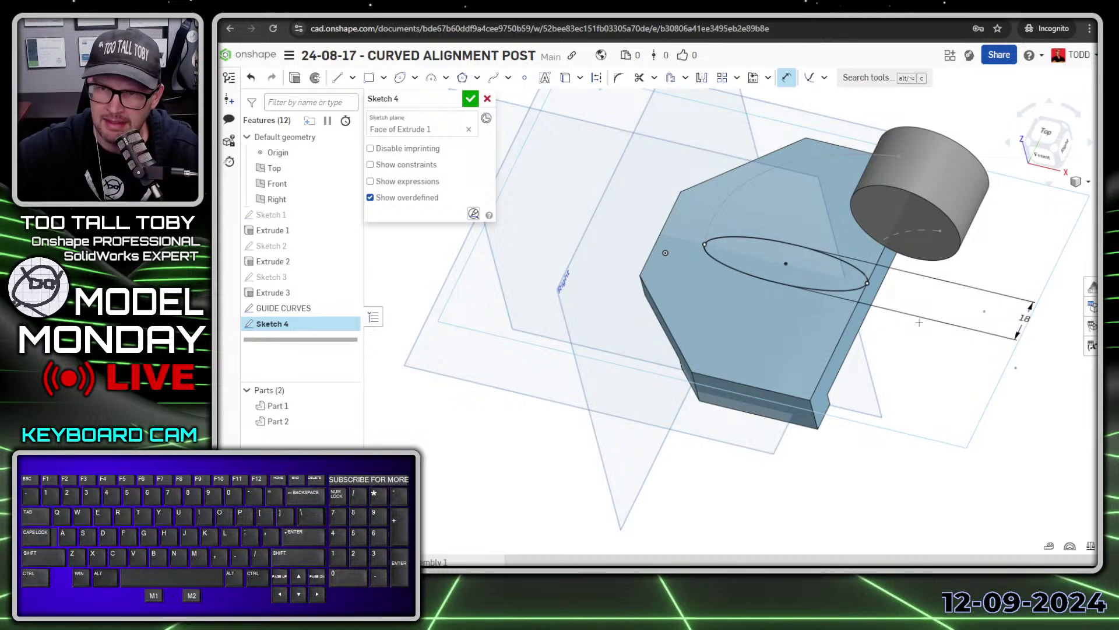
mouse_move(1026, 319)
middle_down()
mouse_move(998, 325)
mouse_move(1030, 296)
mouse_move(819, 279)
mouse_move(775, 254)
middle_up()
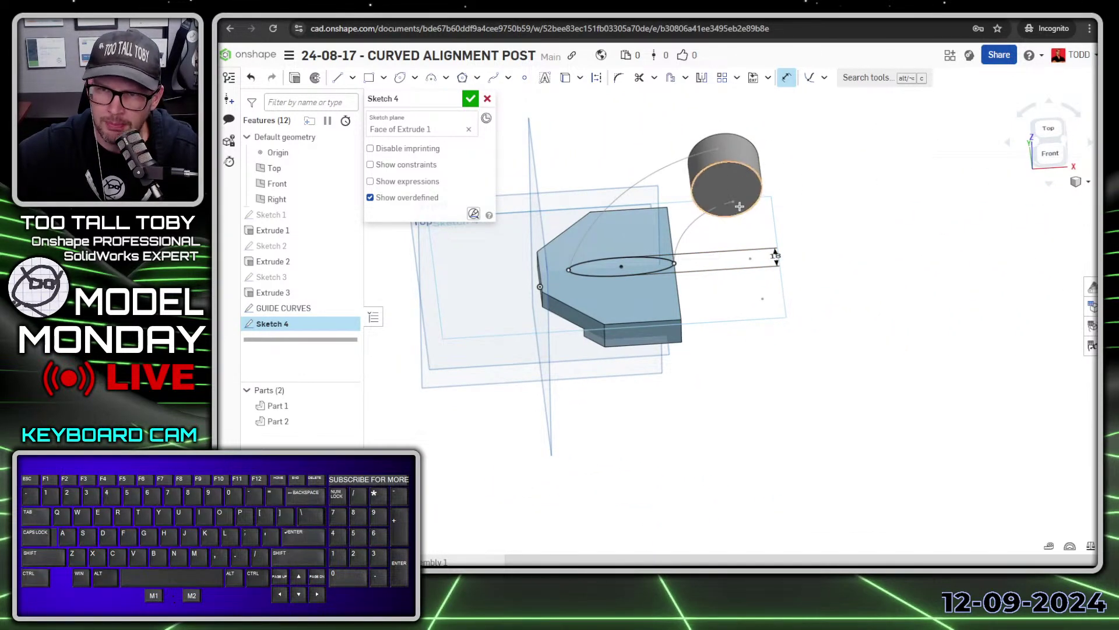
click(470, 99)
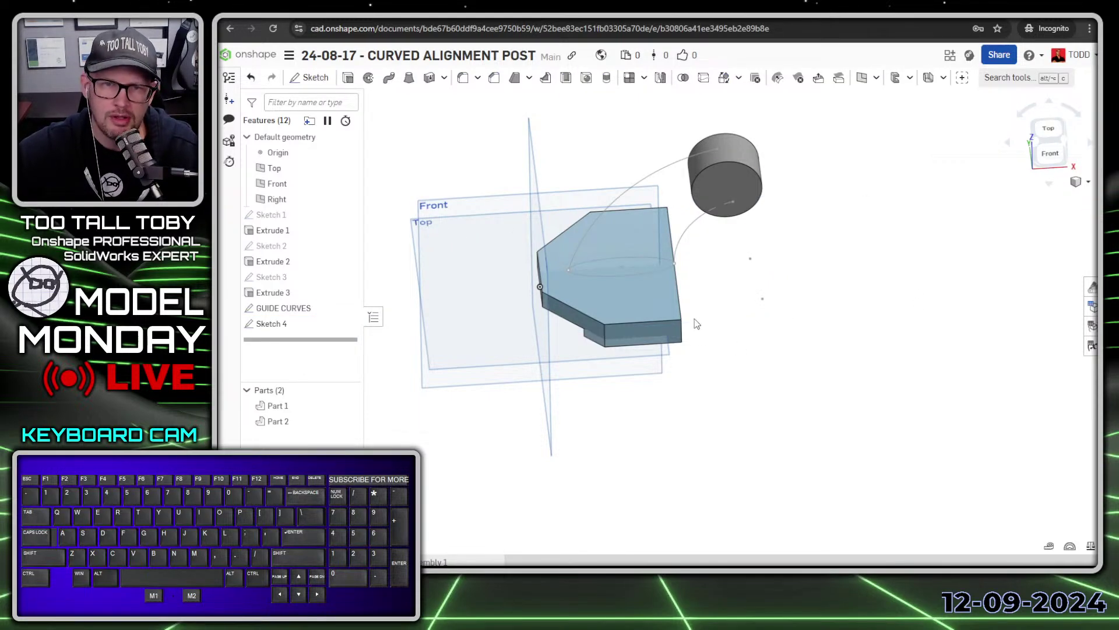
- Create a Curve point plane on the outer guide curve at its end vertex by the cylinder
middle_drag(882, 245, 906, 229)
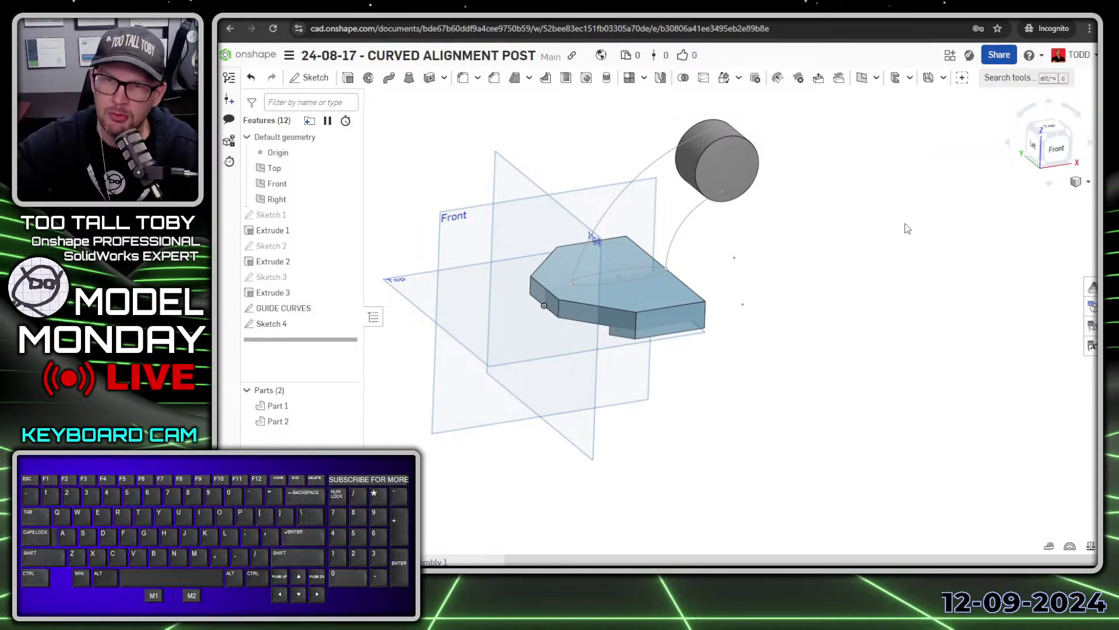
scroll(688, 152, up, 4)
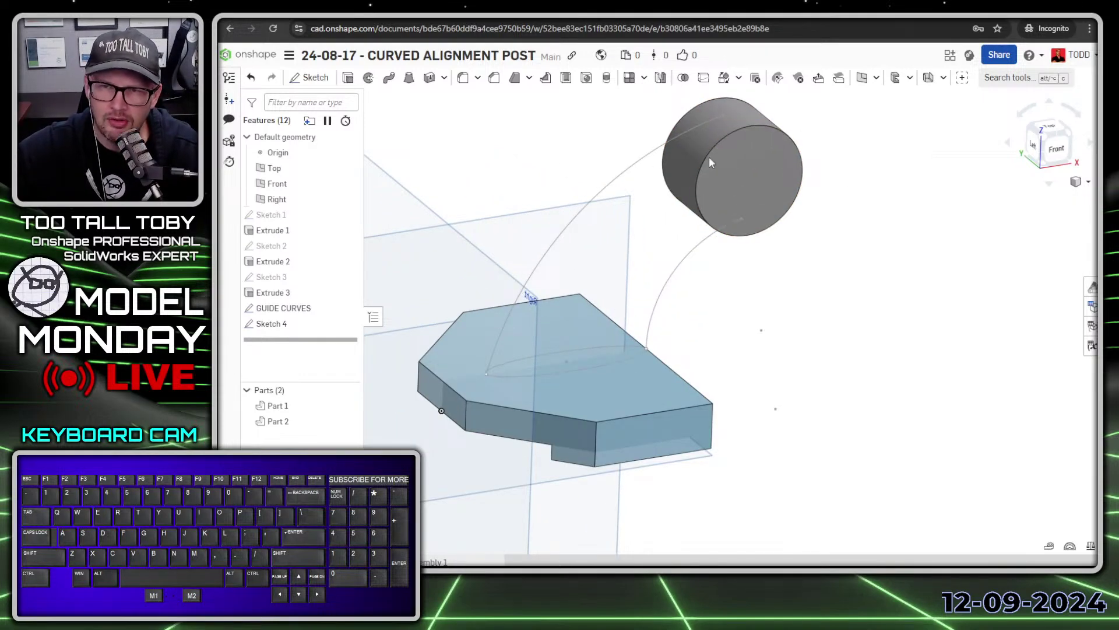
middle_drag(718, 218, 744, 227)
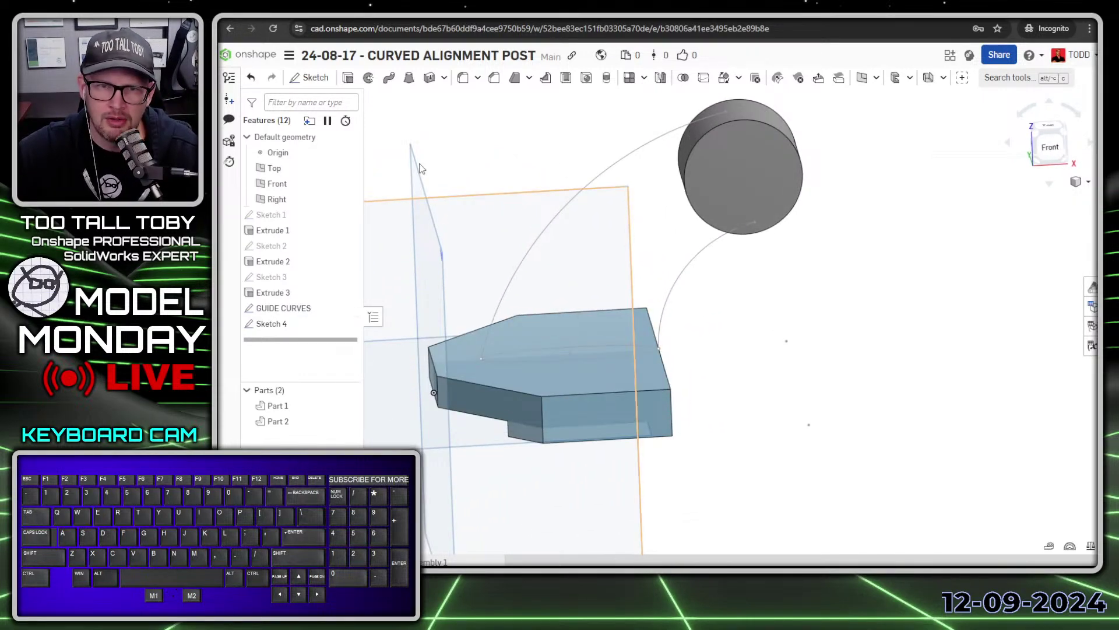
key(s)
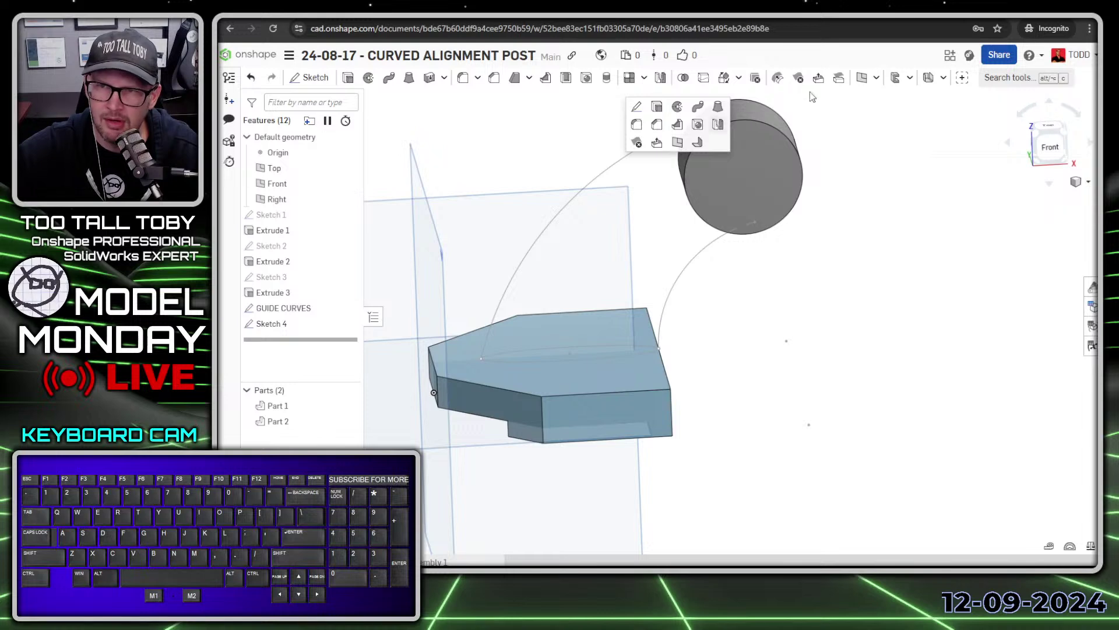
click(675, 144)
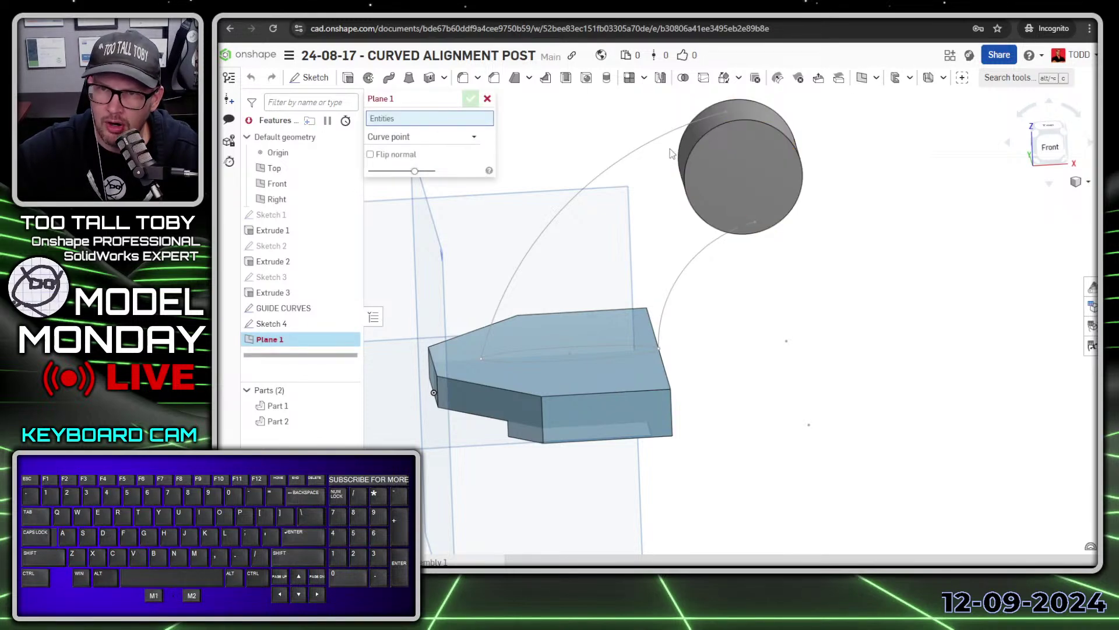
click(730, 112)
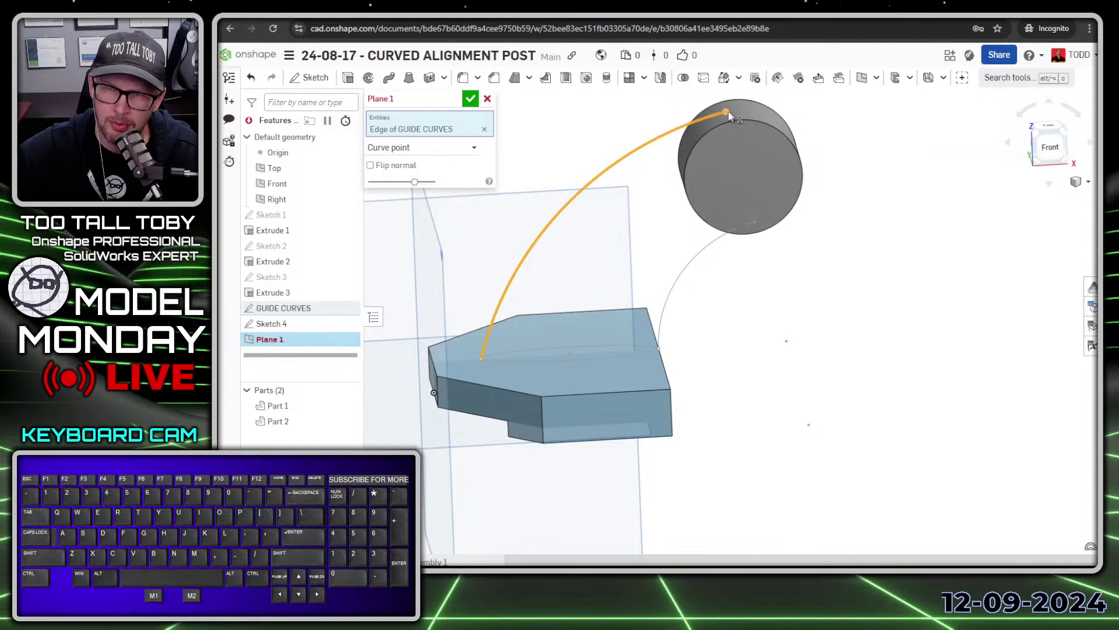
click(729, 113)
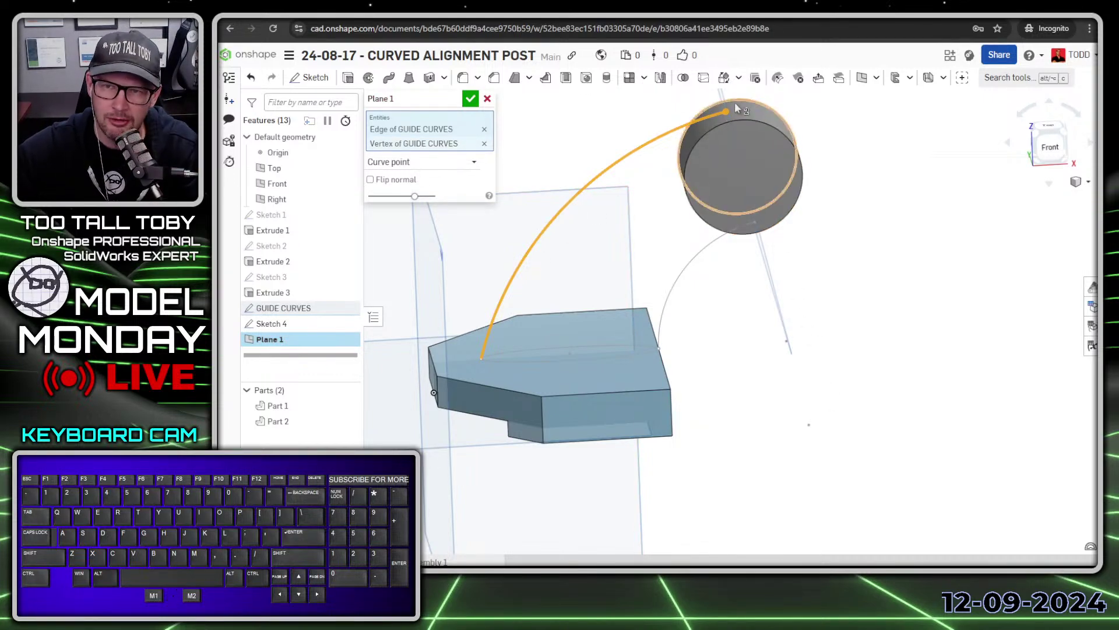
click(471, 101)
- Start a new sketch on the curve point plane and draw an upright ellipse below the cylinder
click(816, 289)
right_drag(814, 290, 809, 303)
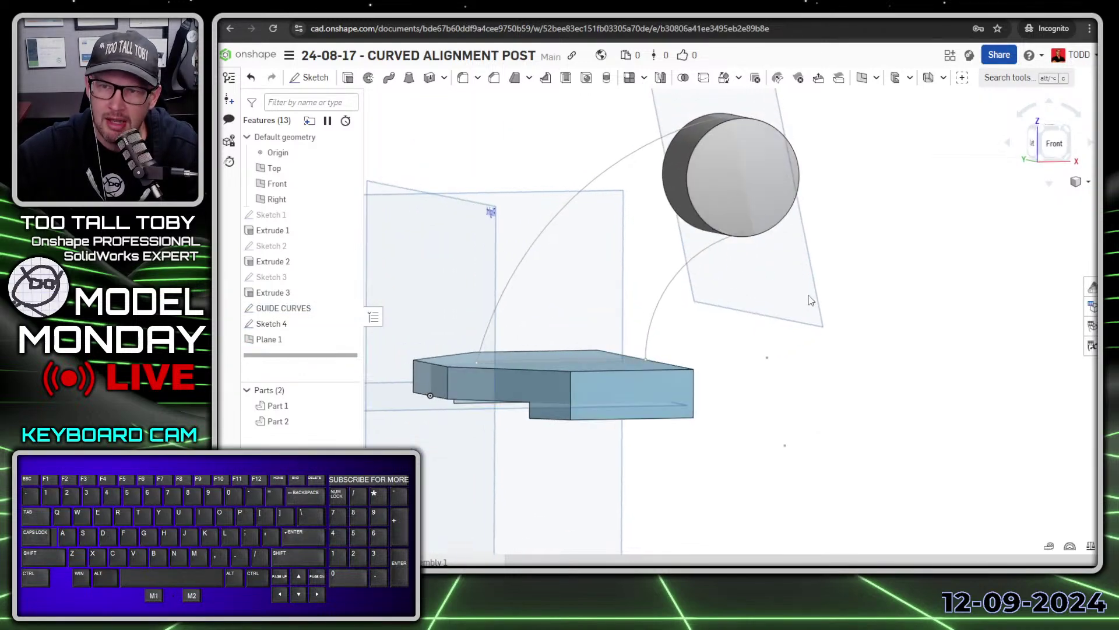
click(784, 297)
key(s)
click(800, 286)
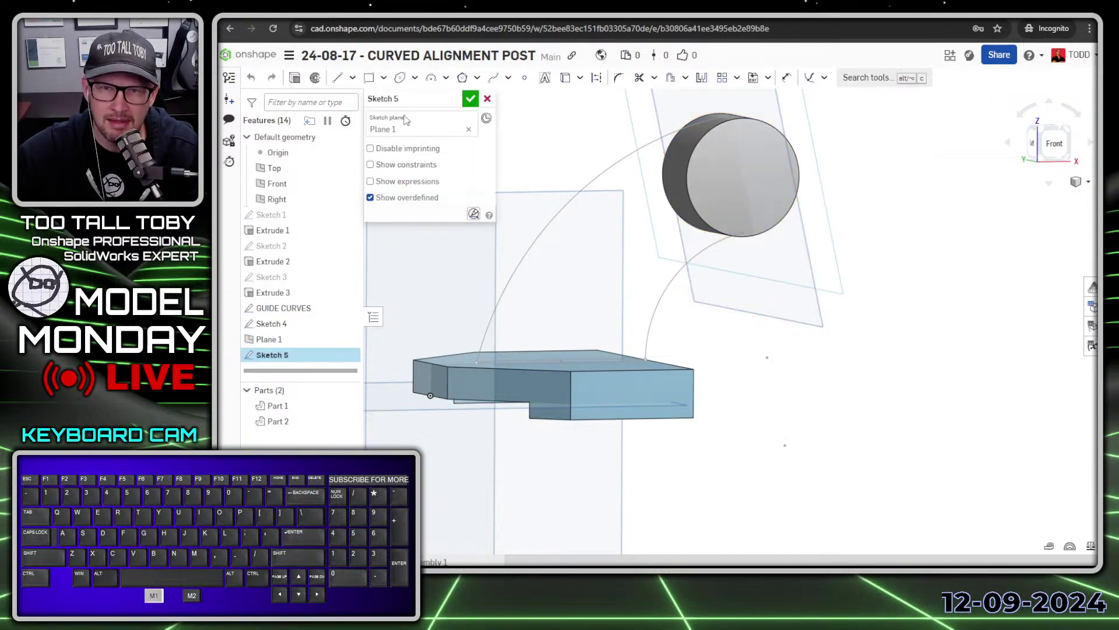
click(395, 87)
click(780, 282)
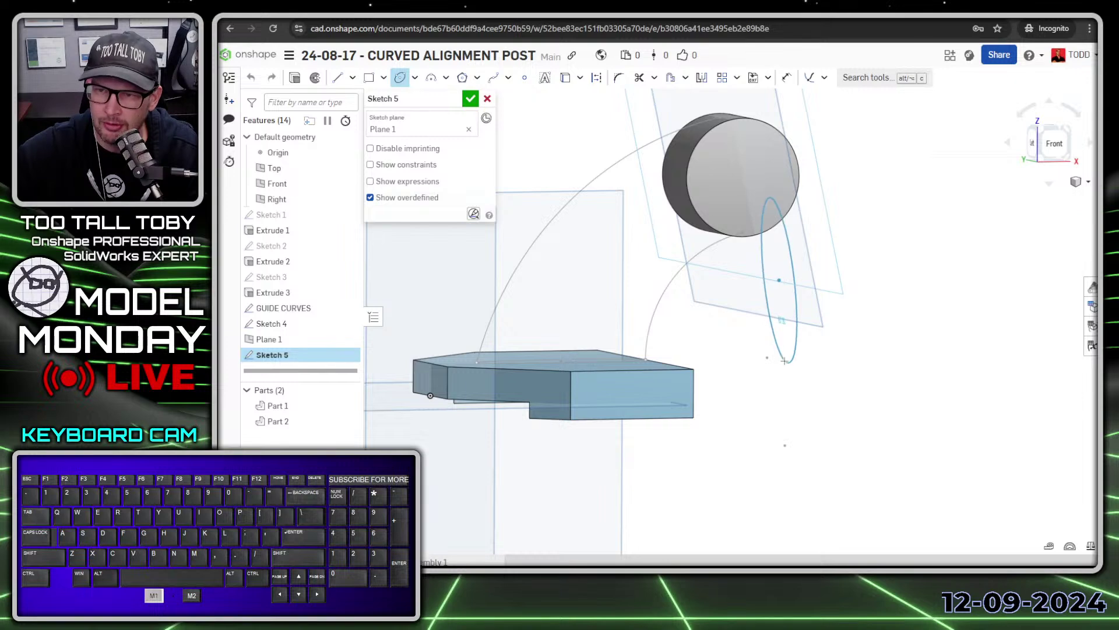
click(788, 363)
click(805, 302)
key(Escape)
middle_drag(831, 306, 845, 298)
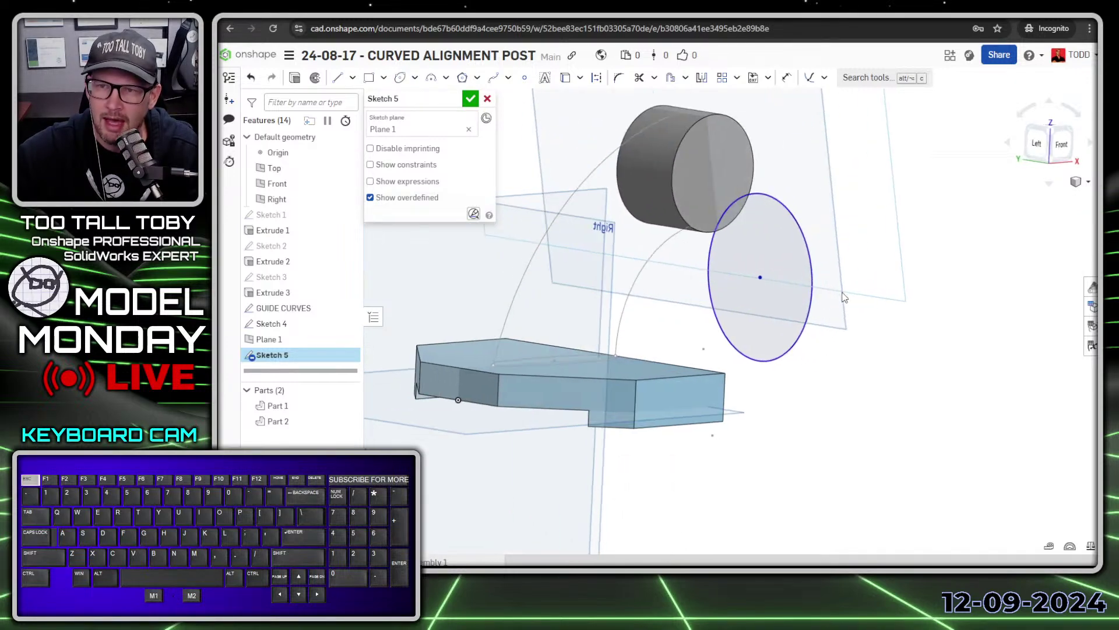
- Place a sketch point at each end of the new ellipse's long axis
click(525, 78)
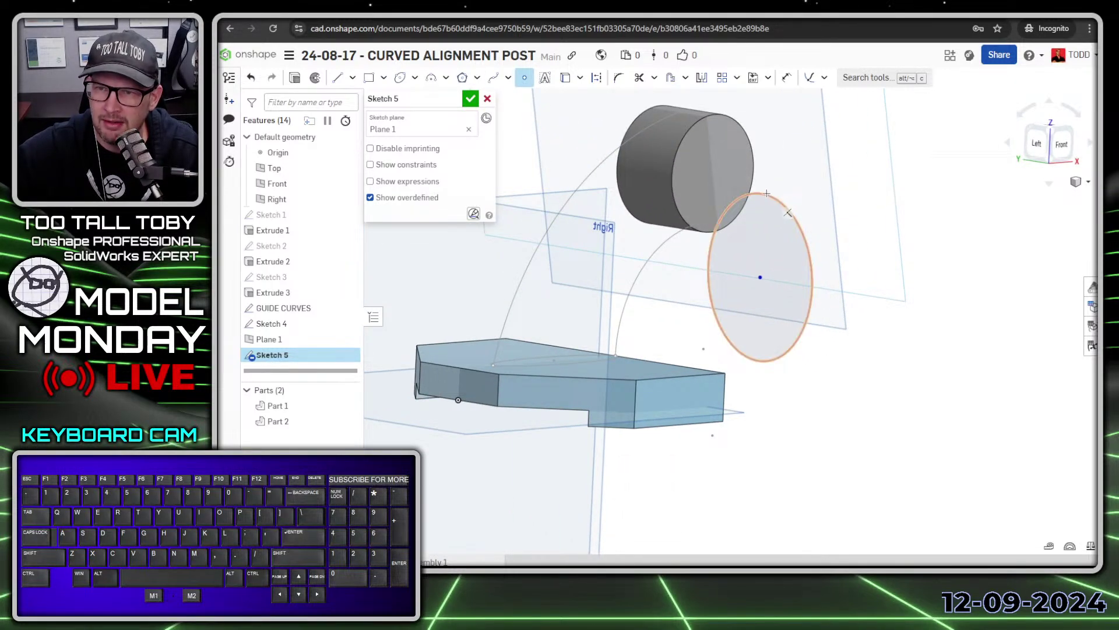
click(778, 200)
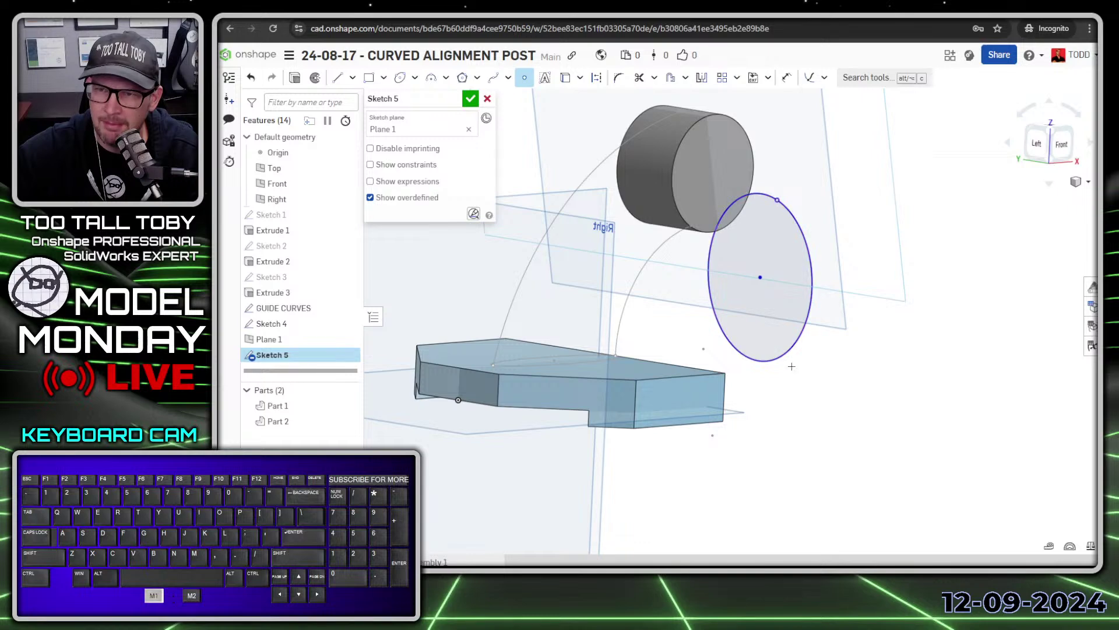
click(742, 353)
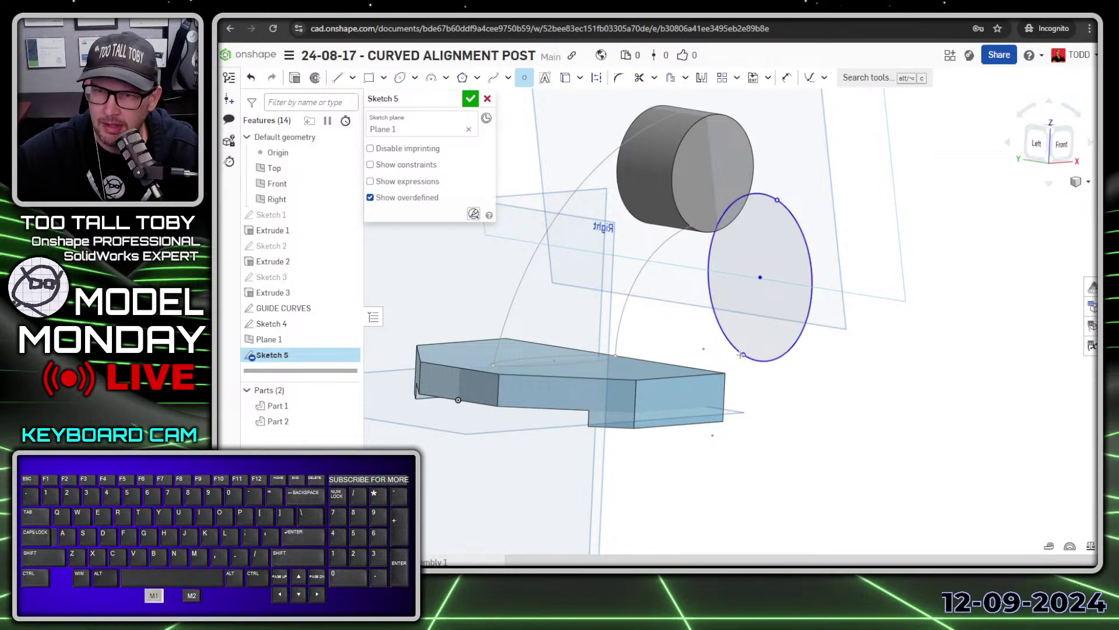
key(Escape)
- Add pierce constraints tying the ellipse's upper point to the outer guide curve and its lower point to the inner one
click(779, 201)
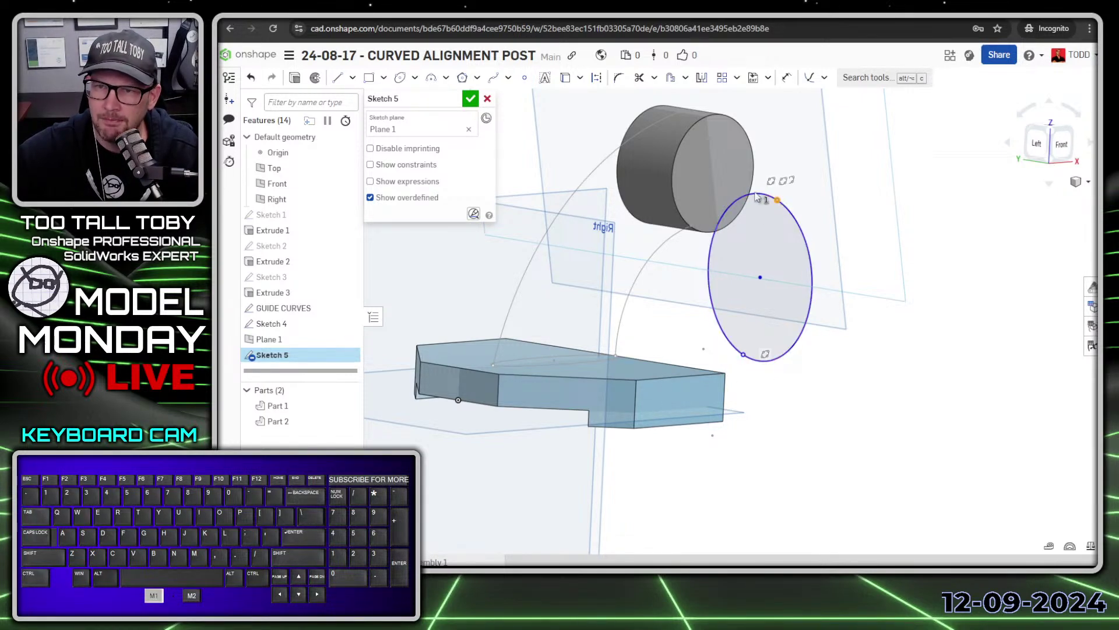
click(606, 156)
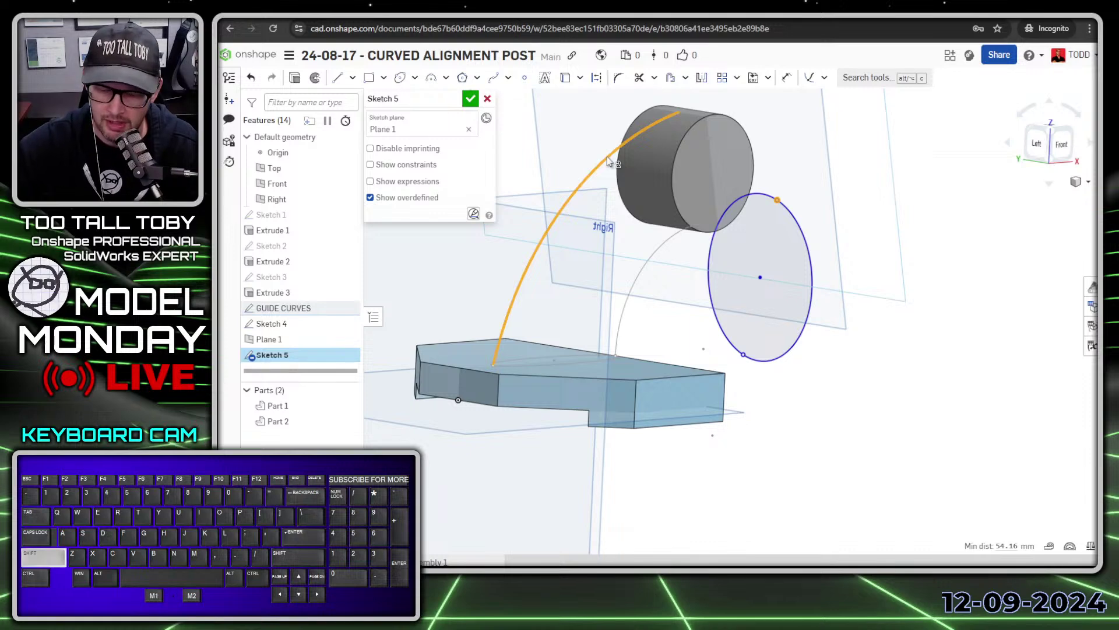
key(shift+g)
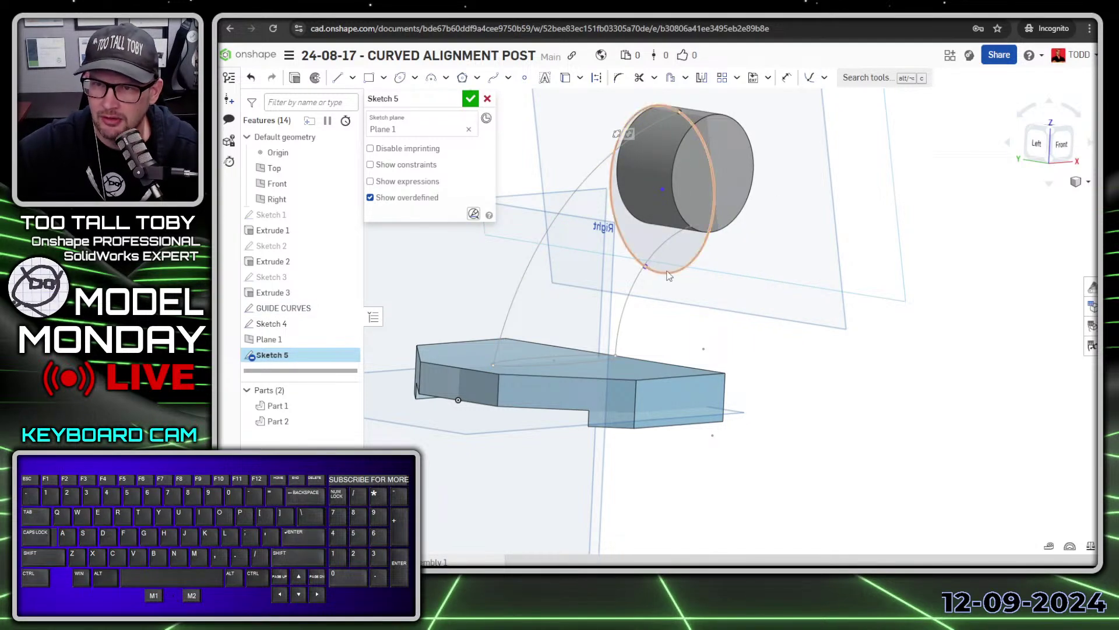
click(646, 268)
click(632, 299)
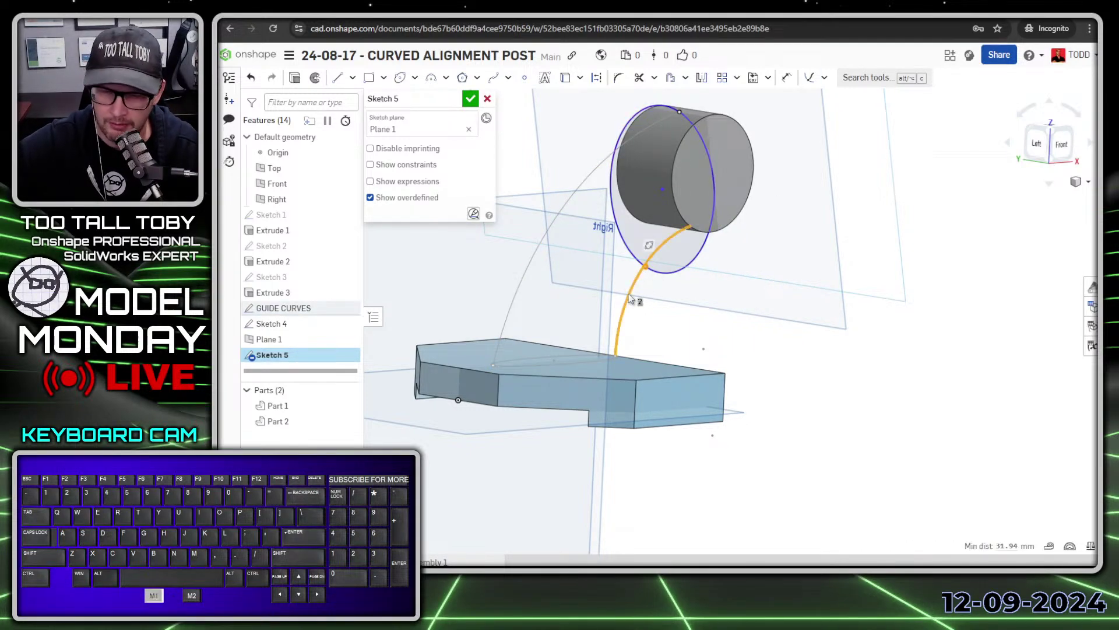
key(shift+g)
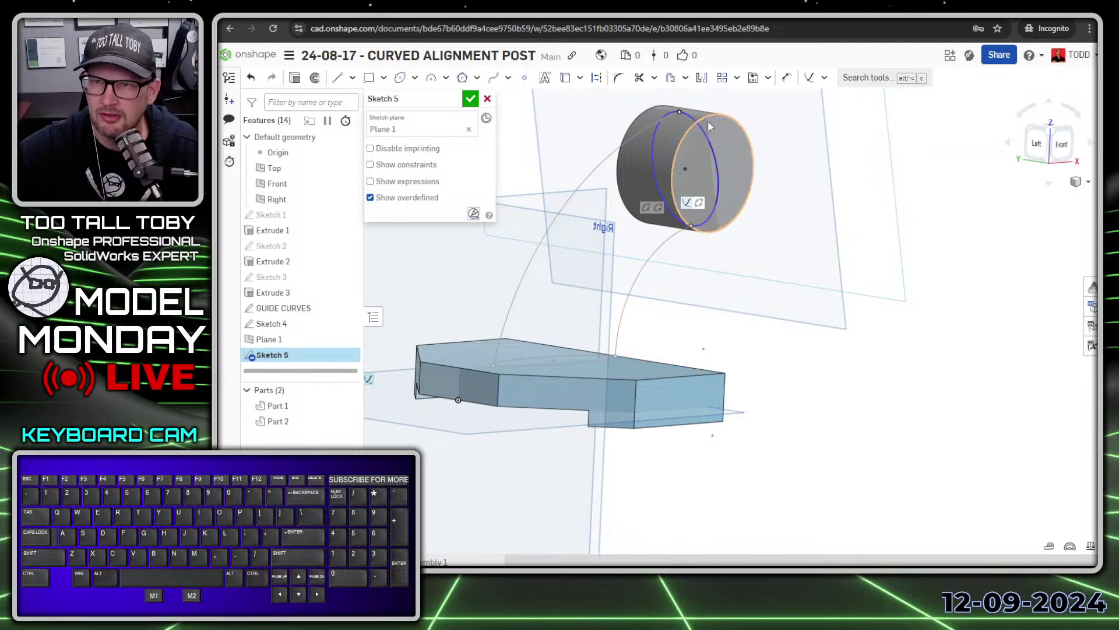
- Dimension the width across the upright ellipse as 18 mm and finish the sketch
key(s)
click(776, 145)
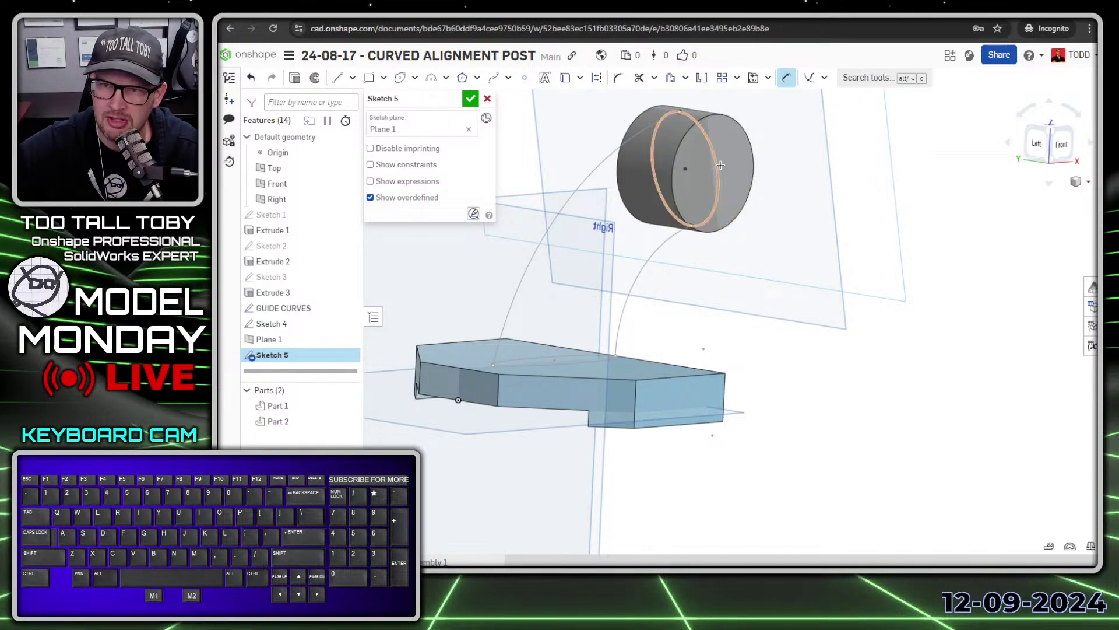
click(721, 166)
click(694, 280)
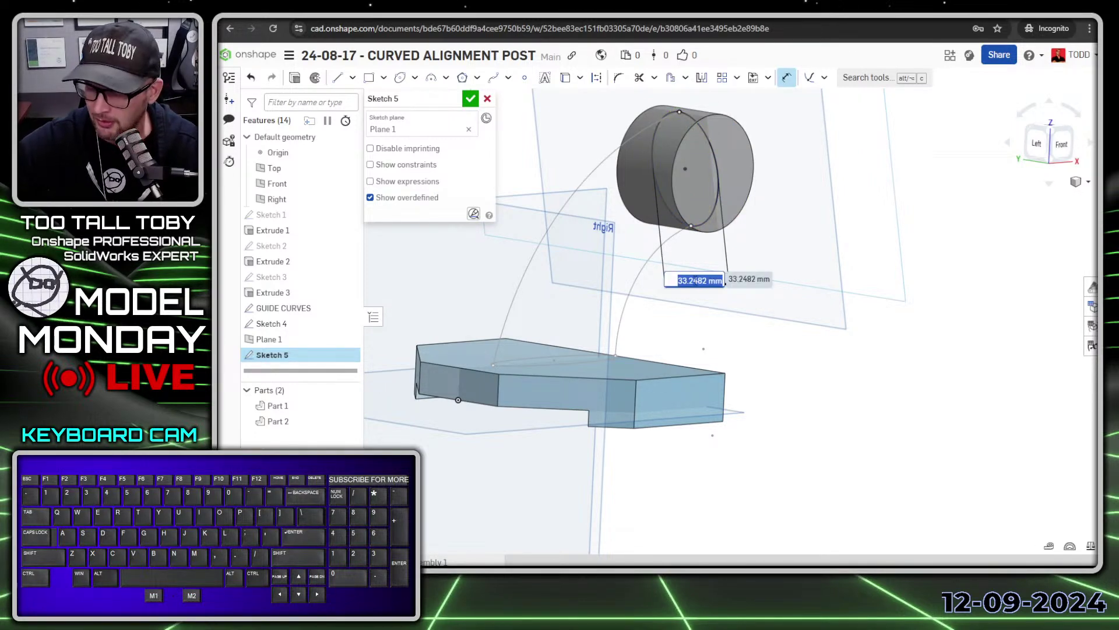
text(18)
key(Return)
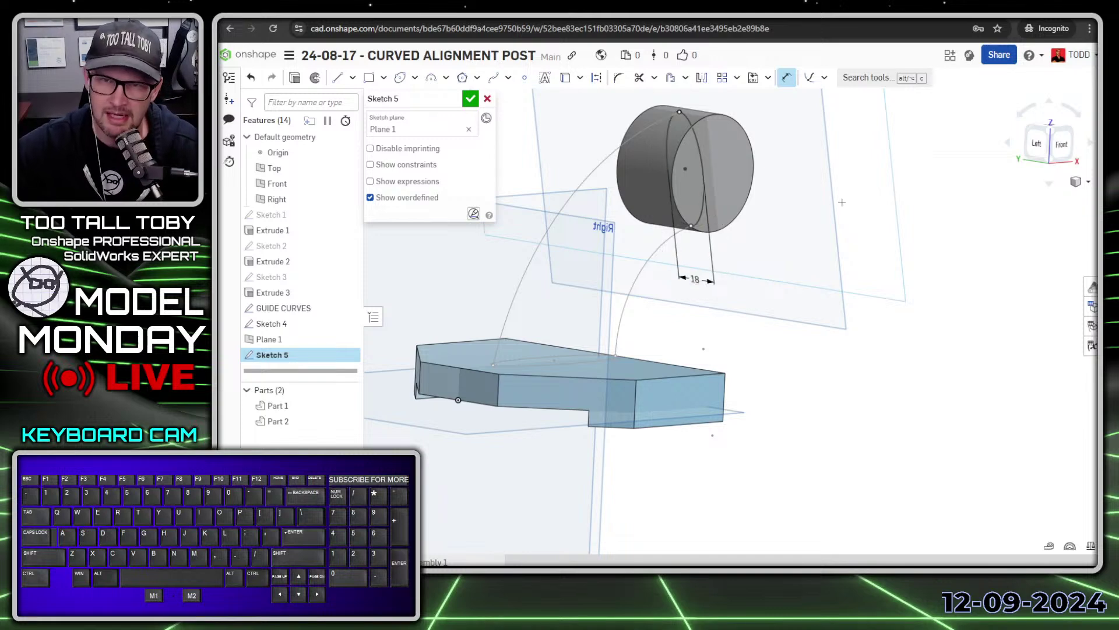
click(470, 99)
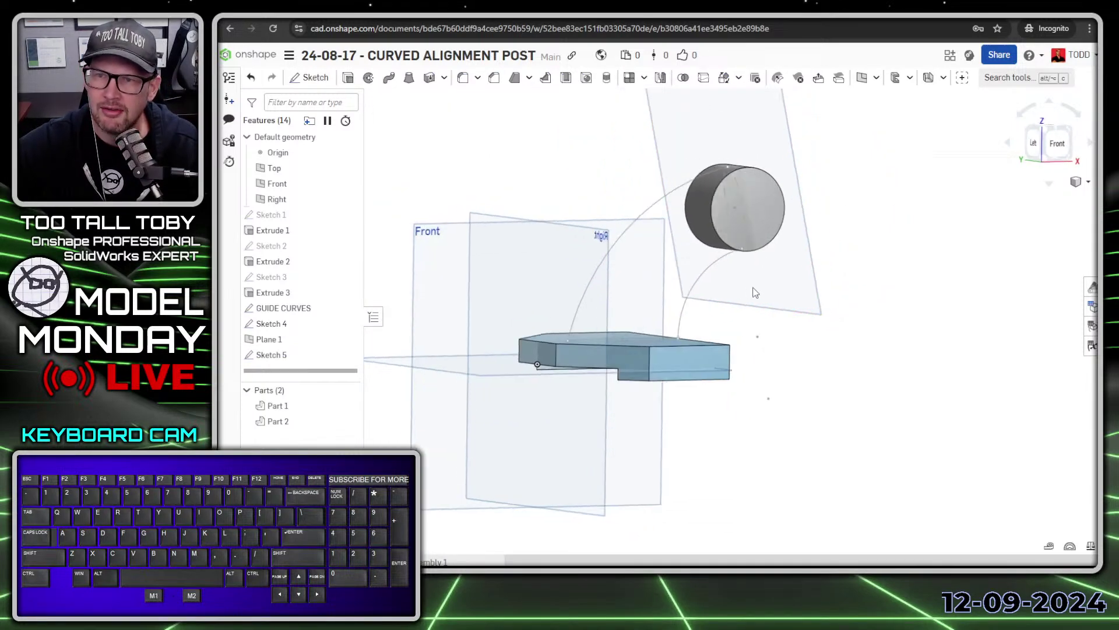
- Start a solid loft as a new part, using the ellipse on the base and the ellipse inside the cylinder as profiles
right_drag(727, 285, 723, 320)
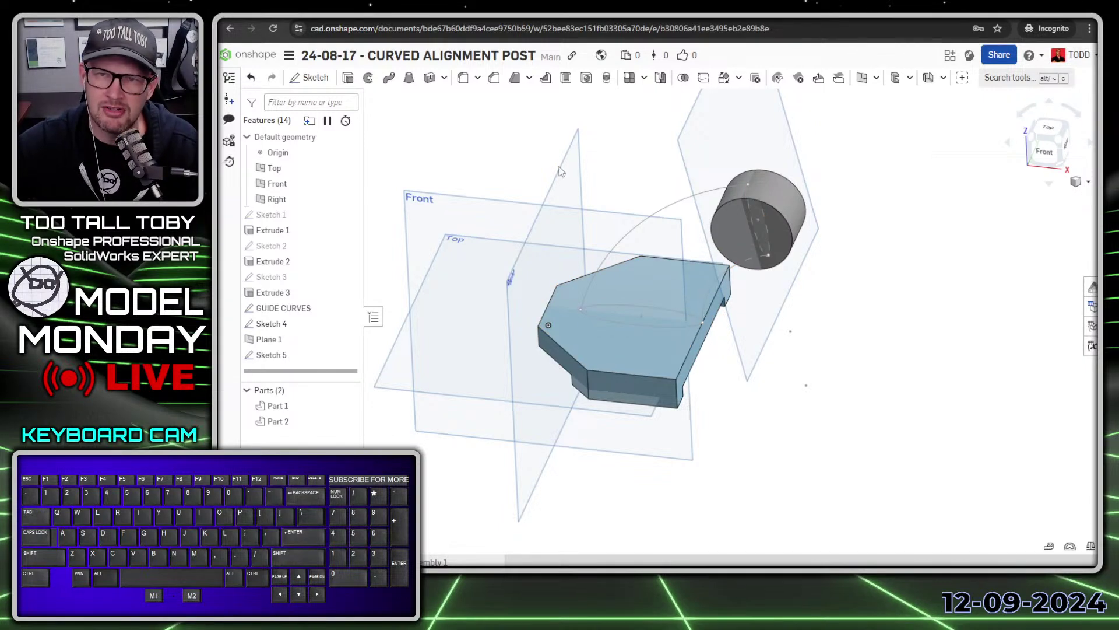
click(409, 80)
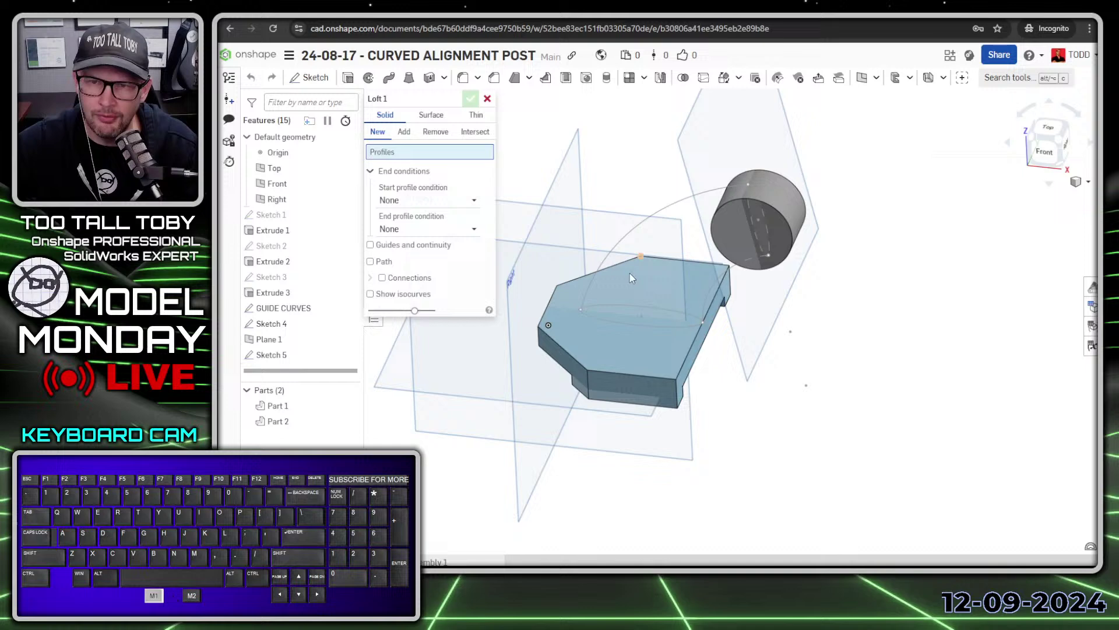
click(625, 323)
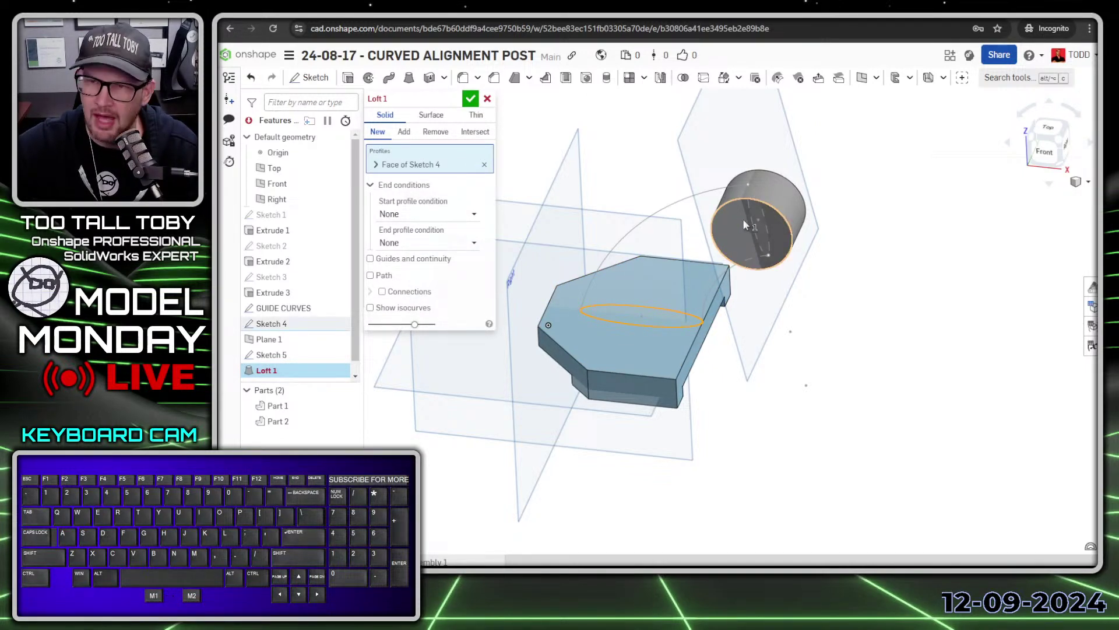
right_drag(722, 242, 707, 243)
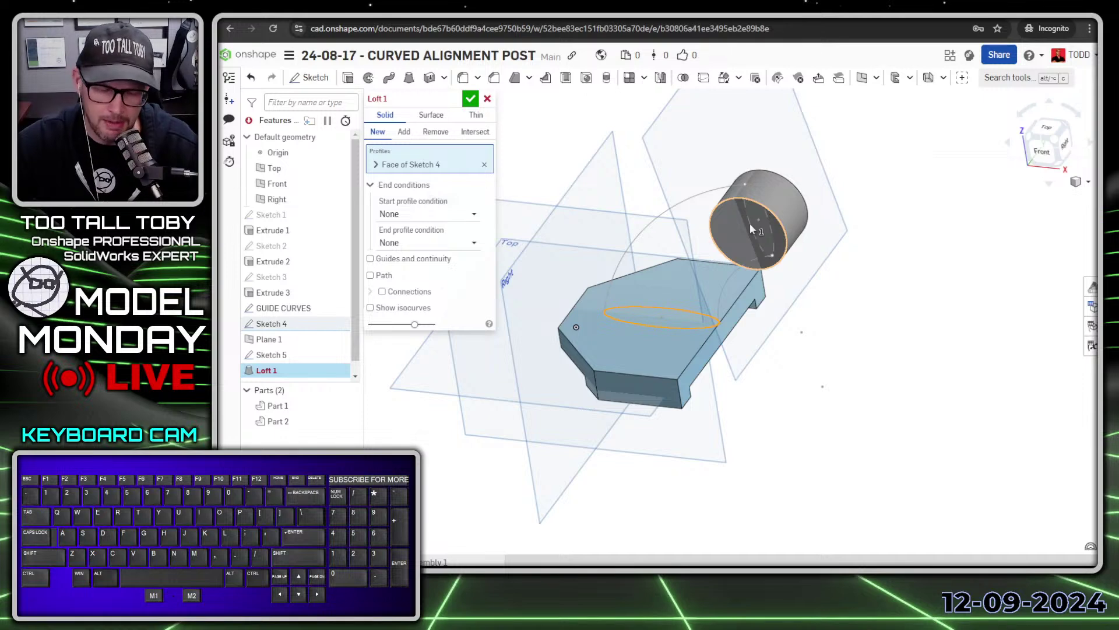
key(grave)
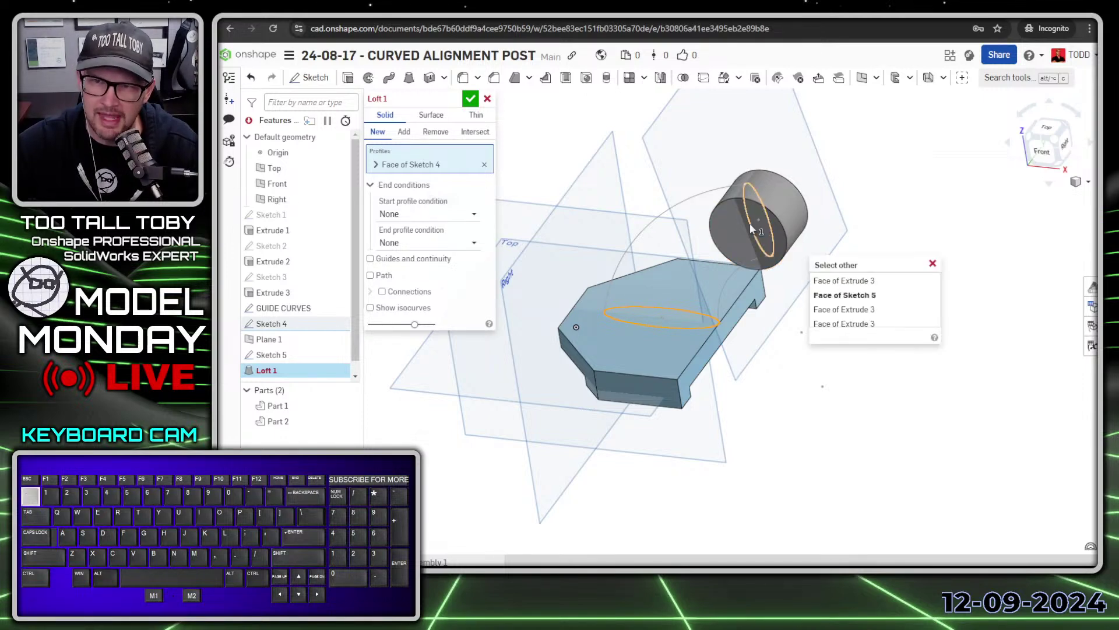
click(750, 225)
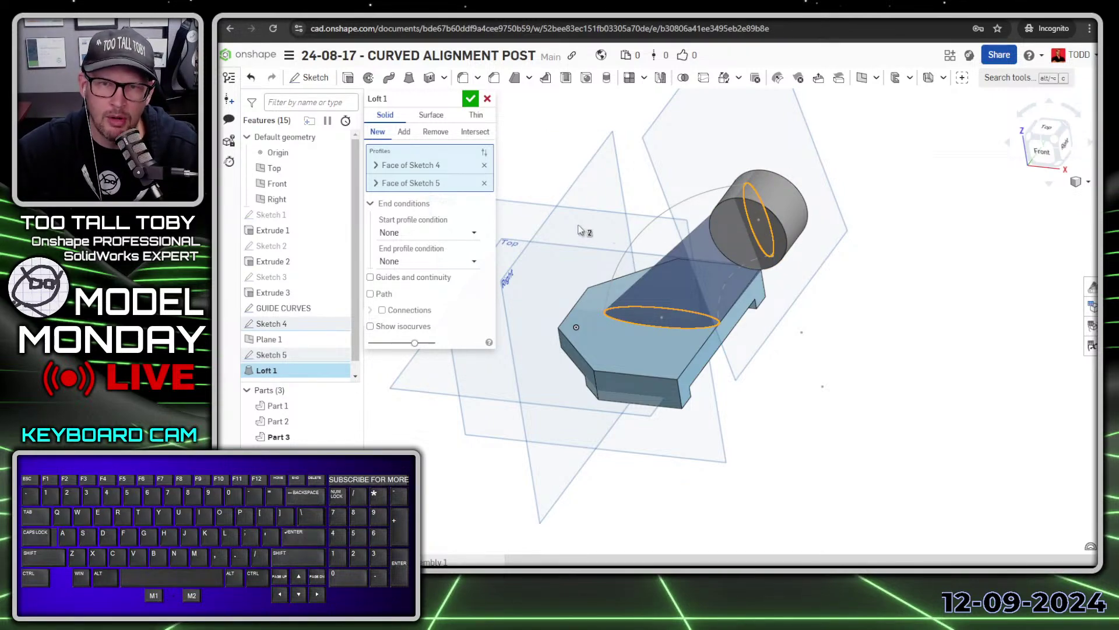
- Enable guides and continuity for the loft and pick the outer and inner guide curves as guides
click(370, 278)
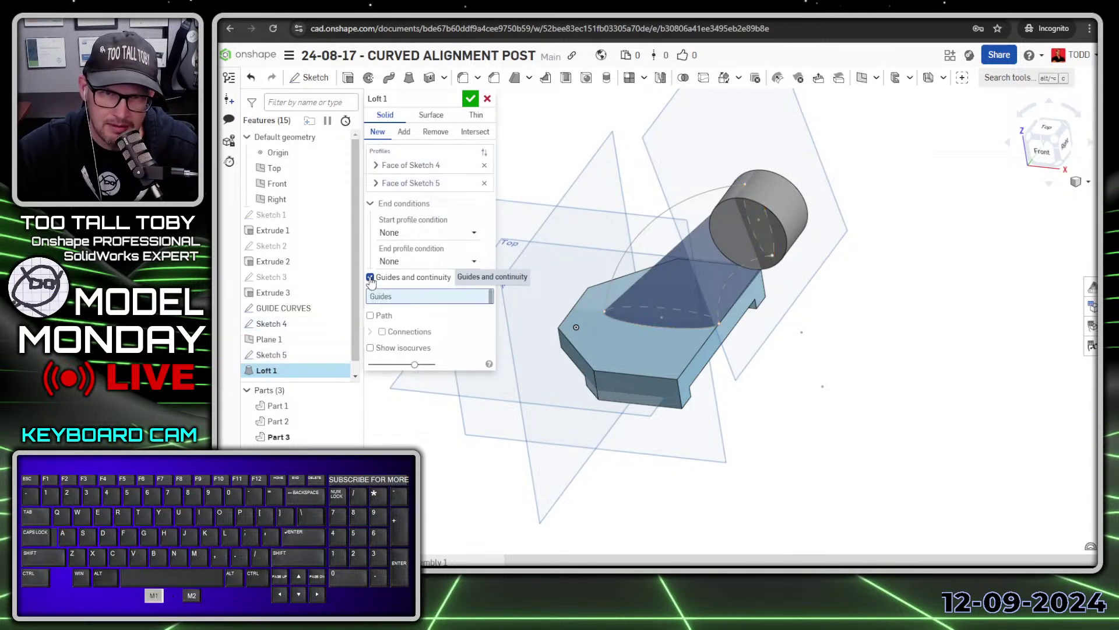
click(649, 228)
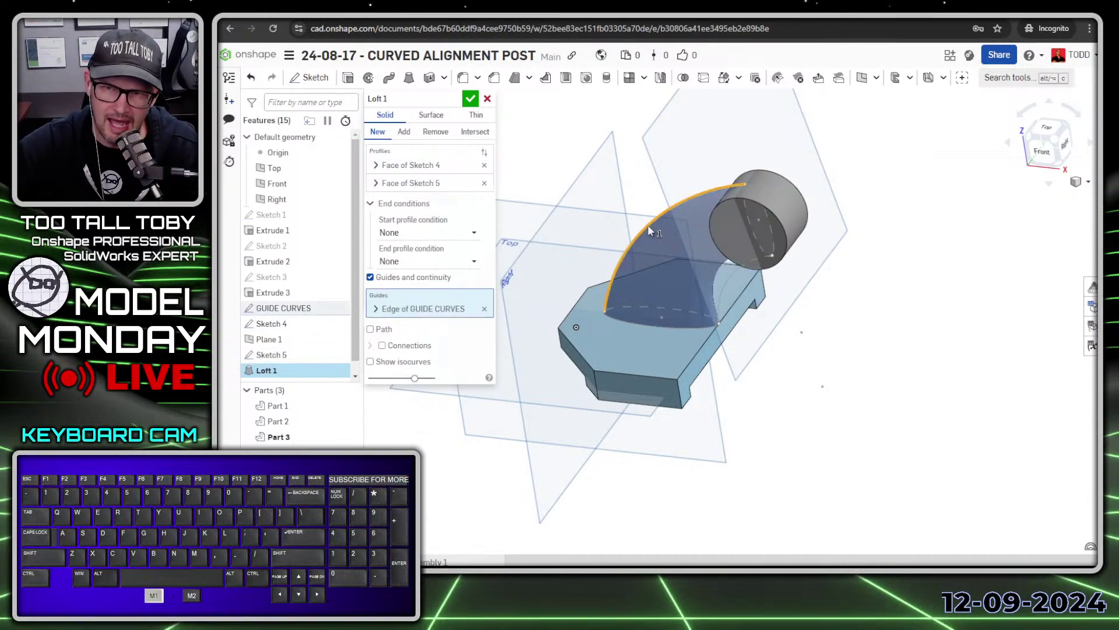
click(727, 284)
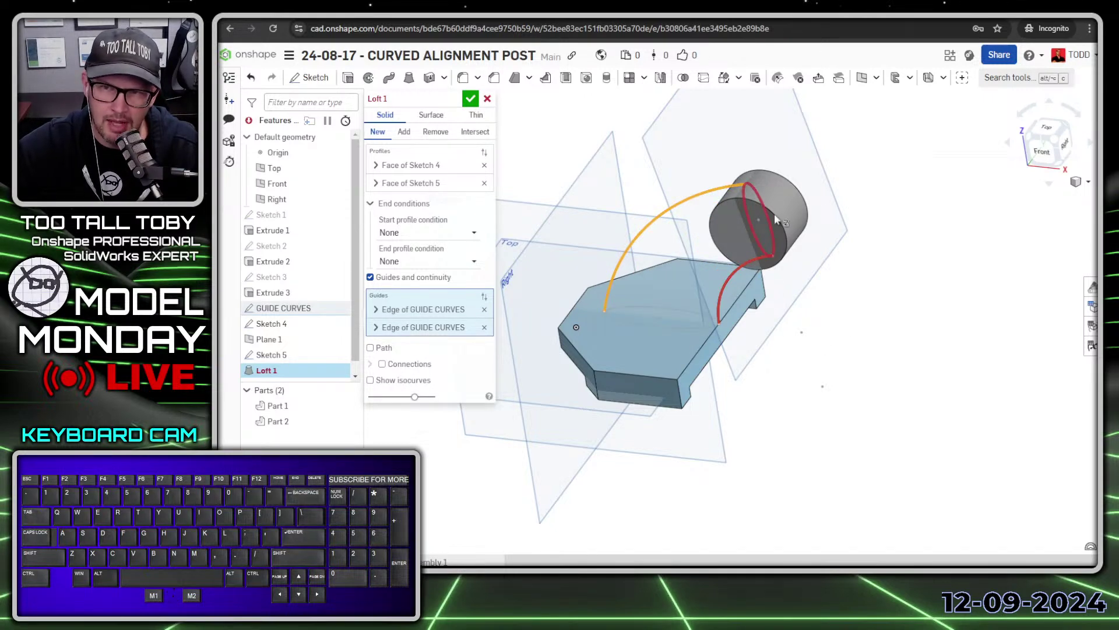
- Examine closely where the inner guide curve meets the lower end of the ellipse profile on the cylinder
middle_drag(811, 253, 837, 253)
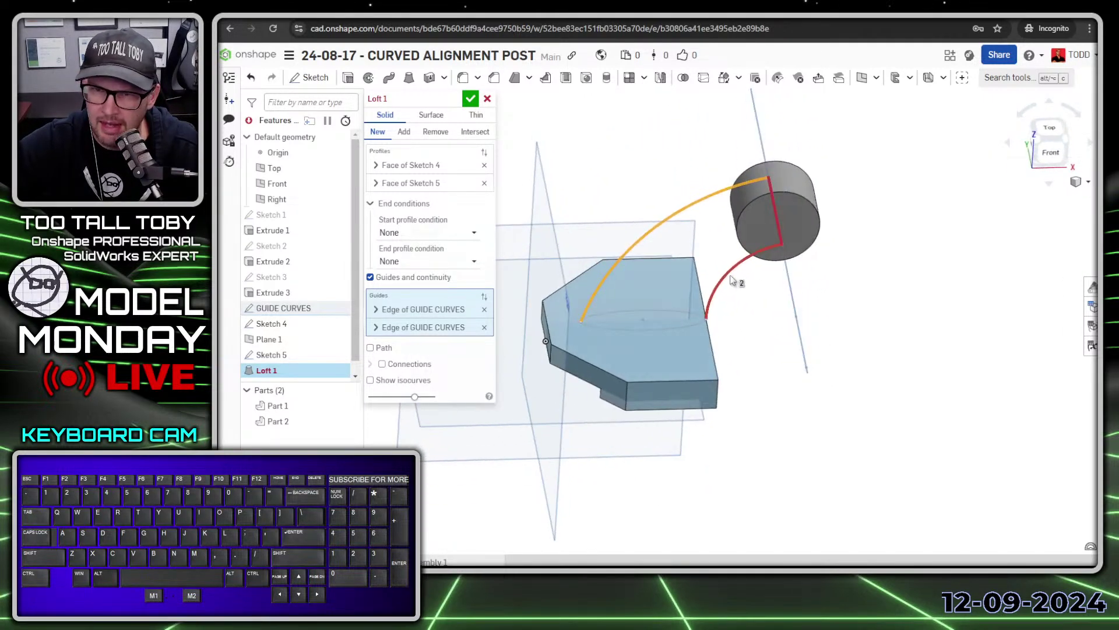
scroll(731, 276, up, 1)
middle_drag(740, 265, 810, 248)
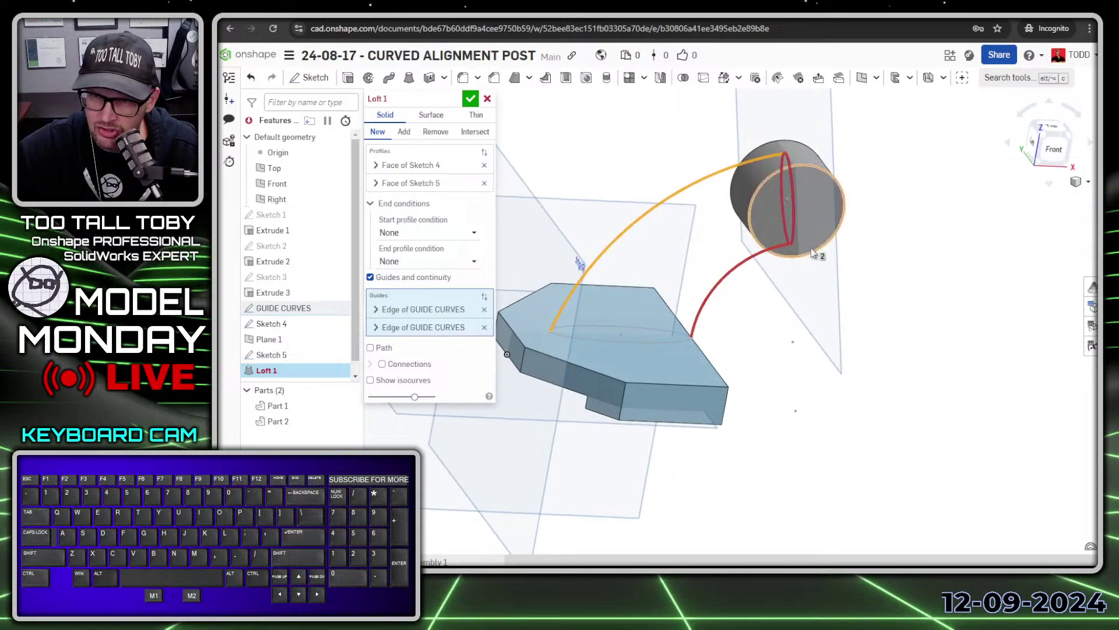
scroll(810, 247, up, 5)
middle_drag(742, 240, 768, 351)
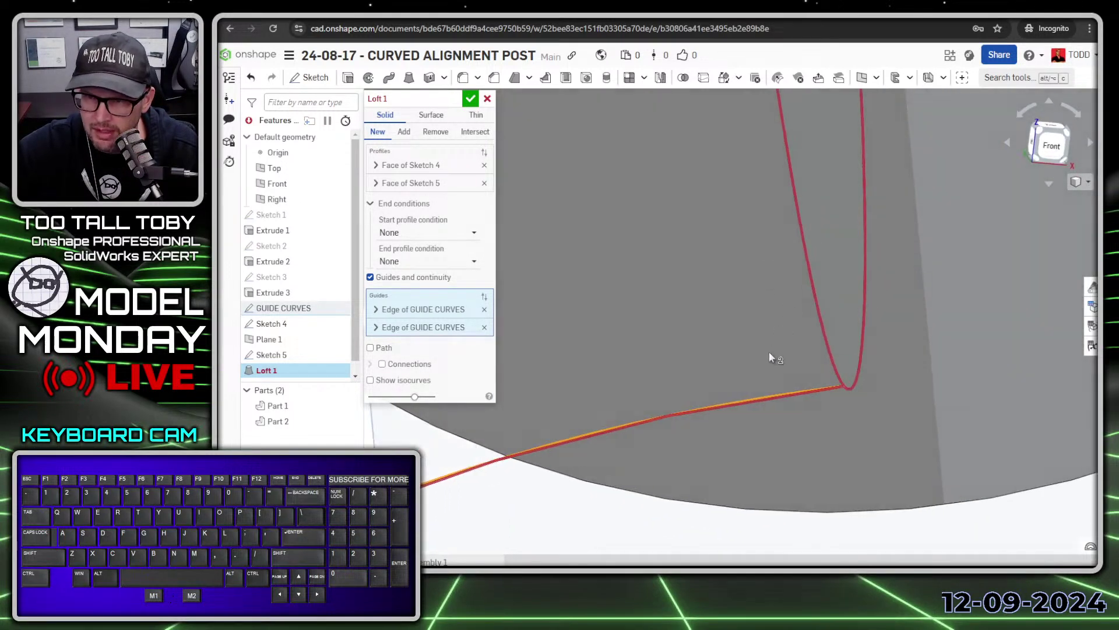
scroll(793, 362, up, 5)
middle_drag(862, 418, 886, 453)
scroll(889, 440, down, 5)
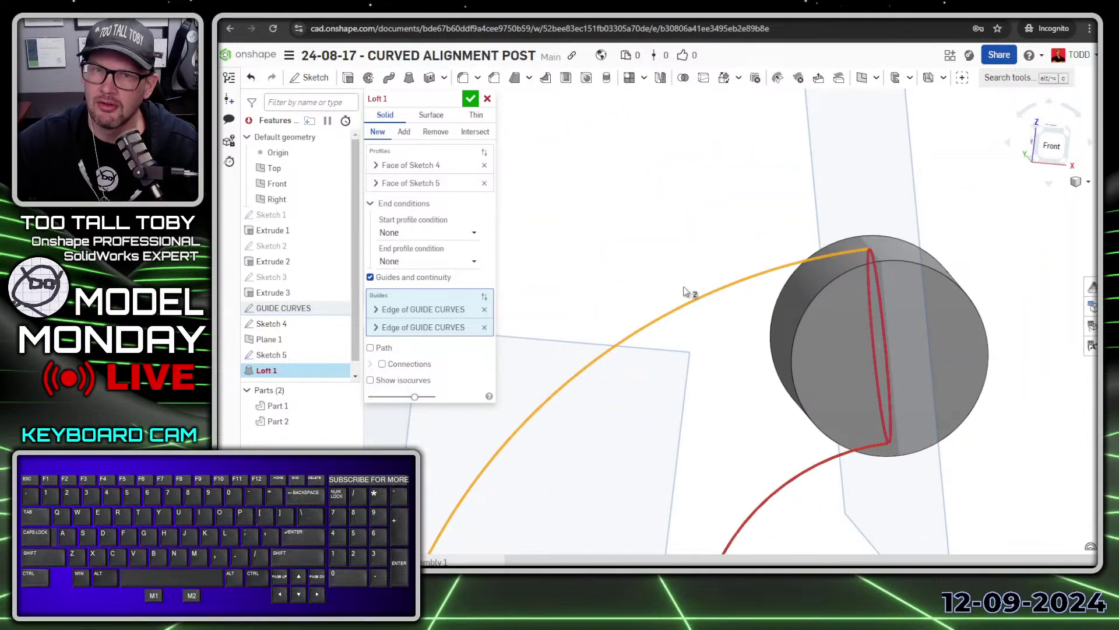
scroll(686, 292, down, 3)
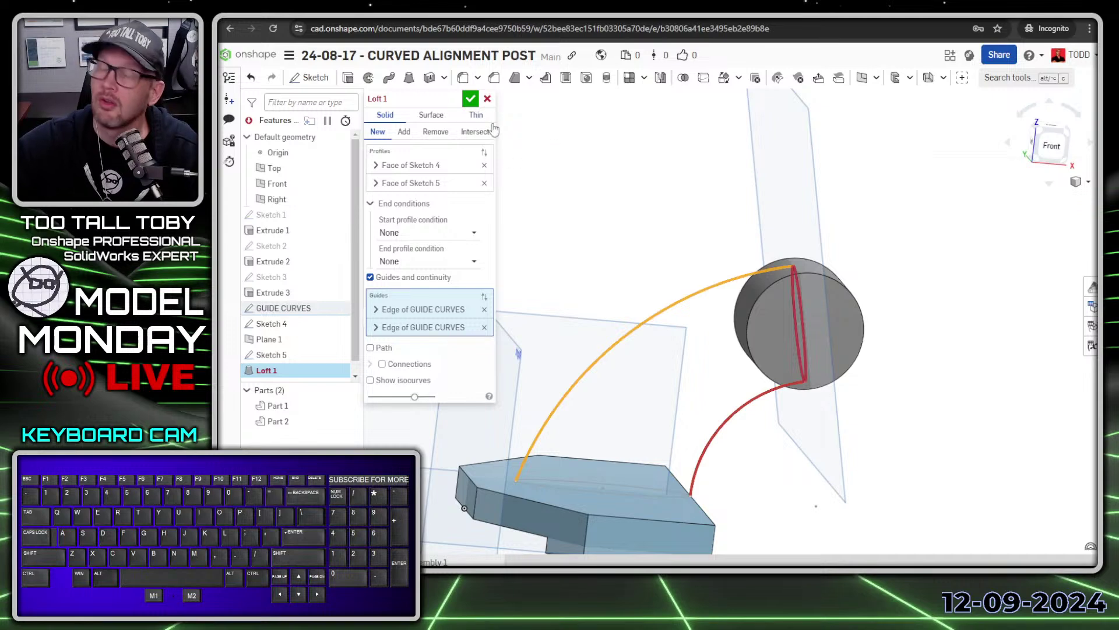
- Remove the inner guide curve from the loft's guides and accept the loft with only the outer one
click(483, 327)
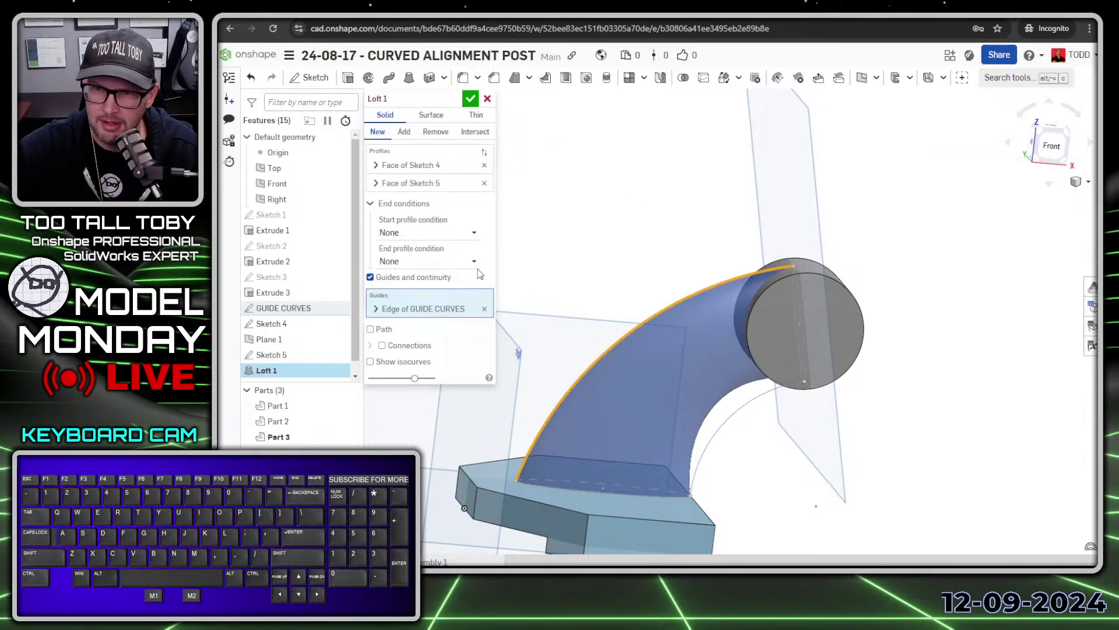
click(470, 98)
right_drag(758, 430, 718, 415)
- Roll the feature history back to just after Sketch 4, before Plane 1
mouse_move(320, 383)
mouse_down()
mouse_move(317, 371)
mouse_move(314, 402)
mouse_move(303, 371)
mouse_up()
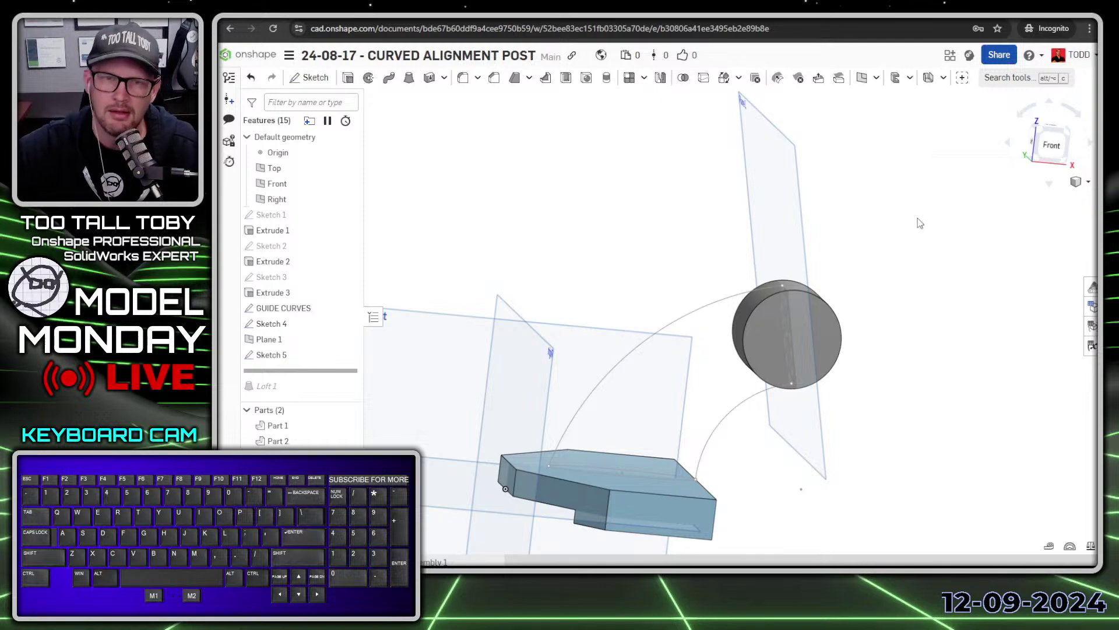
click(359, 372)
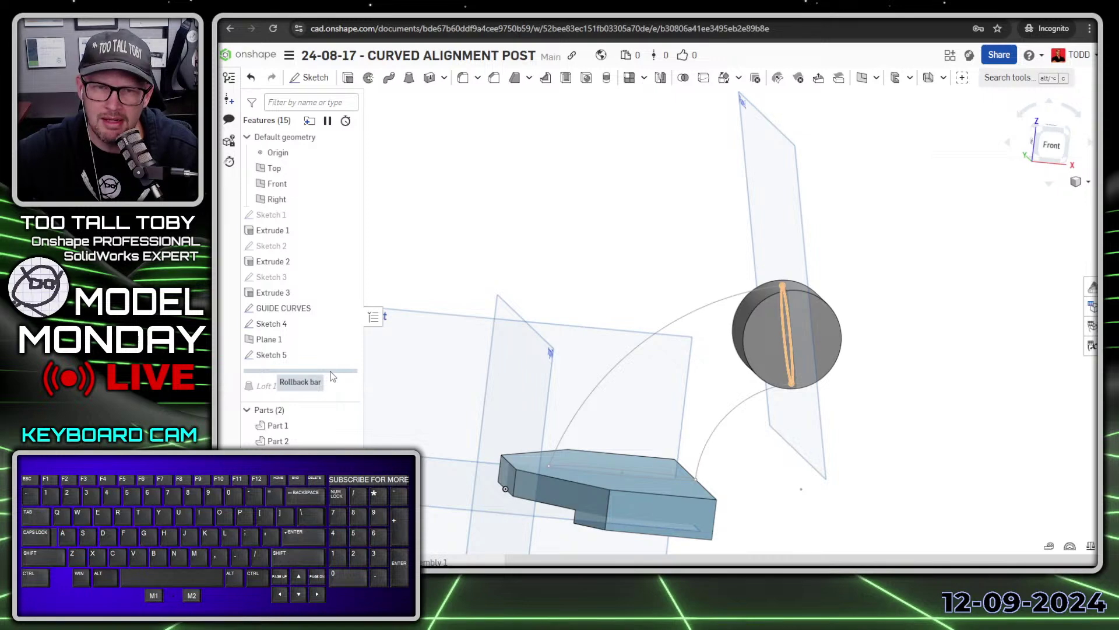
drag(330, 371, 325, 338)
scroll(895, 364, up, 2)
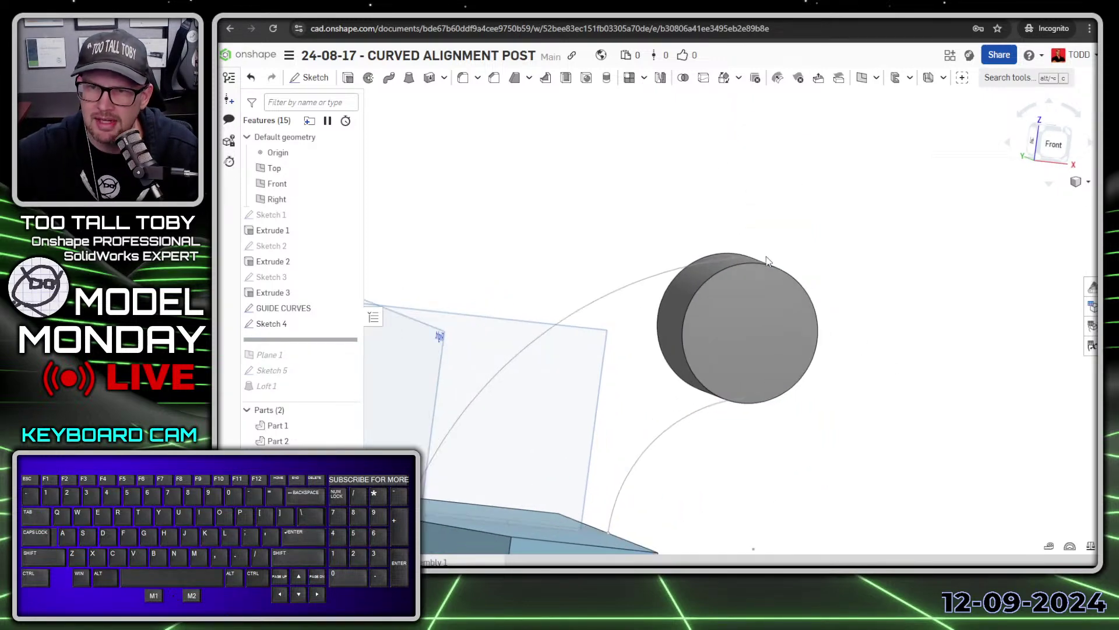
scroll(513, 277, down, 2)
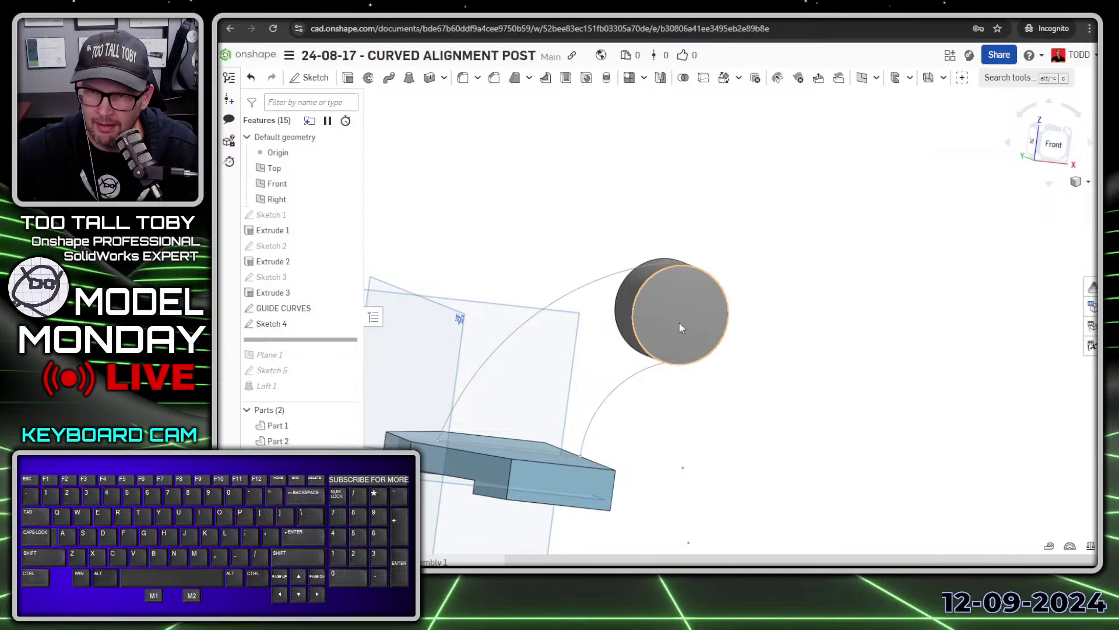
- Edit the GUIDE CURVES sketch and draw a line joining the cylinder-side ends of the outer and inner guide curves
double_click(335, 308)
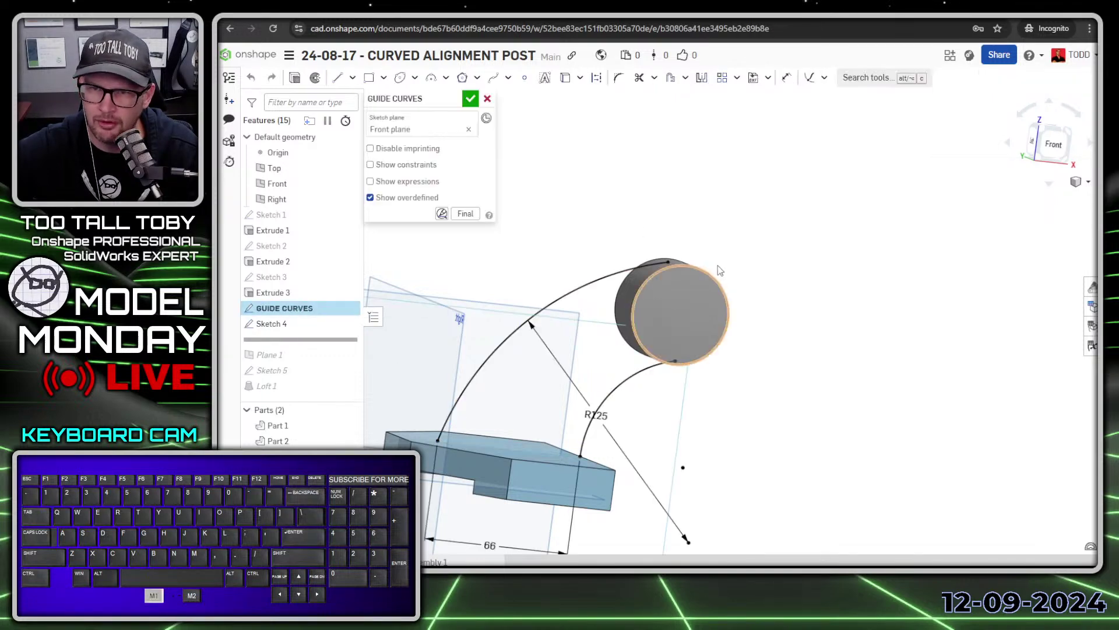
key(s)
click(704, 187)
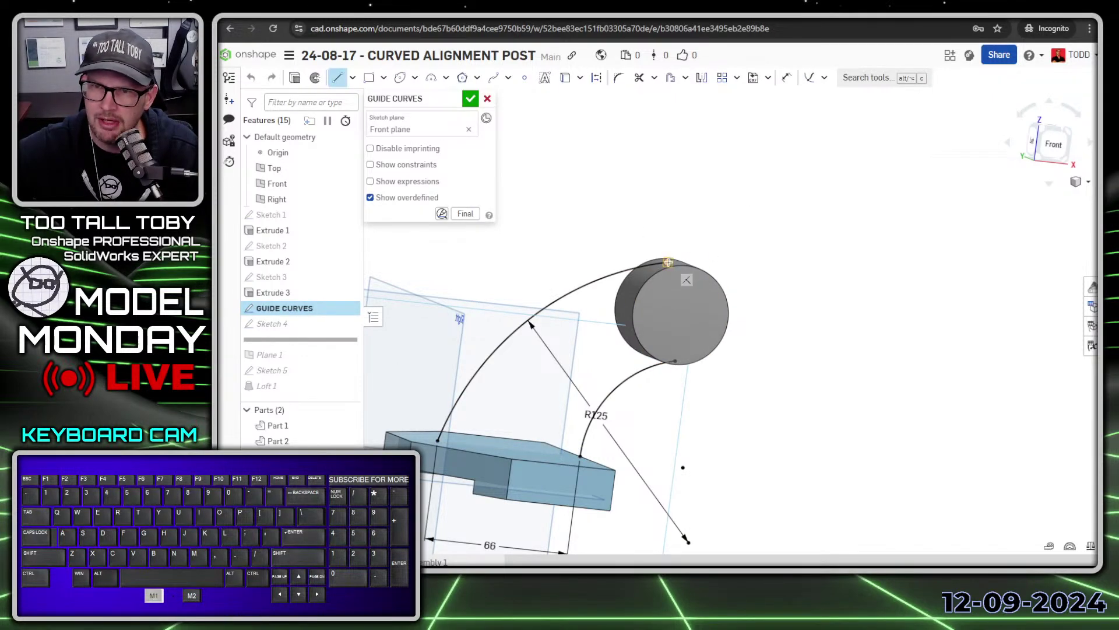
click(675, 360)
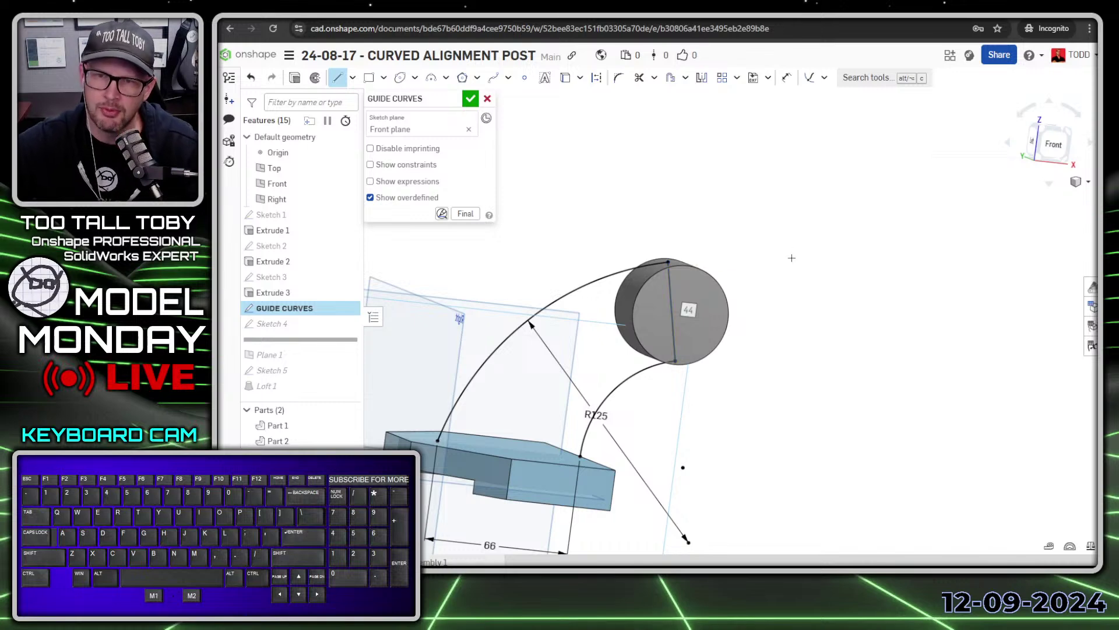
key(Escape)
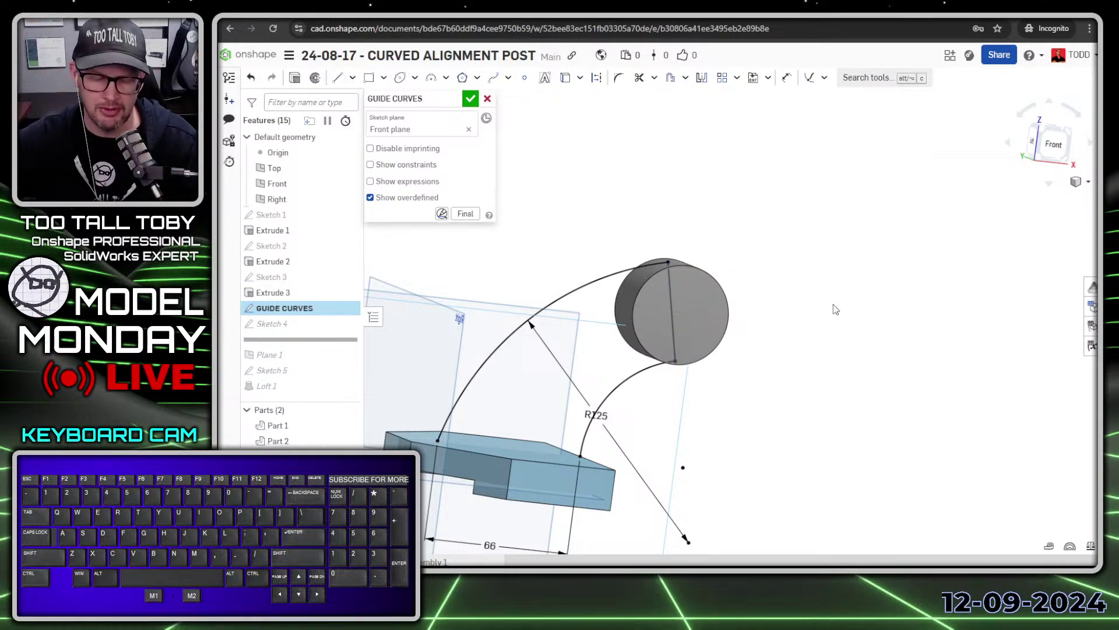
- Examine from the front how the connecting line meets the outer and inner guide curves at the cylinder
key(n)
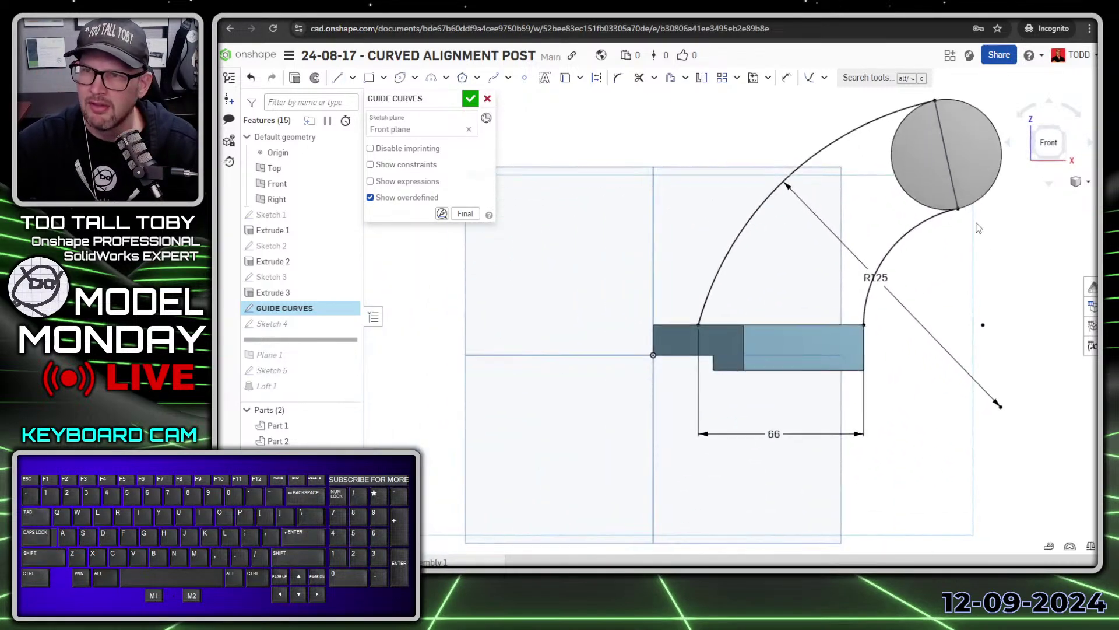
scroll(807, 223, up, 6)
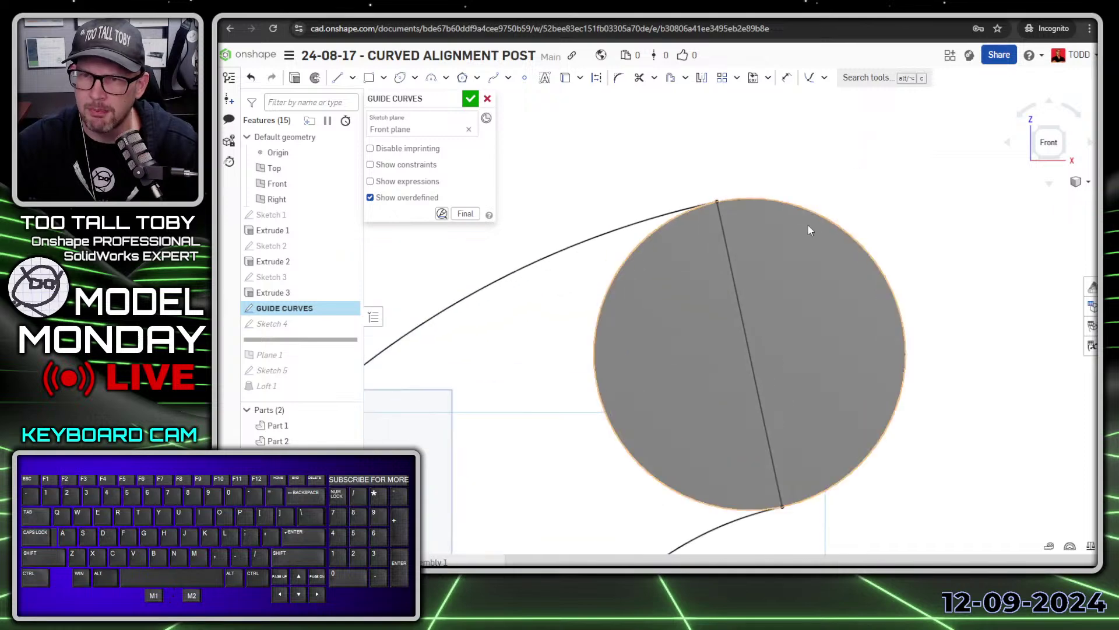
key(s)
click(718, 193)
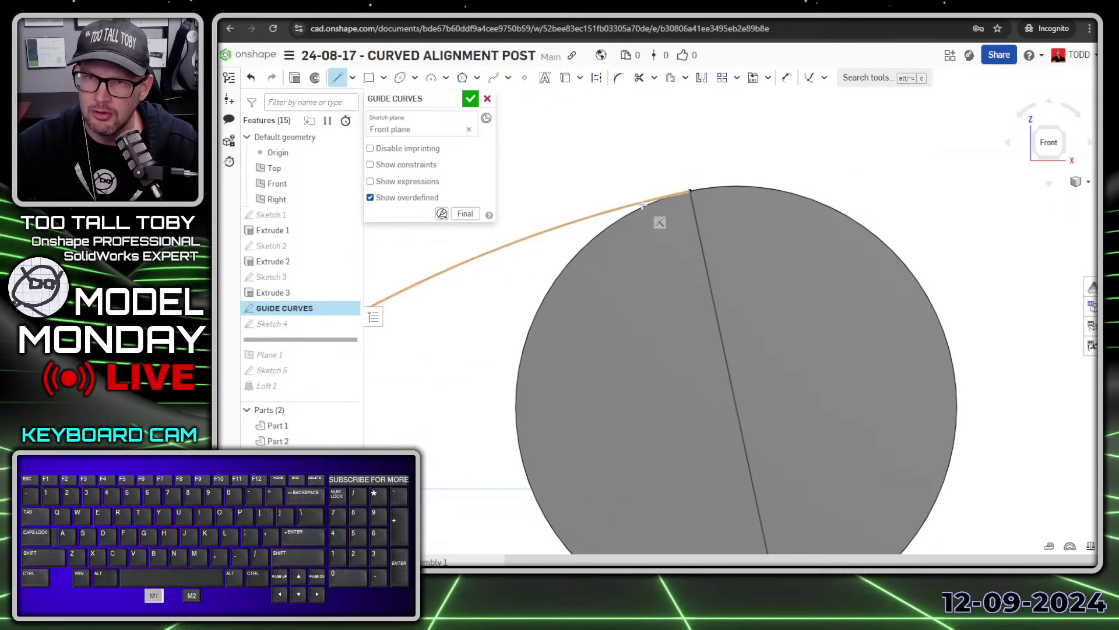
scroll(750, 260, down, 3)
key(alt+1)
click(673, 224)
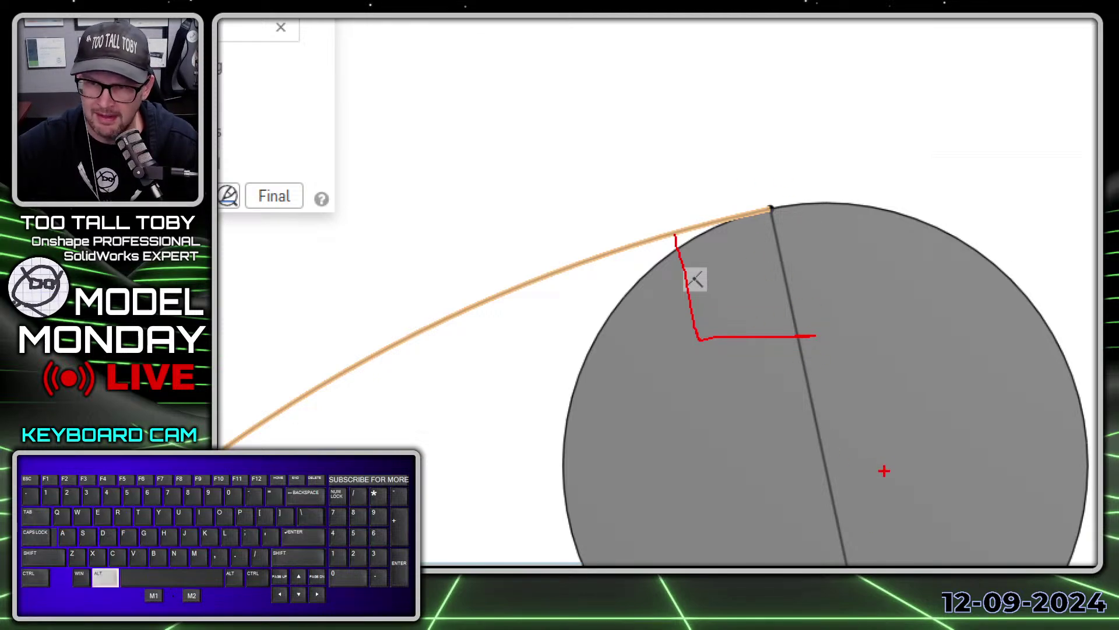
key(alt+1)
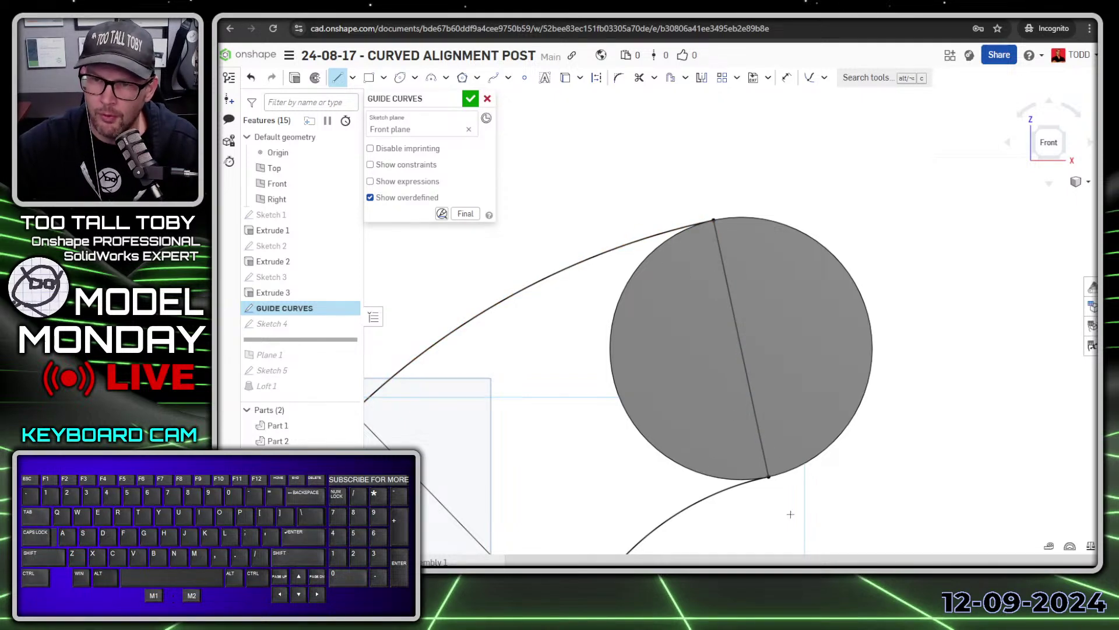
key(alt+1)
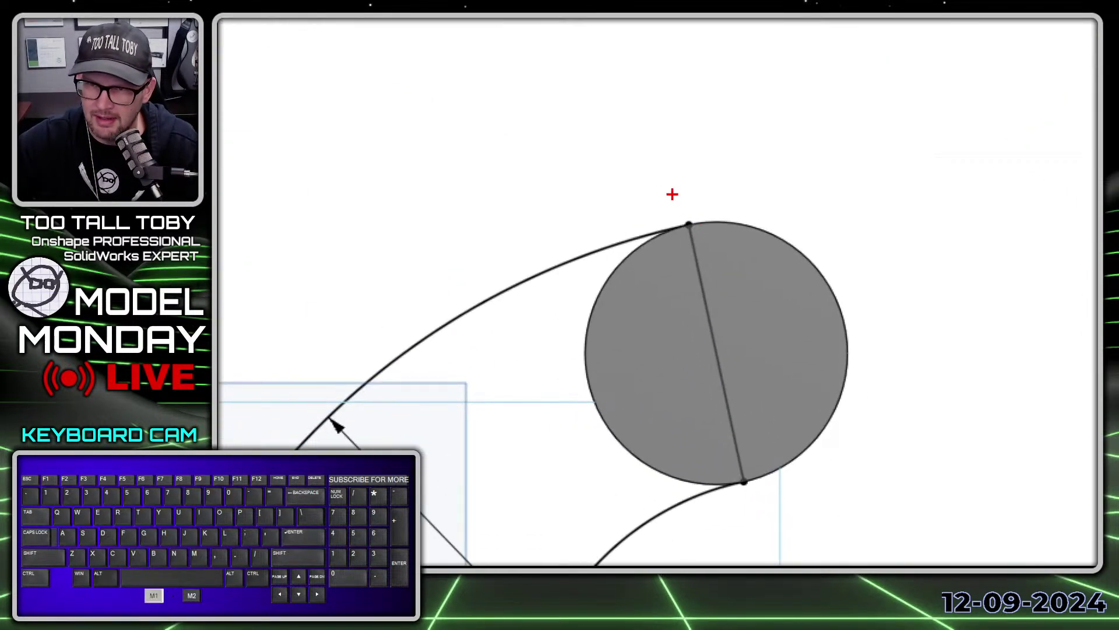
drag(667, 190, 763, 408)
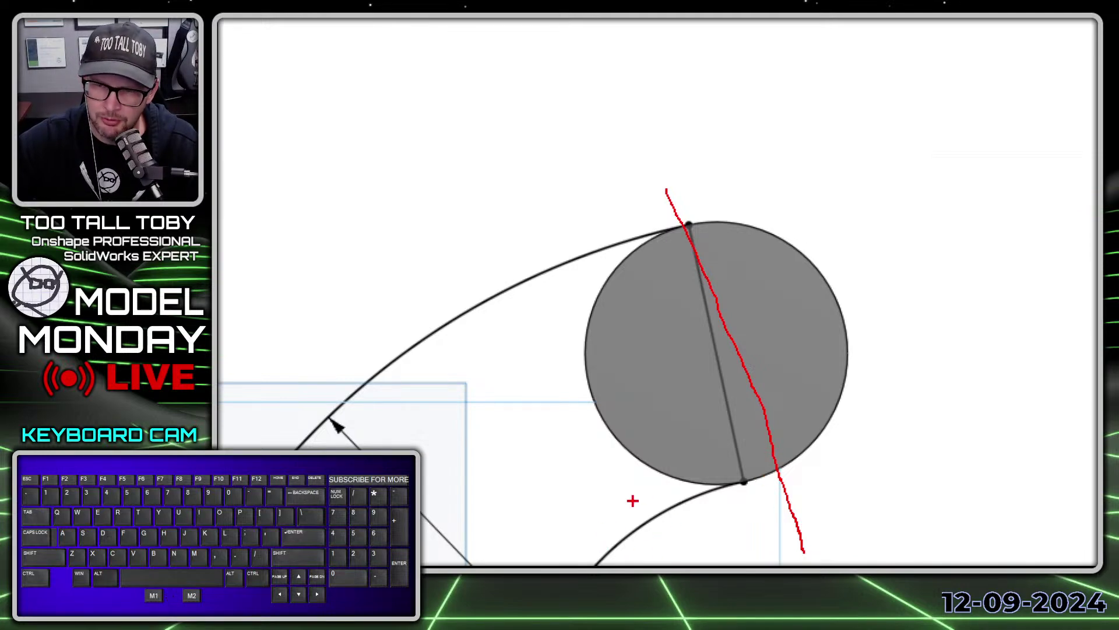
drag(640, 530, 650, 514)
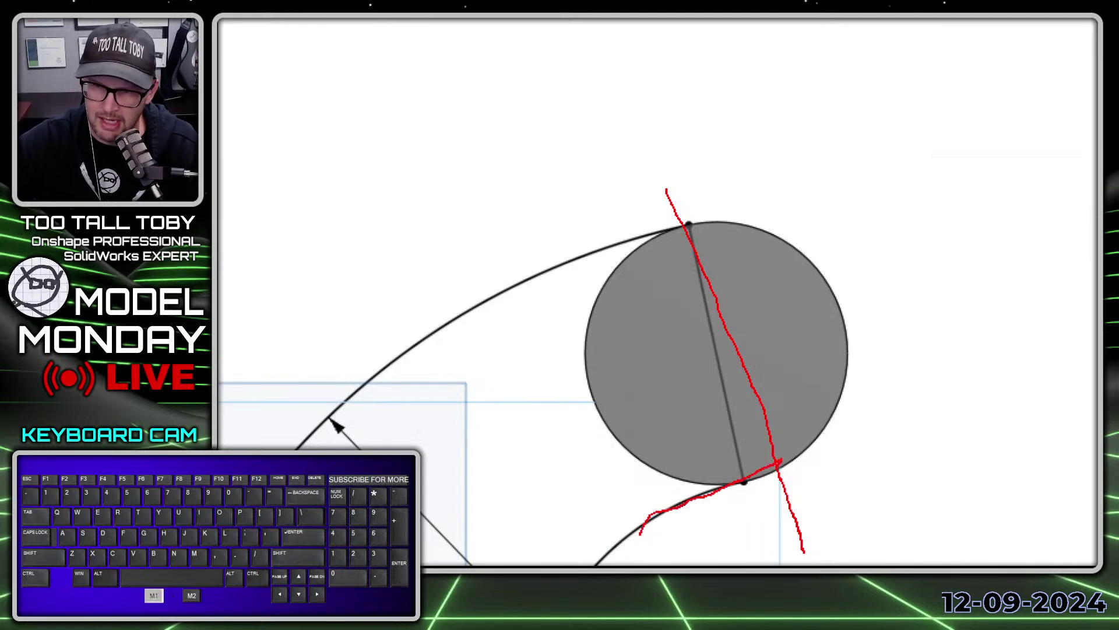
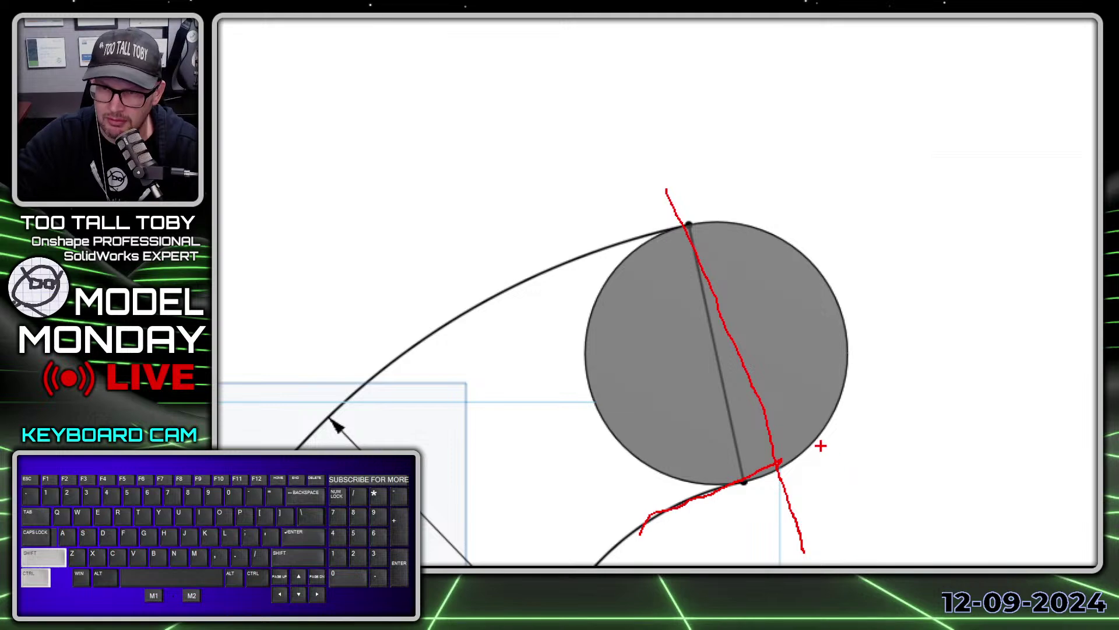
ctrl+shift+drag(821, 445, 900, 515)
drag(845, 389, 843, 427)
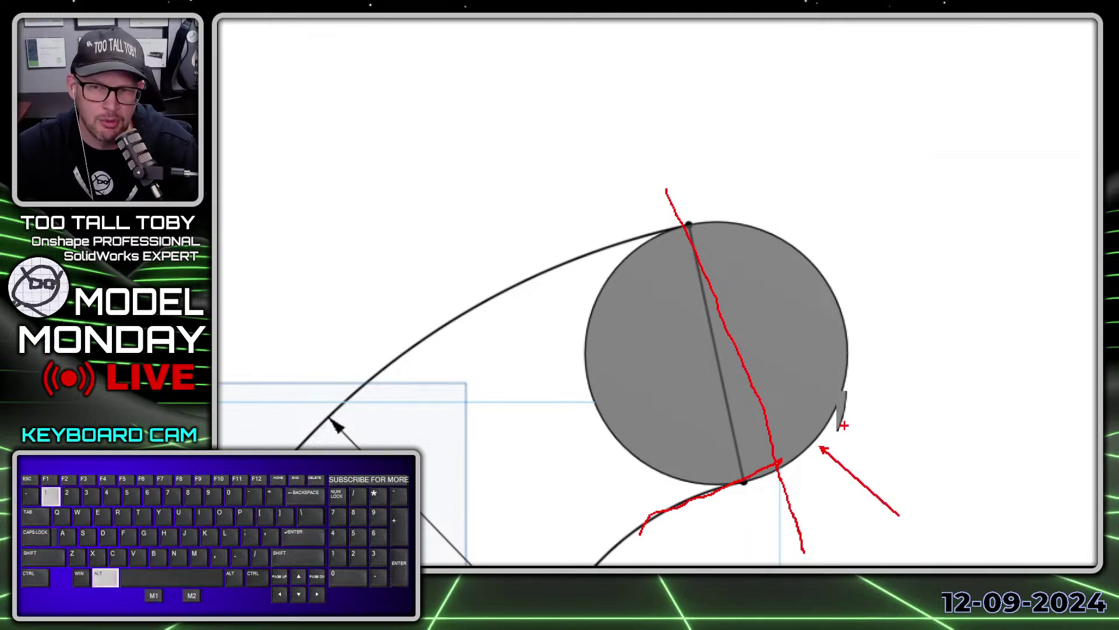
key(alt+1)
scroll(842, 486, down, 3)
ctrl+middle_drag(839, 487, 778, 321)
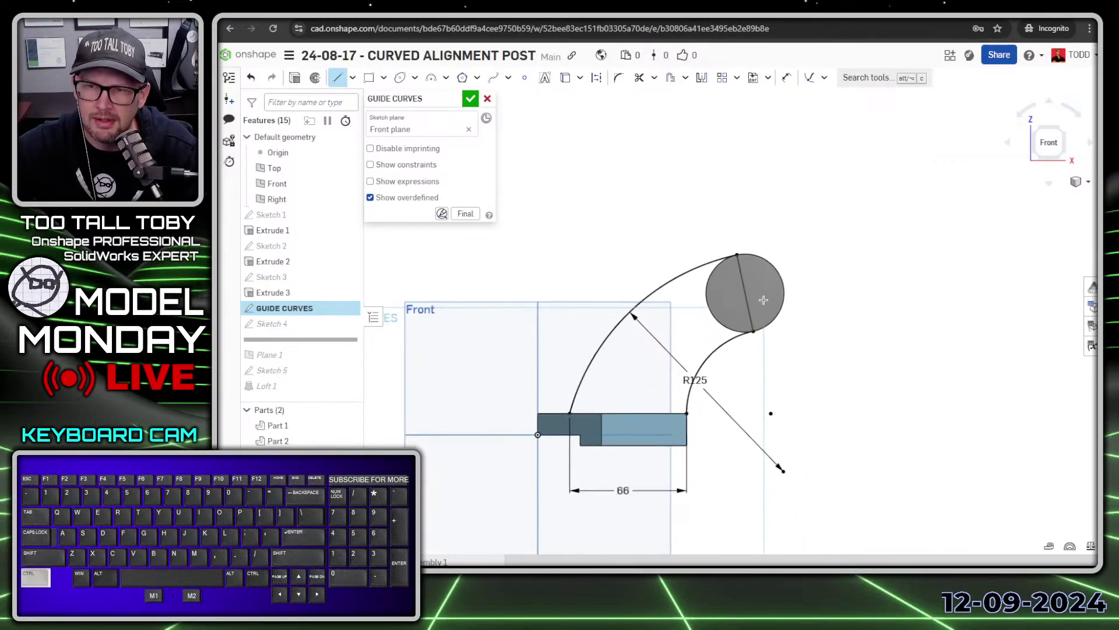
scroll(708, 344, up, 3)
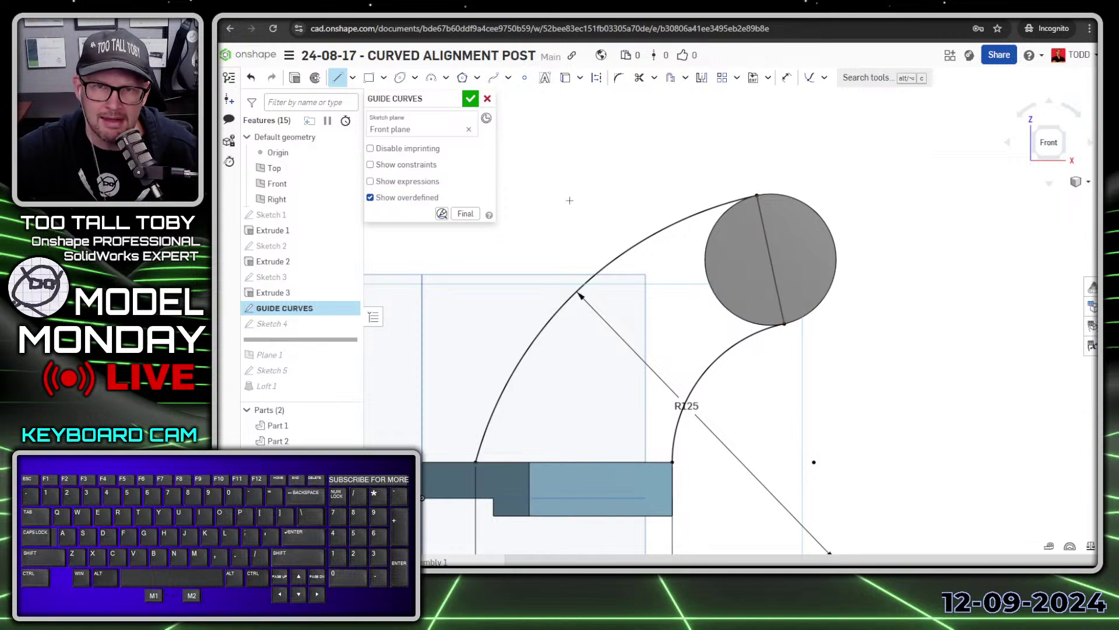
- Accept the GUIDE CURVES sketch and roll the feature history forward to just after Plane 1
click(471, 99)
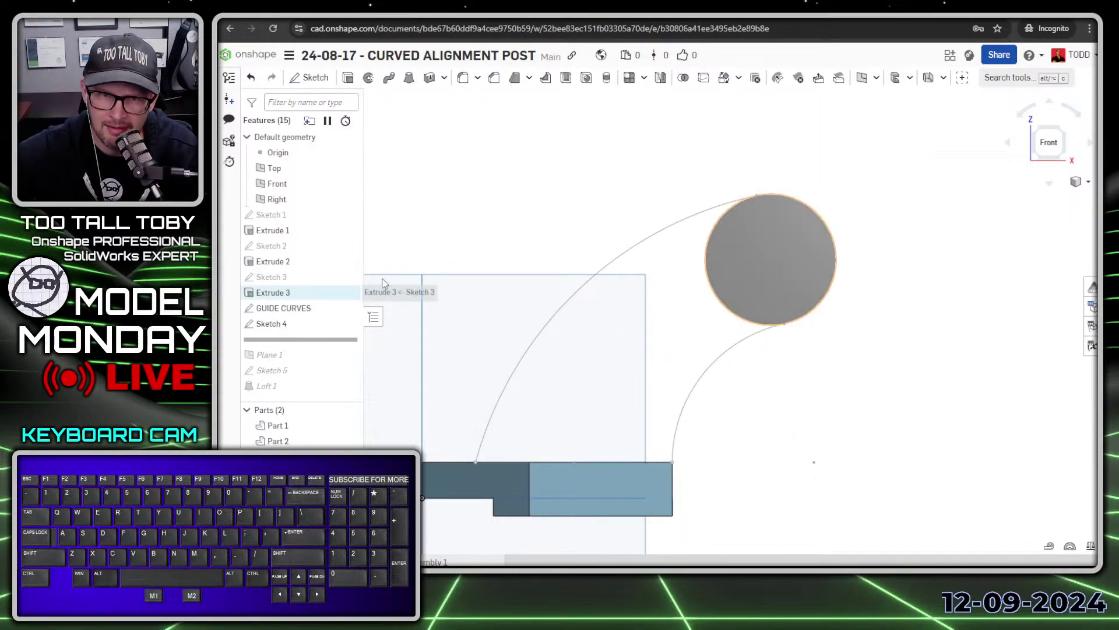
click(551, 179)
scroll(674, 344, down, 2)
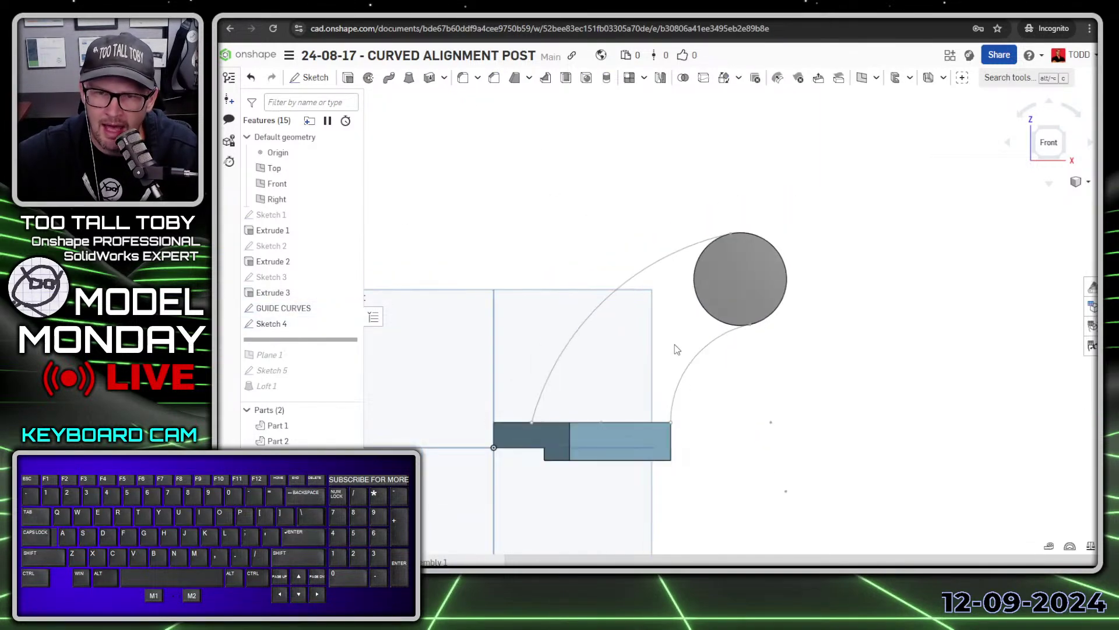
right_drag(674, 343, 695, 449)
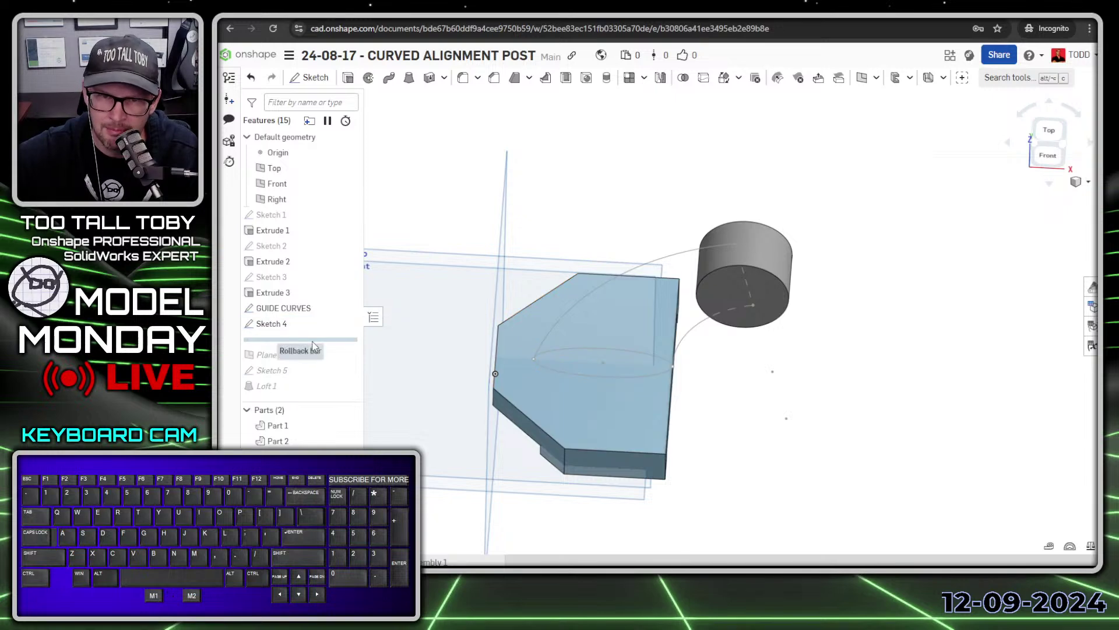
drag(311, 340, 295, 363)
right_drag(619, 397, 652, 344)
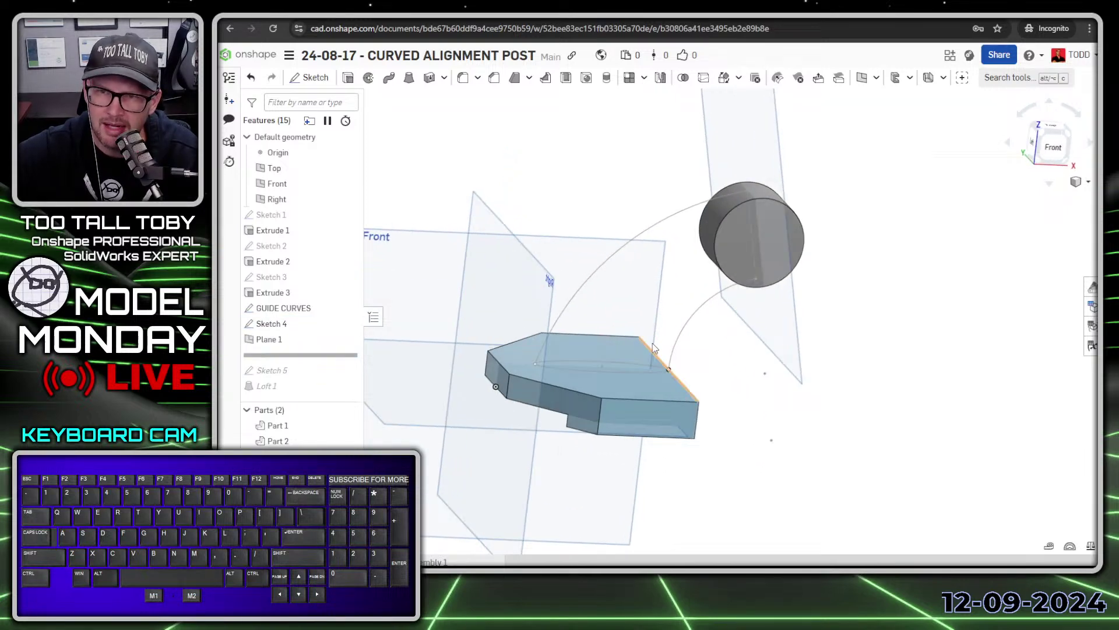
- Edit Plane 1 to replace its curve-point references with a Line angle definition through the line joining the guide curve ends
right_click(277, 341)
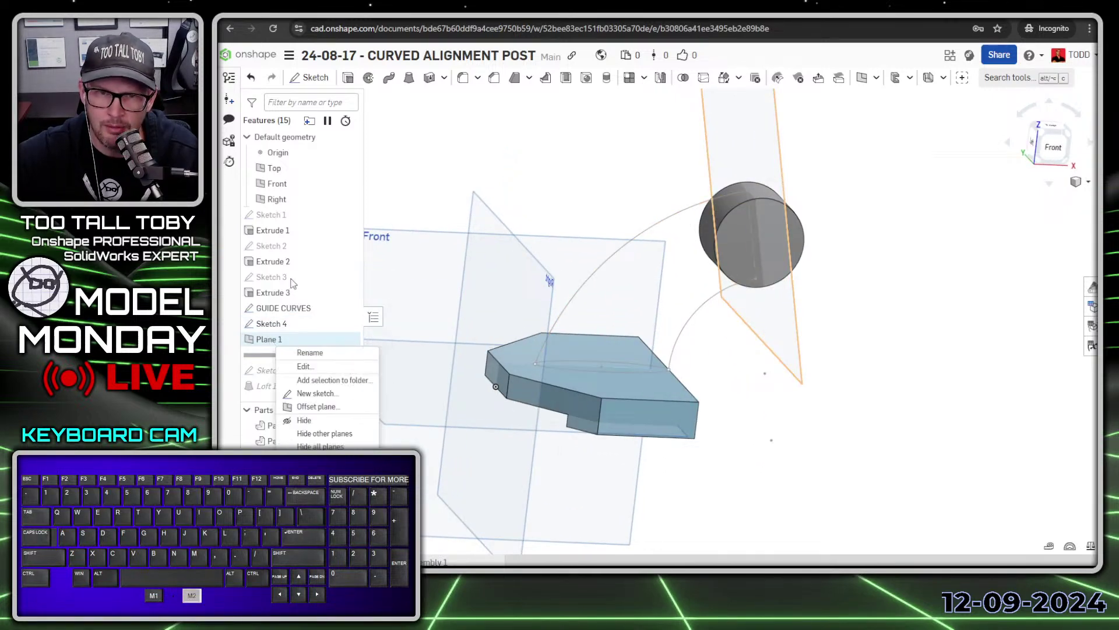
click(303, 365)
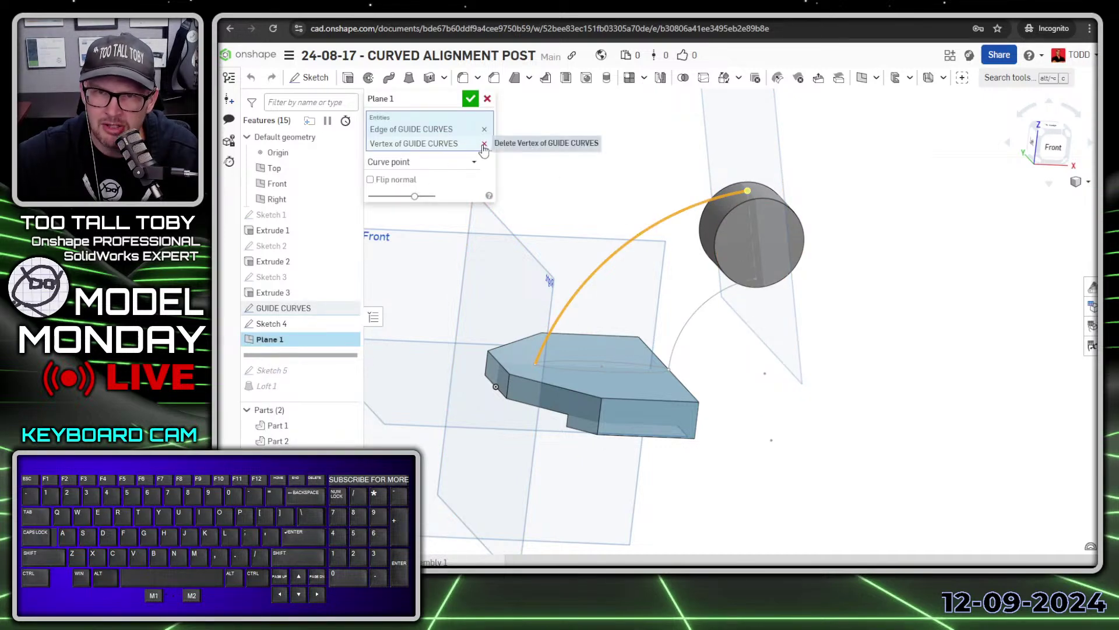
click(484, 144)
click(484, 129)
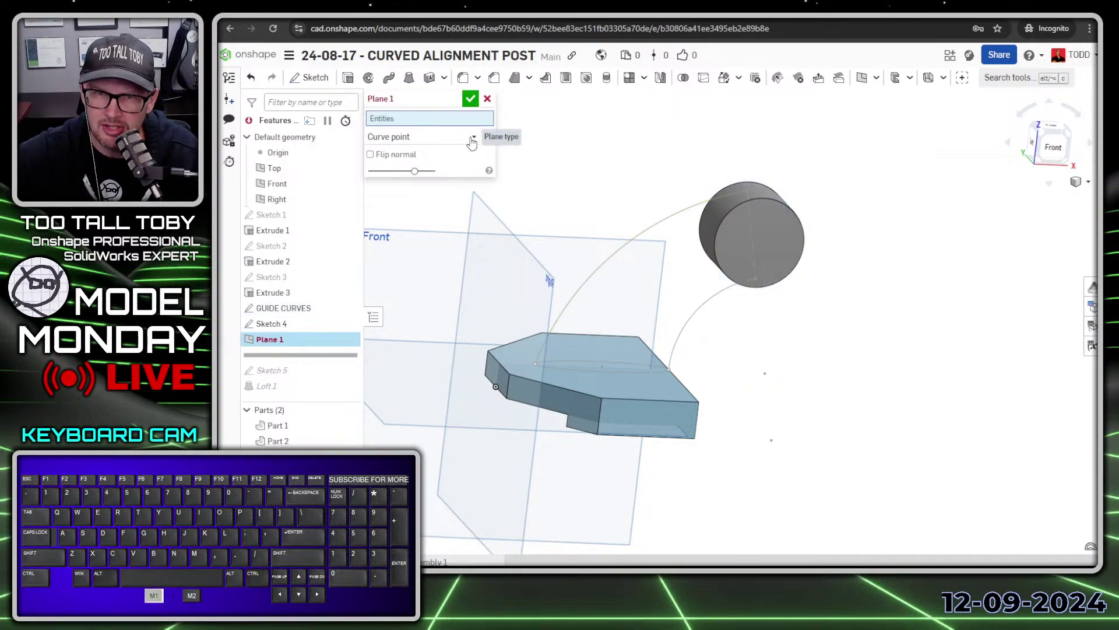
click(474, 136)
click(389, 185)
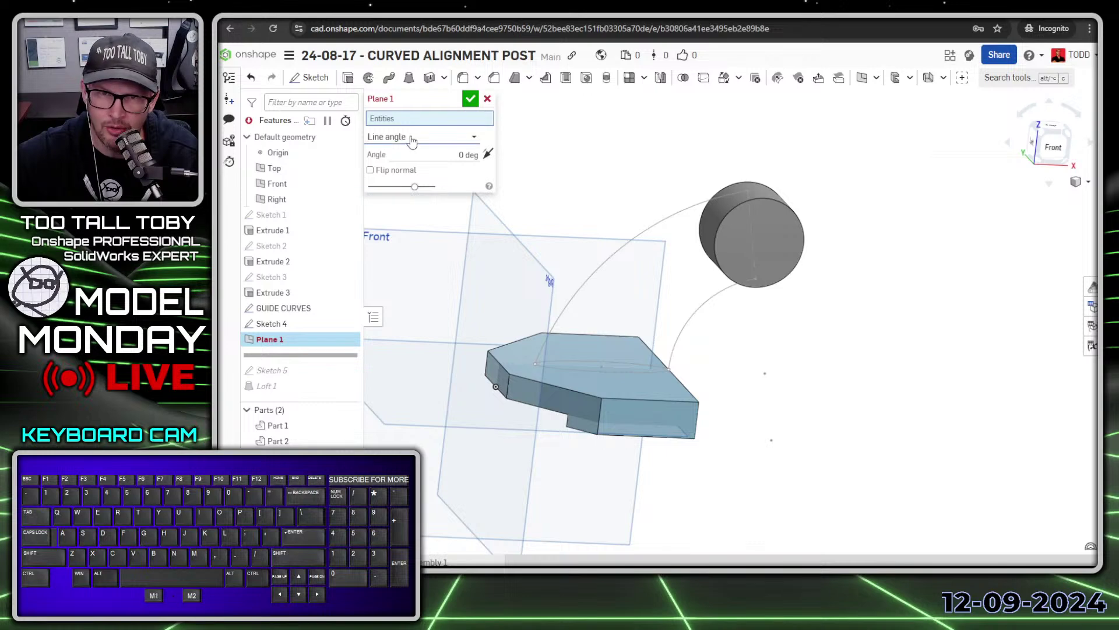
click(751, 226)
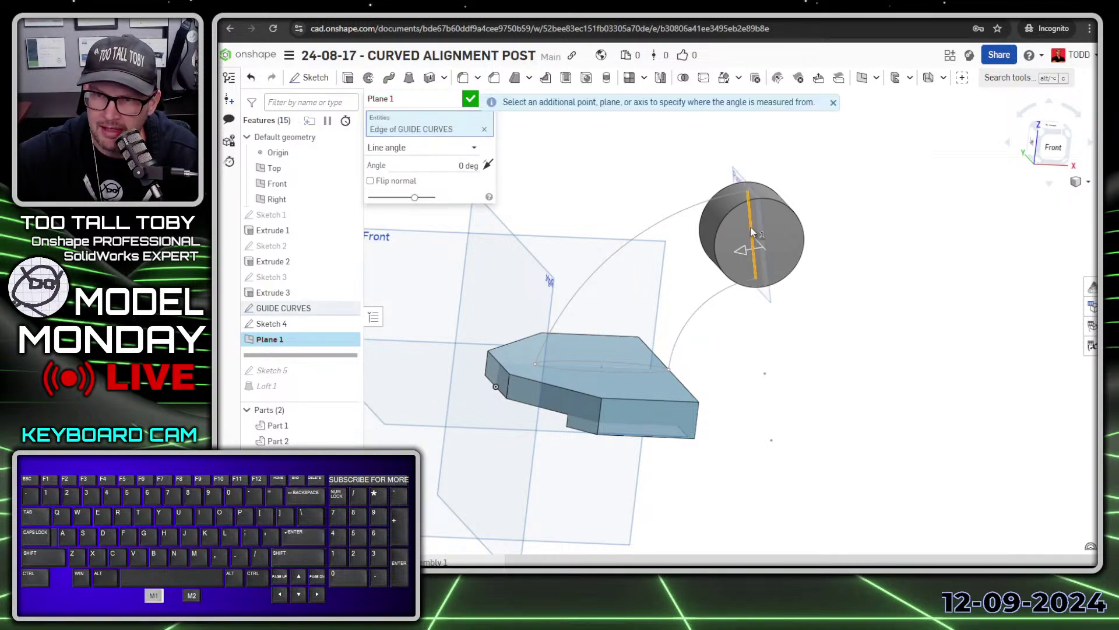
- Try an angle of 90 degrees for Plane 1 about the connecting line
click(474, 166)
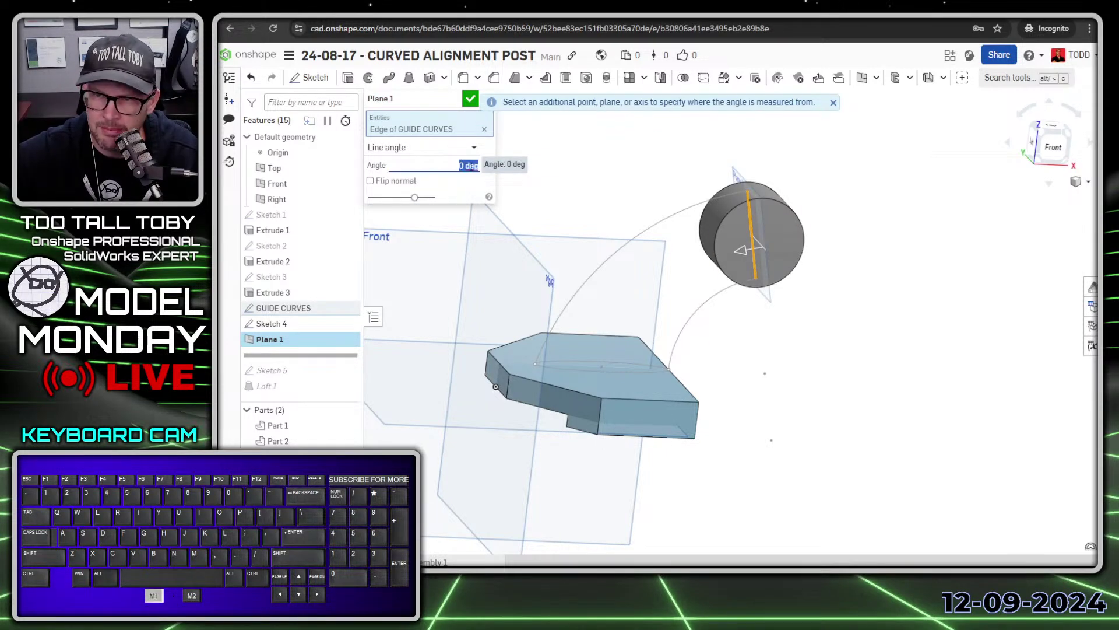
right_drag(809, 240, 816, 239)
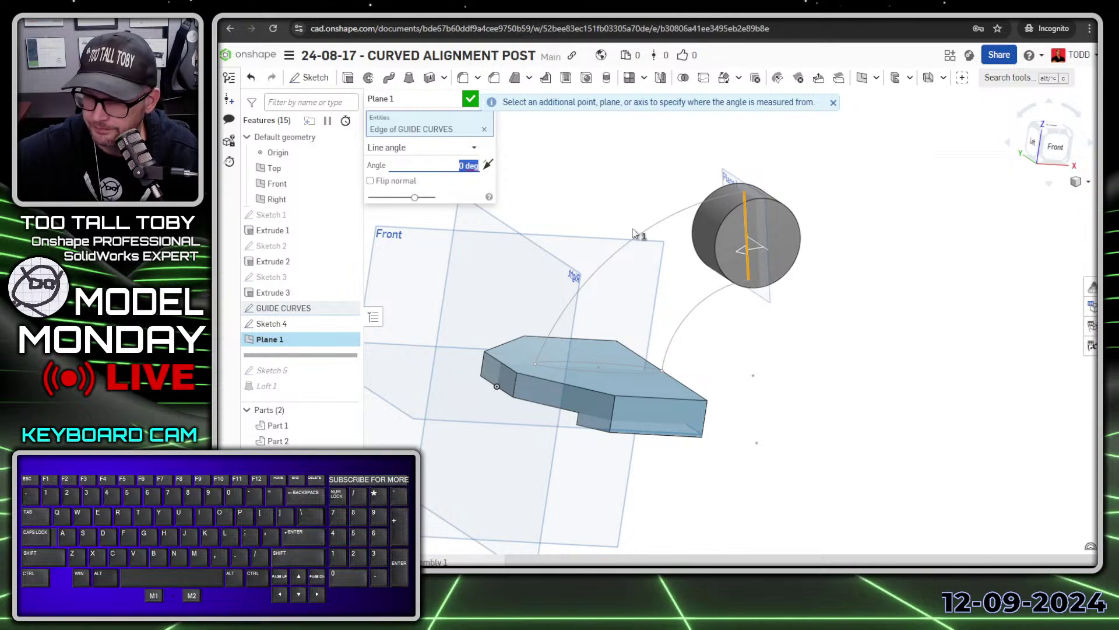
text(90)
key(Tab)
right_drag(647, 239, 883, 321)
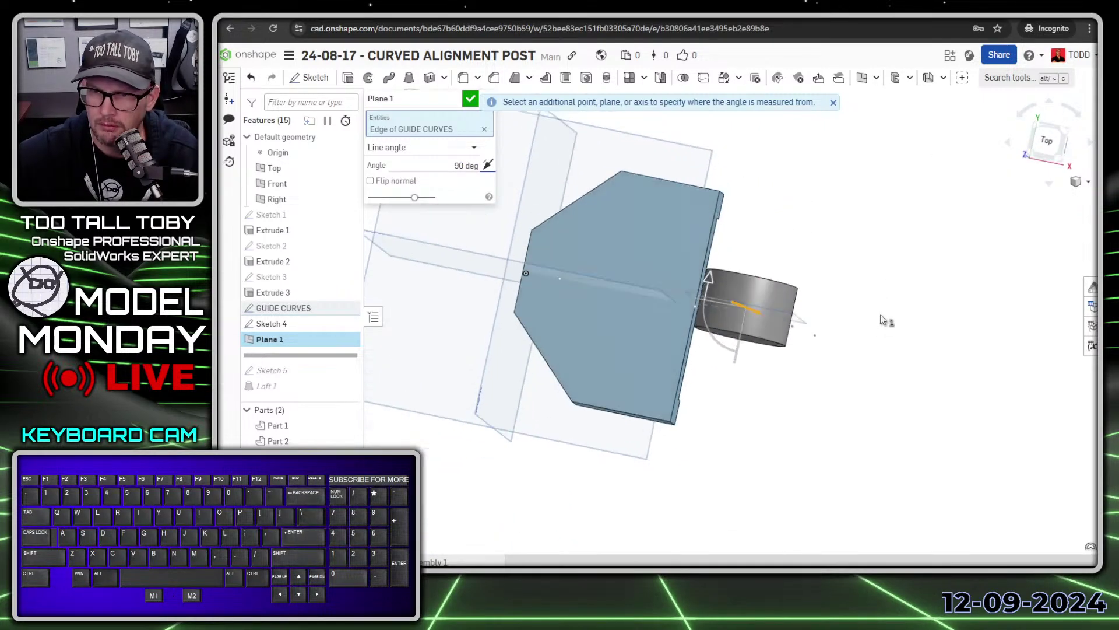
- Set Plane 1's angle to 0 degrees and accept the plane
click(449, 166)
text(0)
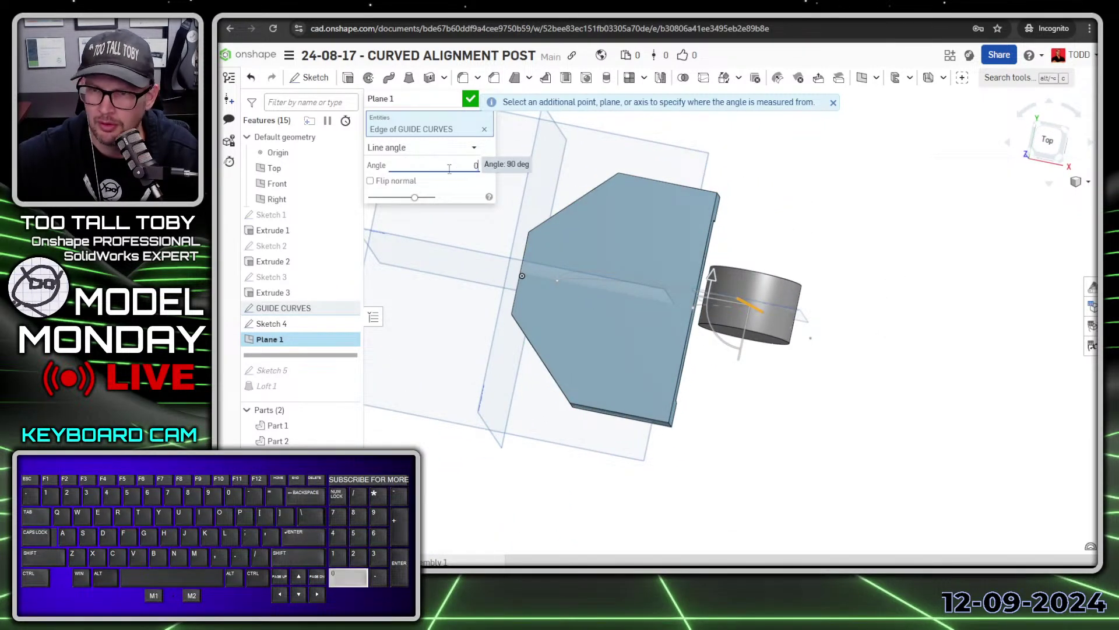
key(Tab)
right_drag(672, 222, 872, 317)
scroll(784, 210, up, 3)
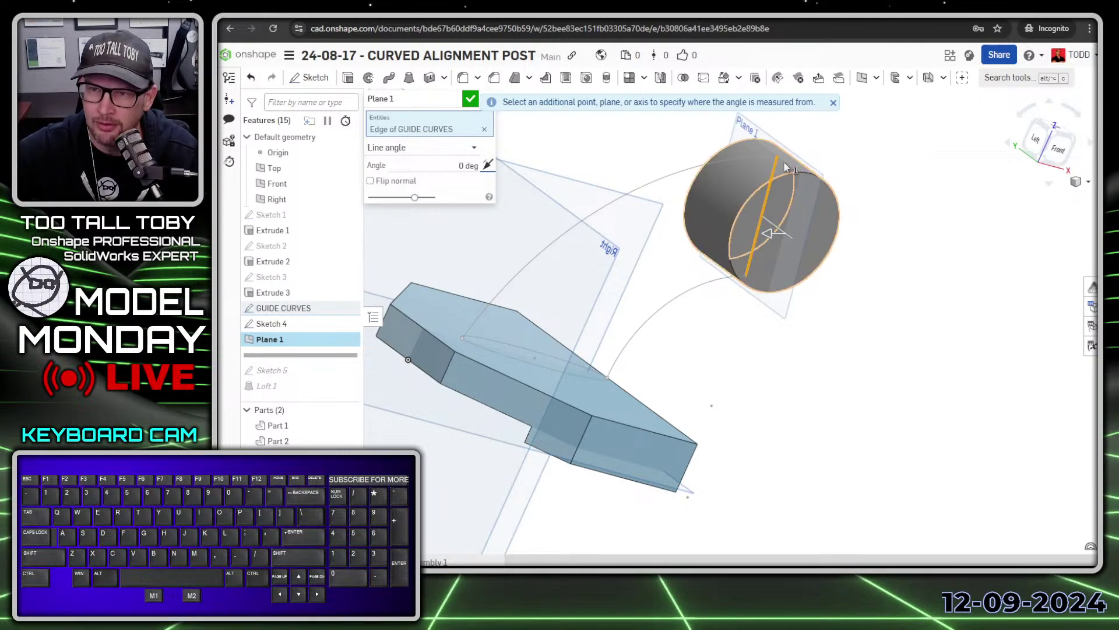
click(470, 101)
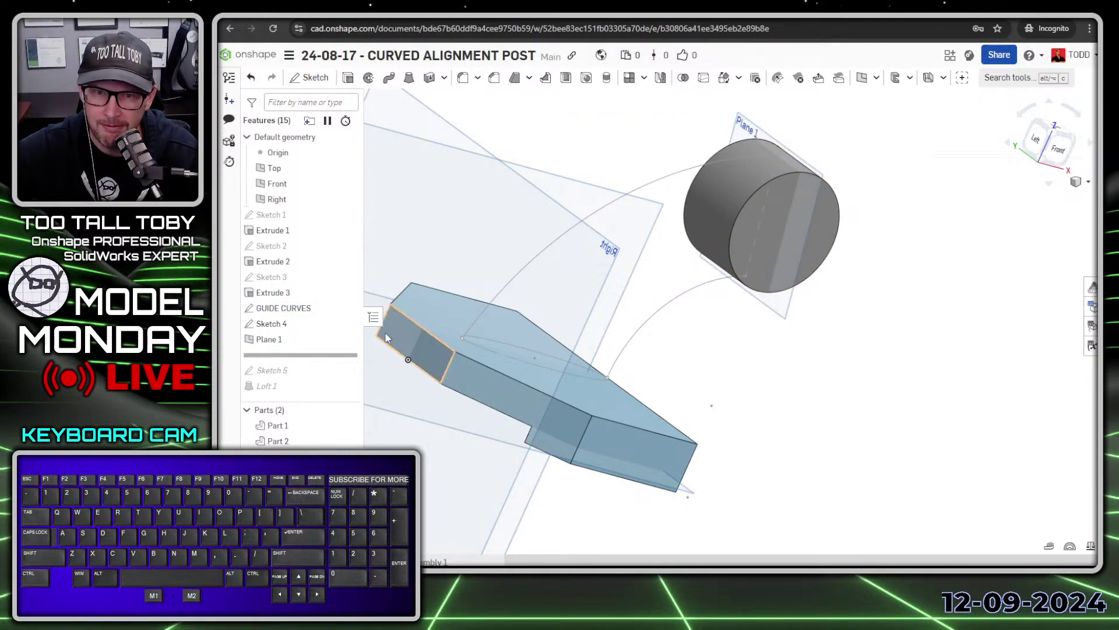
- Roll the feature history forward past Sketch 5 and Loft 1 to rebuild the curved post
mouse_move(323, 357)
mouse_down()
mouse_move(326, 381)
mouse_move(323, 371)
mouse_up()
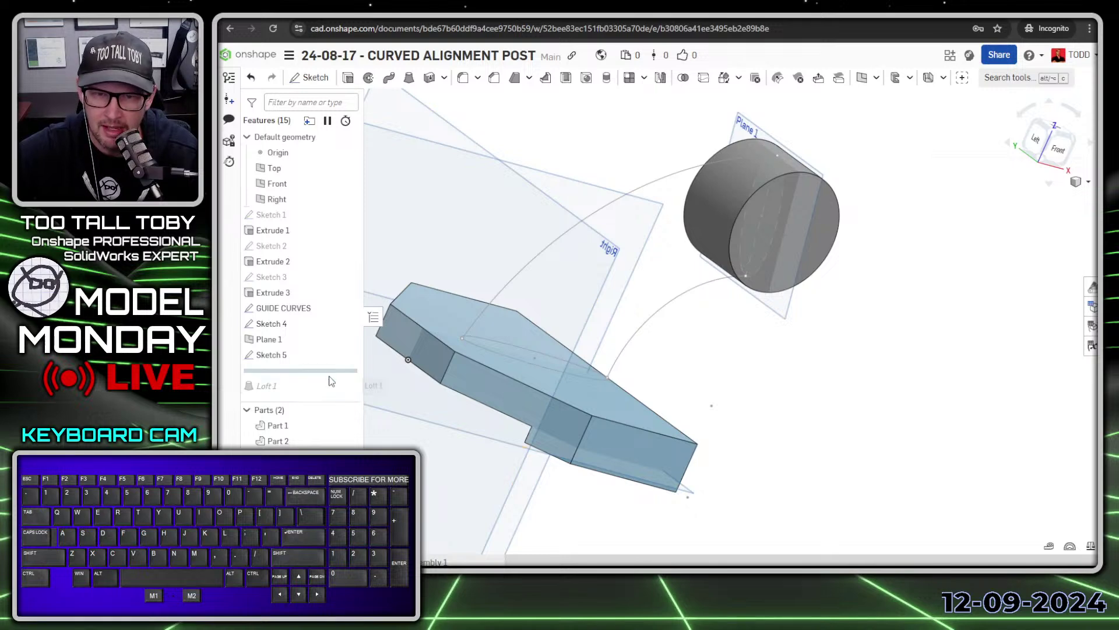
drag(326, 371, 305, 398)
middle_drag(784, 320, 718, 367)
scroll(717, 369, down, 3)
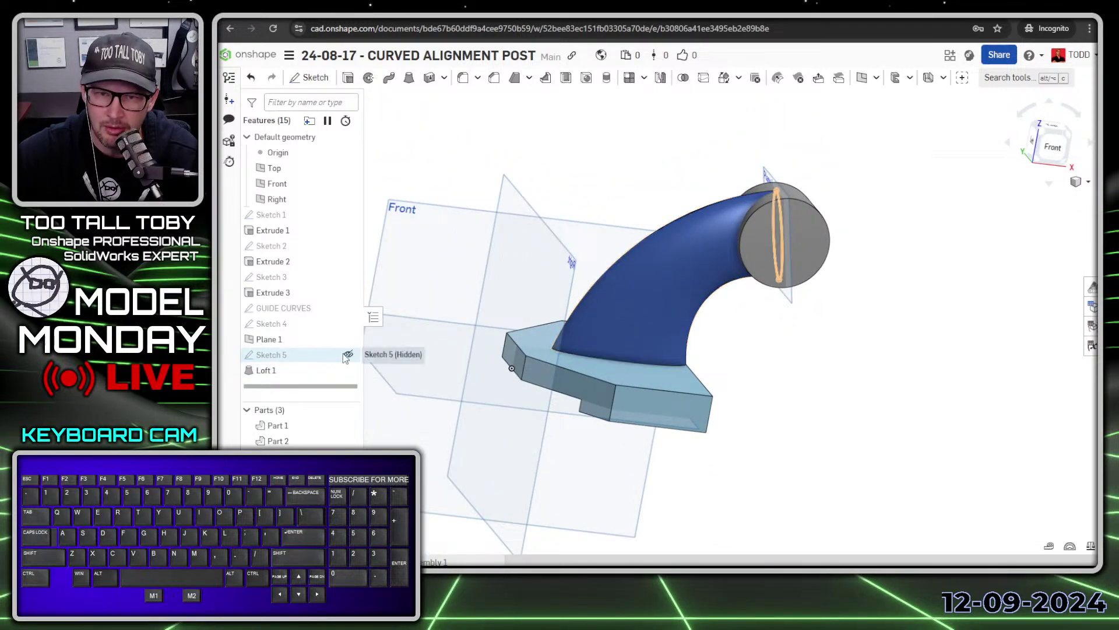
- Show the GUIDE CURVES sketch and edit Loft 1 to add the inner guide curve to its existing guide selection
click(348, 308)
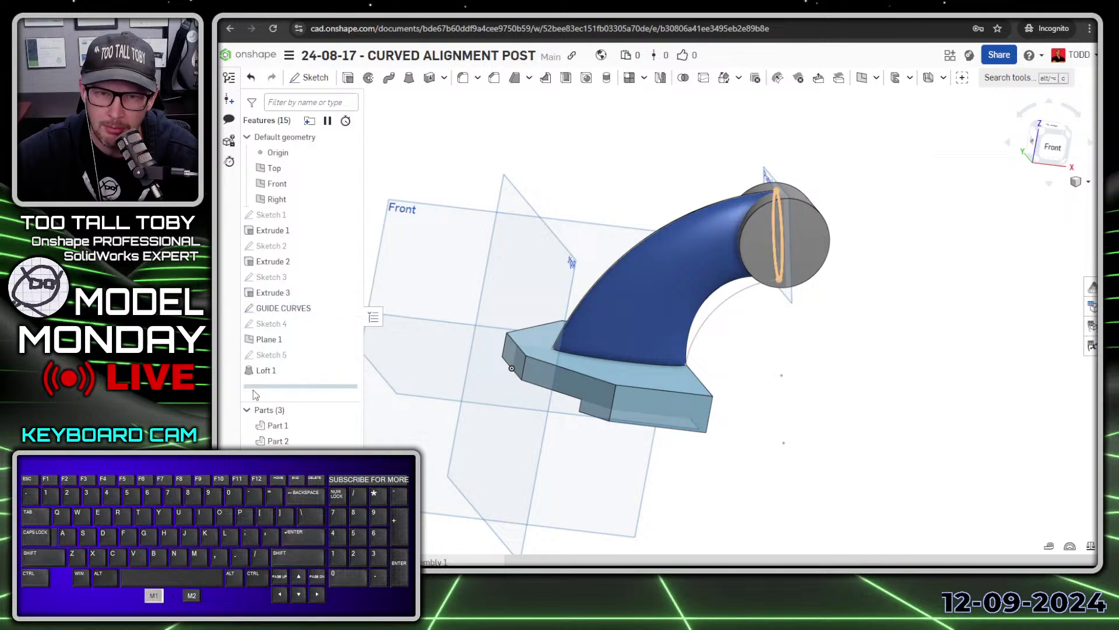
double_click(265, 371)
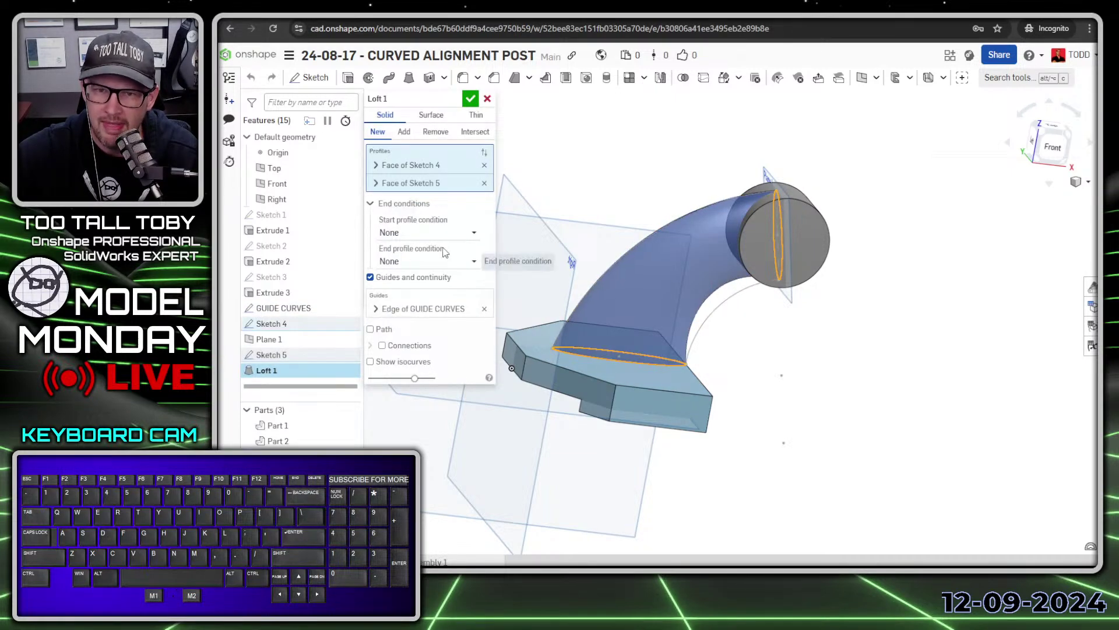
click(376, 308)
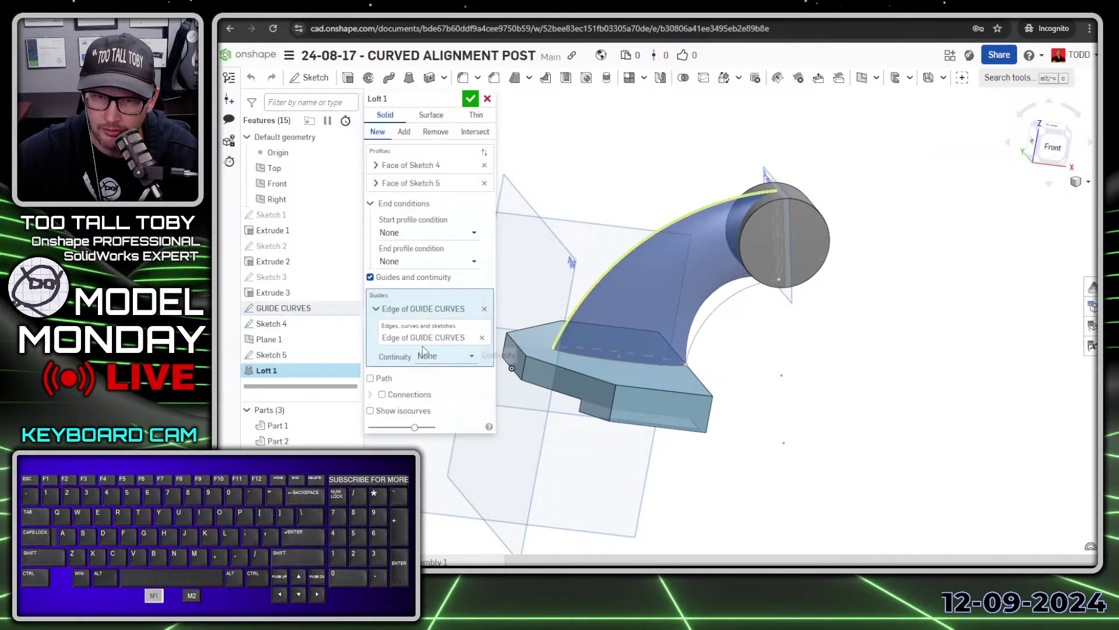
click(637, 362)
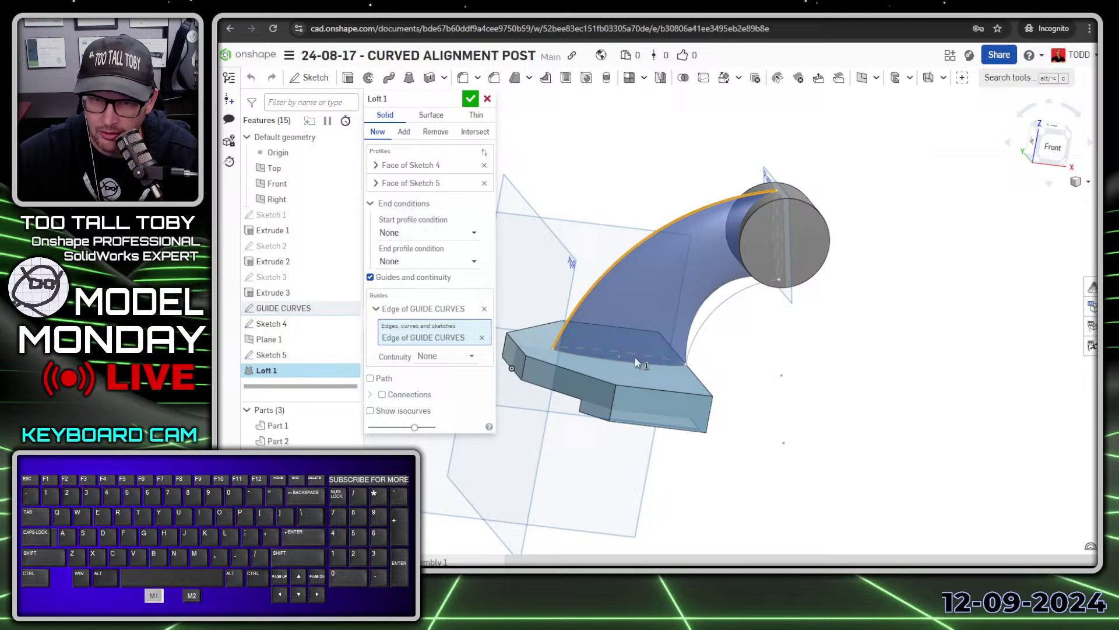
click(713, 322)
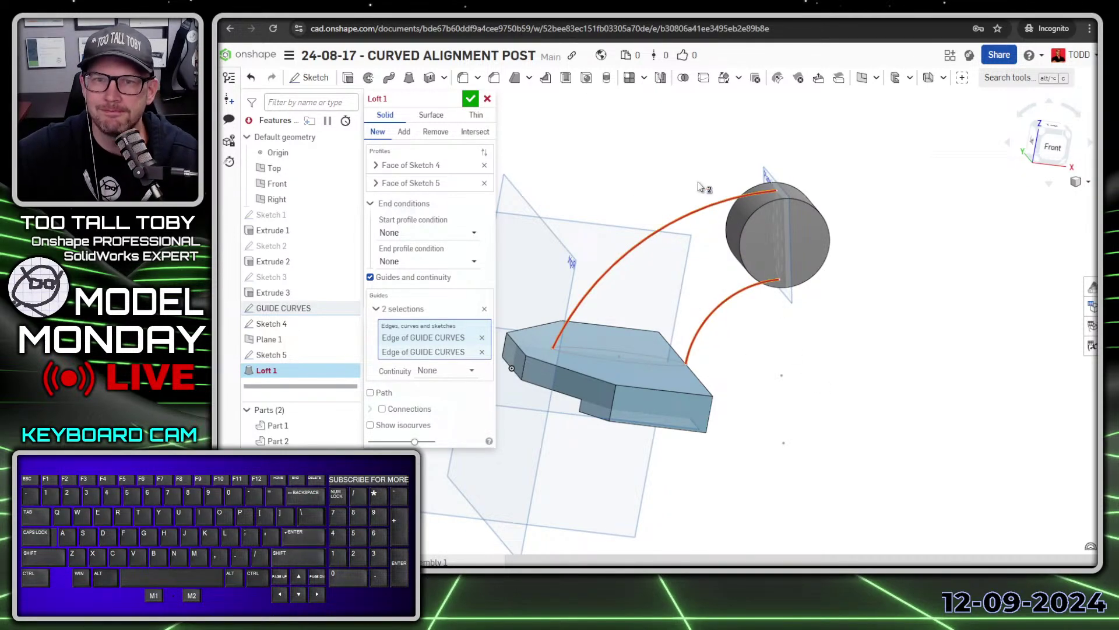
- Examine where both guide curves meet the Sketch 5 profile at the cylinder end of the loft
middle_drag(836, 273, 789, 280)
scroll(787, 279, up, 5)
scroll(763, 243, up, 5)
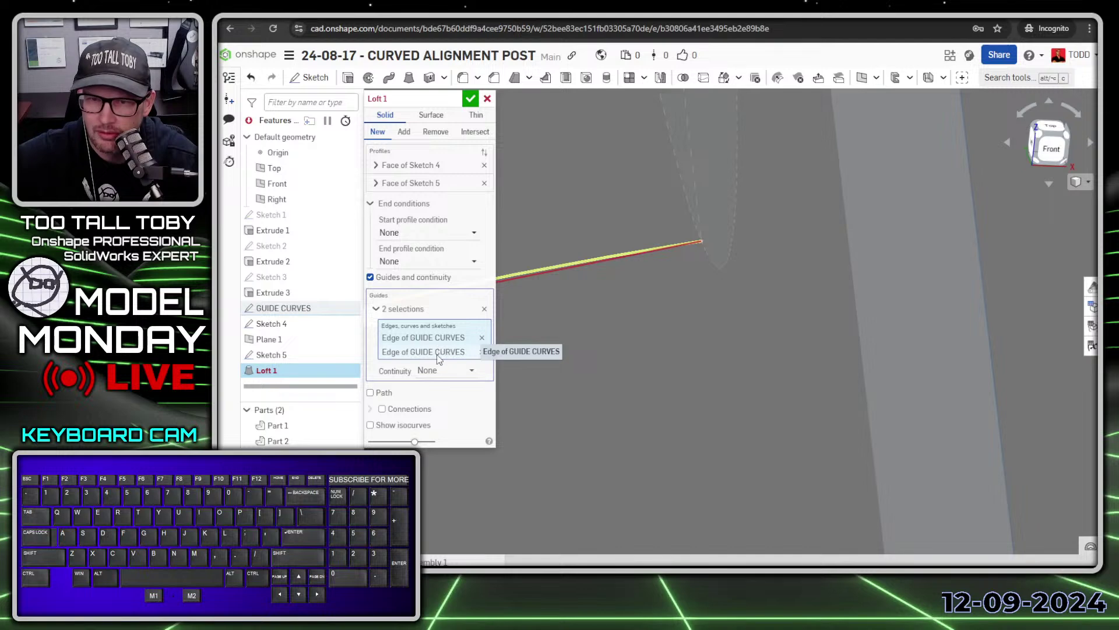
scroll(709, 334, down, 5)
scroll(707, 283, down, 6)
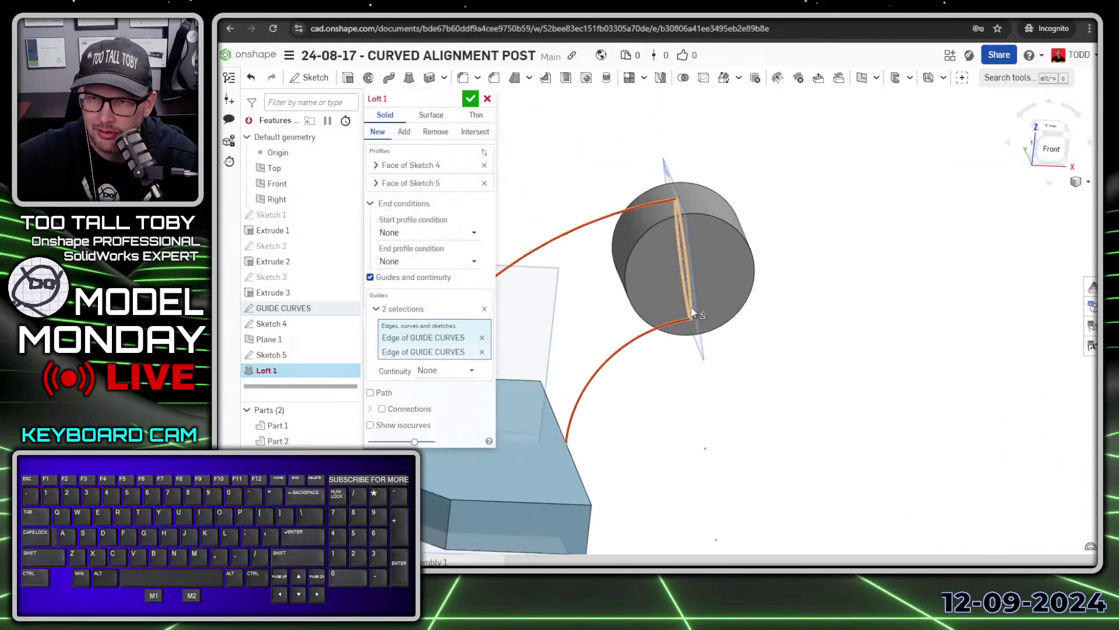
scroll(694, 320, up, 1)
scroll(646, 442, down, 4)
scroll(583, 449, up, 2)
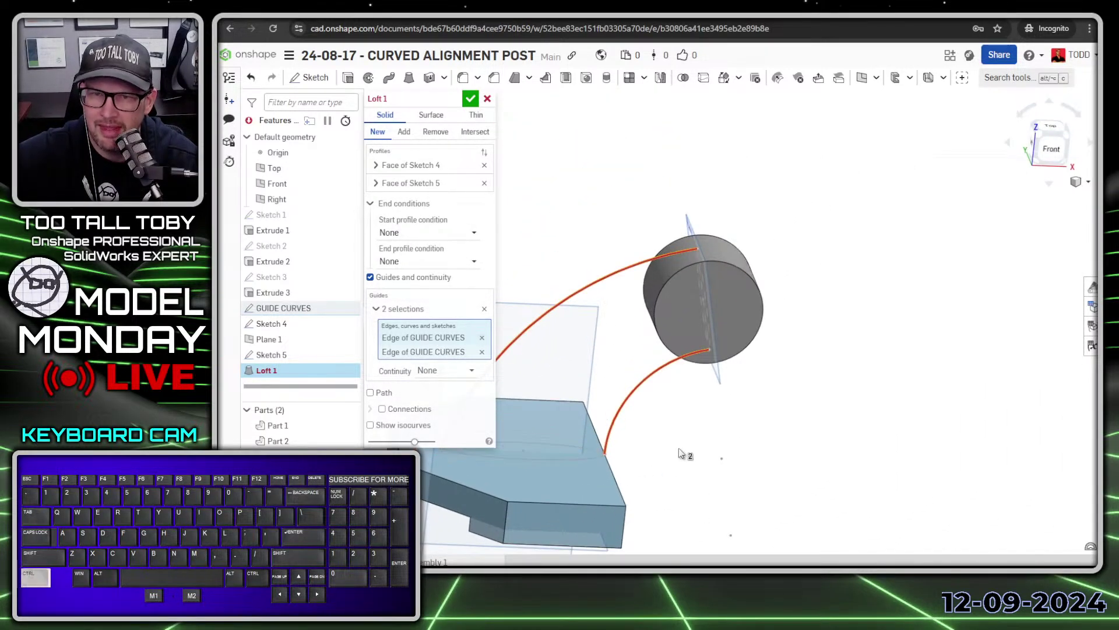
middle_drag(682, 453, 749, 425)
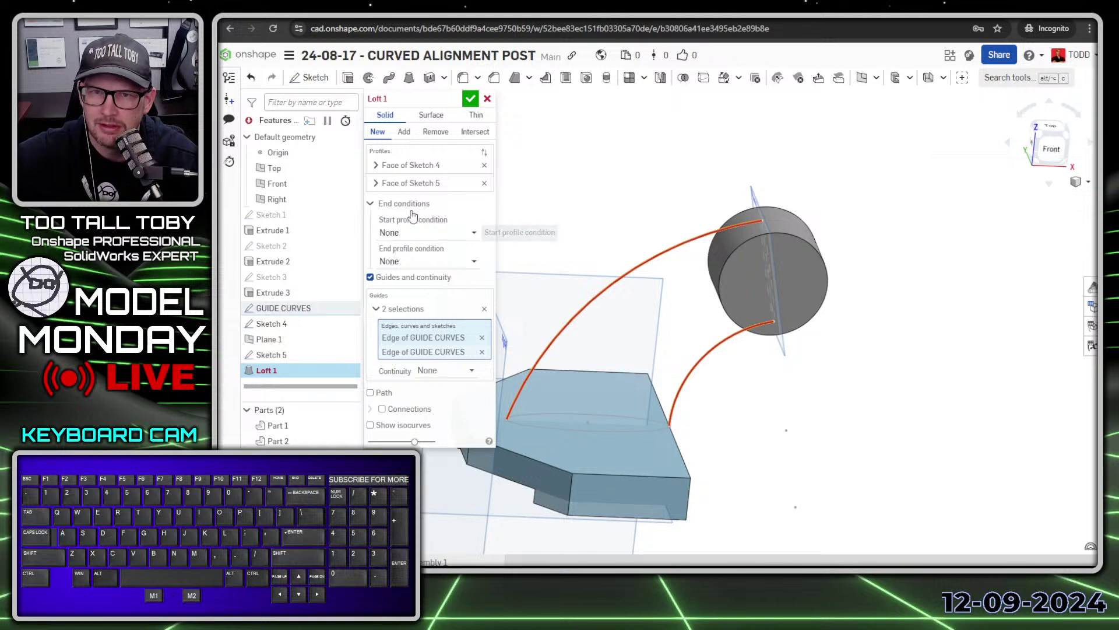
- Check Loft 1's second profile, accept the loft with both guide curves, and reopen it for editing
click(375, 182)
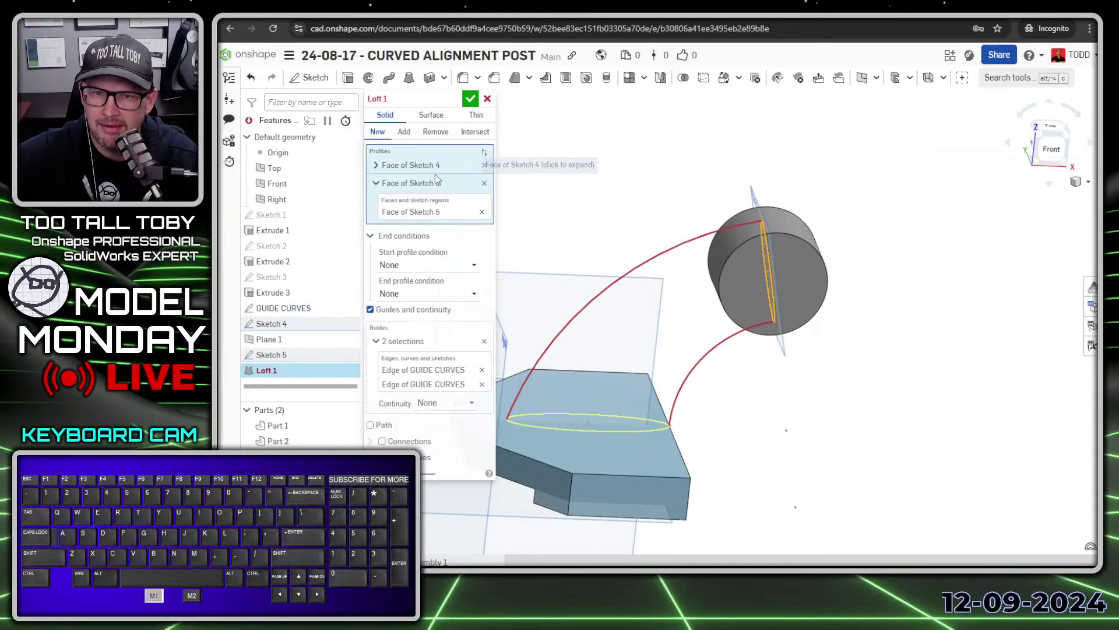
click(470, 100)
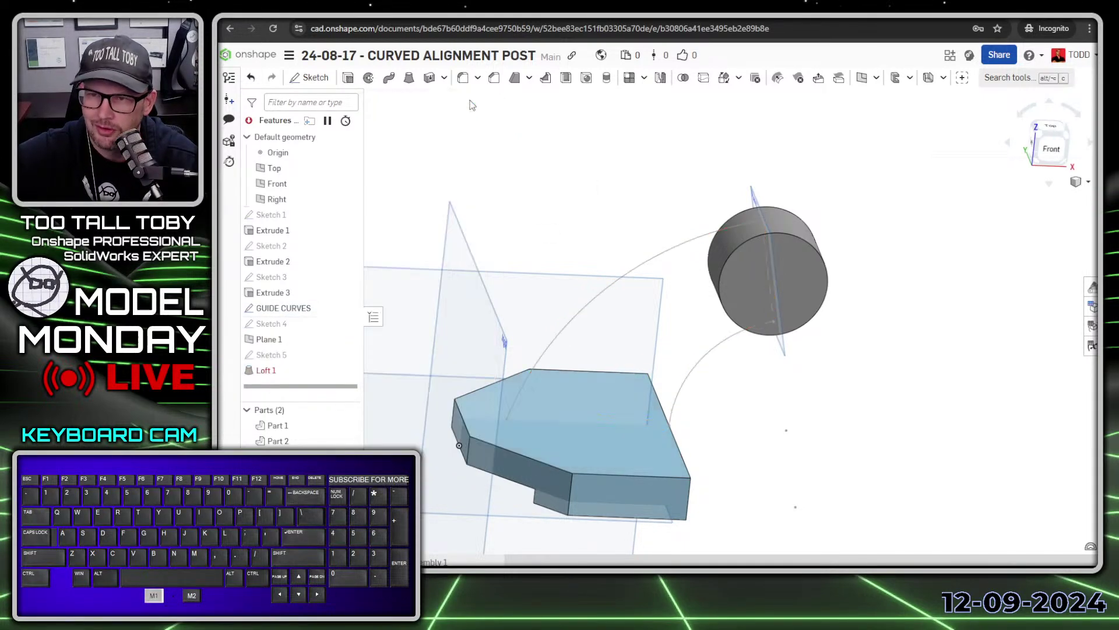
right_click(266, 371)
click(297, 402)
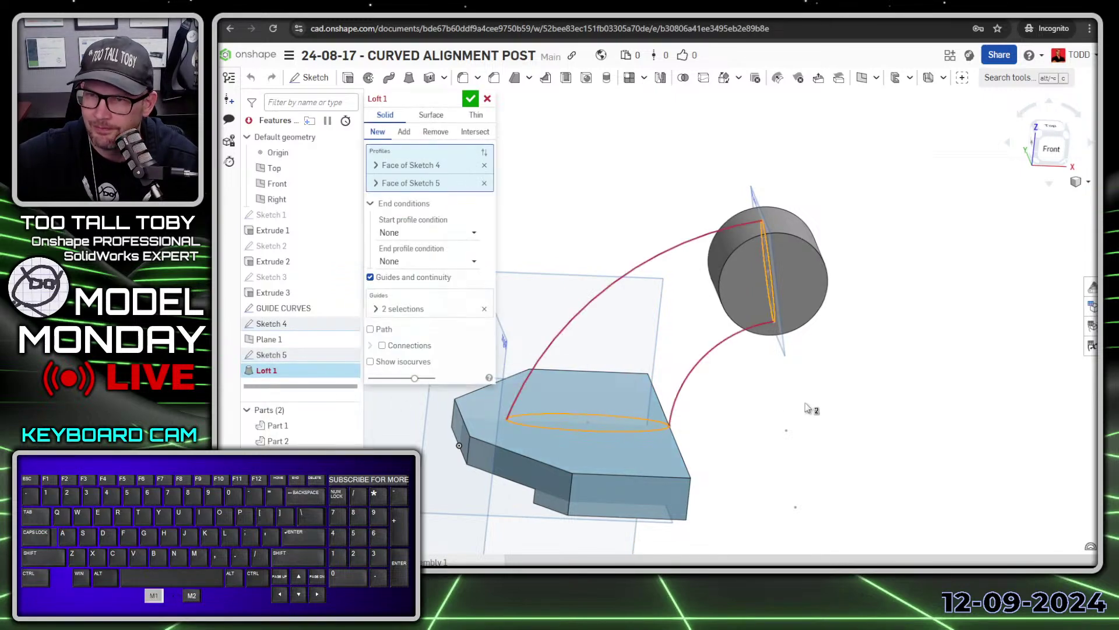
- Try reselecting Loft 1's profiles in reverse order, with the Sketch 5 face first and the Sketch 4 face second
click(484, 183)
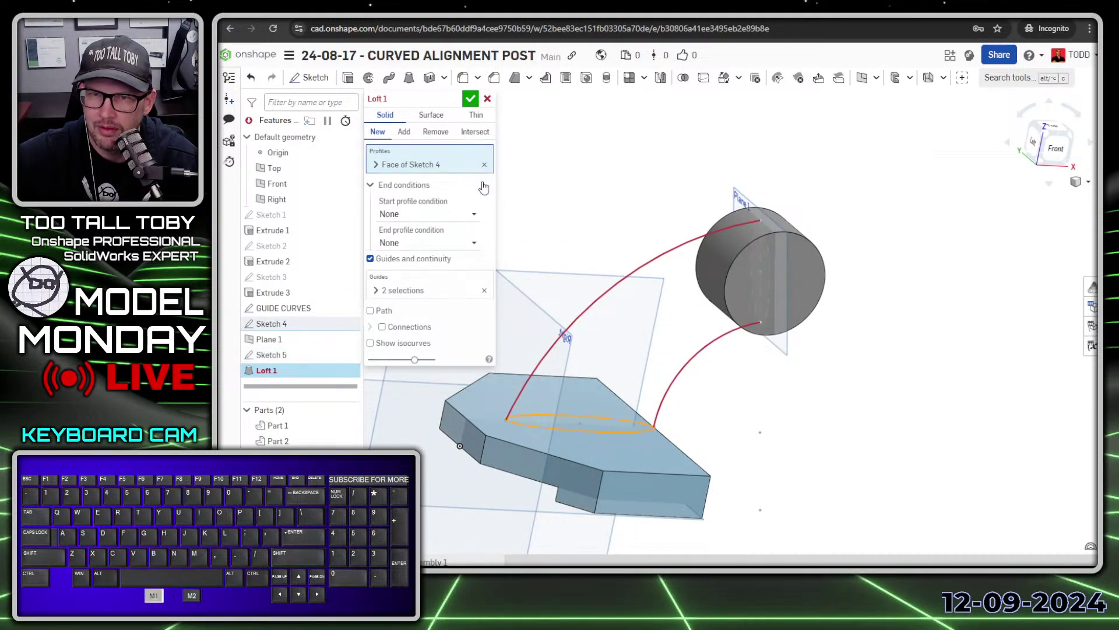
click(484, 165)
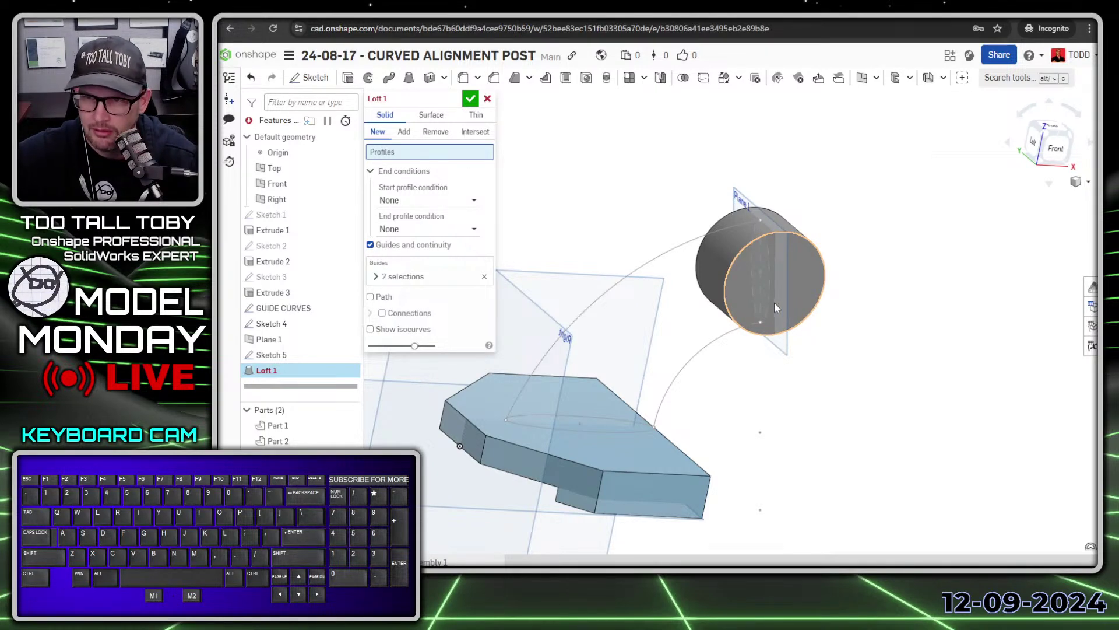
click(772, 303)
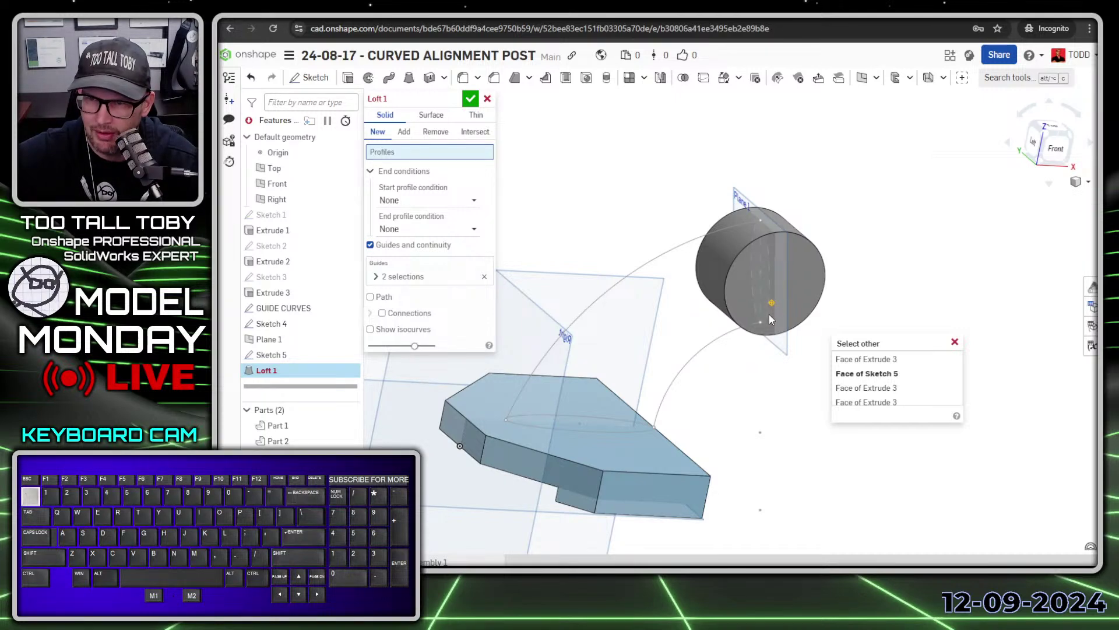
click(854, 374)
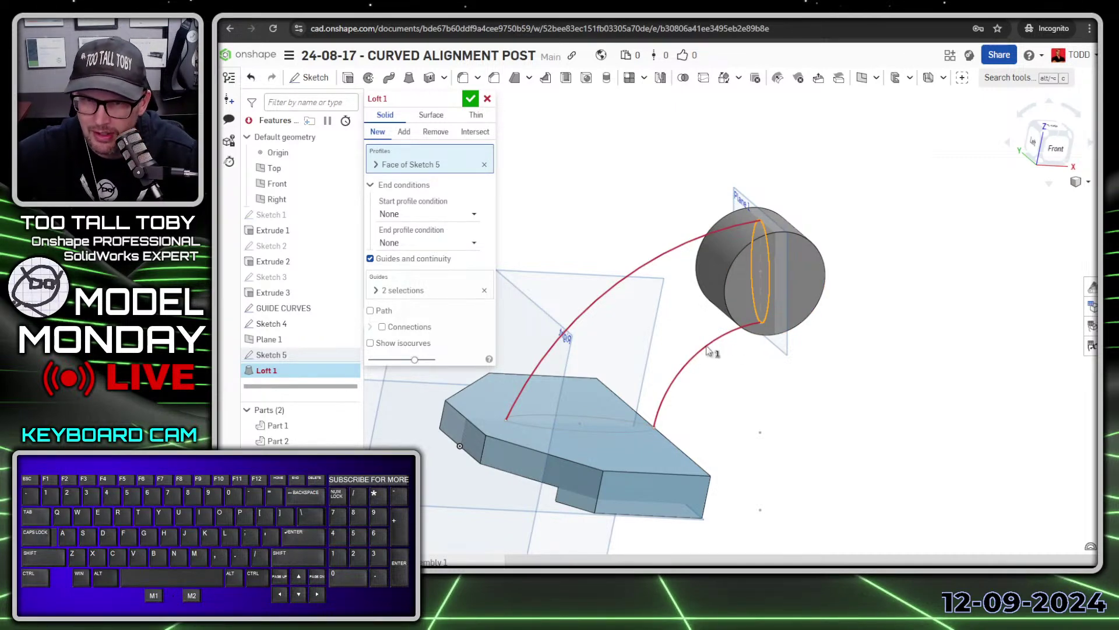
scroll(791, 344, up, 10)
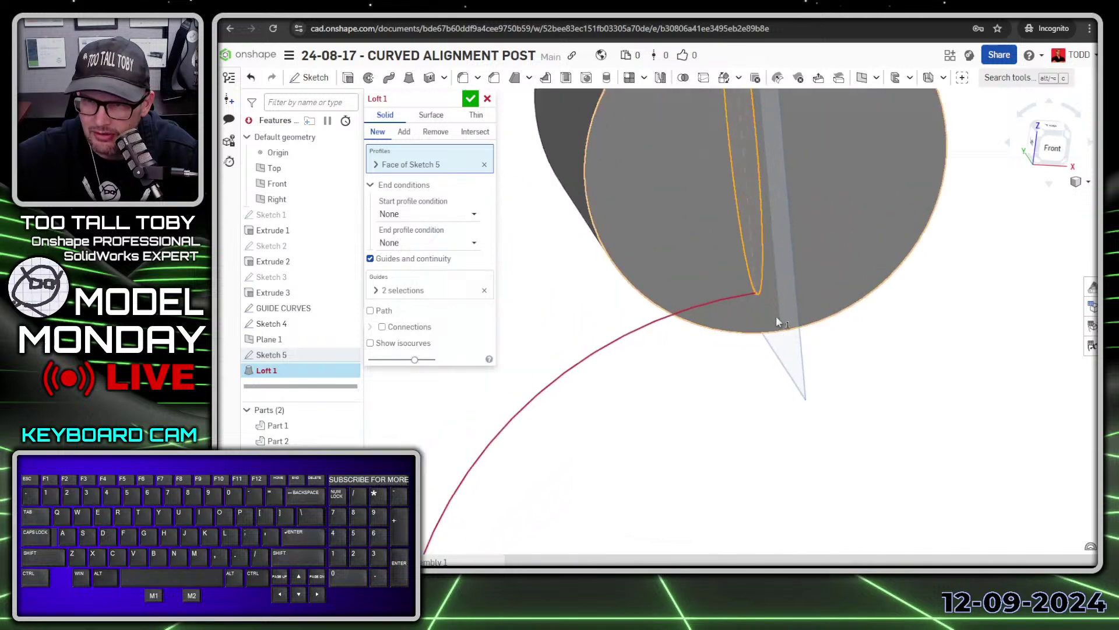
scroll(654, 247, up, 8)
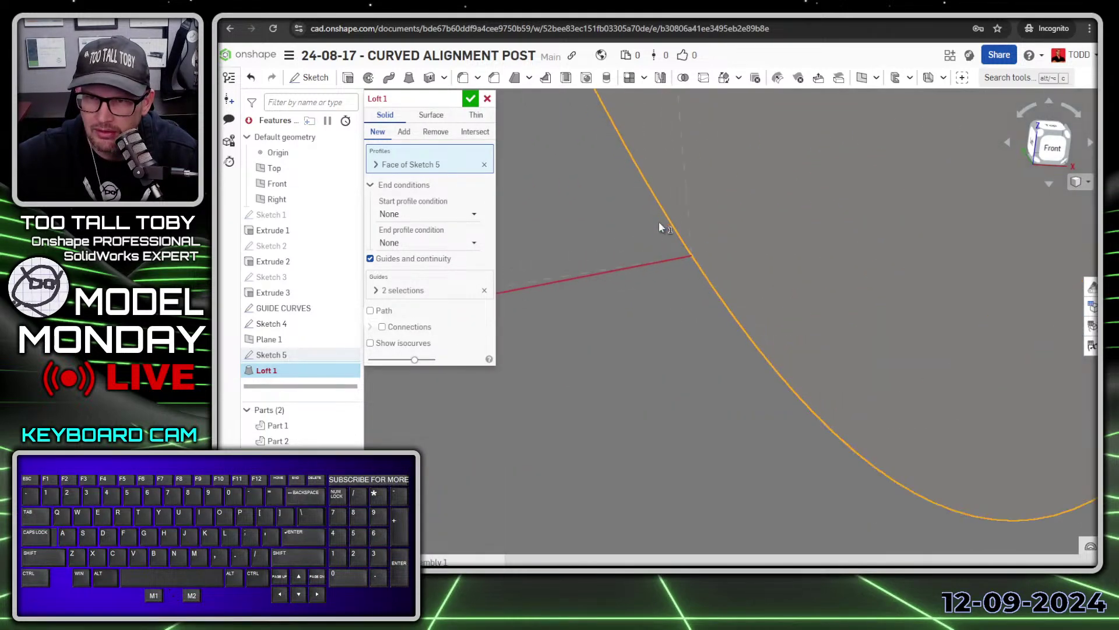
scroll(796, 331, down, 15)
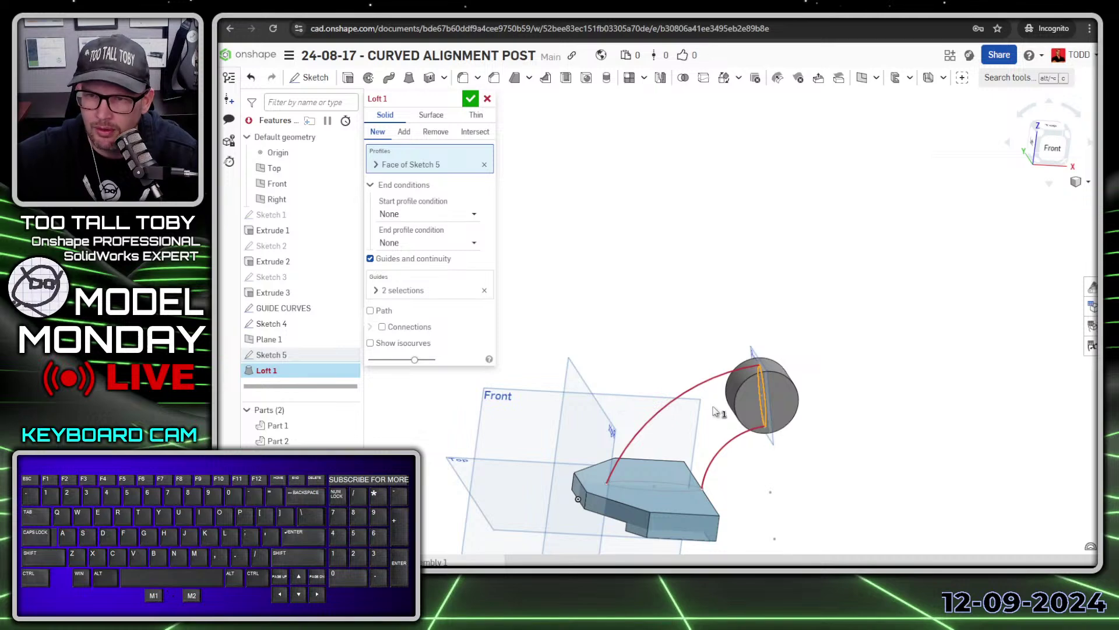
click(682, 489)
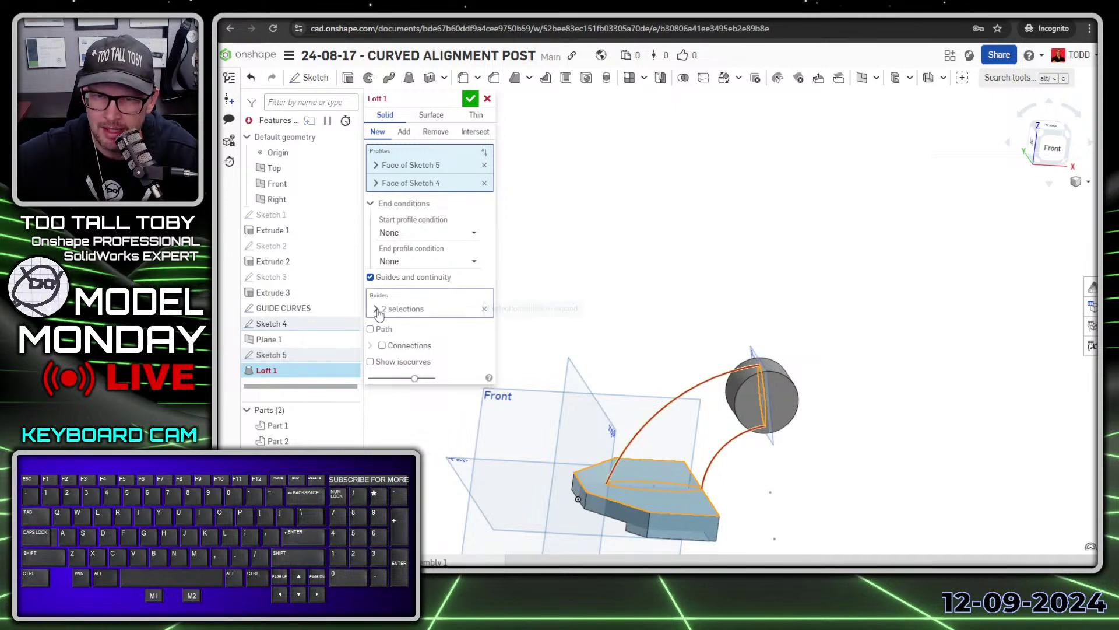
- Clear both guide curves from Loft 1, including a trial of the inner curve as the only guide
click(413, 313)
click(482, 349)
click(482, 339)
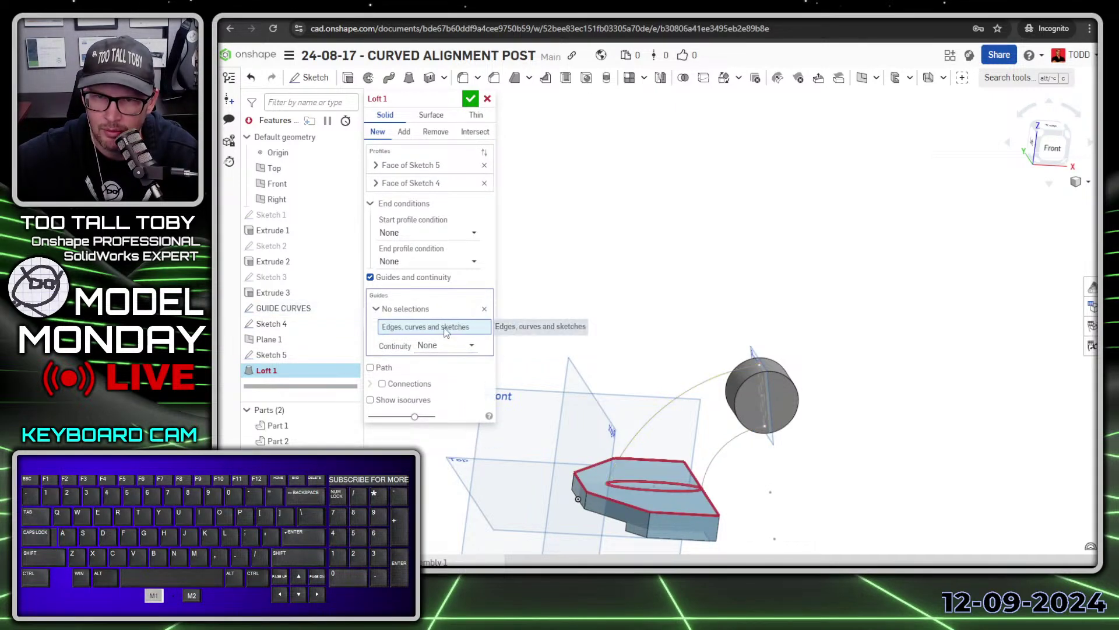
click(722, 454)
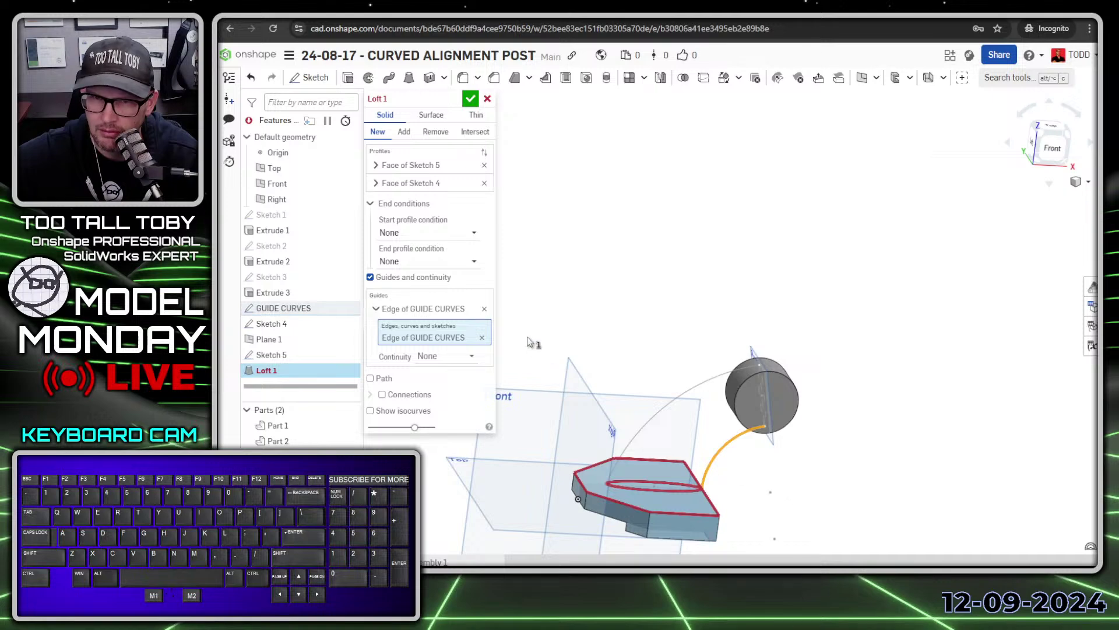
click(717, 464)
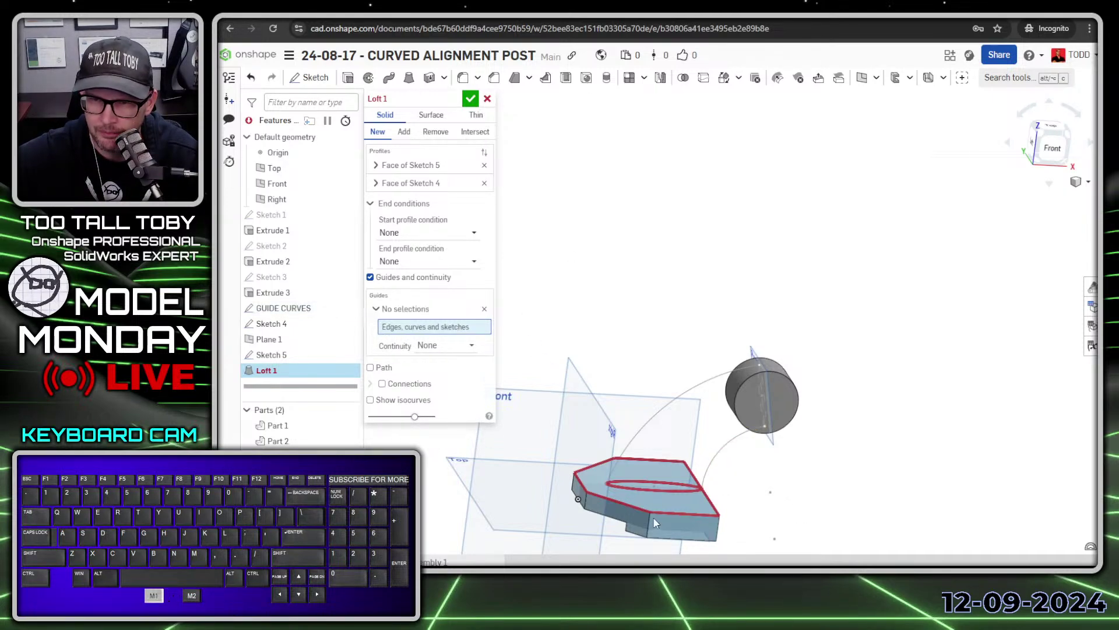
- Try adding the Sketch 4 face to Loft 1's first profile entry, and clear the Sketch 5 and Sketch 4 profiles
click(454, 167)
click(440, 185)
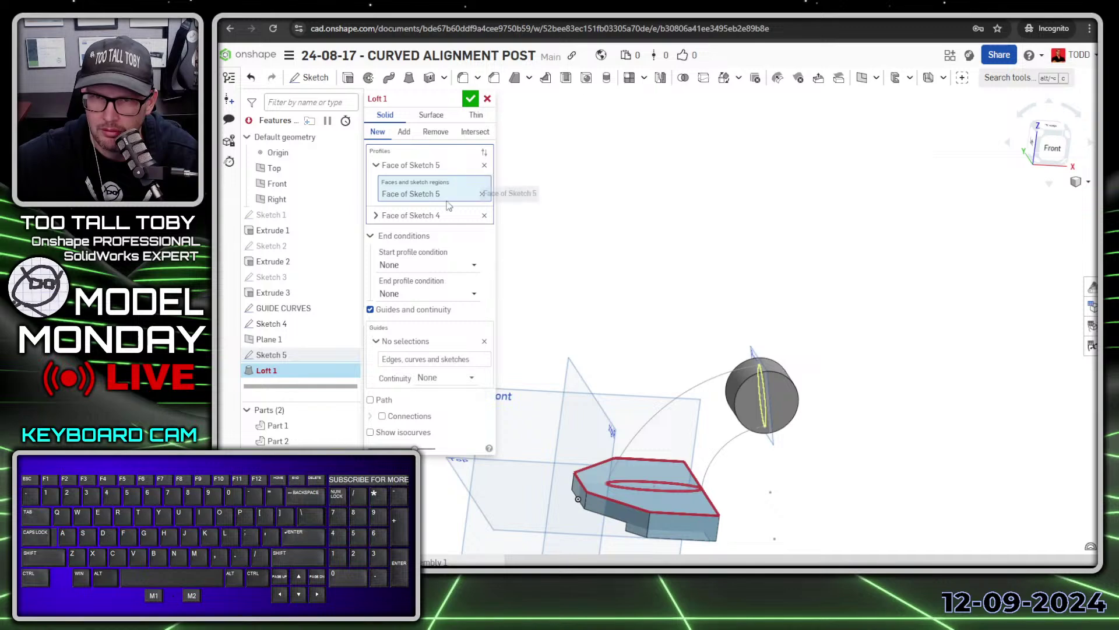
click(685, 489)
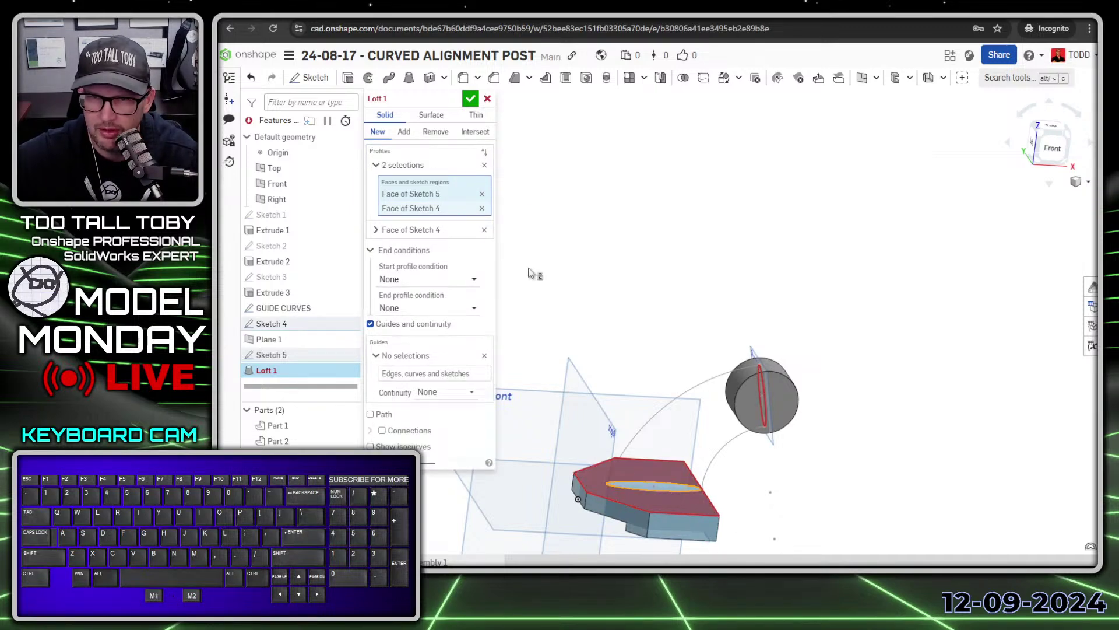
click(481, 208)
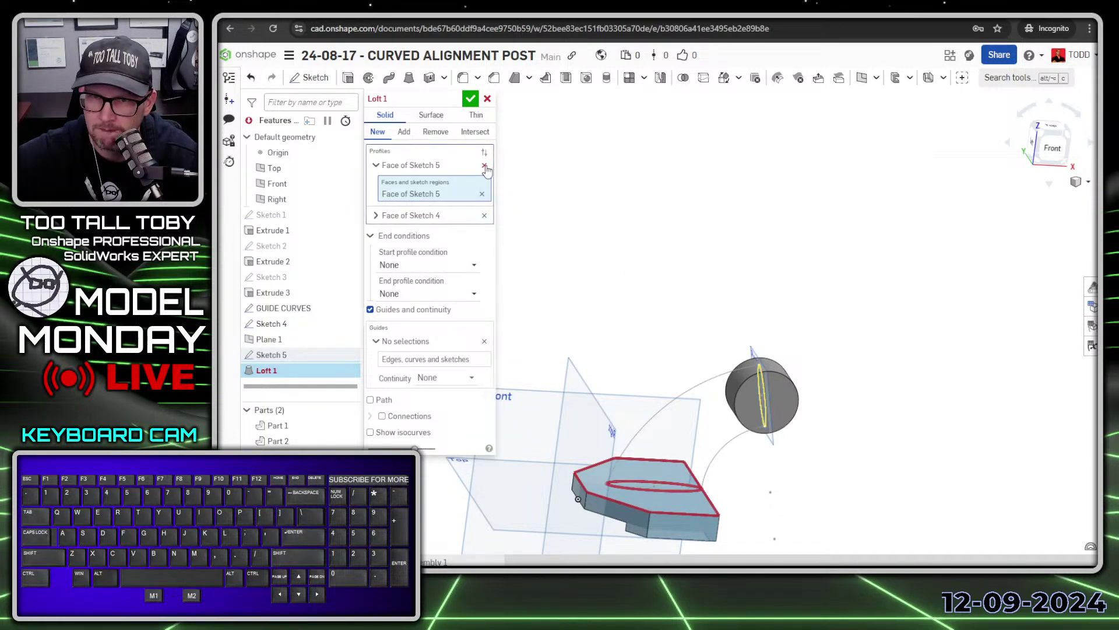
click(481, 194)
click(483, 206)
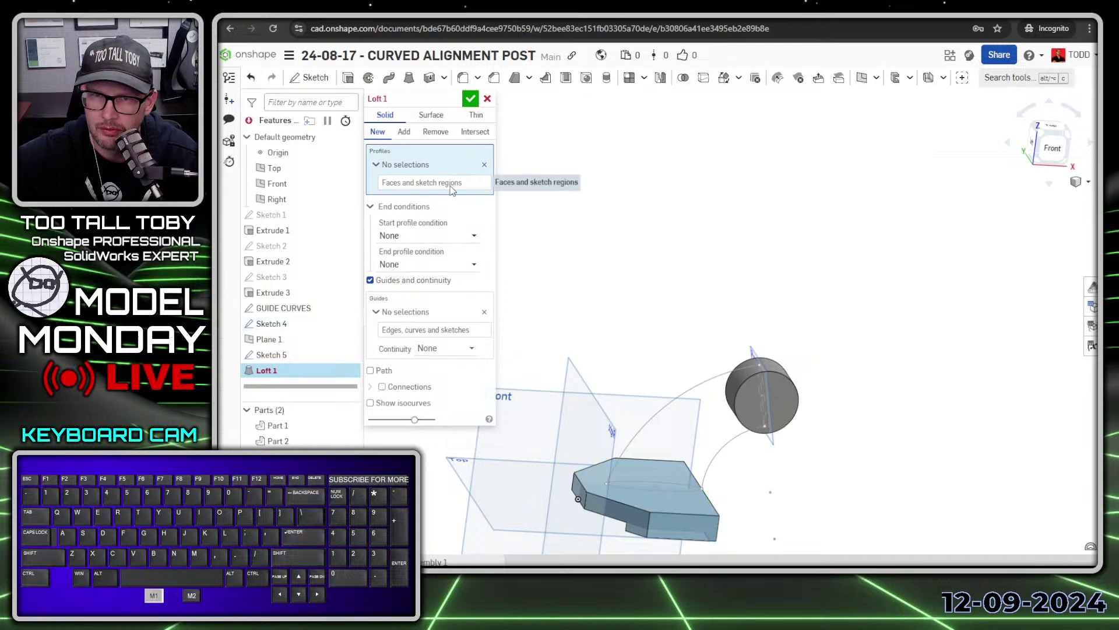
- Try picking the Sketch 4 and Sketch 5 faces together in Loft 1's single profile entry, and remove both selections
click(452, 190)
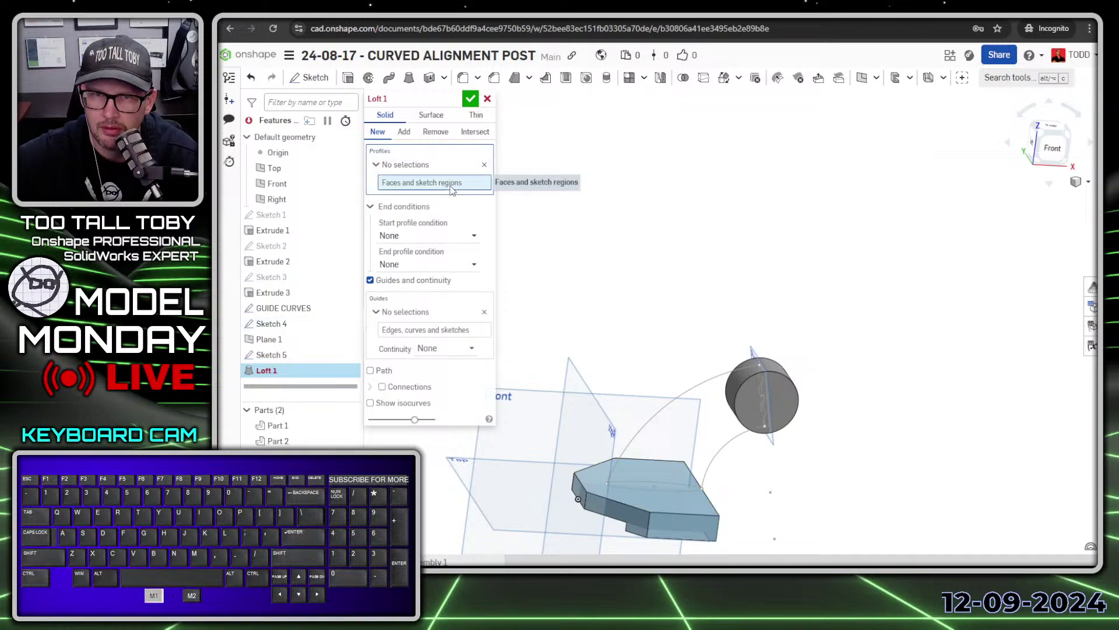
click(697, 495)
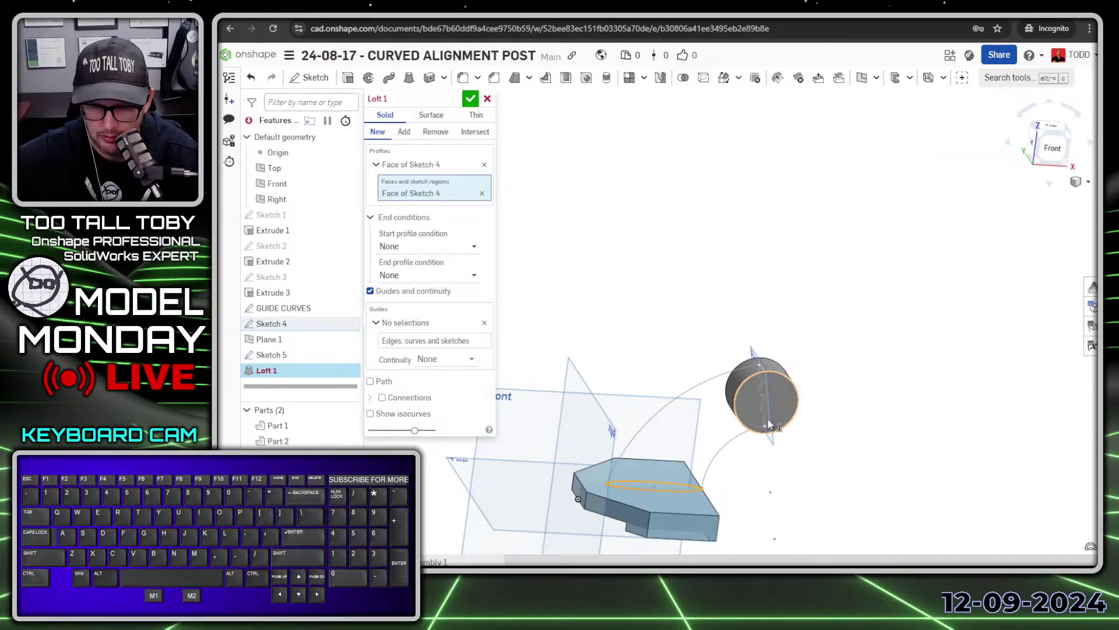
key(grave)
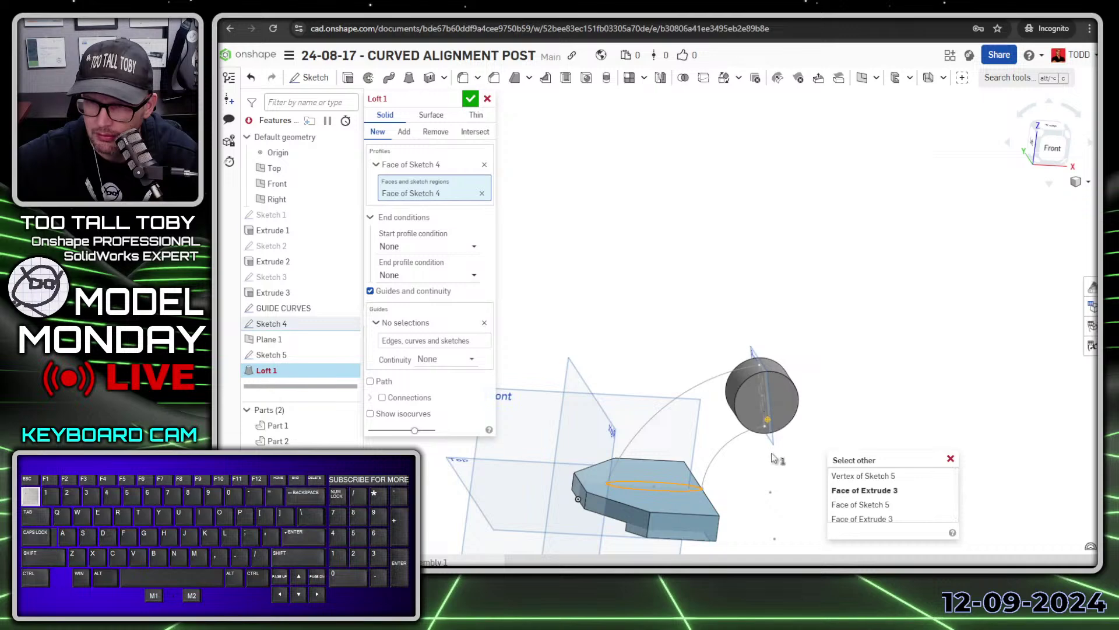
right_drag(774, 459, 757, 443)
click(752, 422)
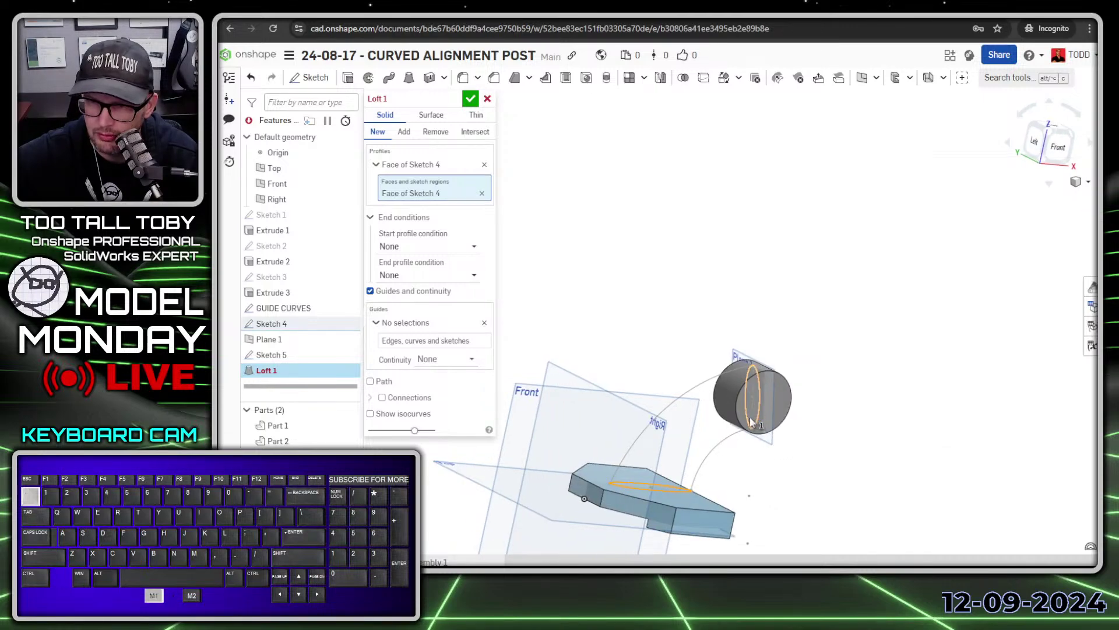
key(grave)
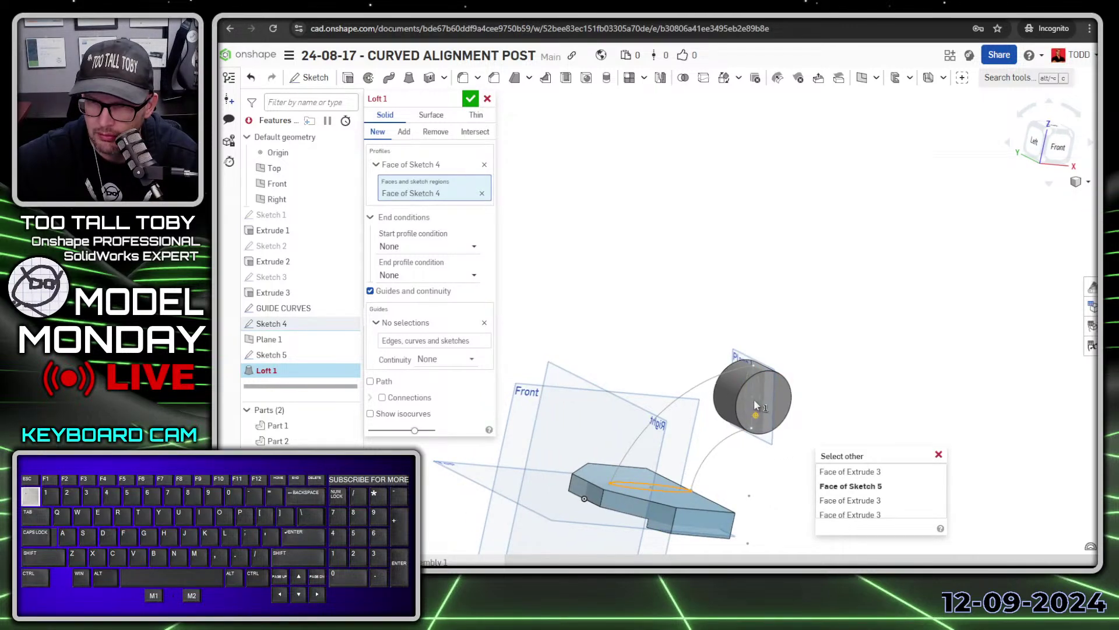
click(757, 394)
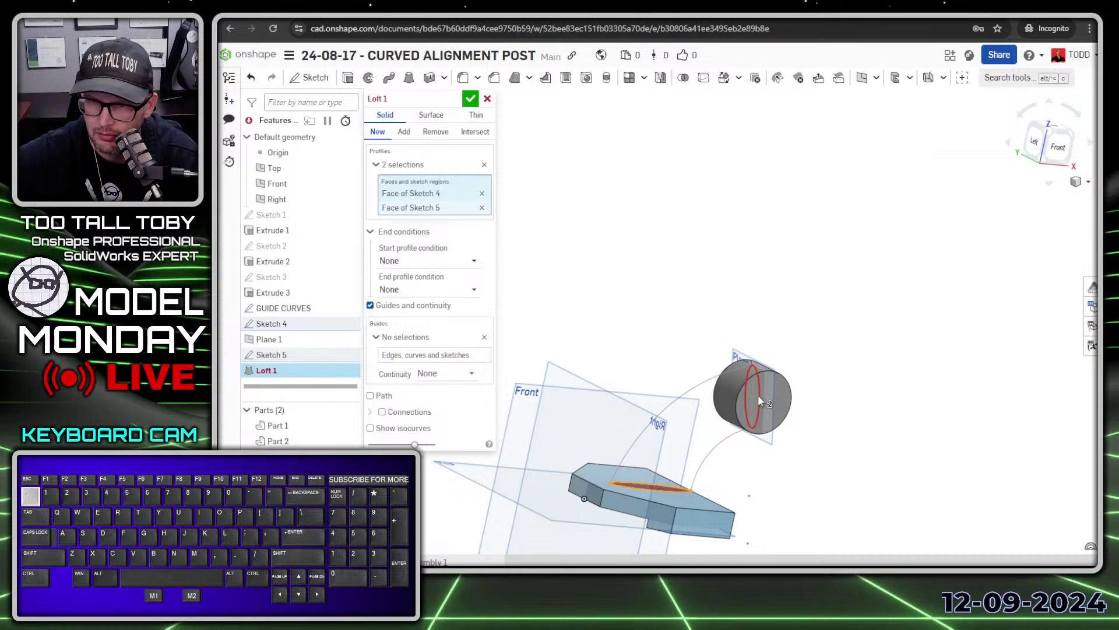
right_drag(758, 394, 760, 543)
scroll(778, 461, up, 3)
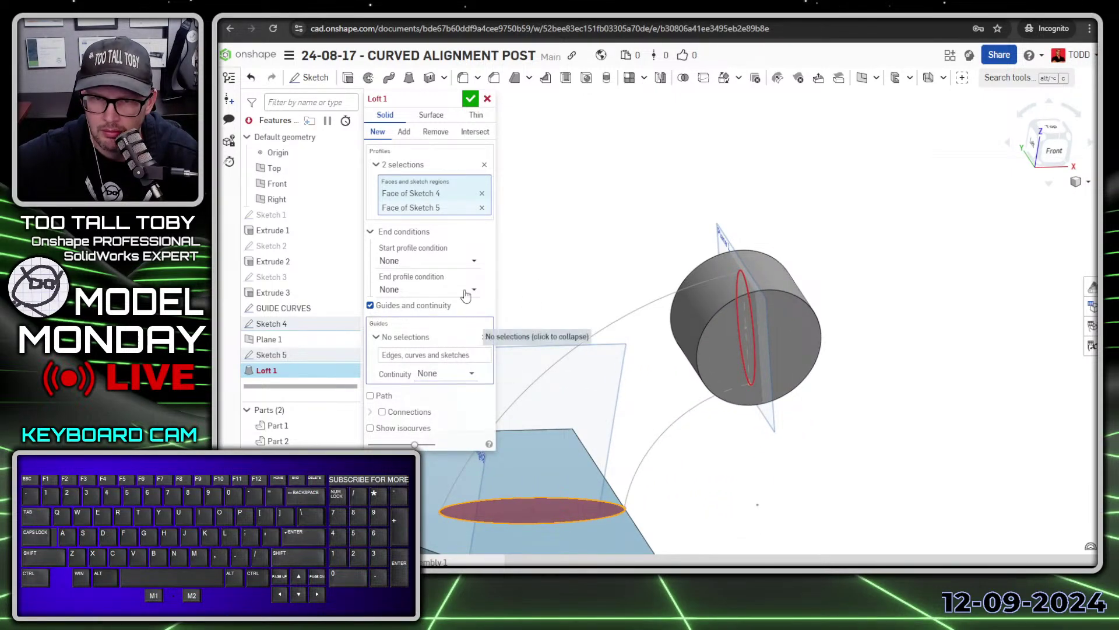
click(466, 354)
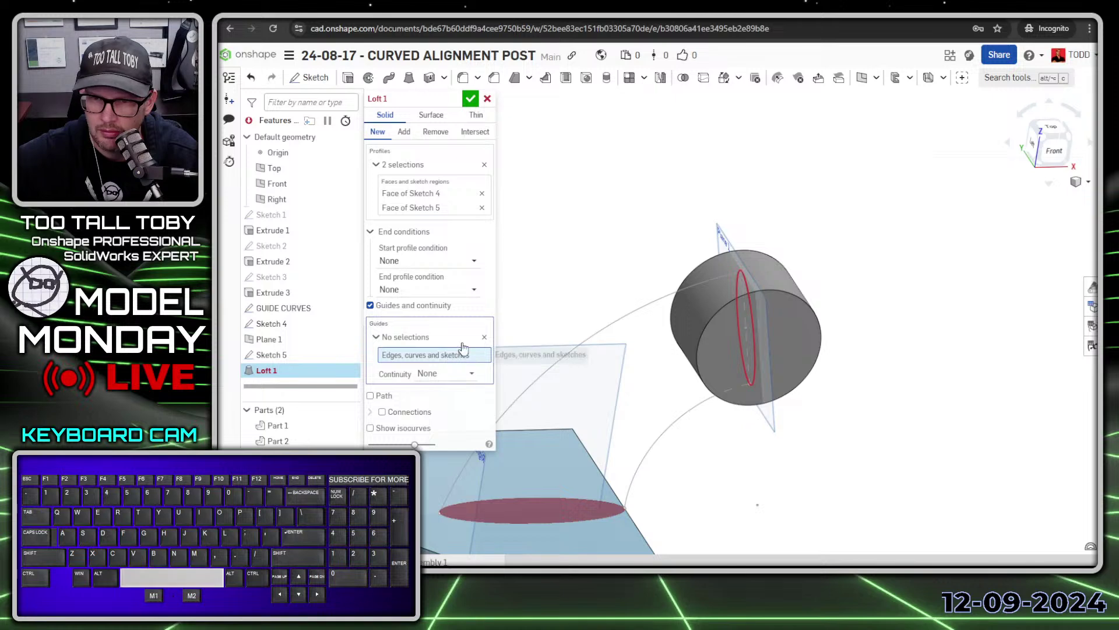
scroll(767, 413, down, 3)
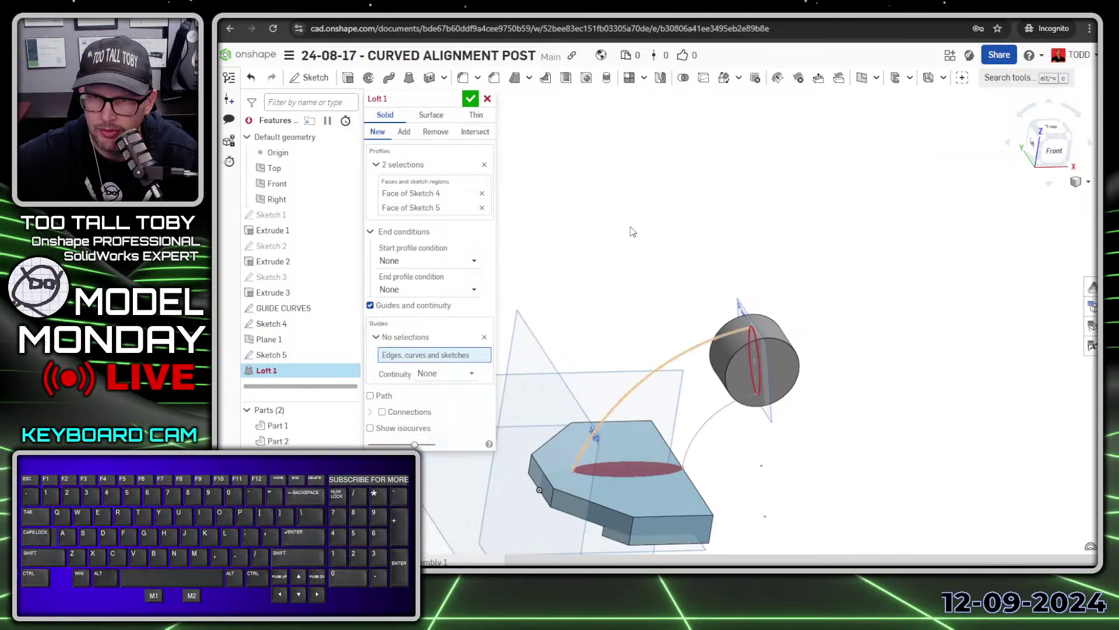
click(482, 207)
click(482, 193)
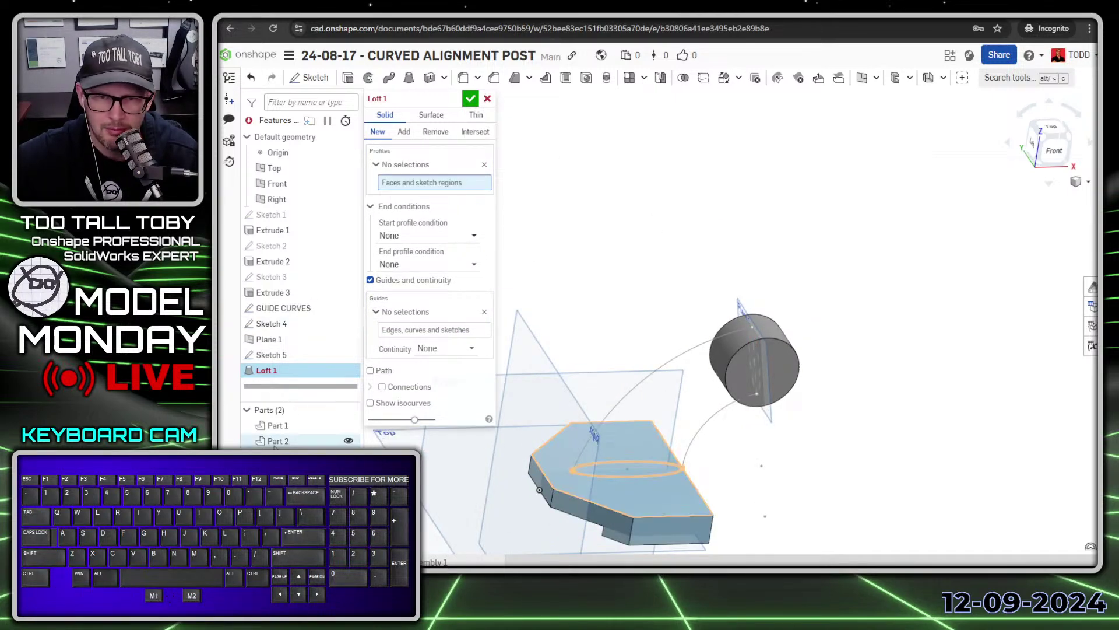
- Hide Part 2 and pick the Sketch 5 and Sketch 4 elliptical faces in Loft 1's profile entry
click(347, 442)
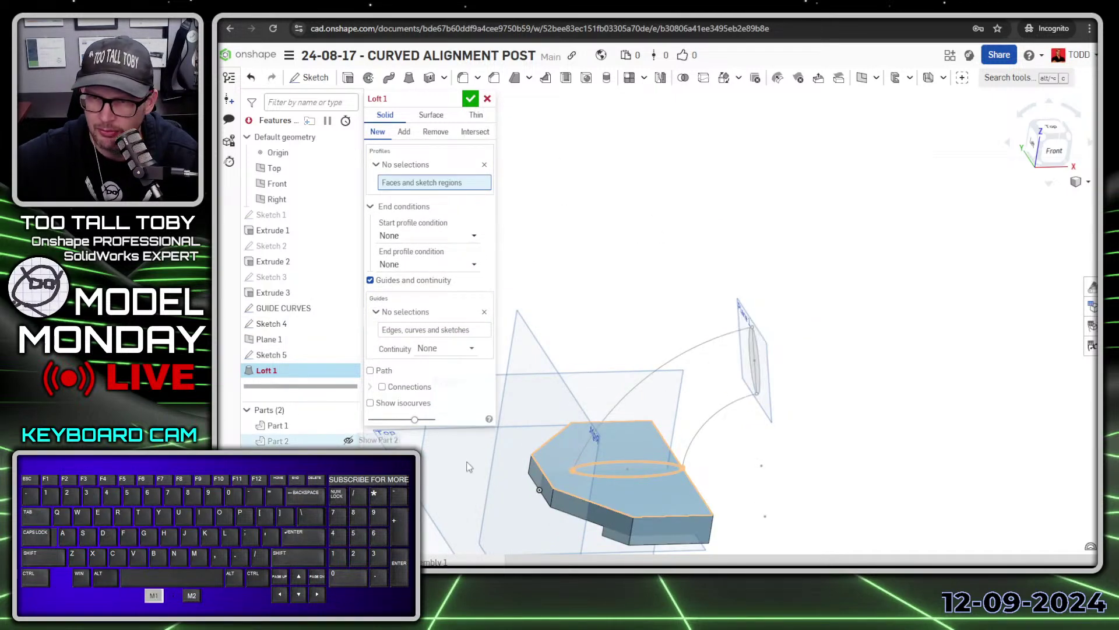
click(762, 382)
click(670, 467)
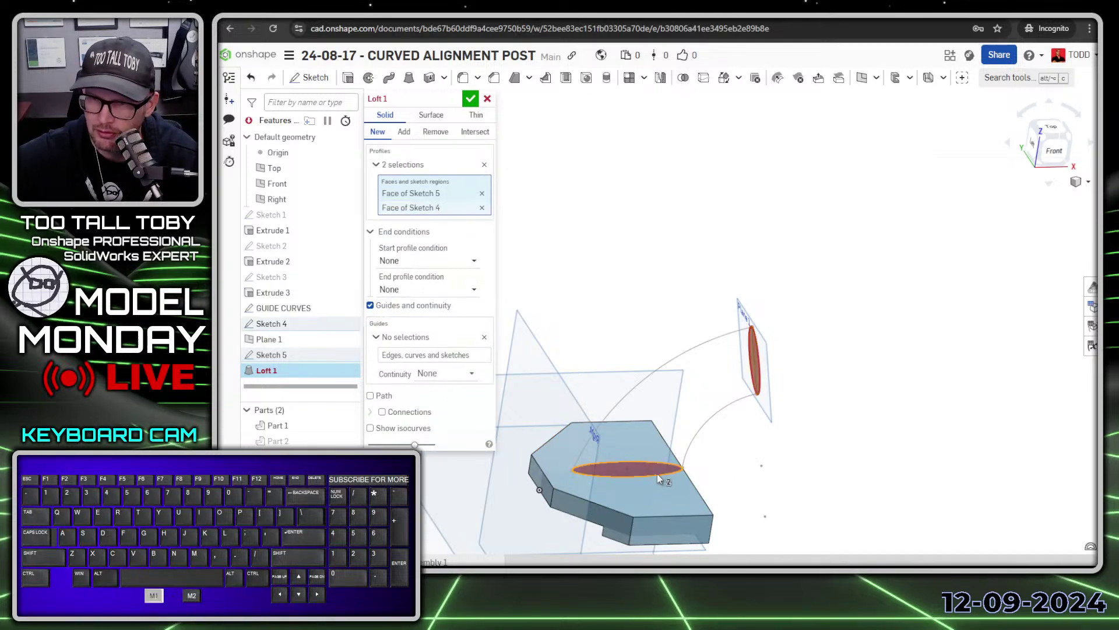
right_drag(602, 310, 755, 430)
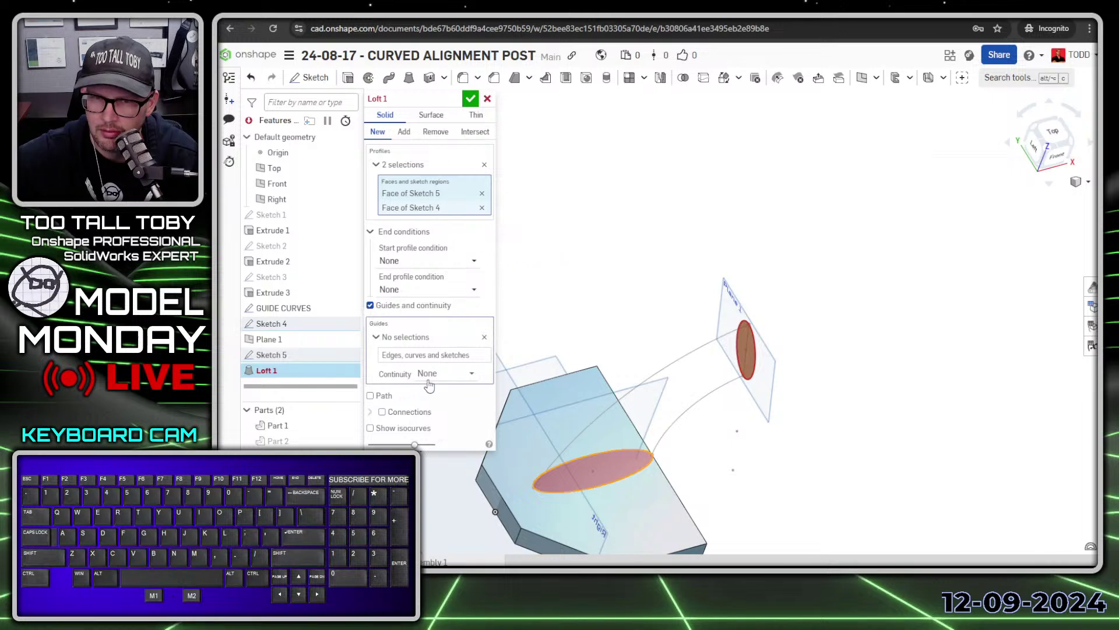
- Try the inner and the outer guide curve one at a time as Loft 1's guide, removing each again
click(429, 357)
click(706, 401)
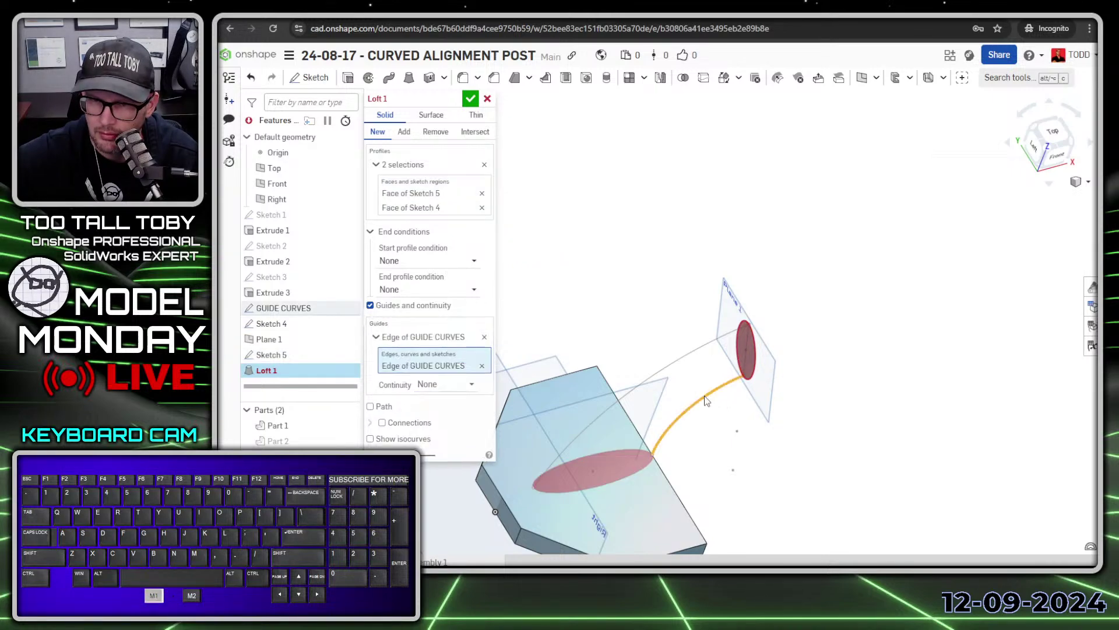
click(706, 401)
click(681, 367)
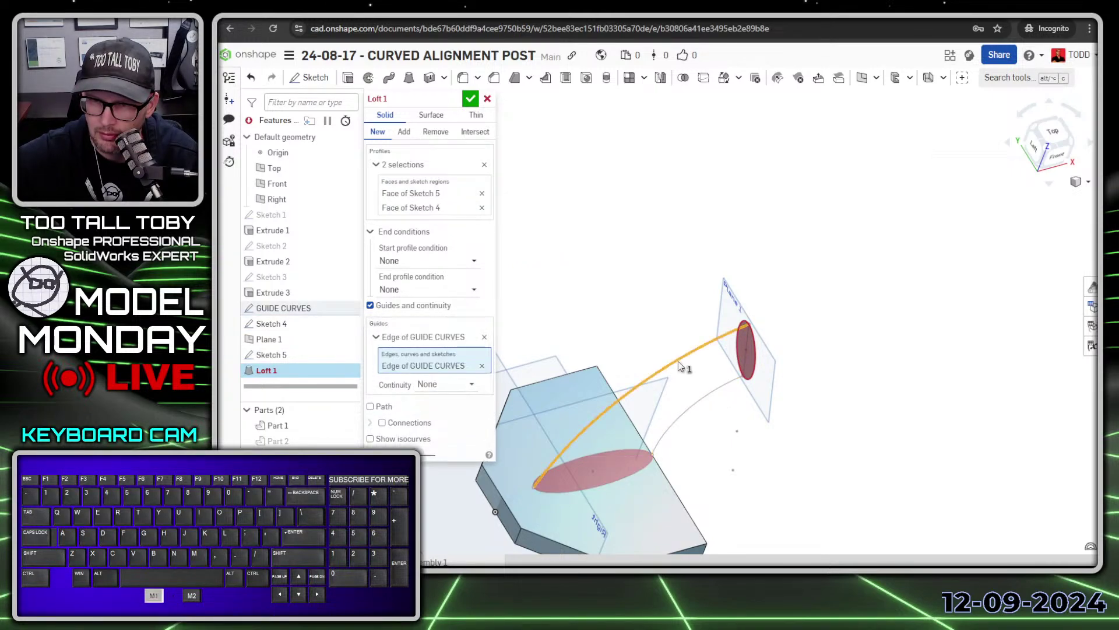
click(677, 362)
mouse_move(678, 361)
right_down()
mouse_move(722, 482)
mouse_move(759, 460)
mouse_move(743, 460)
mouse_move(744, 482)
right_up()
scroll(751, 376, up, 6)
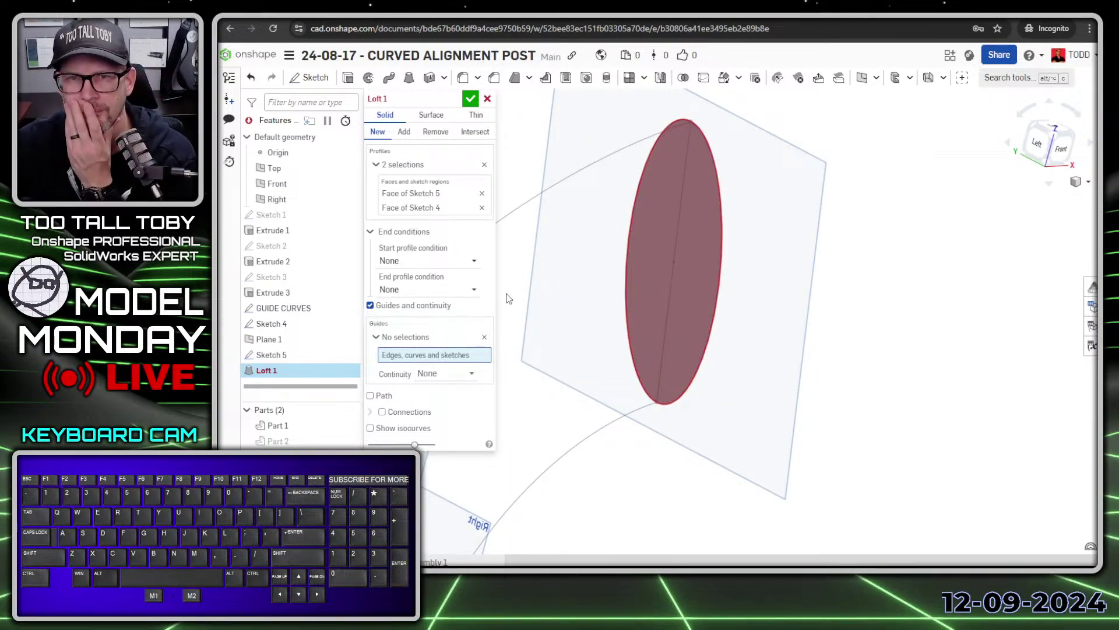
right_drag(443, 235, 694, 252)
scroll(717, 300, down, 6)
right_drag(726, 345, 681, 373)
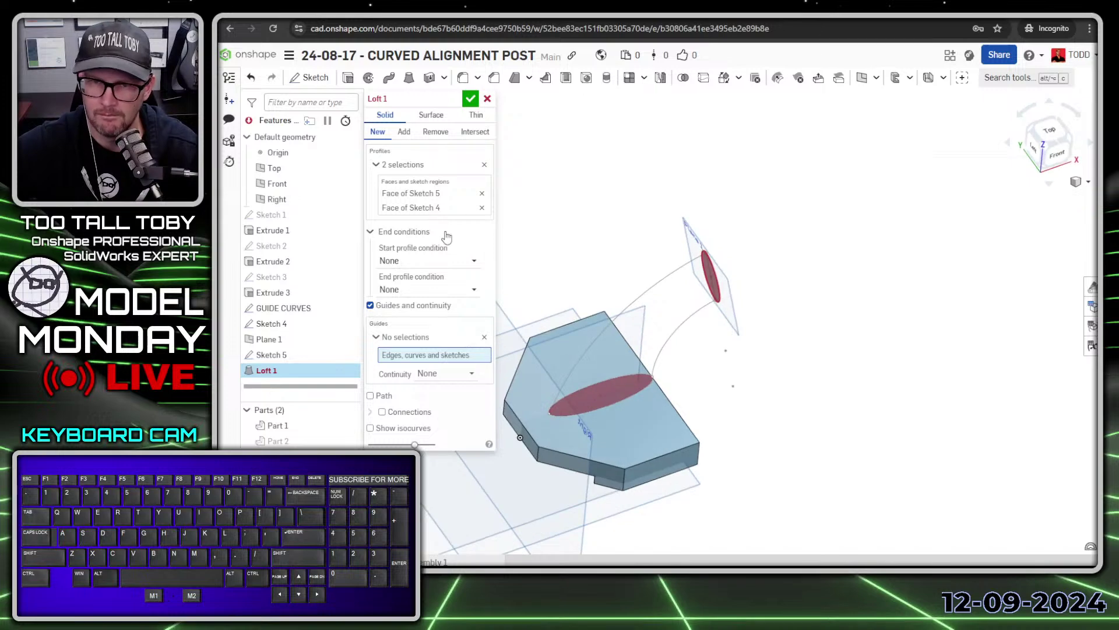
- Clear Loft 1's profiles and pick Sketch 4 and Sketch 5 as whole sketches instead, in that order
click(444, 201)
key(space)
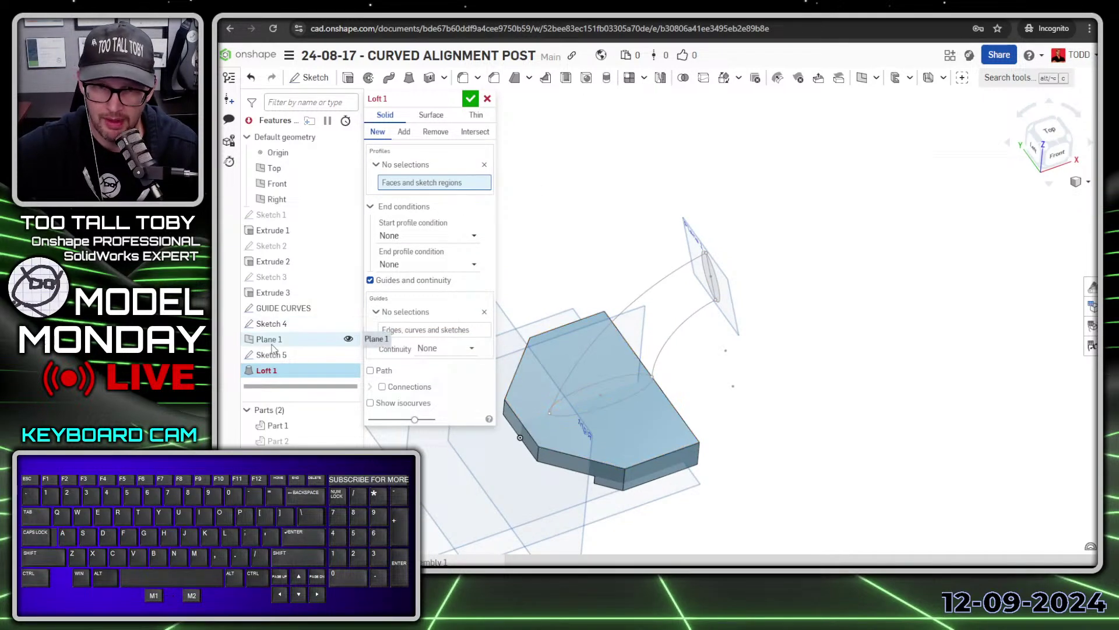
click(284, 324)
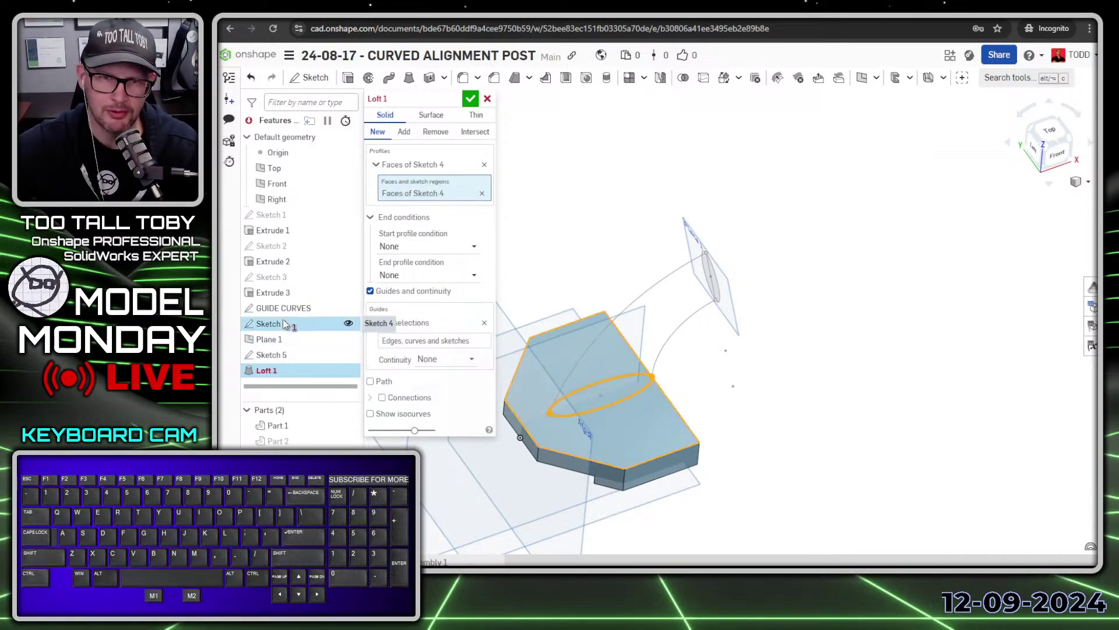
click(276, 355)
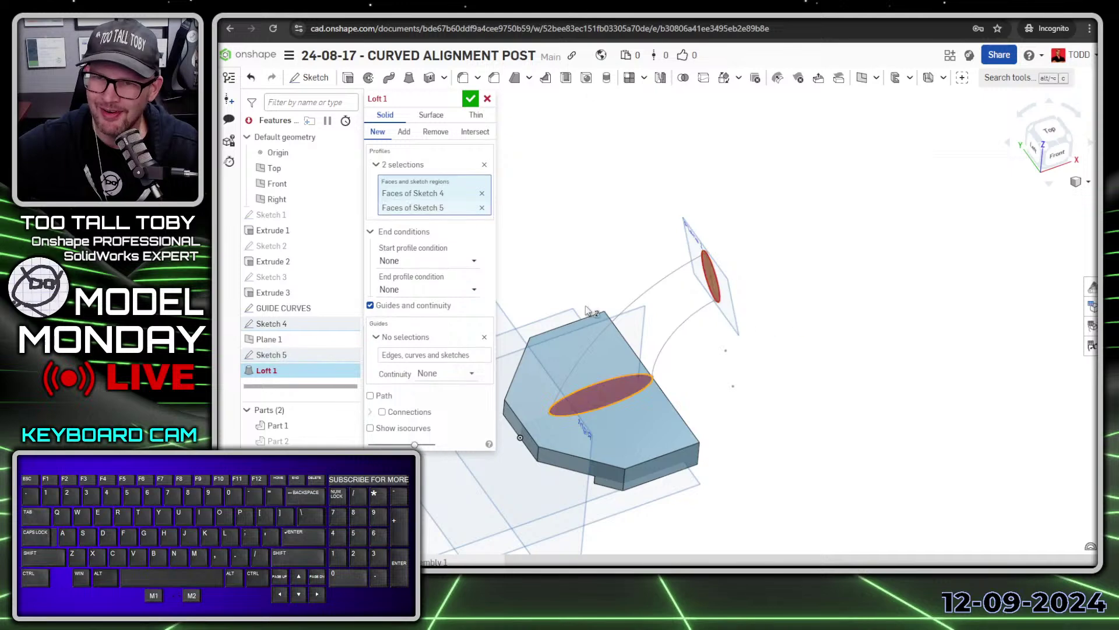
- Try both GUIDE CURVES edges as guides for Loft 1, and abandon the loft edit
click(430, 355)
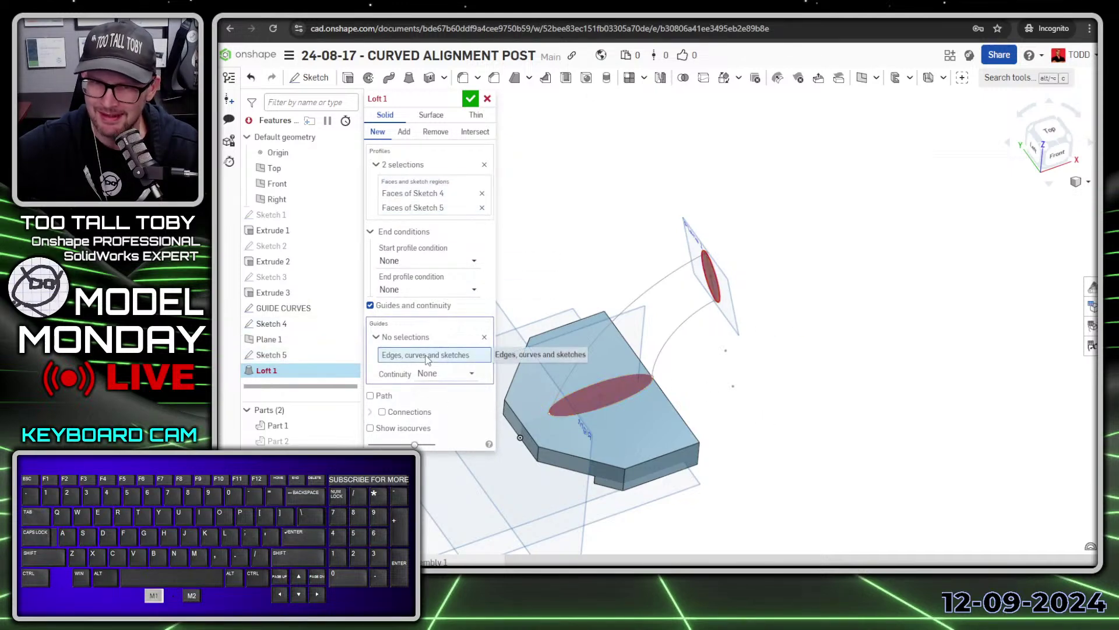
click(678, 333)
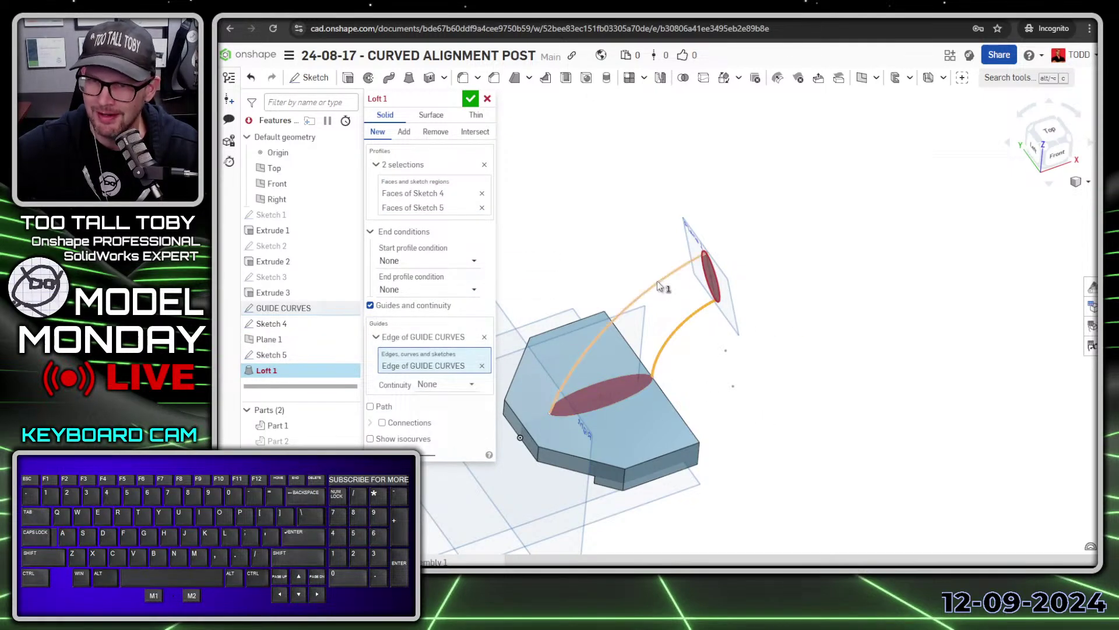
click(657, 281)
right_drag(804, 379, 768, 365)
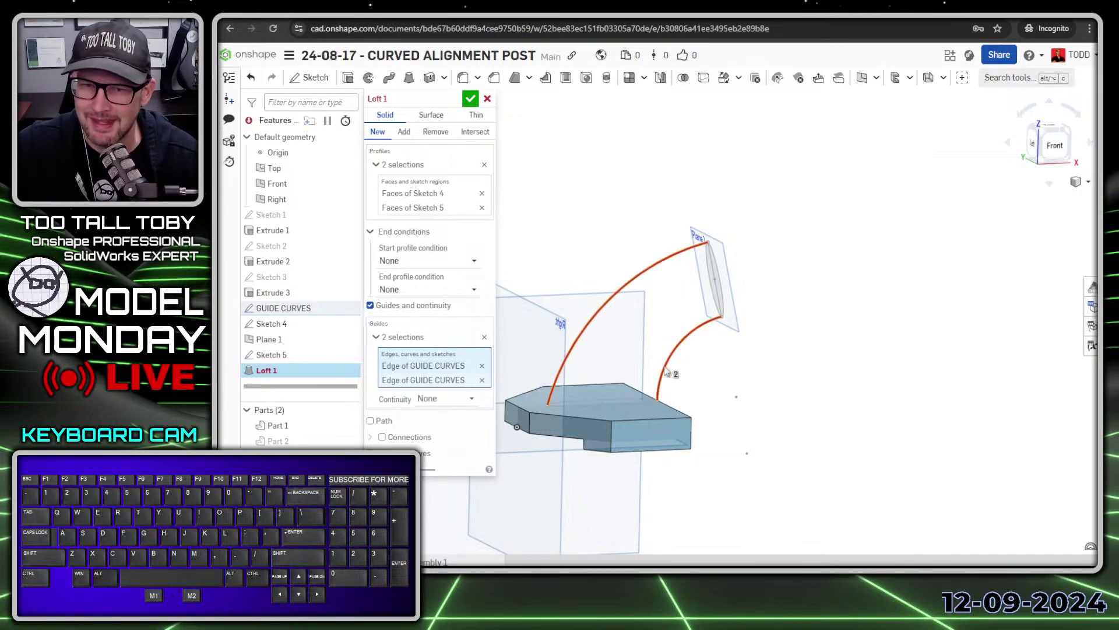
right_drag(737, 288, 742, 357)
scroll(742, 357, up, 2)
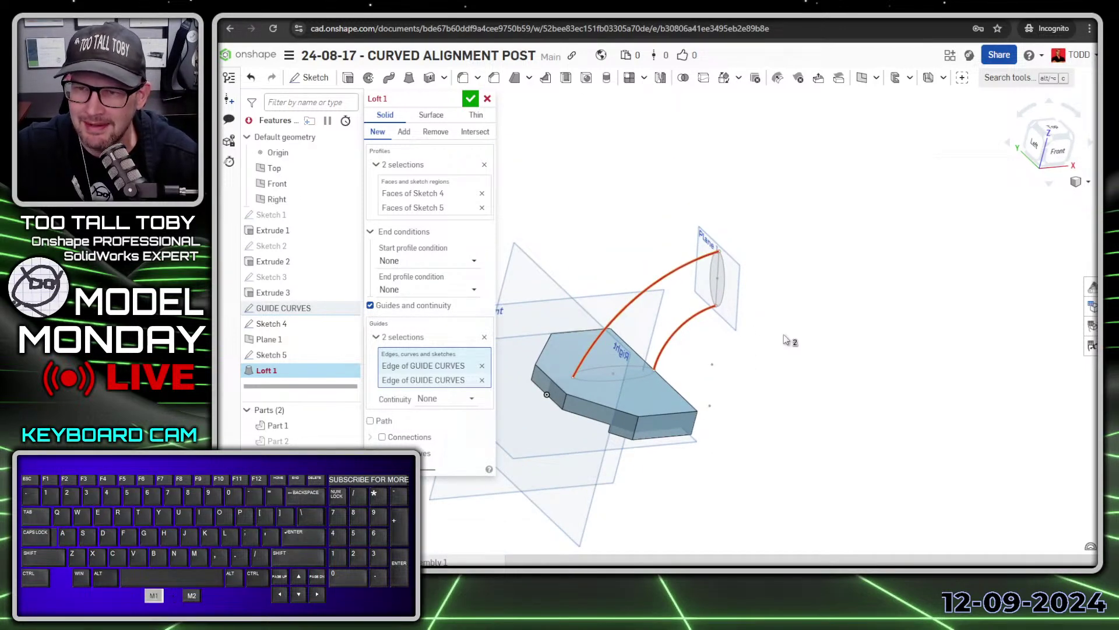
click(488, 99)
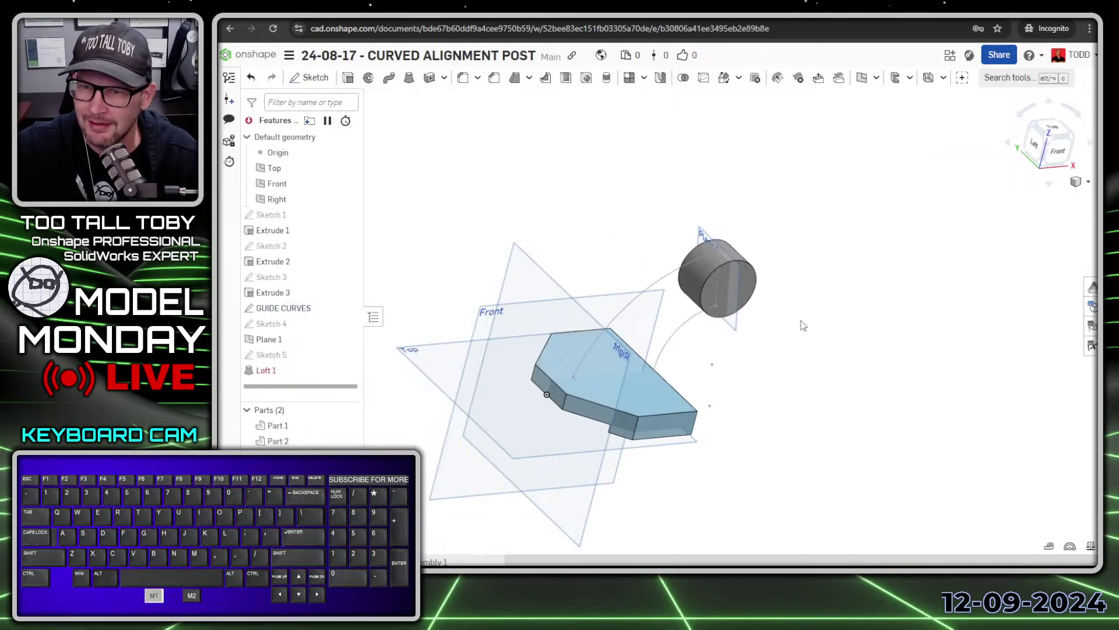
key(Escape)
- Hide Part 2 and delete Loft 1 together with the Sketch 5 profile
click(354, 441)
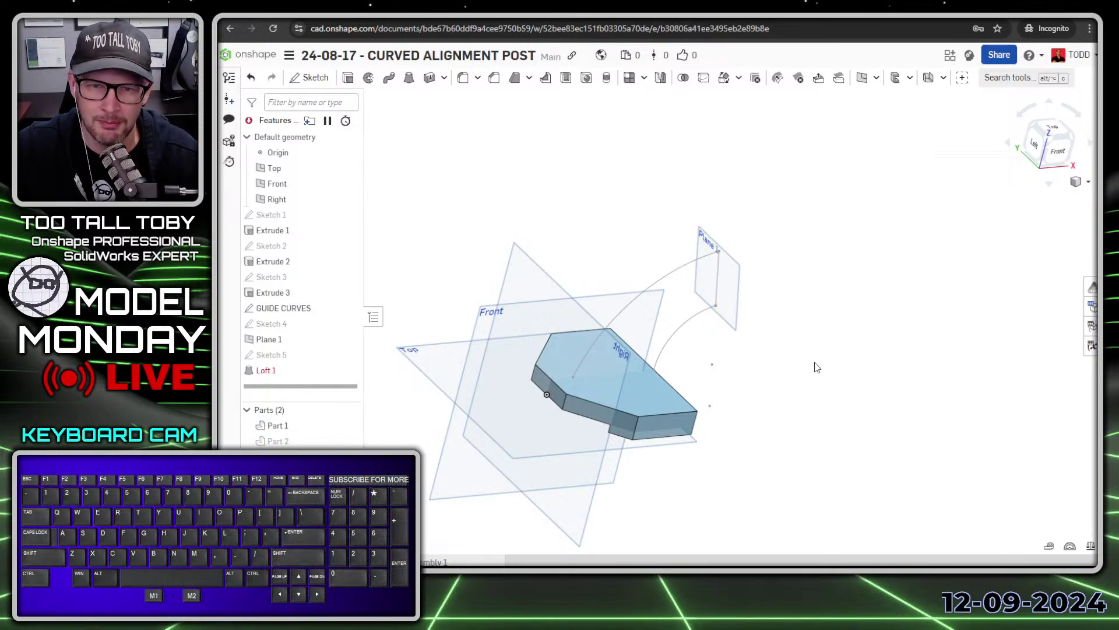
click(268, 370)
key(Delete)
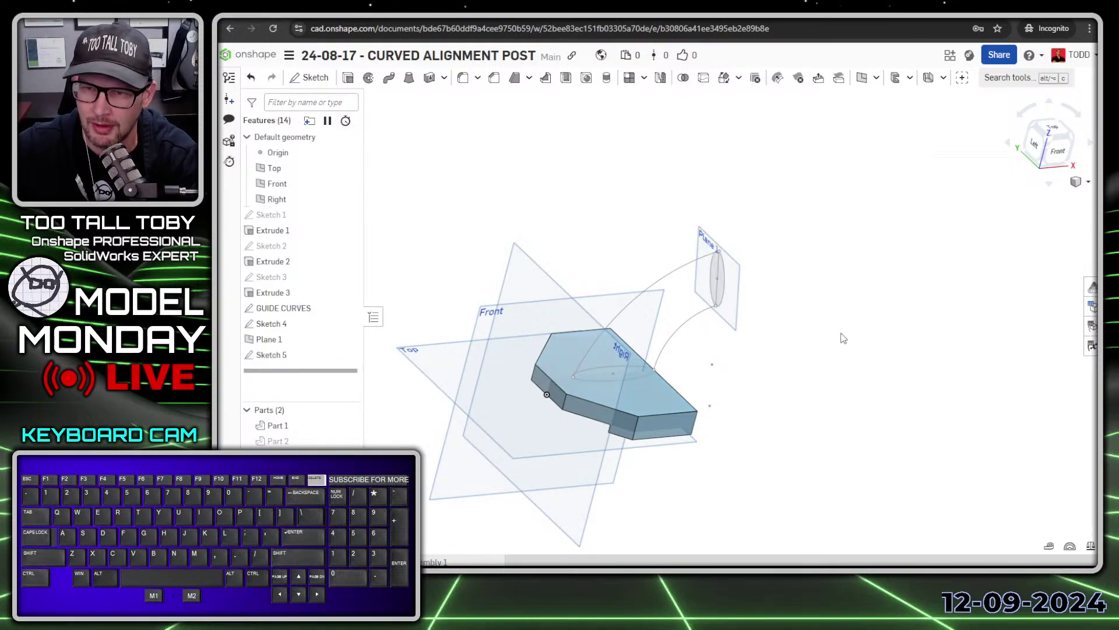
click(272, 355)
key(Delete)
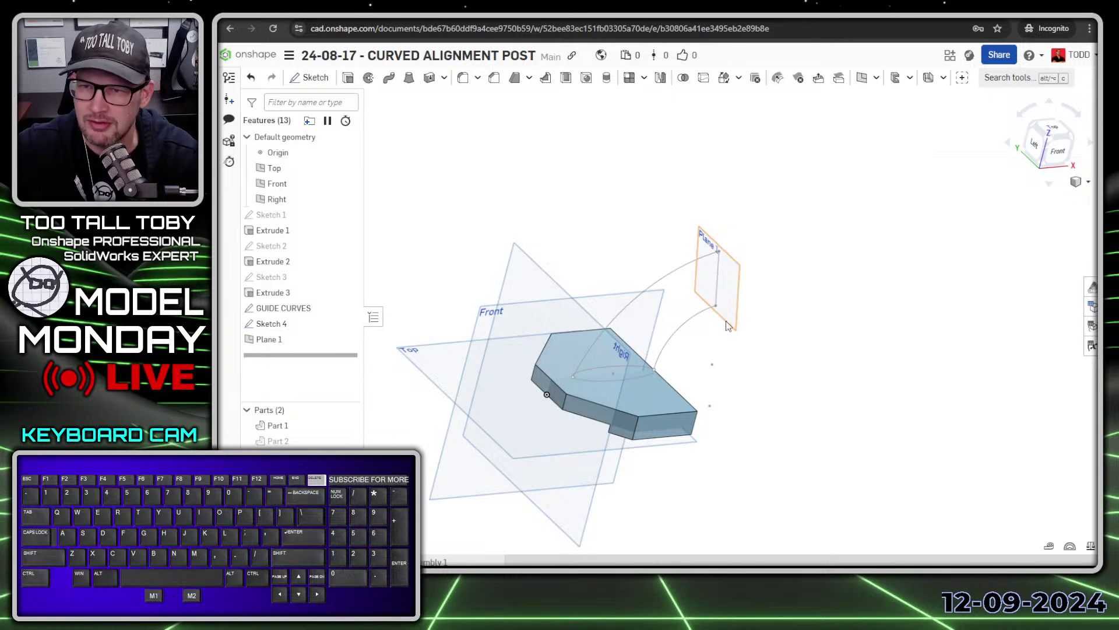
- Start a new sketch on Plane 1 and draw an ellipse freehand, clear of the guide curves' upper endpoints
scroll(717, 291, up, 5)
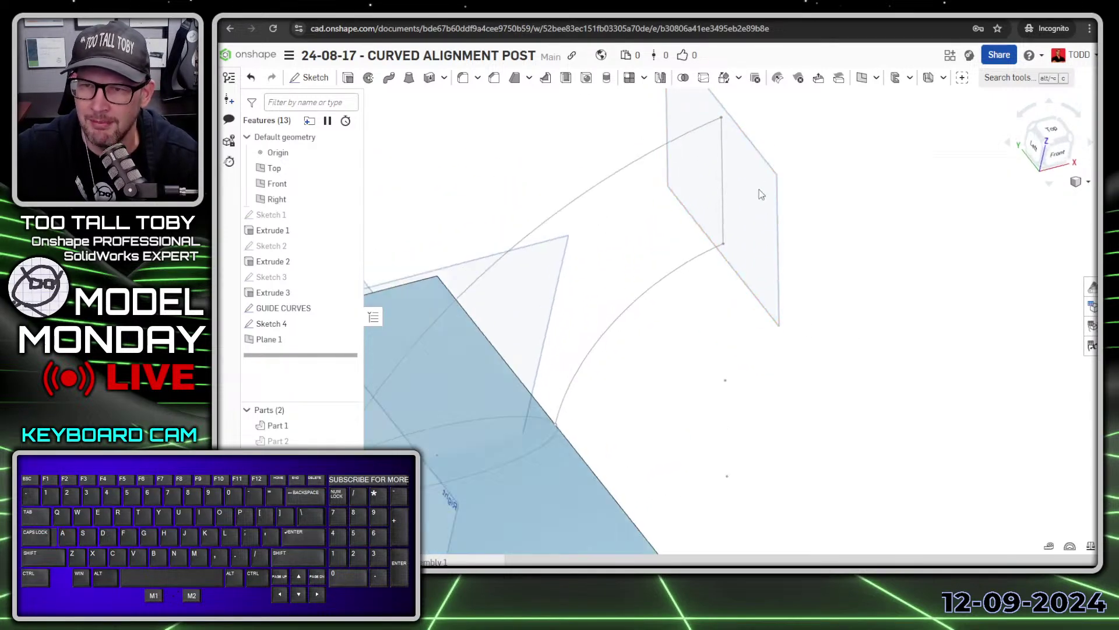
click(758, 230)
key(s)
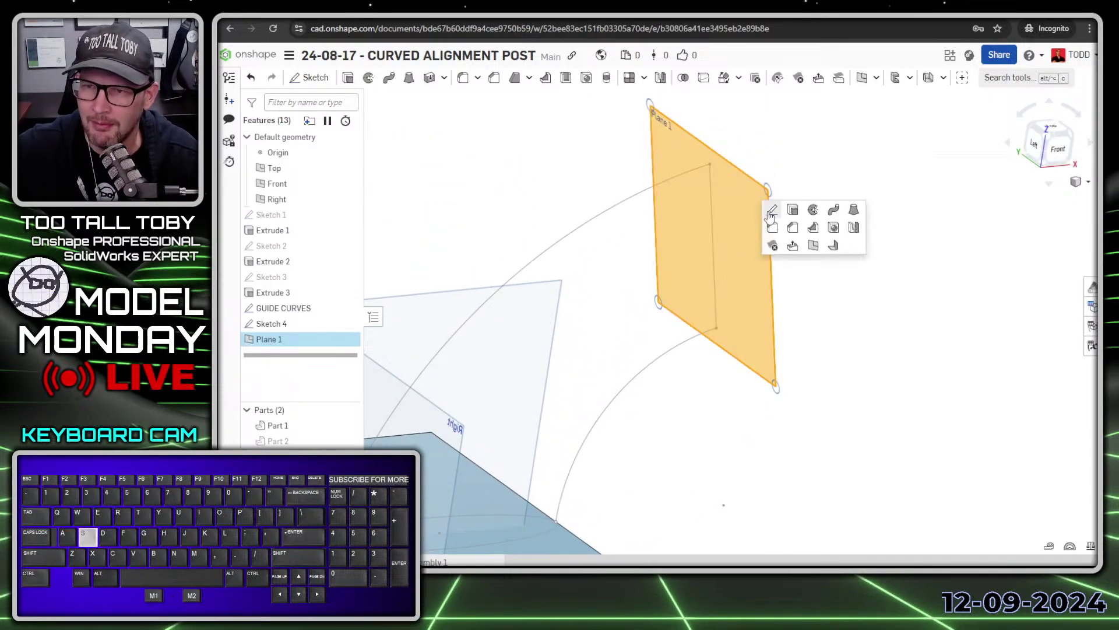
click(771, 211)
click(400, 78)
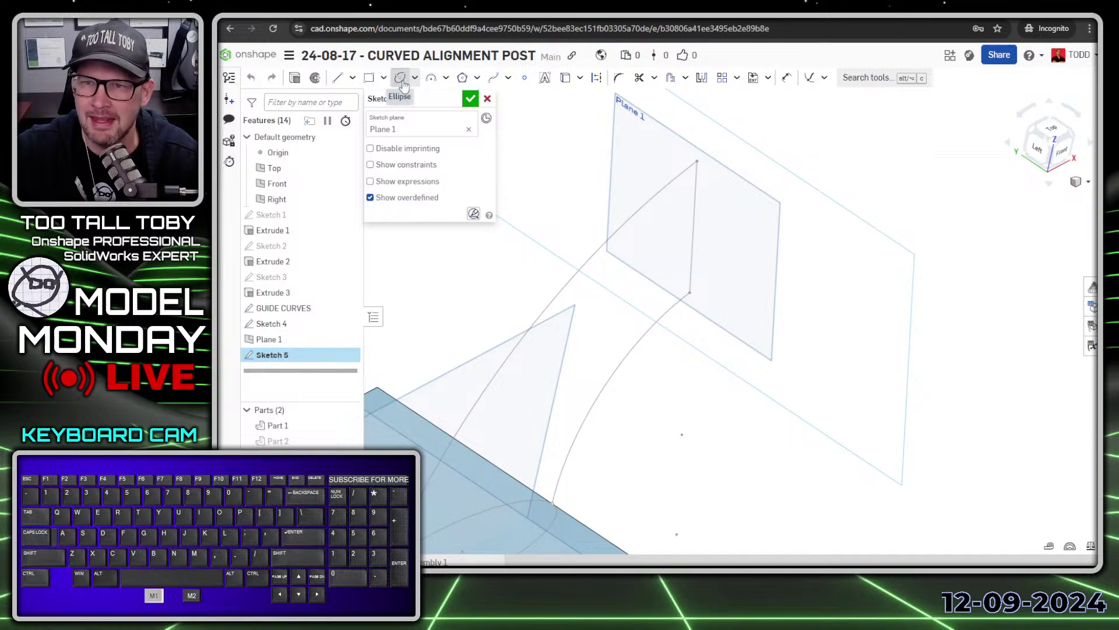
drag(748, 290, 803, 222)
- Place two sketch points on opposite sides of the ellipse's perimeter
click(526, 77)
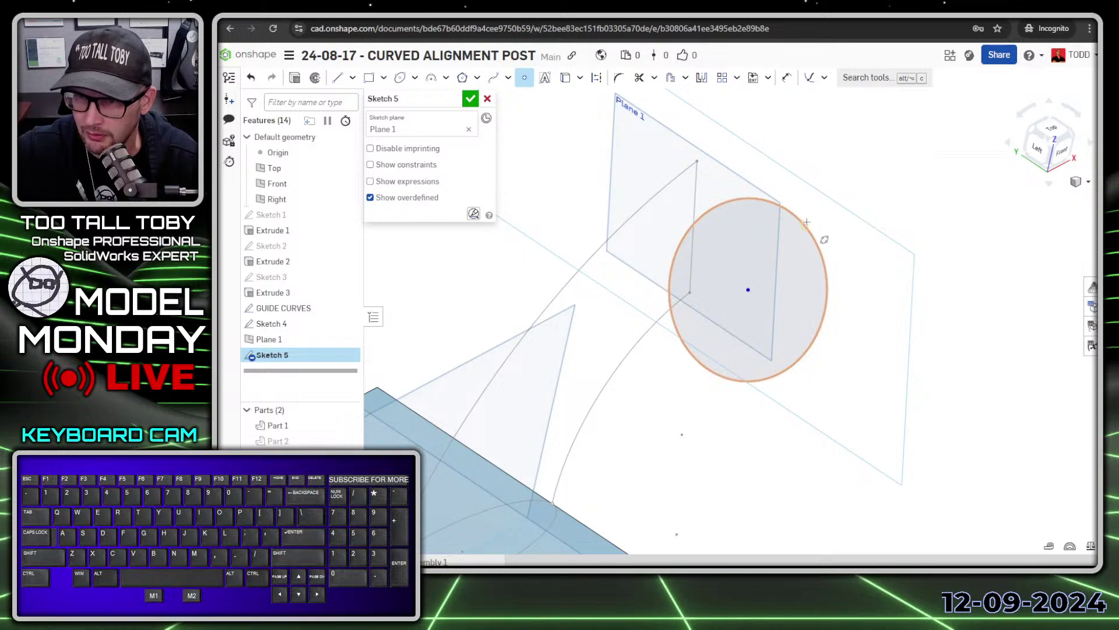
click(805, 224)
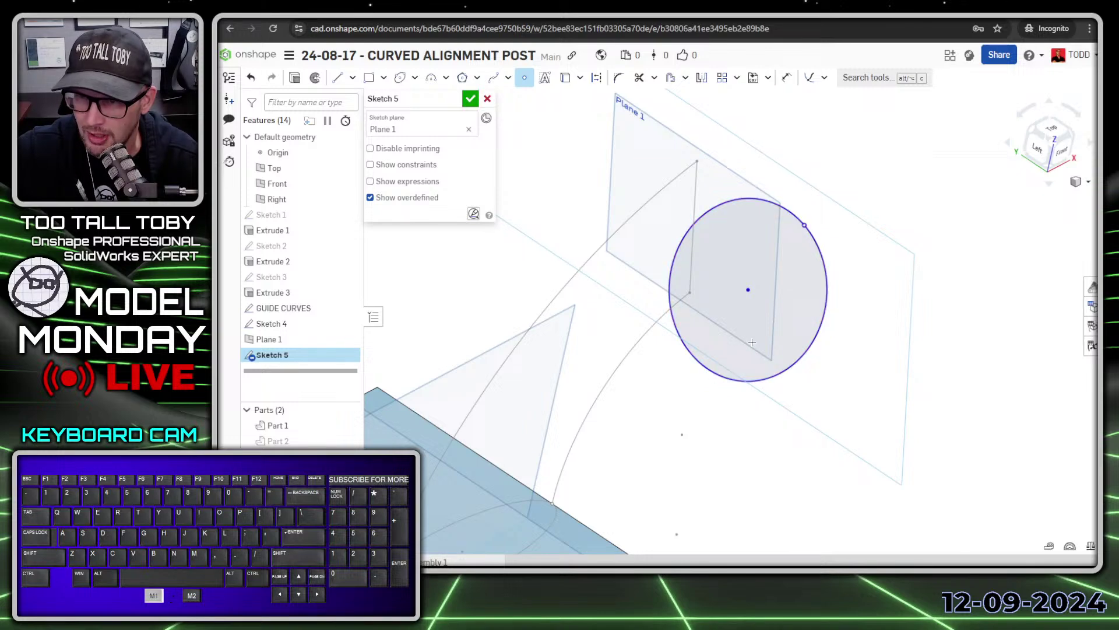
click(691, 355)
key(Escape)
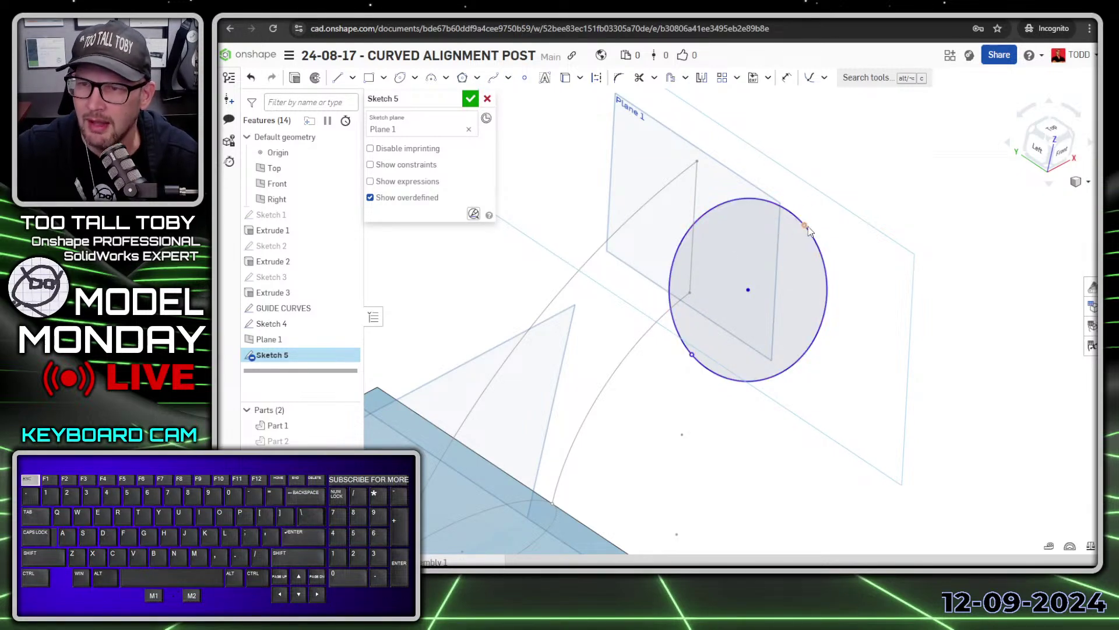
- Pierce the ellipse's upper point with the outer guide curve and its lower point with the inner guide curve
click(805, 225)
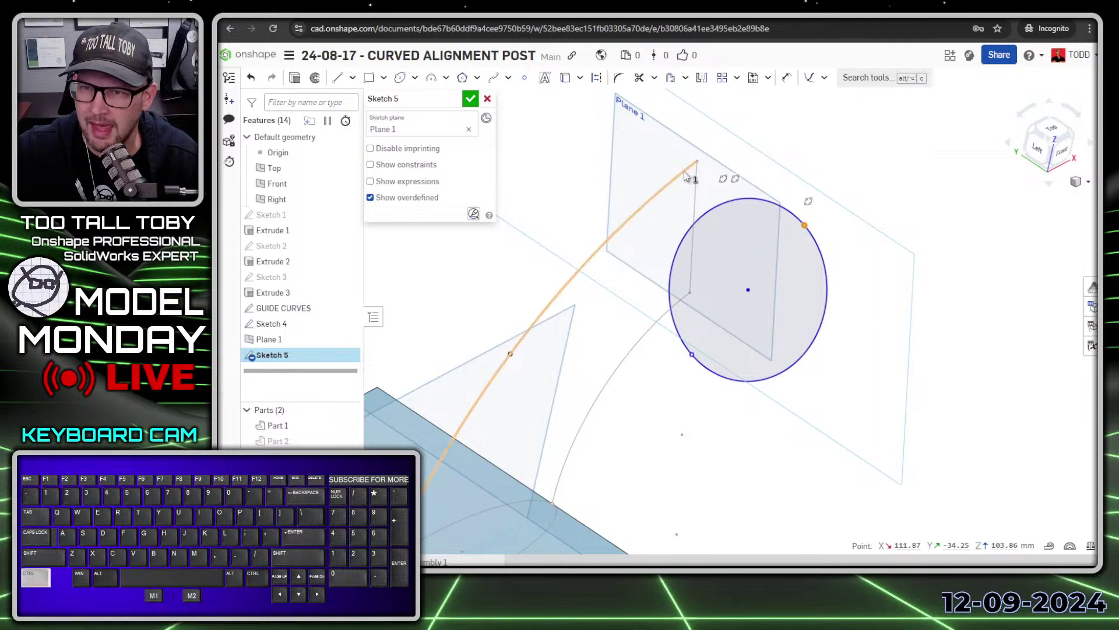
click(688, 176)
key(shift+g)
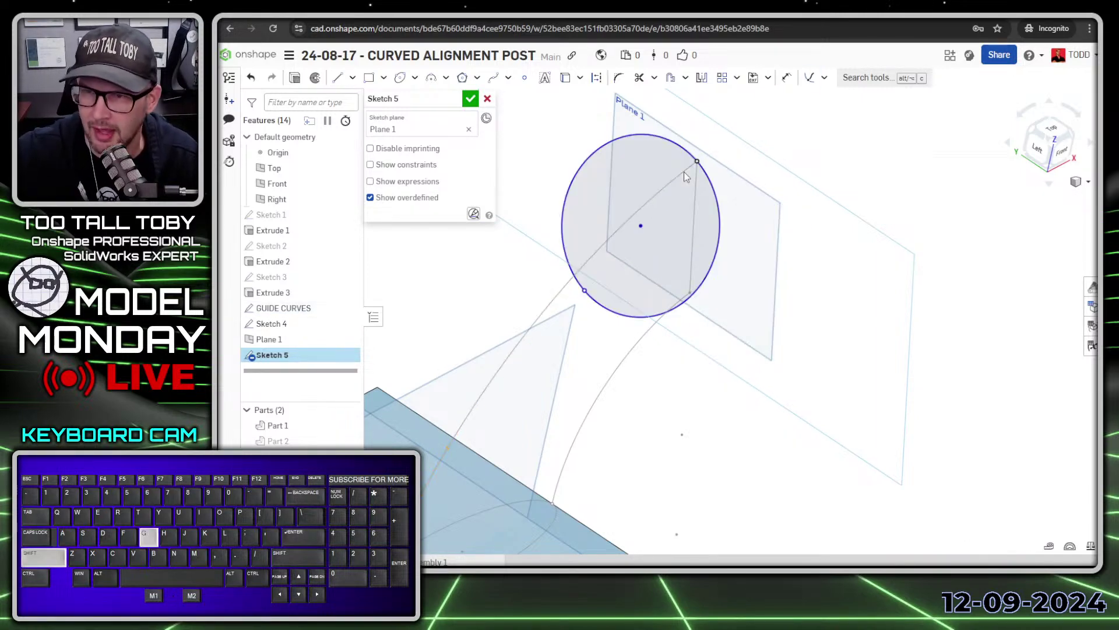
click(584, 290)
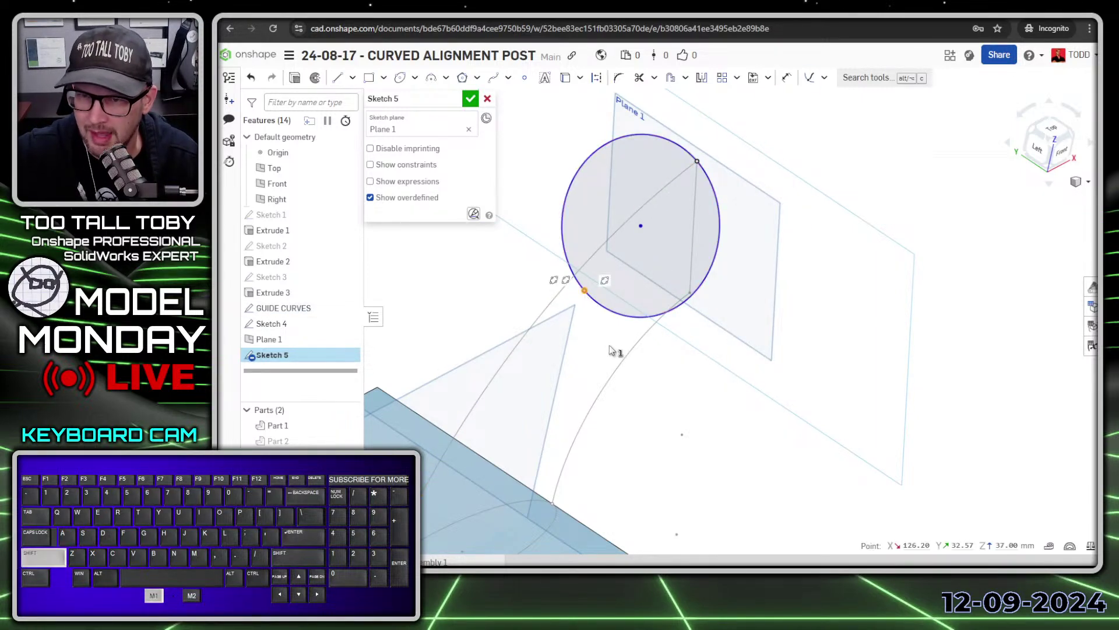
shift+click(635, 344)
key(shift+g)
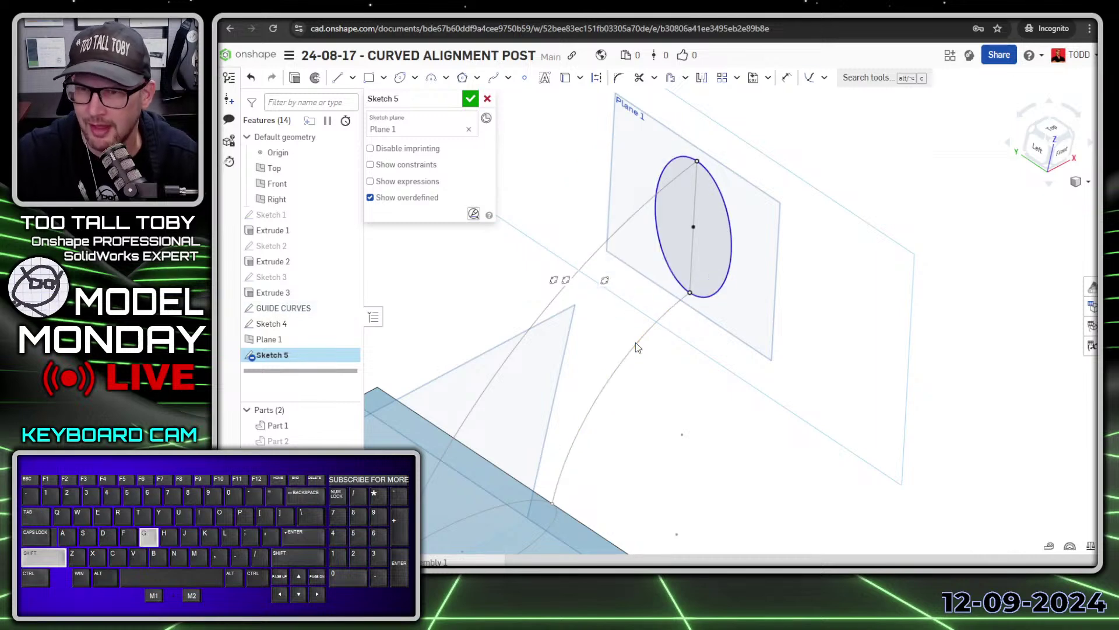
- Dimension the ellipse's minor axis to 18 mm and finish the sketch
key(s)
click(826, 208)
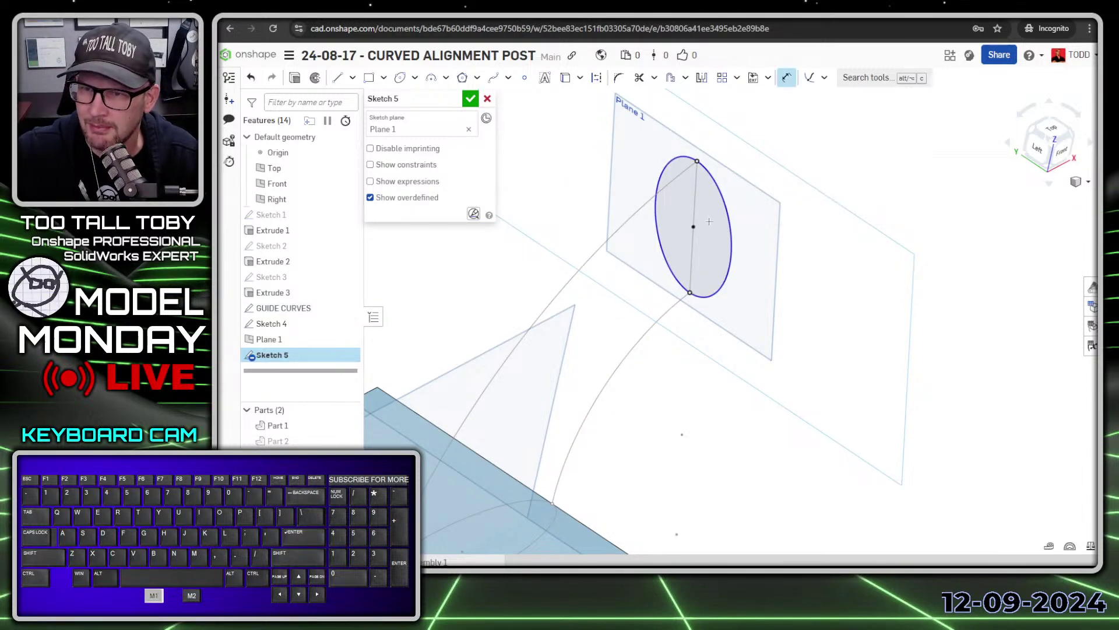
click(730, 217)
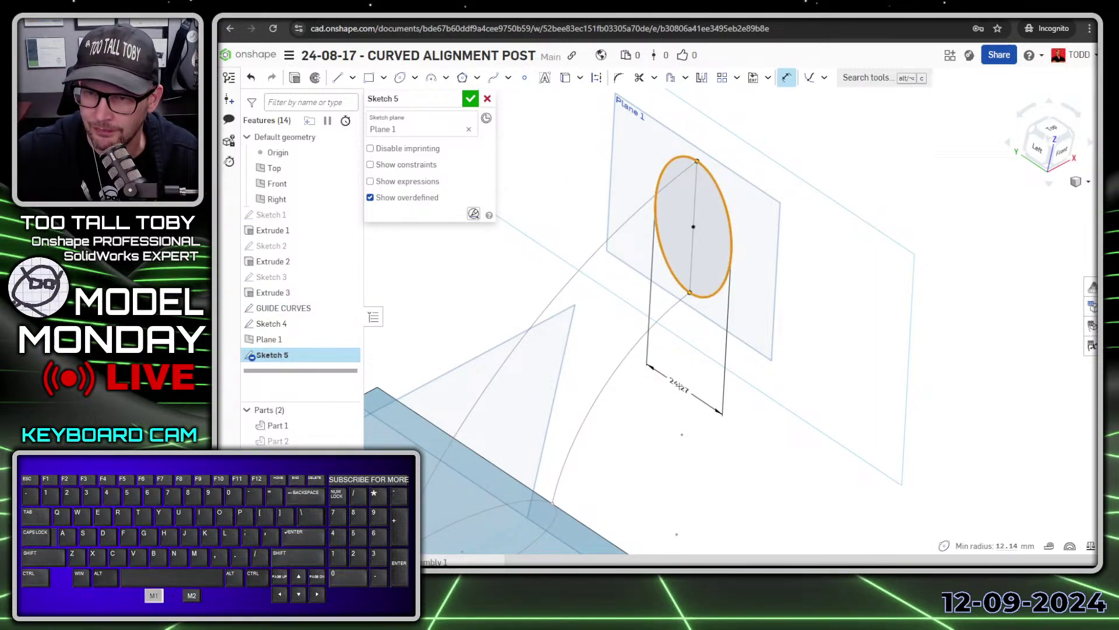
click(680, 386)
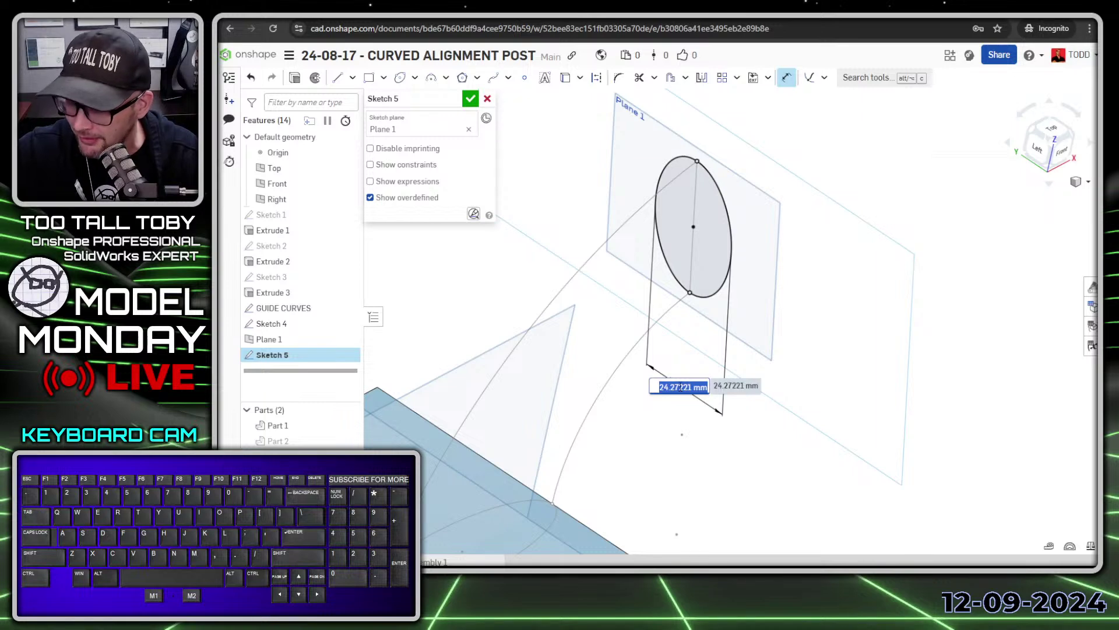
text(18)
key(Return)
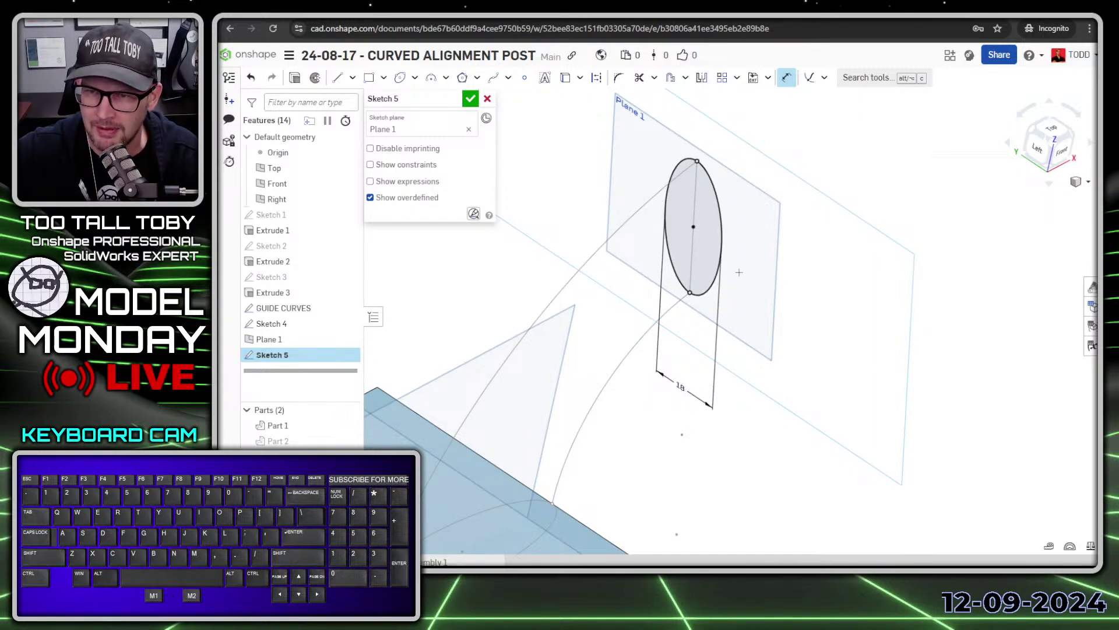
click(471, 99)
- Start a loft that adds to Part 1, with the Sketch 4 ellipse as first profile and the Sketch 5 ellipse as second
key(f)
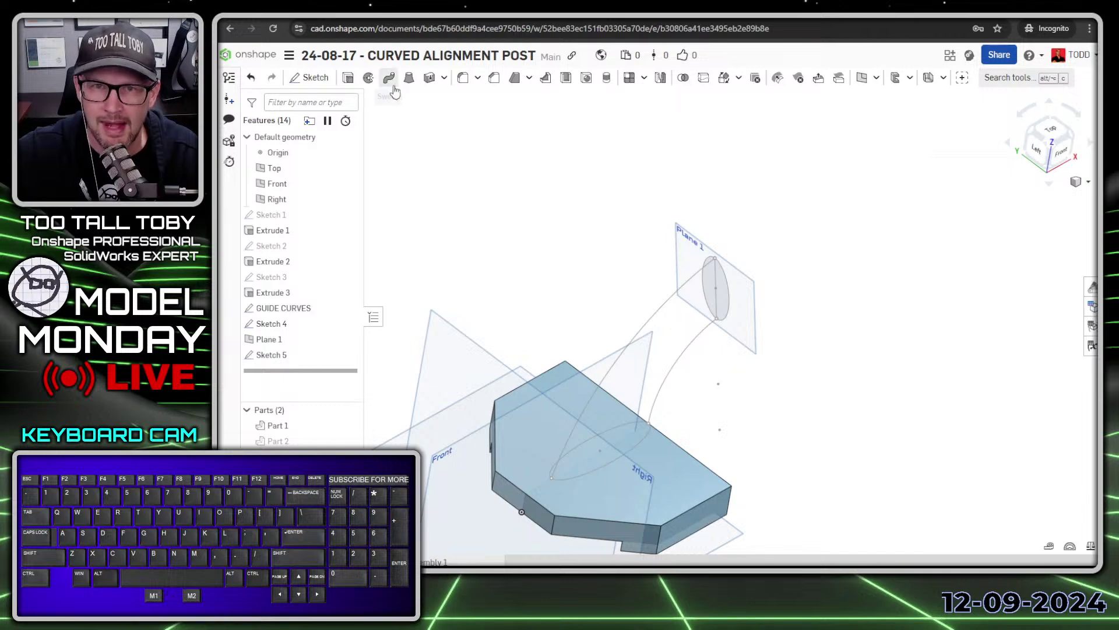
click(722, 270)
click(559, 482)
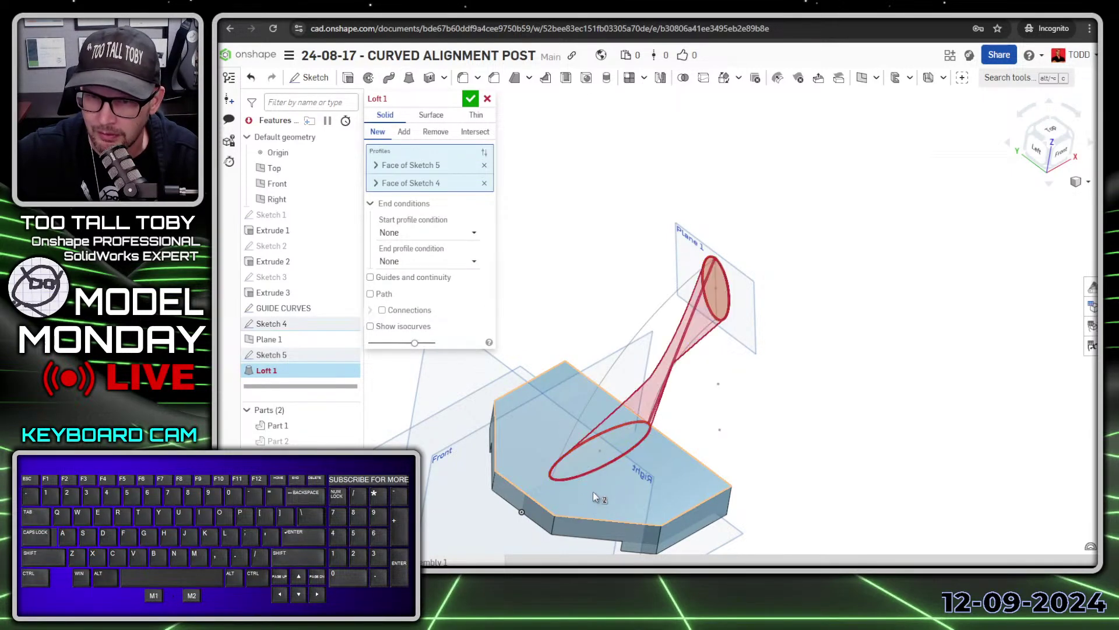
right_drag(664, 443, 779, 356)
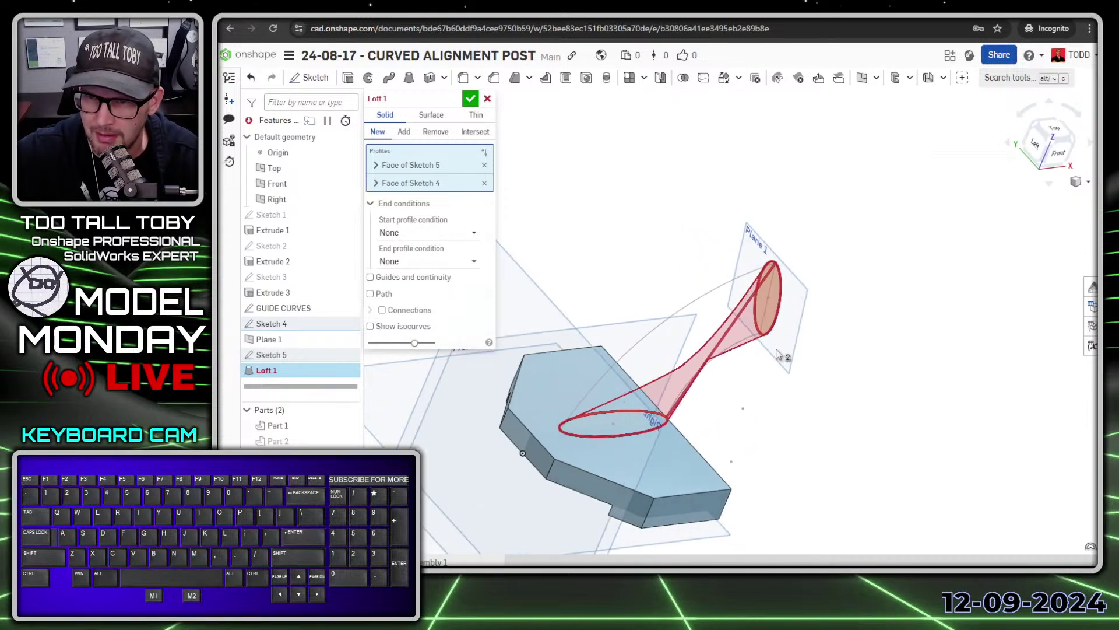
click(783, 293)
click(771, 331)
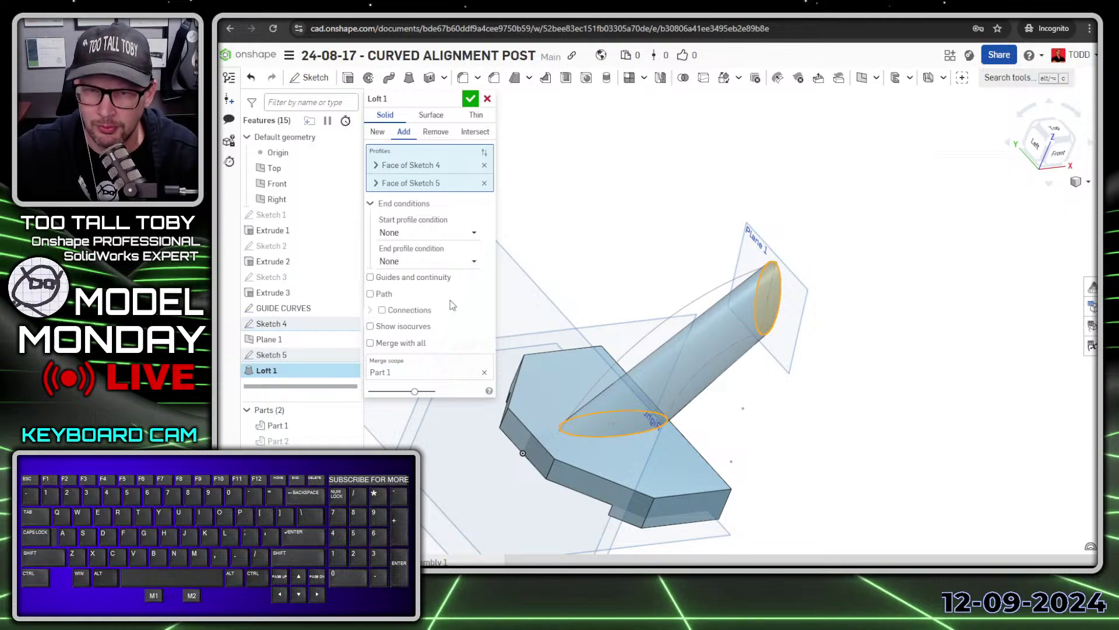
click(423, 313)
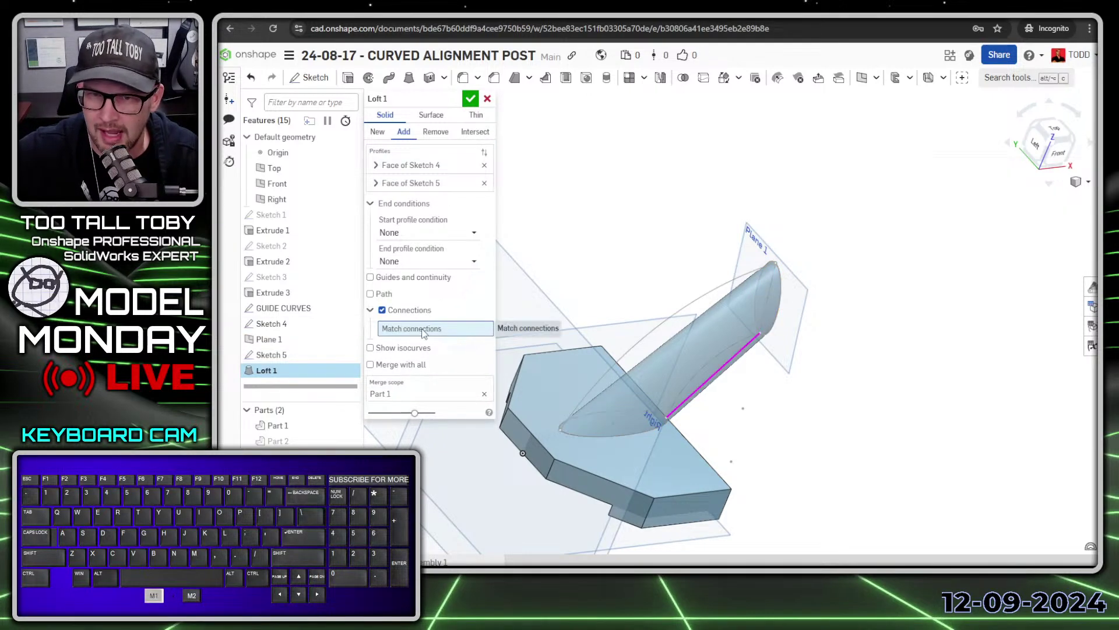
click(702, 376)
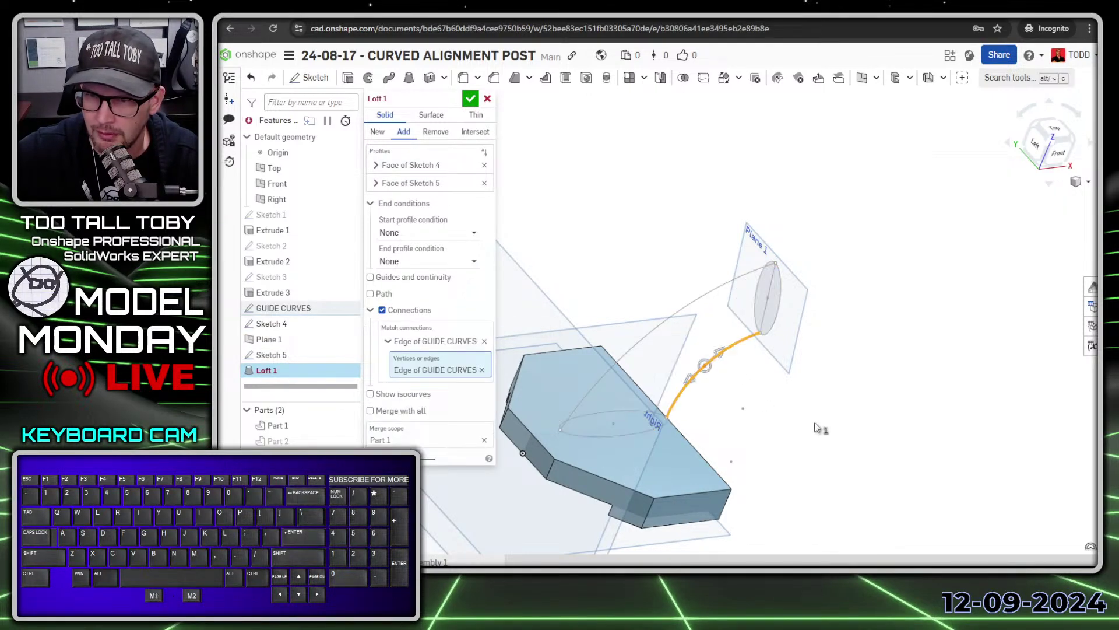
click(652, 331)
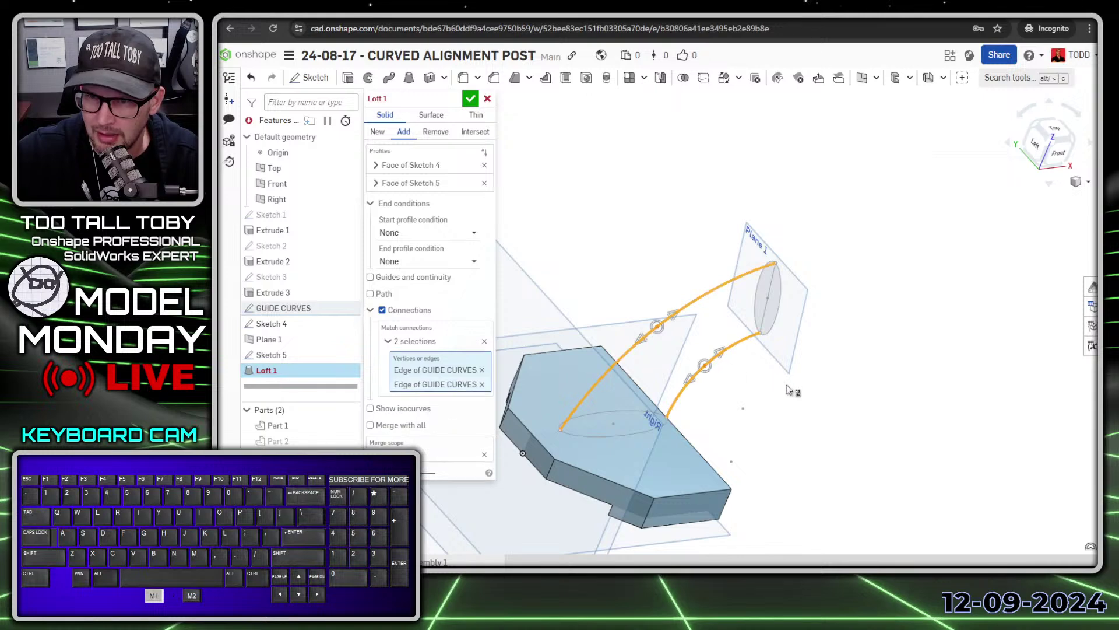
middle_drag(754, 387, 744, 362)
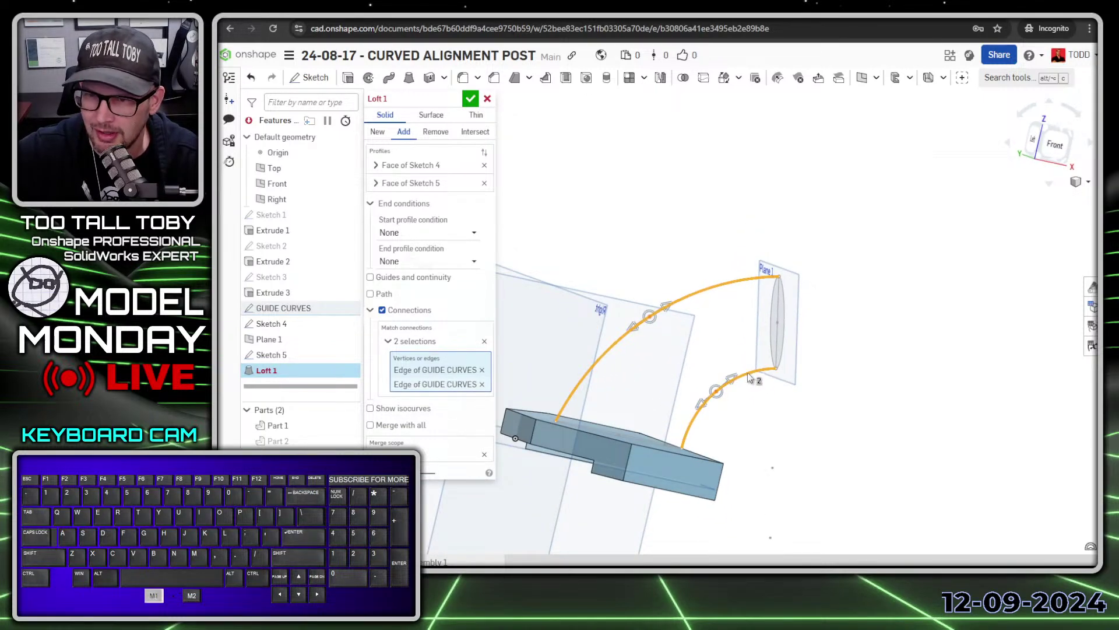
click(750, 378)
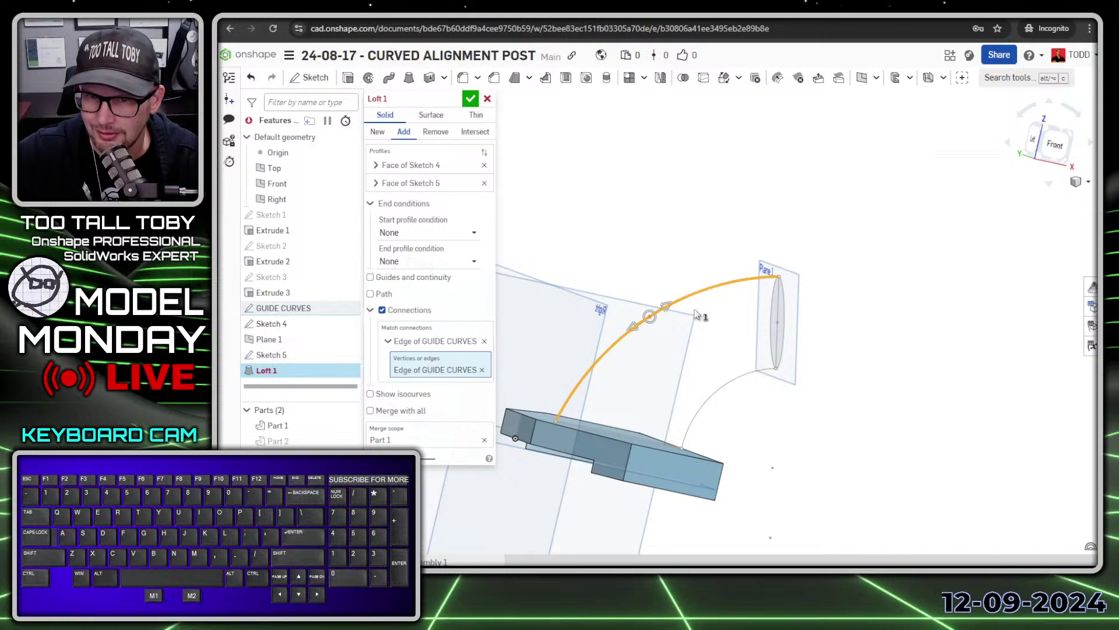
click(710, 295)
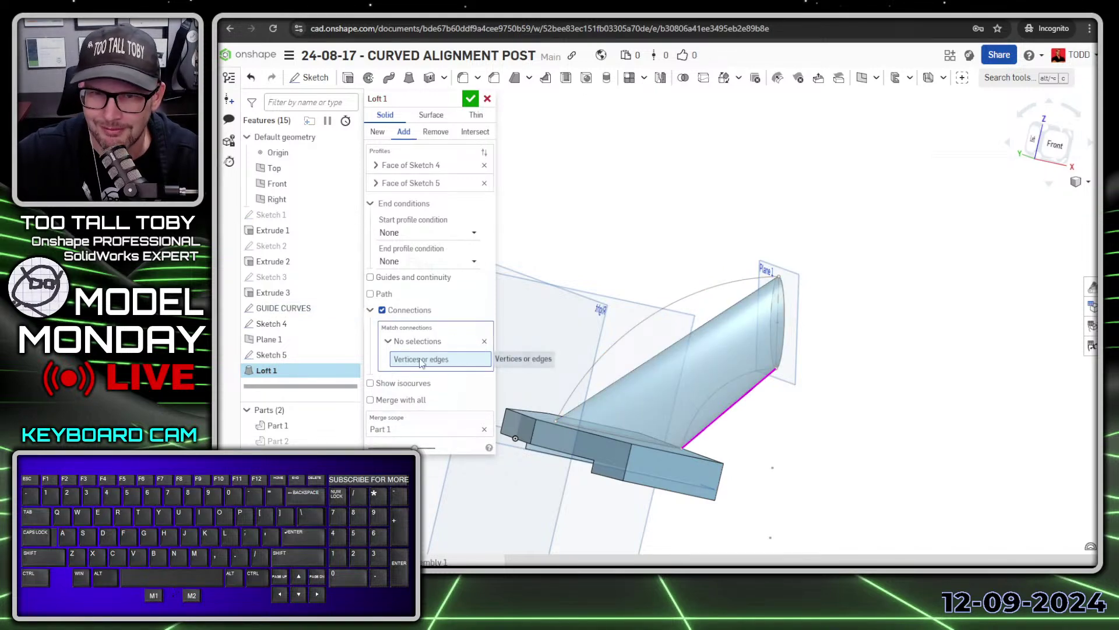
click(284, 307)
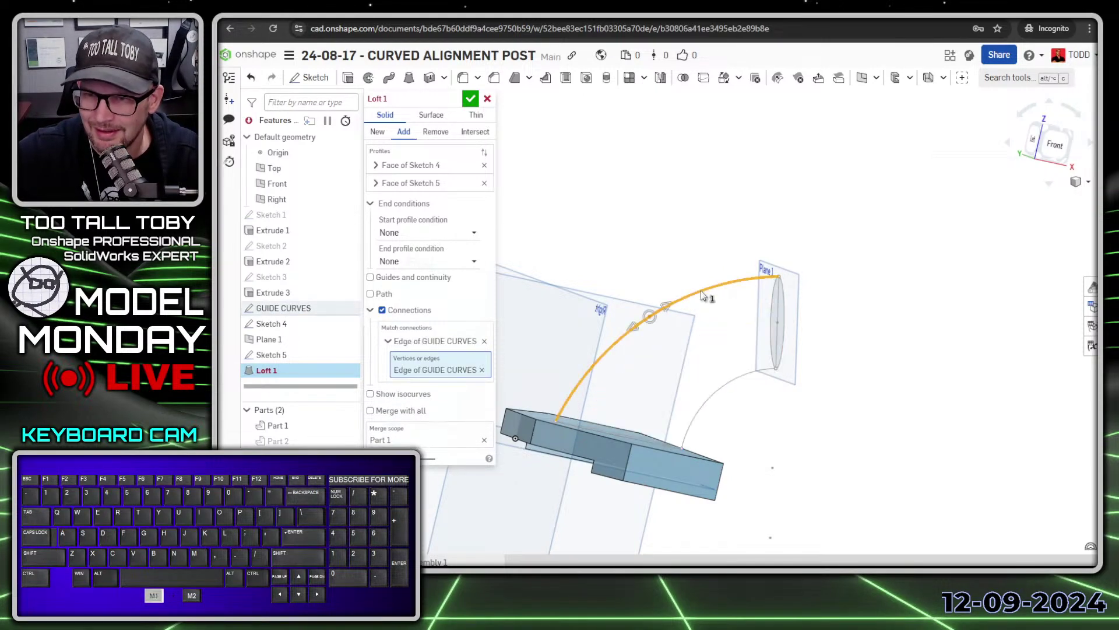
click(449, 371)
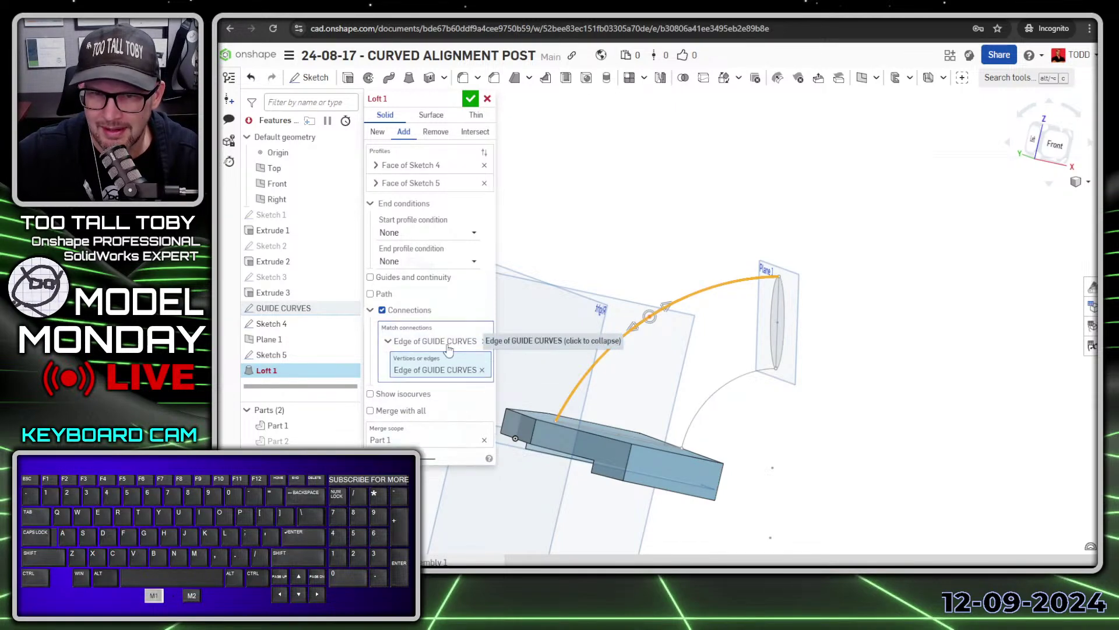
mouse_move(649, 316)
mouse_down()
mouse_move(735, 296)
mouse_move(596, 339)
mouse_up()
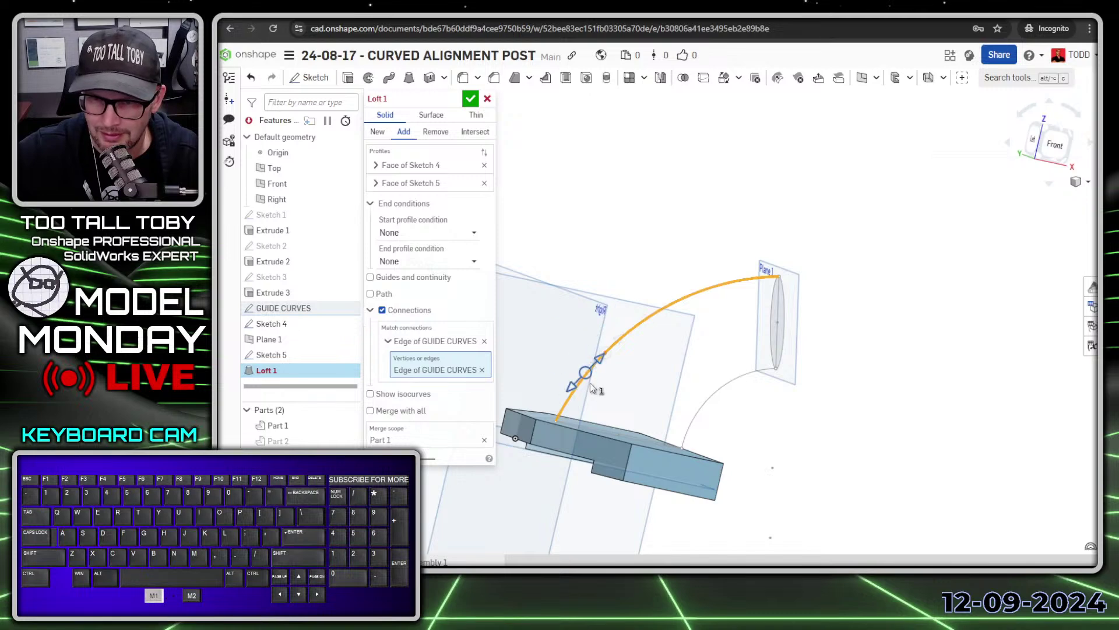
drag(590, 382, 588, 387)
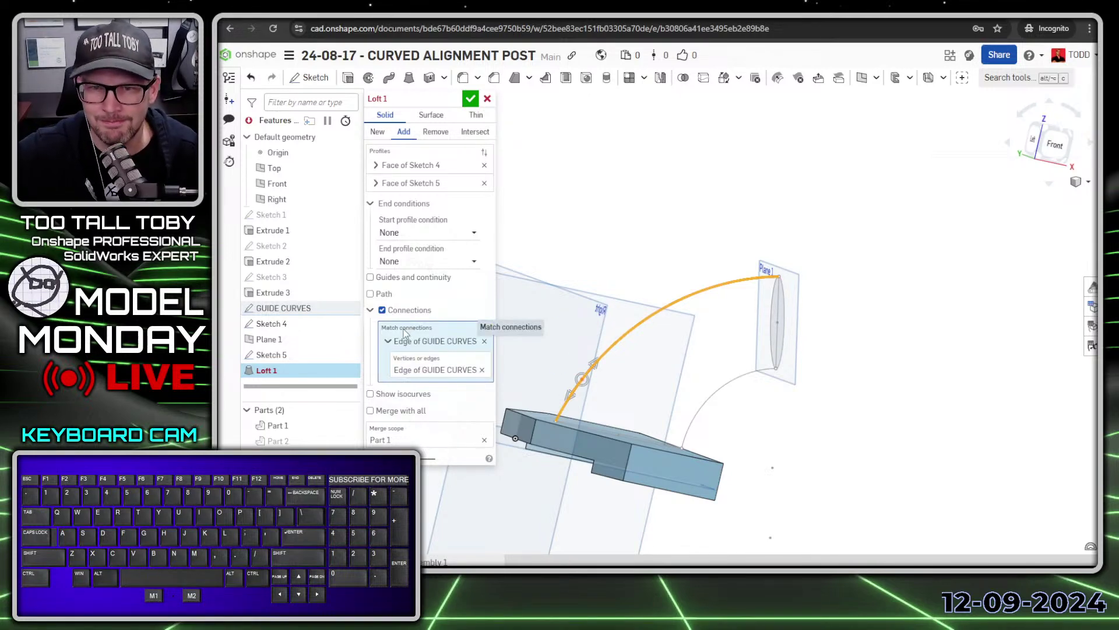
click(382, 310)
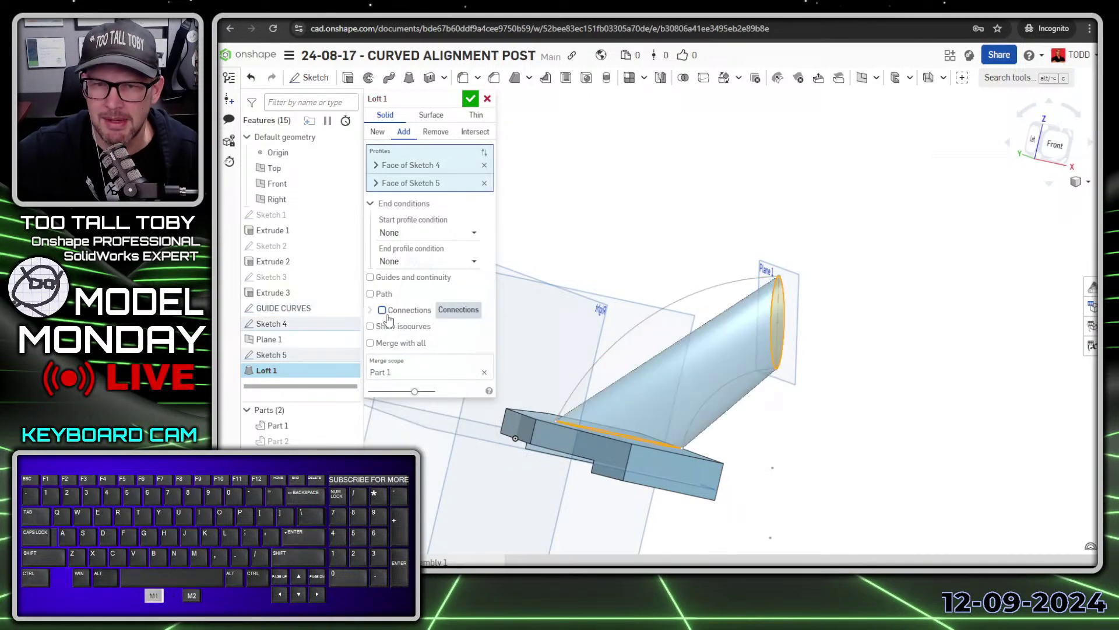
- Enable guides and continuity, use the inner and outer guide curves as the loft's guides, and accept the loft
click(422, 279)
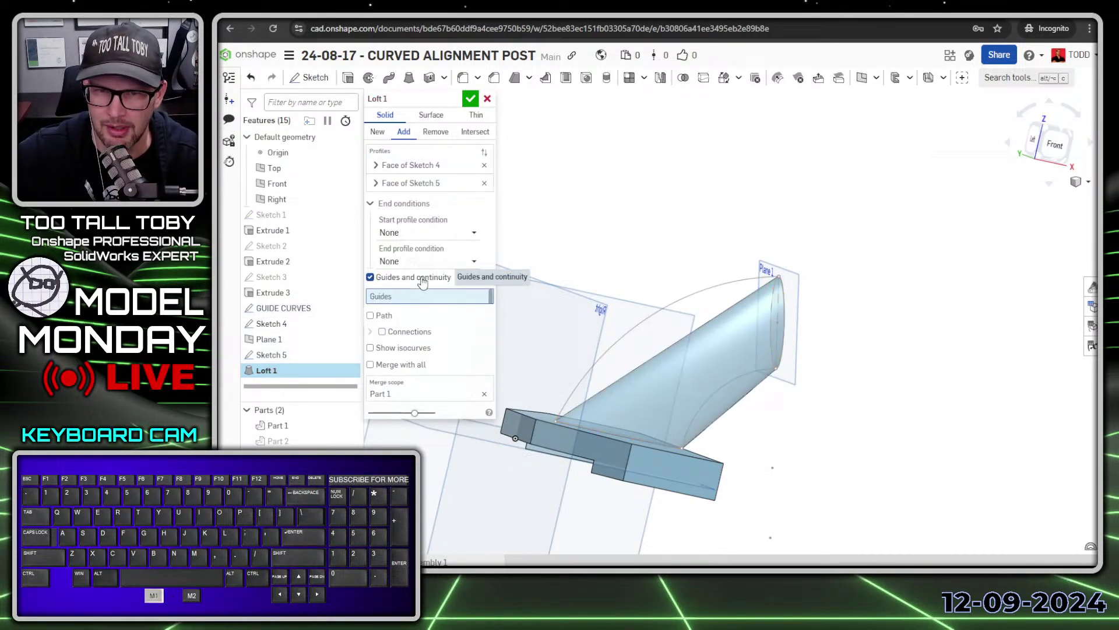
click(724, 384)
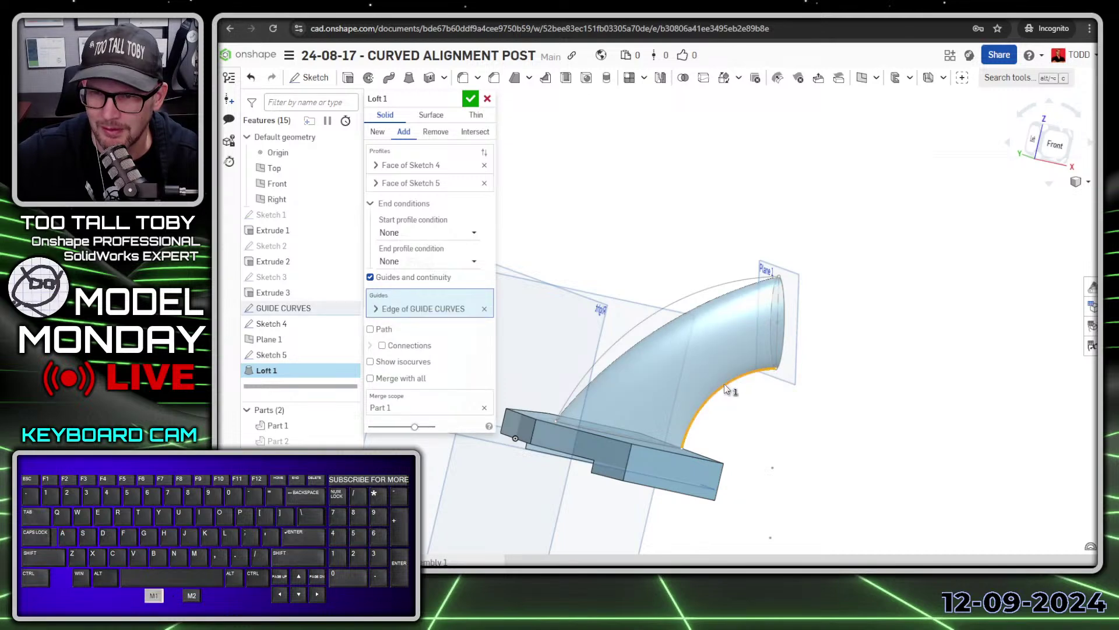
click(691, 294)
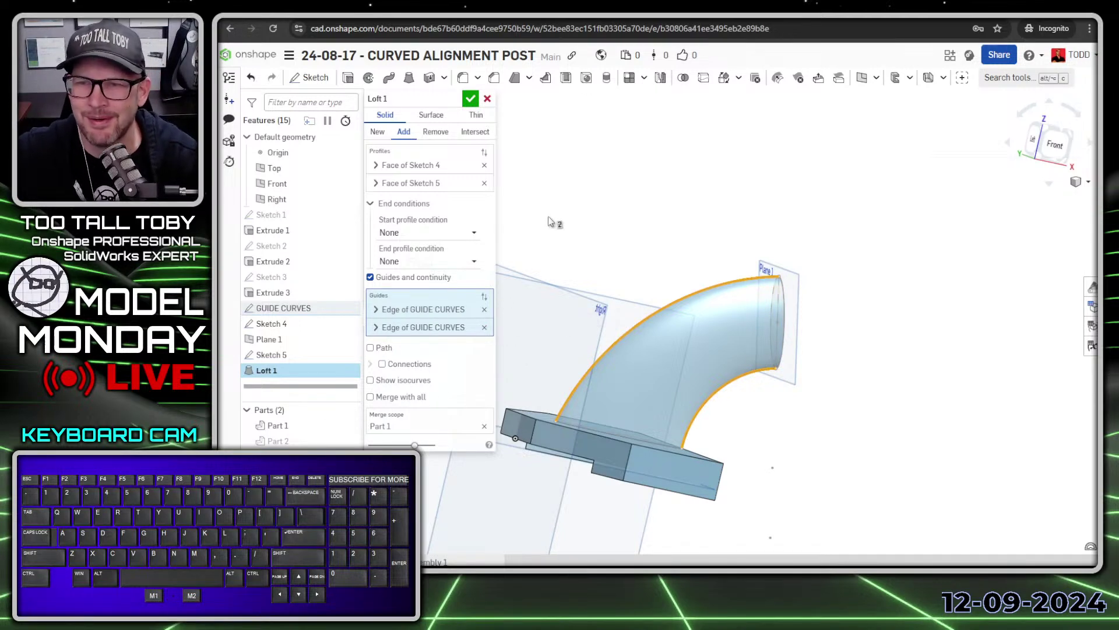
right_drag(670, 393, 784, 403)
scroll(758, 356, up, 2)
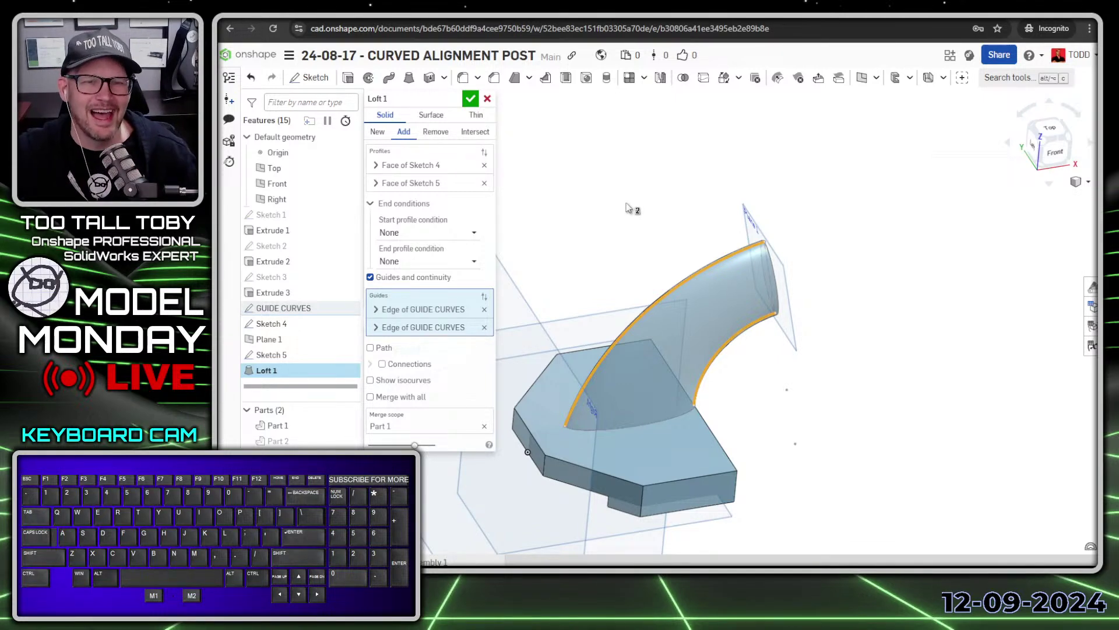
click(471, 99)
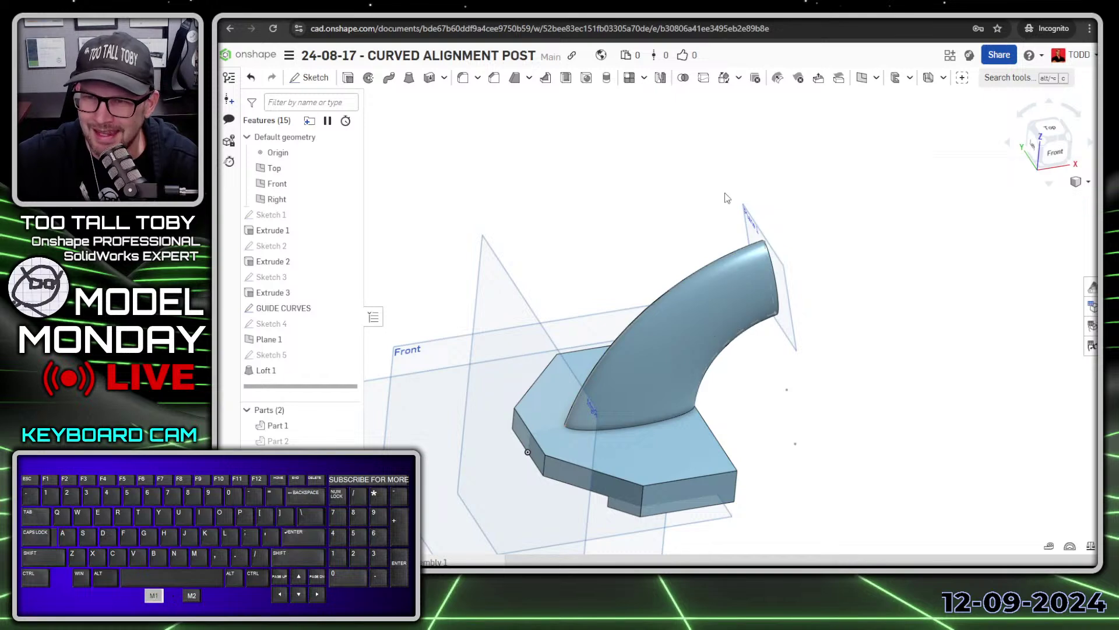
- Show the hidden Part 2 cylinder and edit Loft 1 to include Part 2 in its merge scope
click(348, 441)
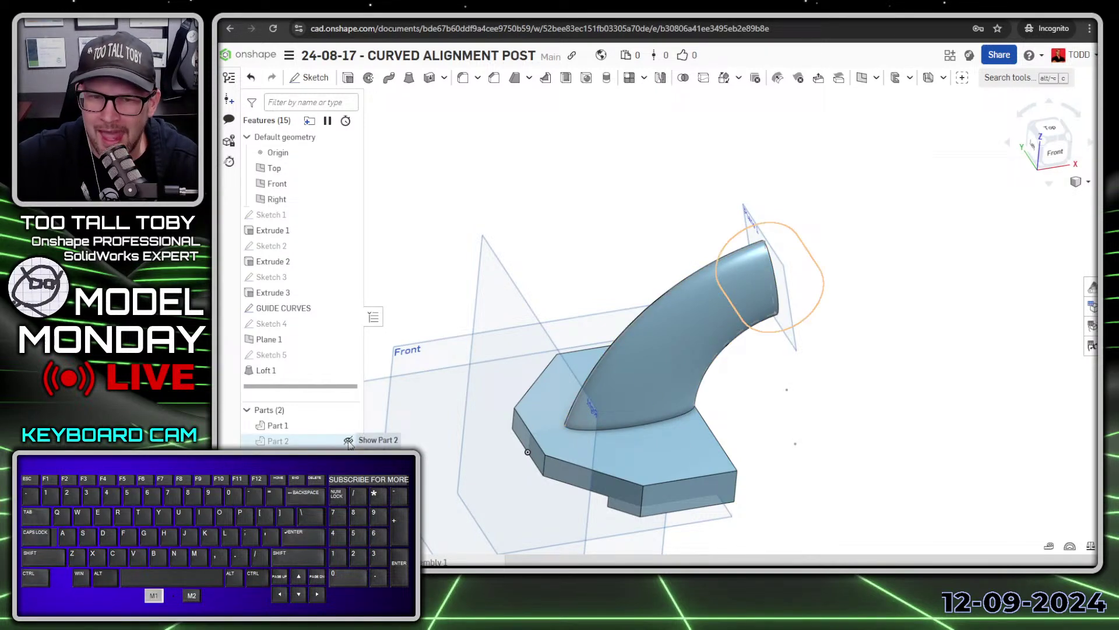
right_click(265, 376)
click(285, 395)
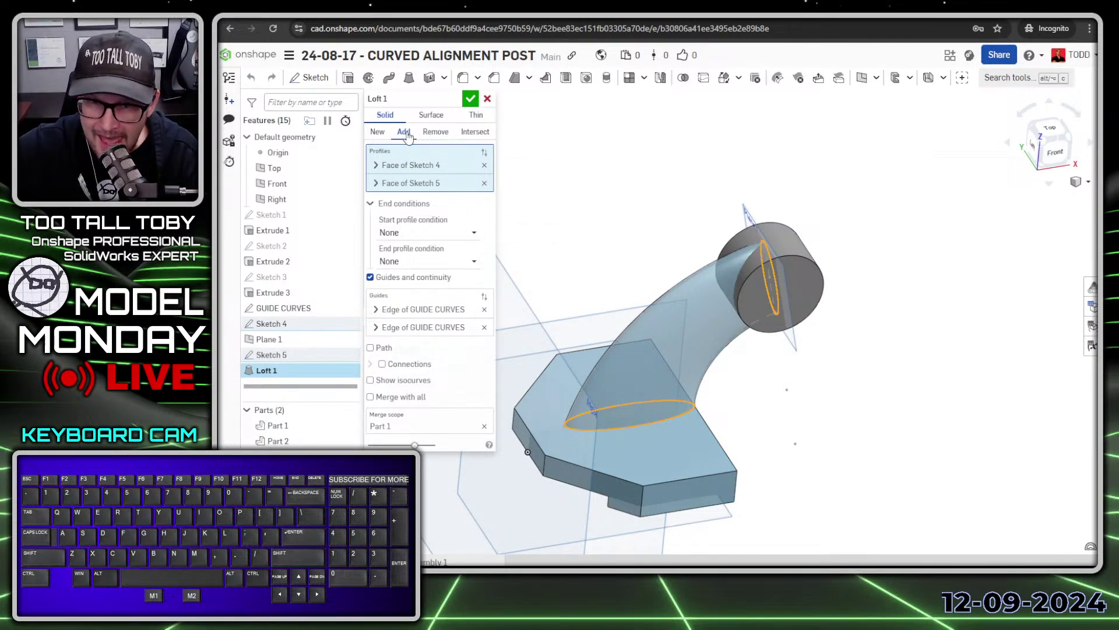
click(426, 424)
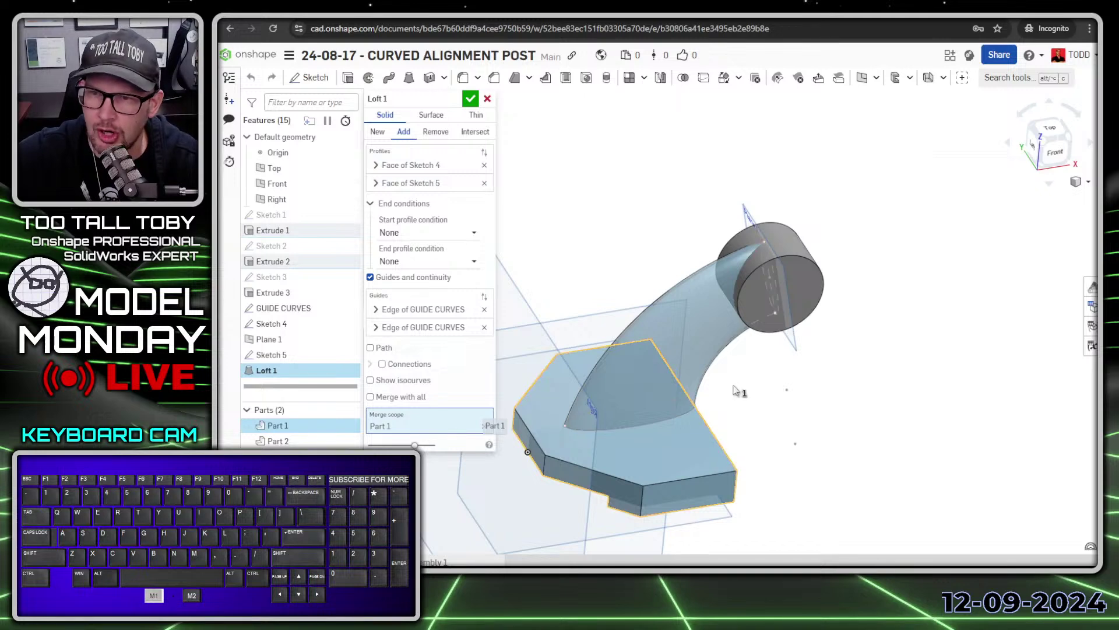
click(805, 274)
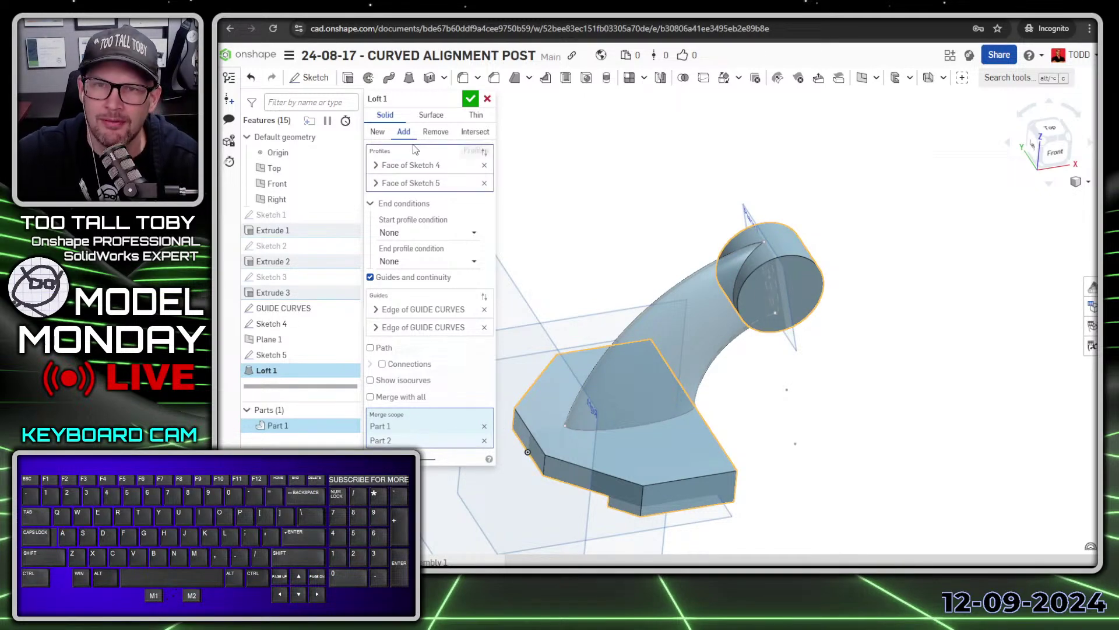
click(469, 98)
- Start a sketch on the front end face of the upper cylinder and draw a smaller circle concentric with it
mouse_move(898, 305)
right_down()
mouse_move(898, 348)
mouse_move(893, 296)
right_up()
click(809, 302)
key(s)
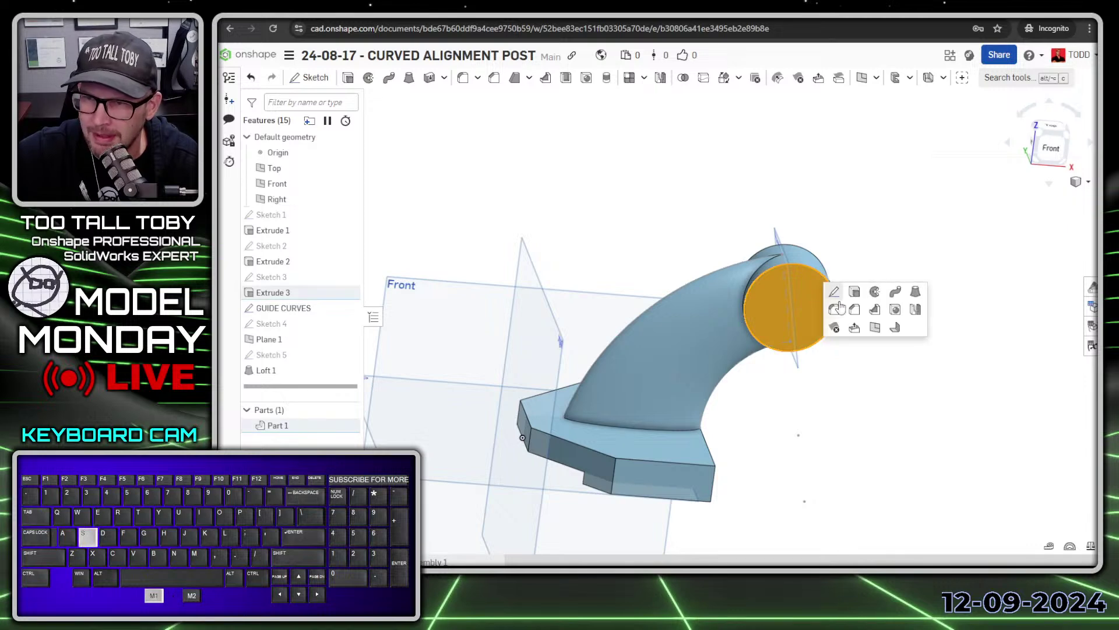
click(837, 294)
key(n)
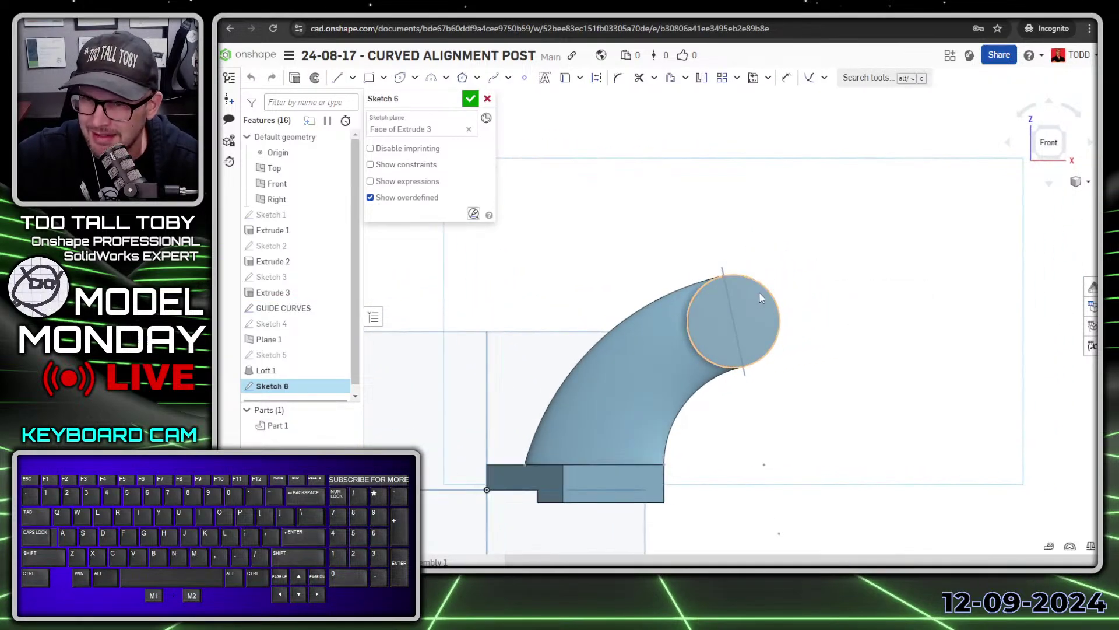
key(s)
click(856, 286)
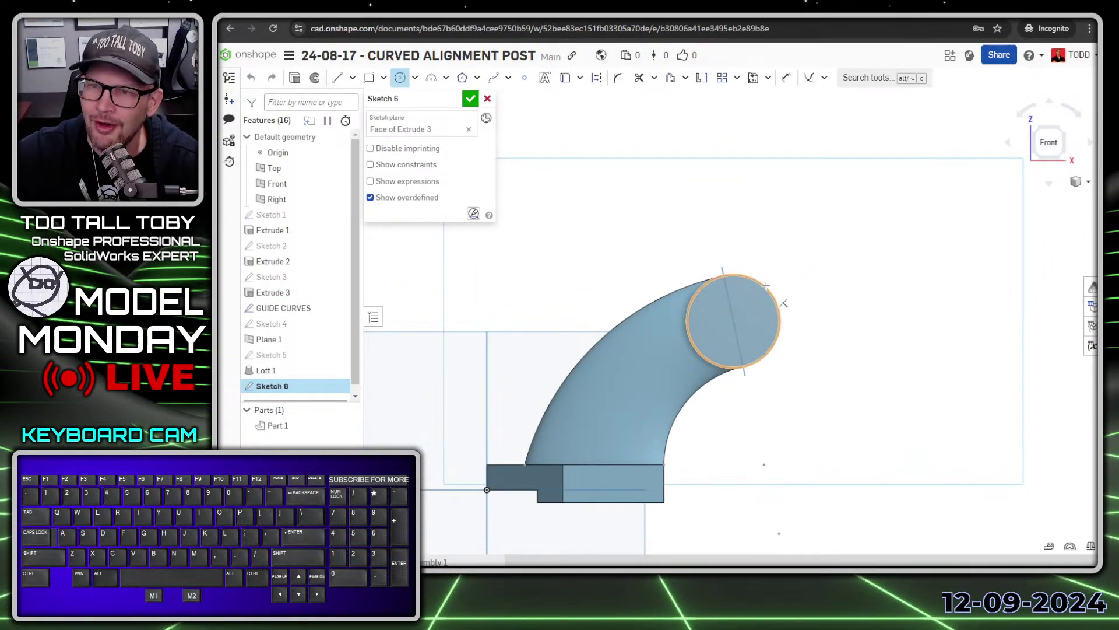
click(733, 321)
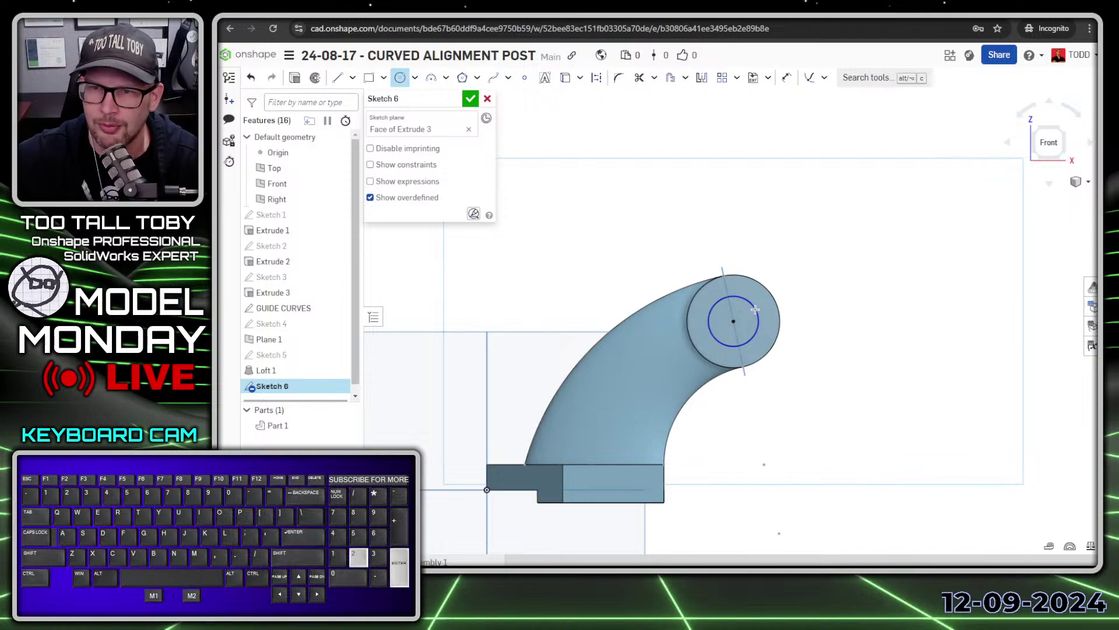
- Extrude the Sketch 6 circle with the Through all end type, adding to Part 1
key(s)
click(785, 247)
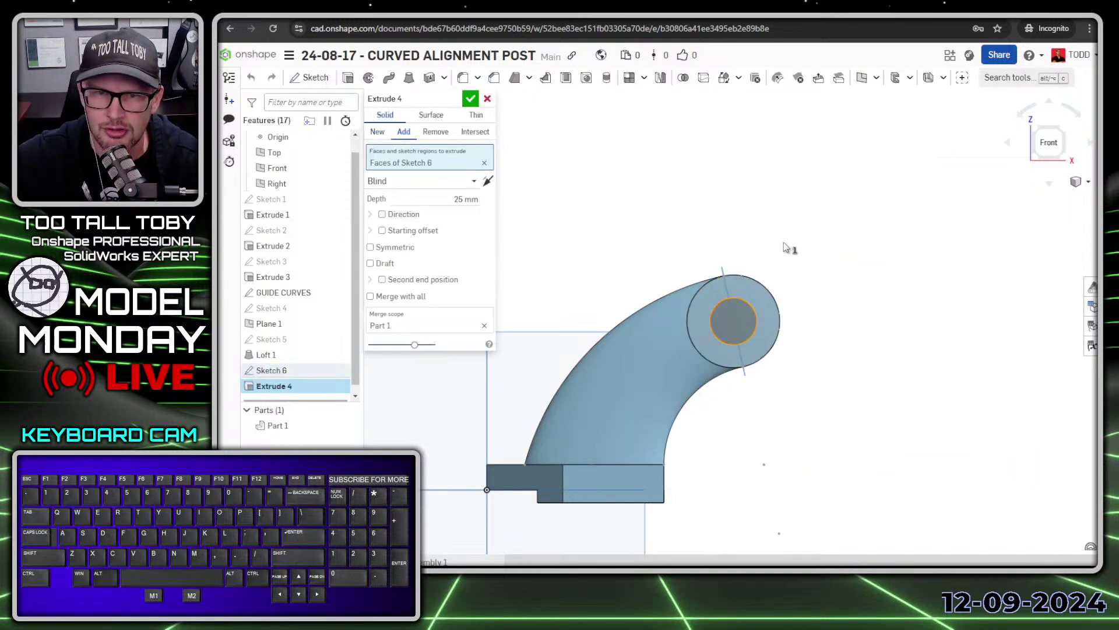
click(450, 181)
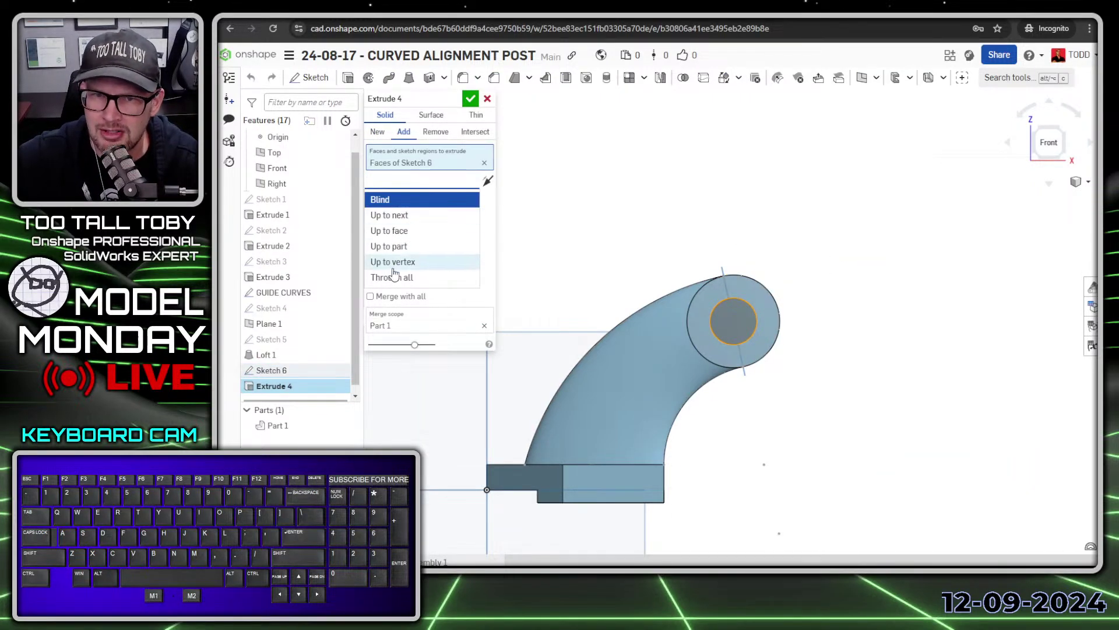
click(400, 278)
click(470, 98)
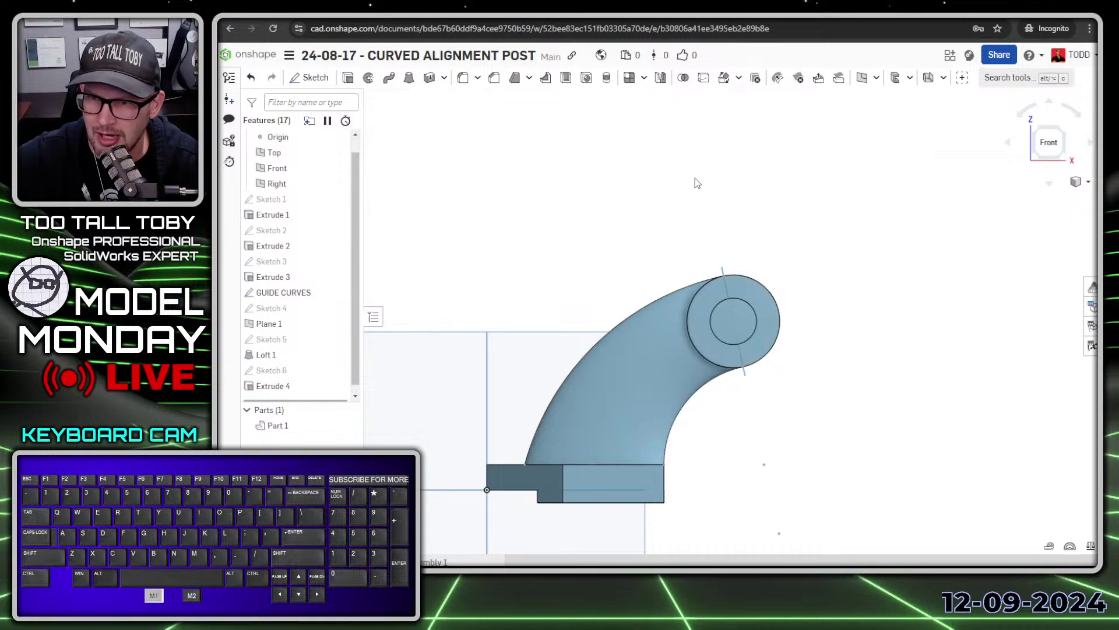
- Edit Extrude 4 to remove material so that it cuts a hole through the upper cylinder
right_drag(697, 182, 705, 315)
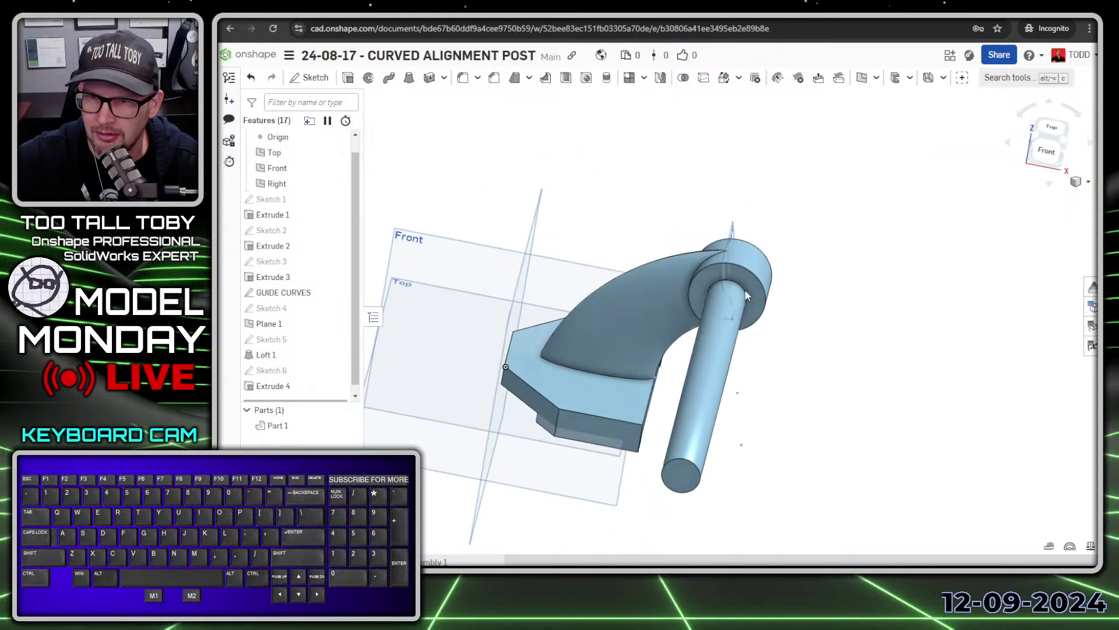
double_click(273, 386)
click(434, 132)
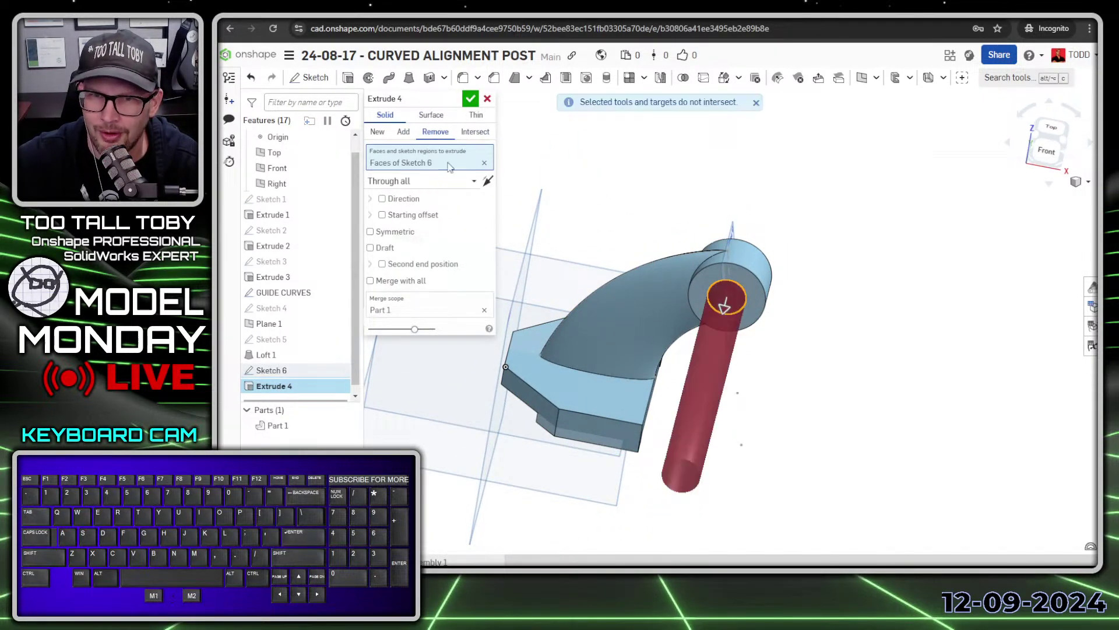
click(470, 97)
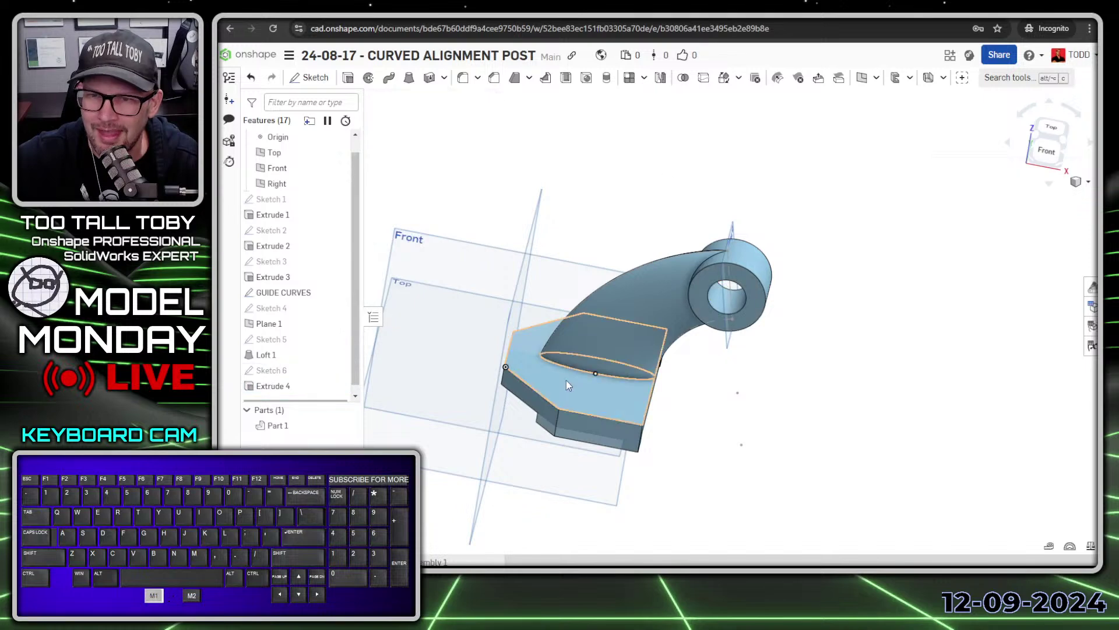
- Sketch a 30 by 65 mm center-point rectangle on the base plate's top face, centred on the horizontal line through the origin
click(590, 389)
key(s)
click(606, 382)
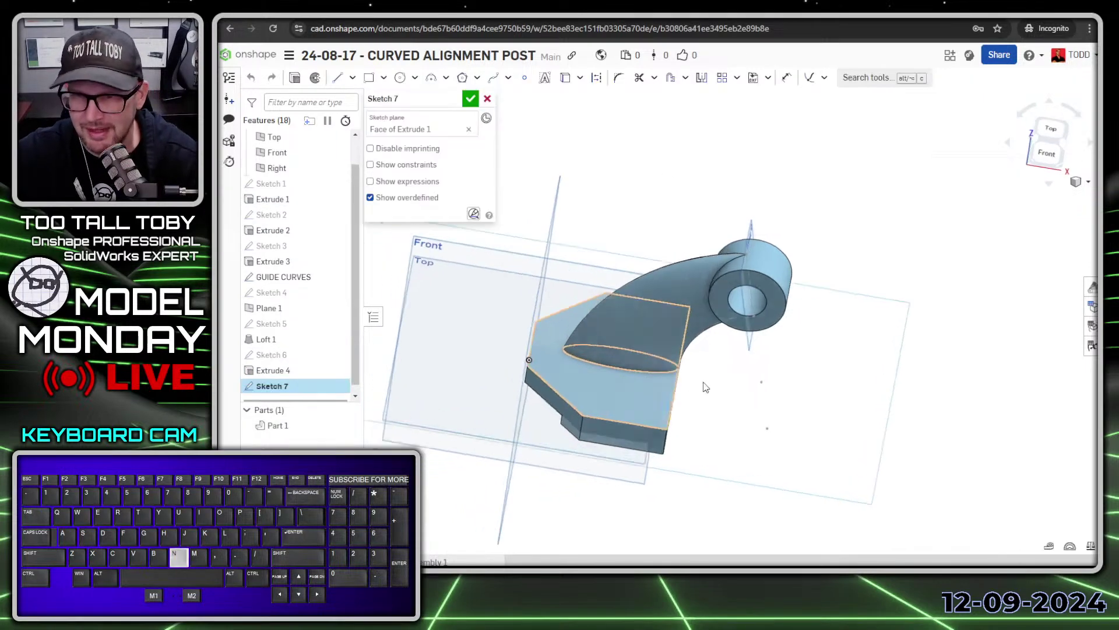
key(s)
click(813, 286)
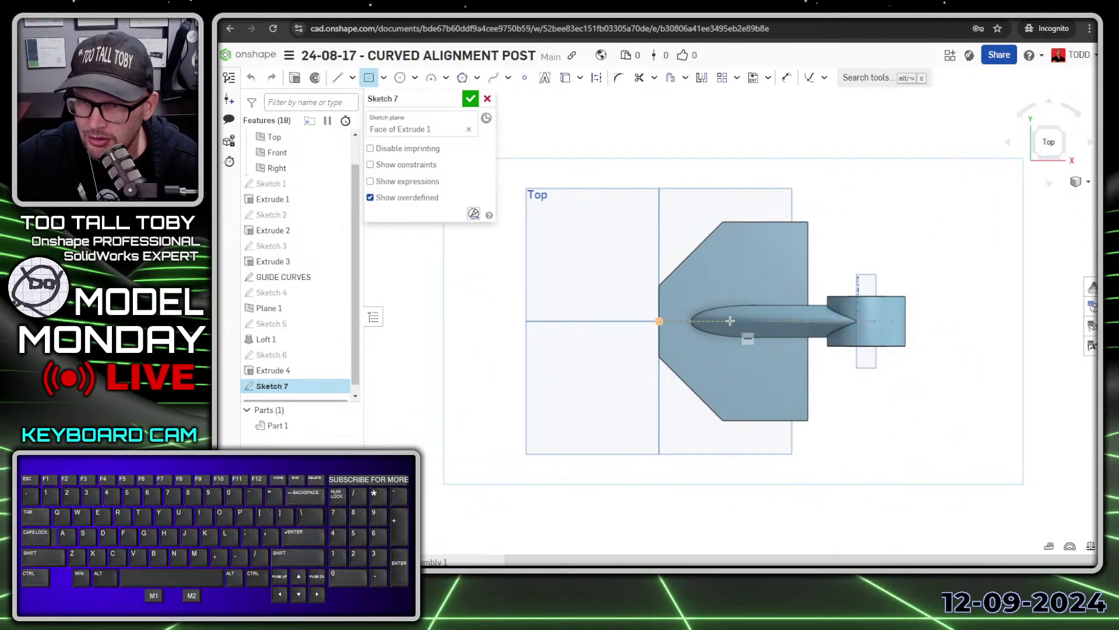
click(777, 321)
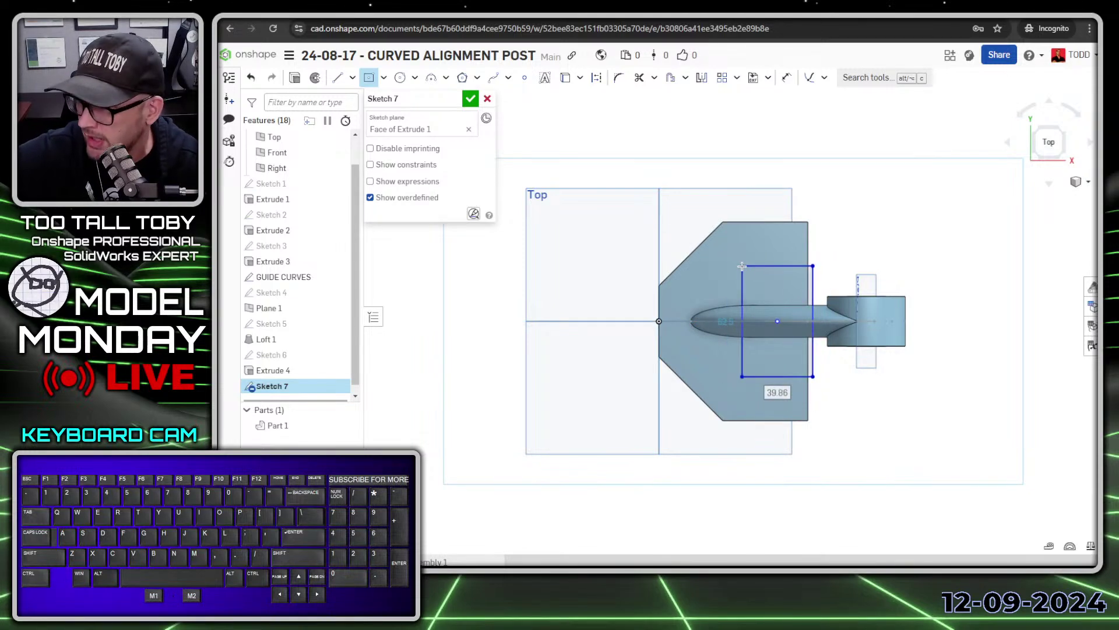
text(30)
key(Return)
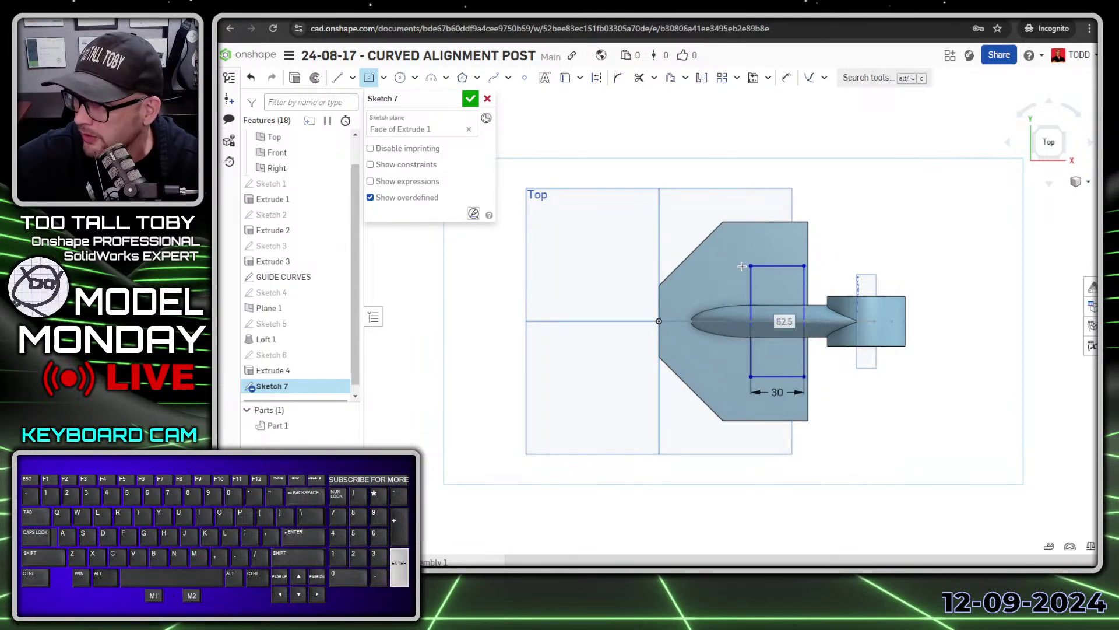
text(65)
key(Return)
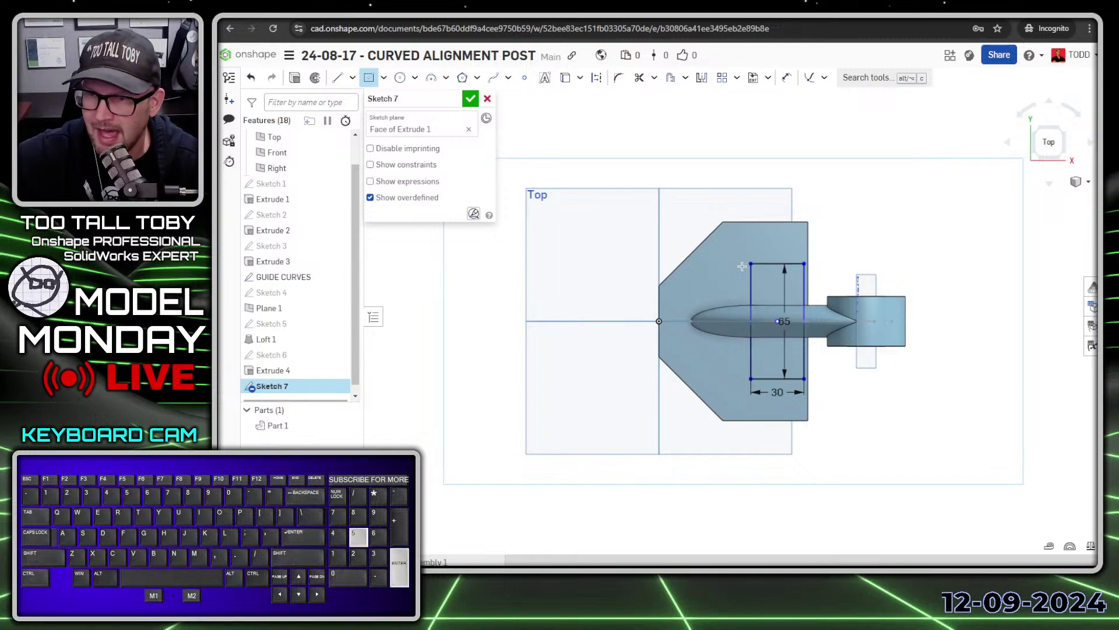
- Dimension the rectangle's edge 12 mm from the base plate's straight edge nearest the upper cylinder and finish Sketch 7
key(s)
click(859, 382)
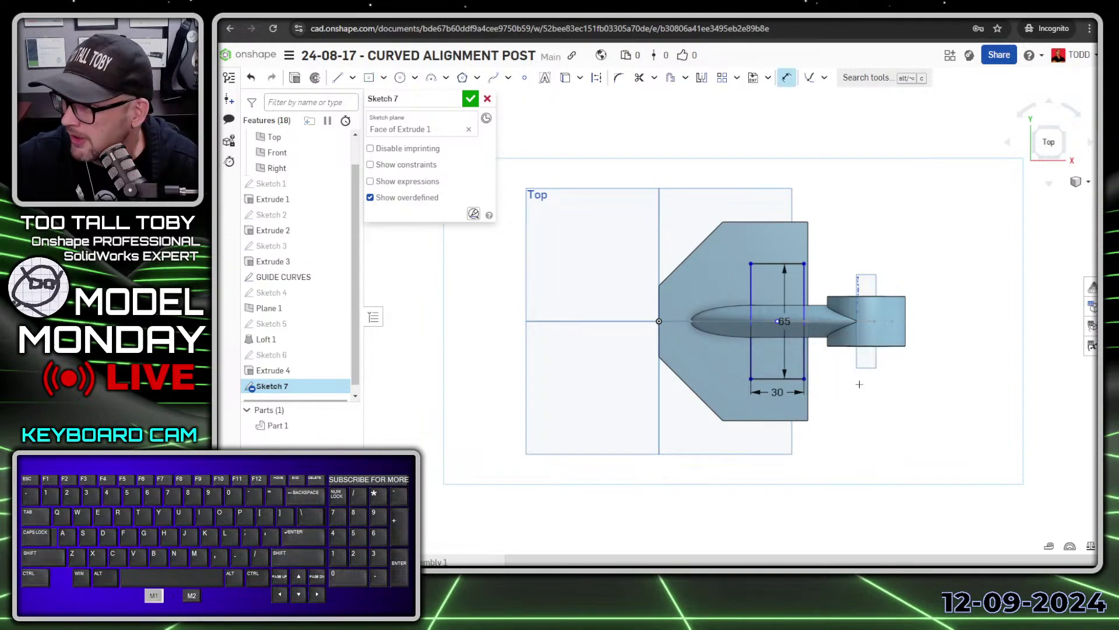
click(809, 408)
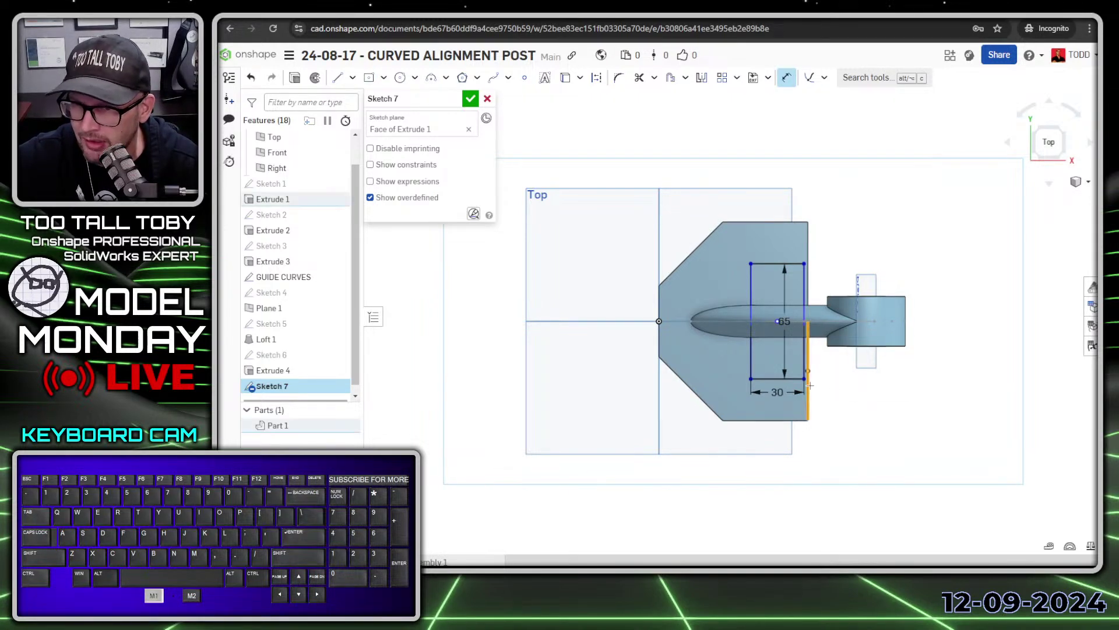
click(804, 364)
click(912, 454)
text(12)
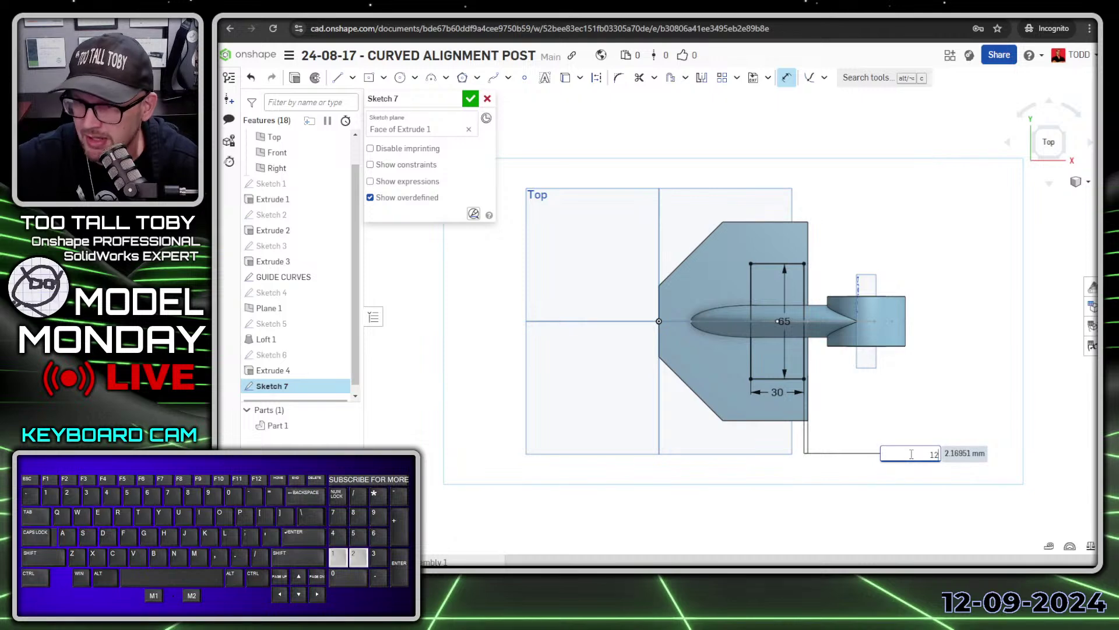
key(Return)
click(468, 100)
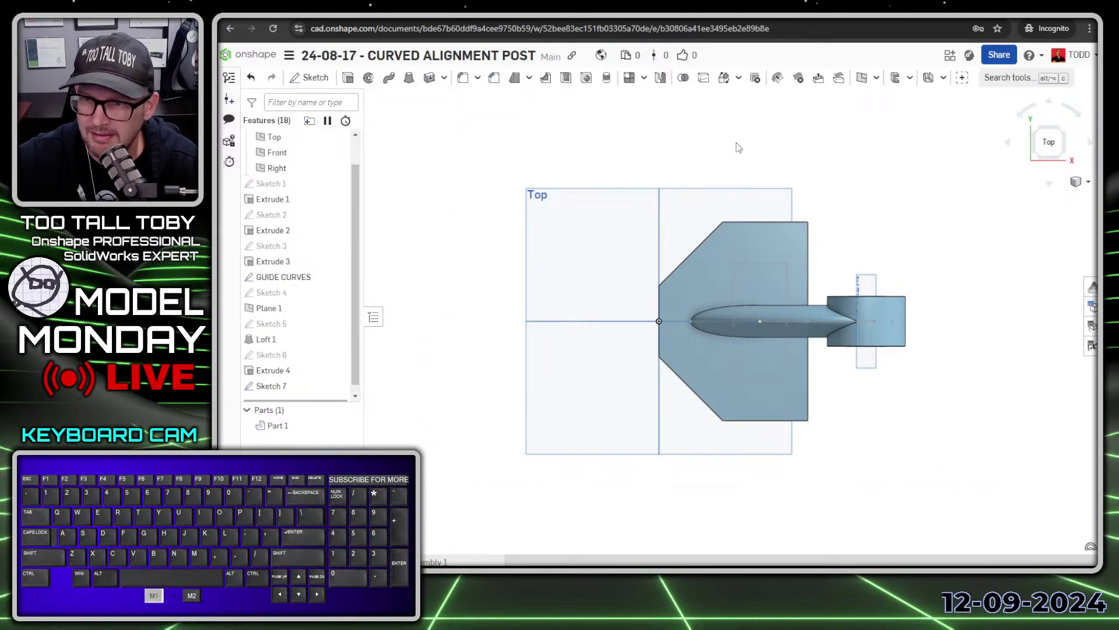
- Start a counterbore Hole feature with a 9 mm hole diameter, 16 mm counterbore diameter and 6 mm counterbore depth
click(587, 78)
click(457, 216)
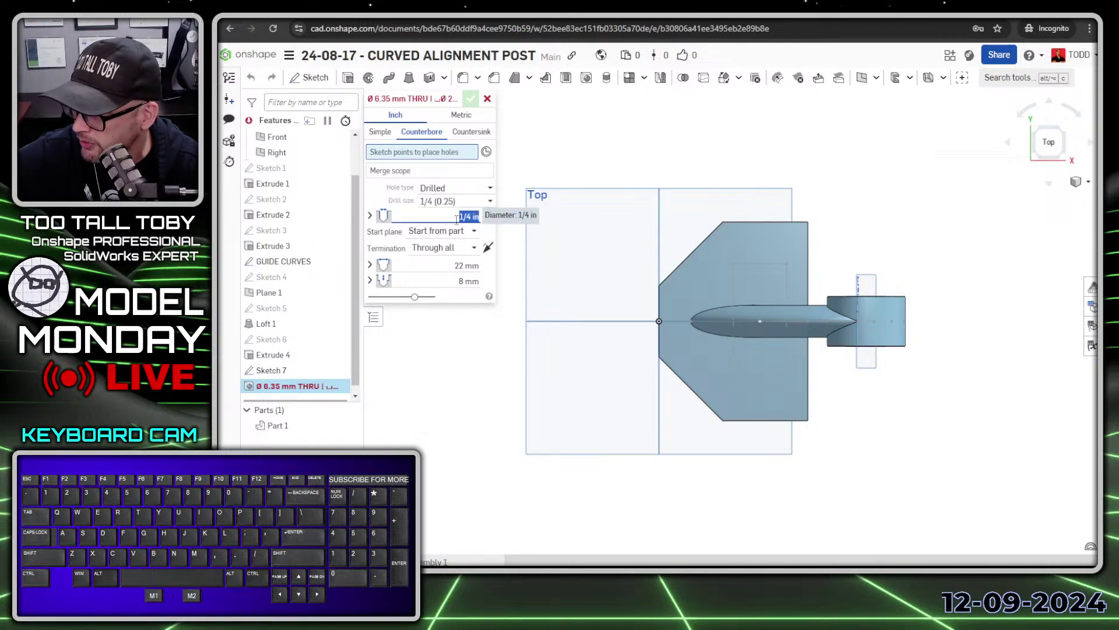
text(9)
key(Tab)
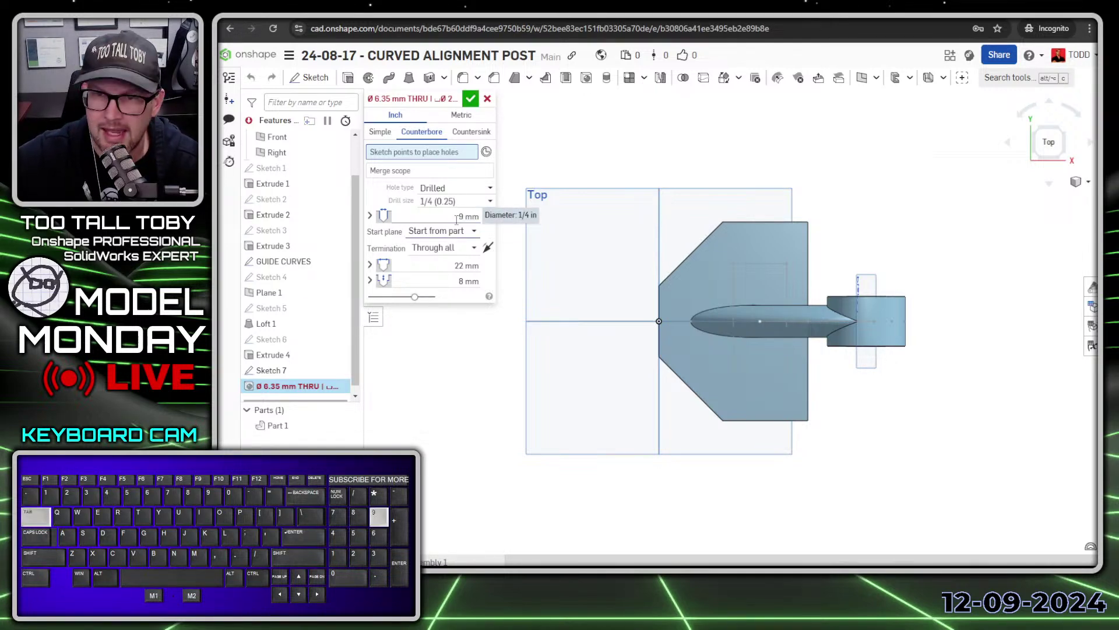
text(16)
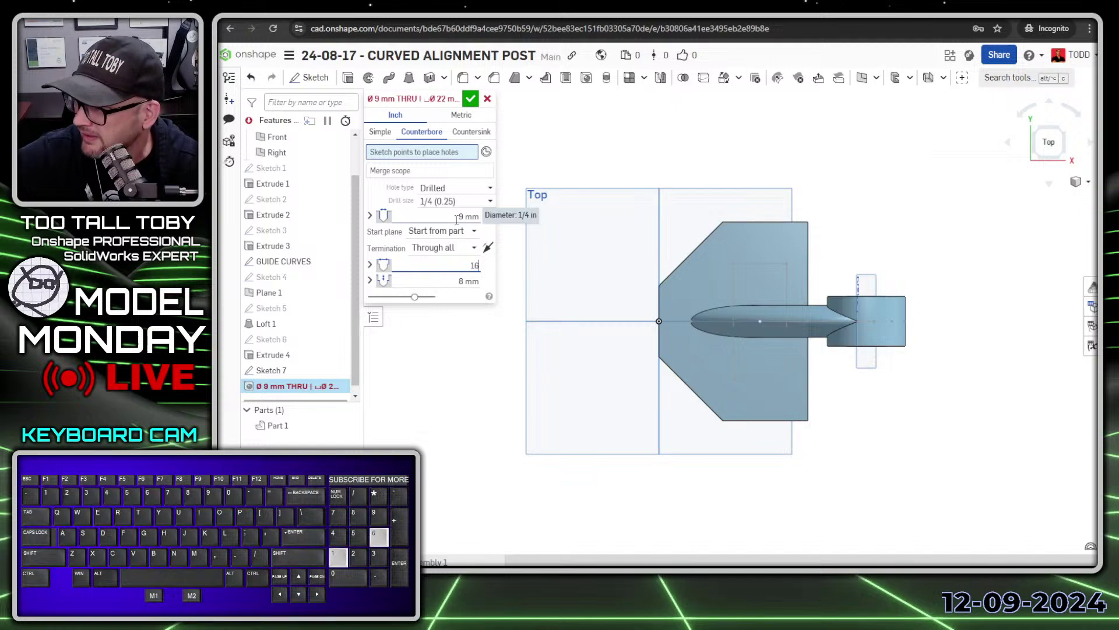
key(Tab)
text(6)
key(Tab)
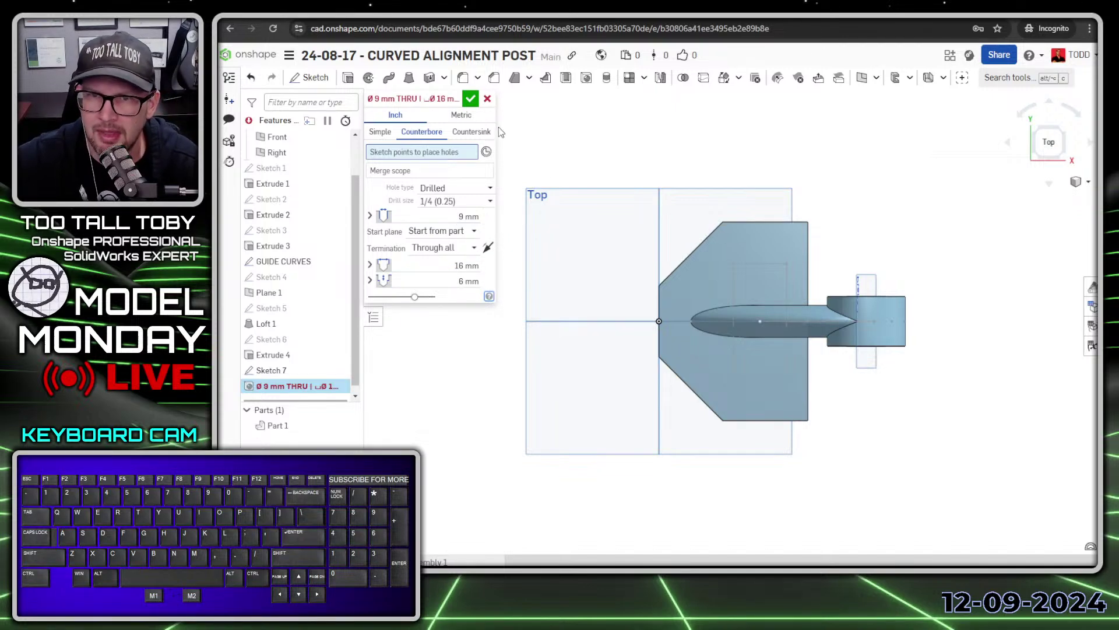
- Place the counterbore holes on the four corners of the Sketch 7 rectangle and accept the feature
click(786, 264)
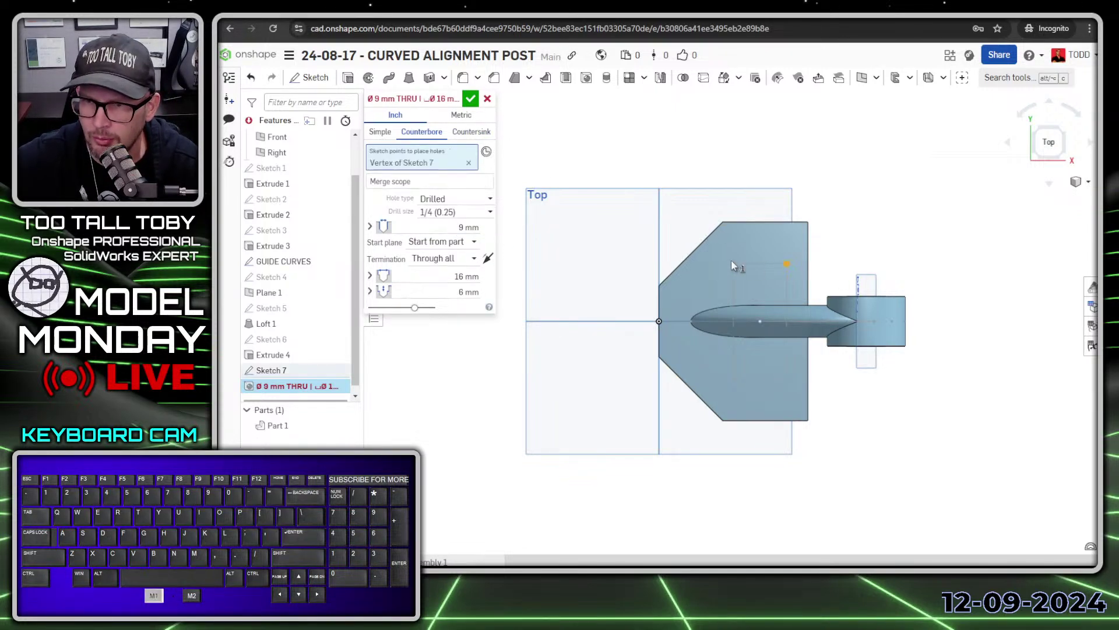
click(733, 262)
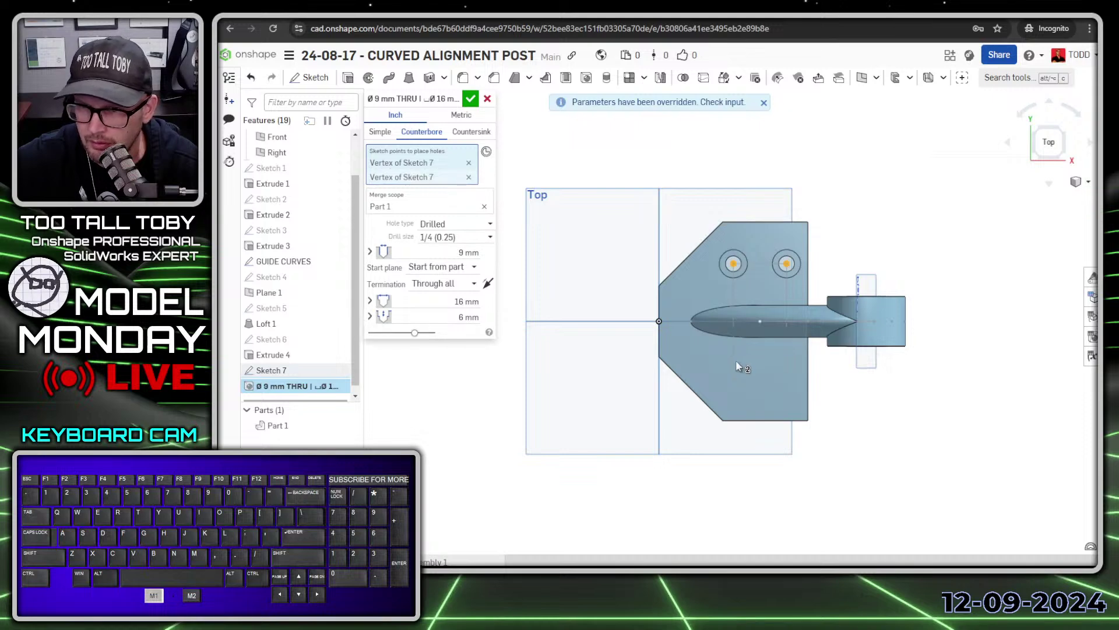
click(733, 380)
click(787, 379)
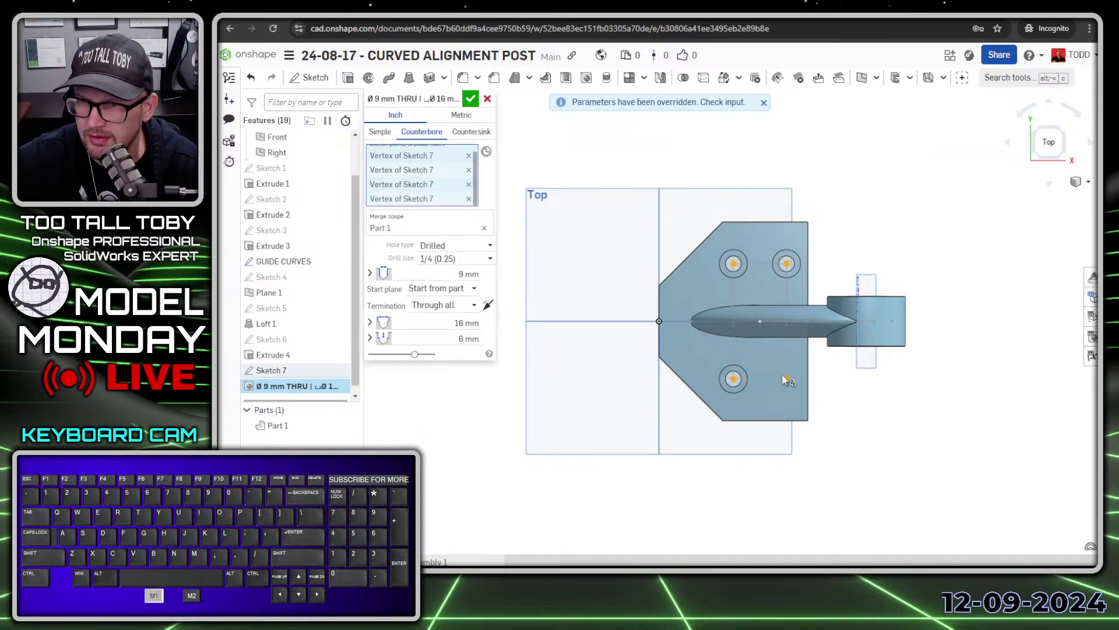
click(470, 99)
- Hide all planes and show the part in a three-dimensional view
right_drag(604, 425, 585, 374)
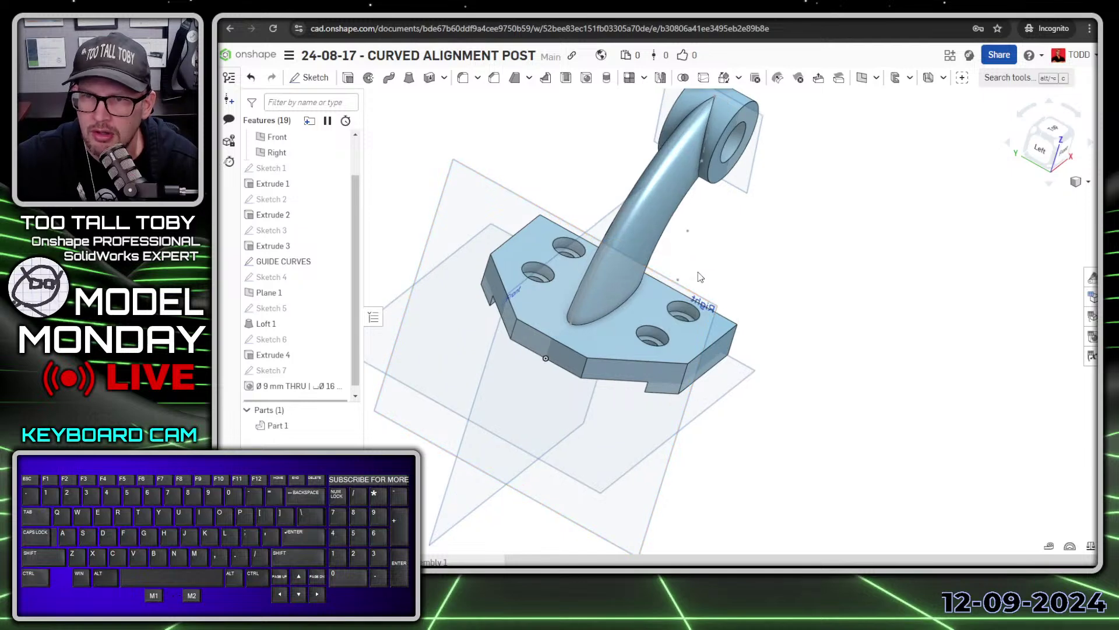
key(p)
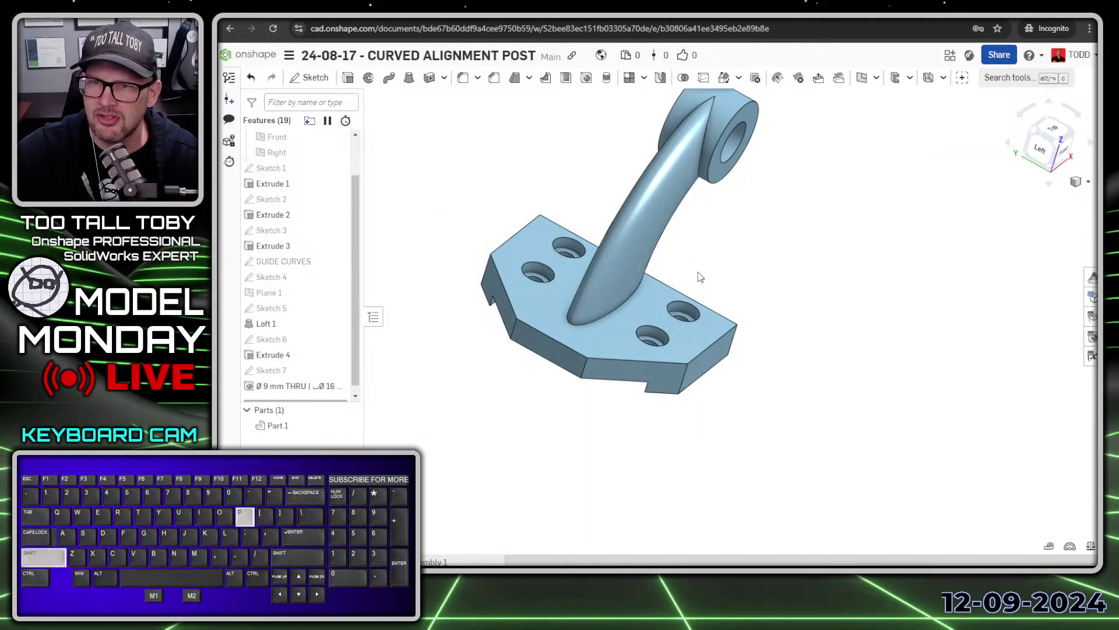
right_drag(704, 314, 782, 404)
- Edit the appearance of Part 1, trying palette greens and blues and applying a bright cyan-blue from the colour mixer
right_click(282, 432)
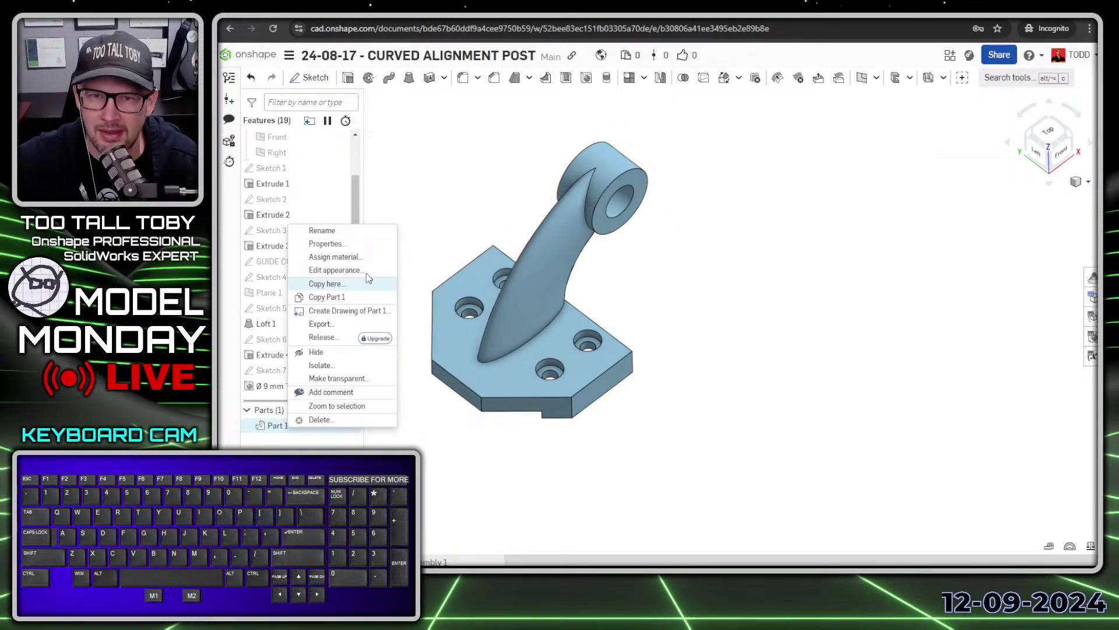
click(337, 270)
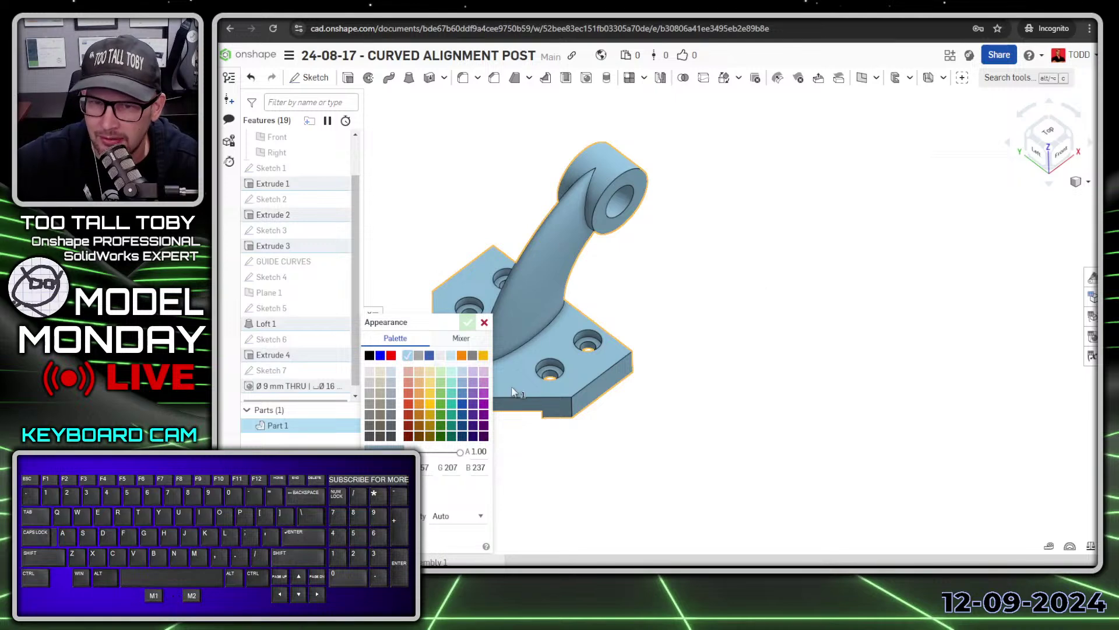
click(452, 399)
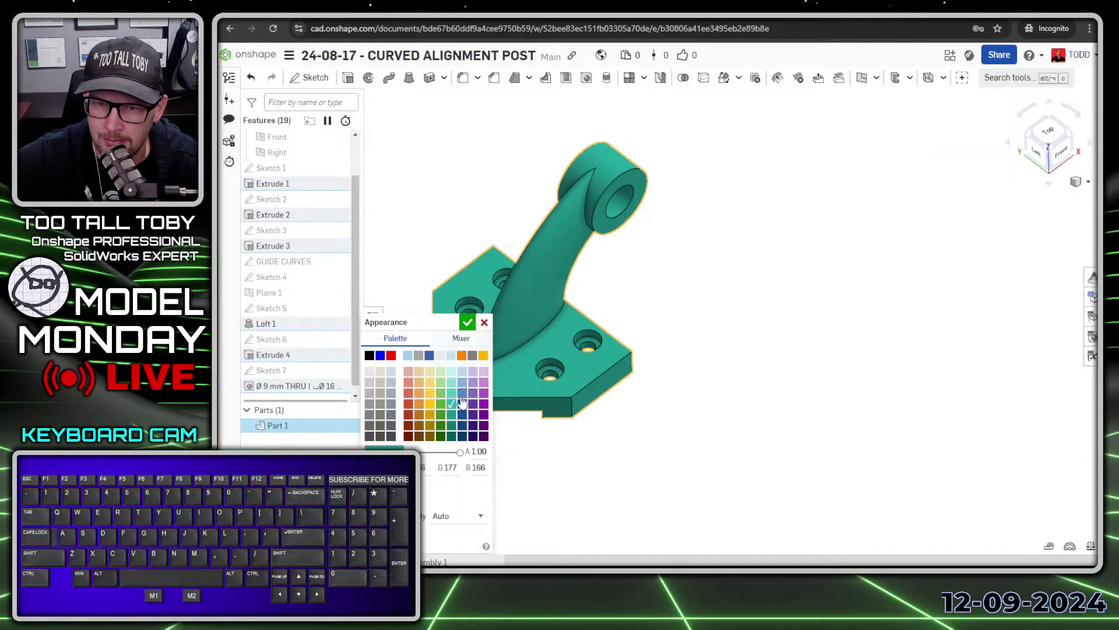
click(463, 394)
click(461, 384)
click(451, 385)
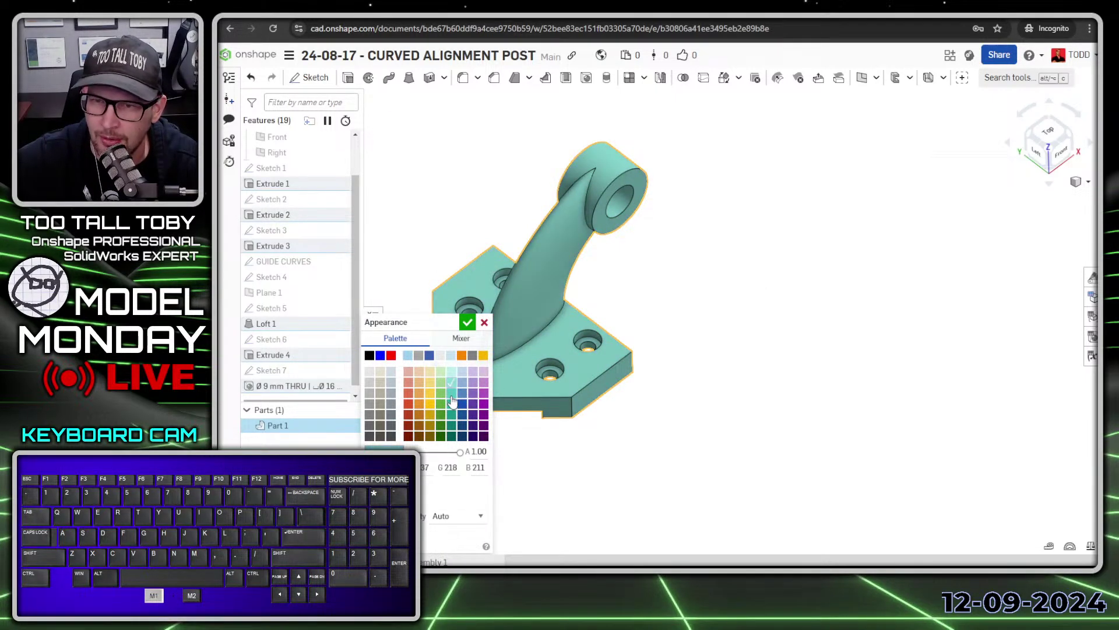
click(452, 396)
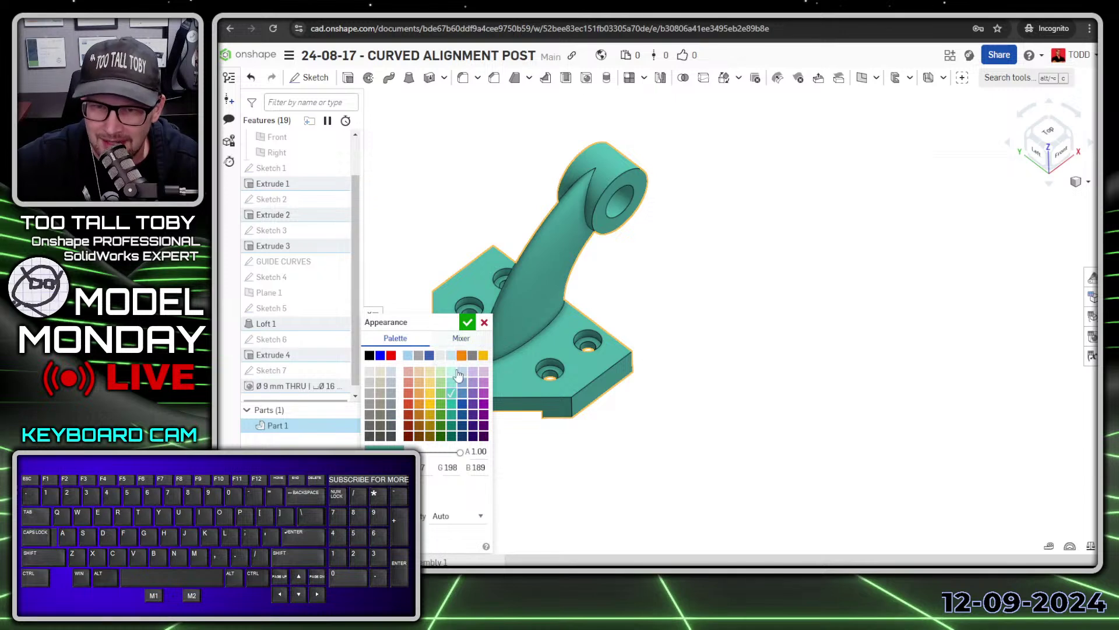
click(461, 339)
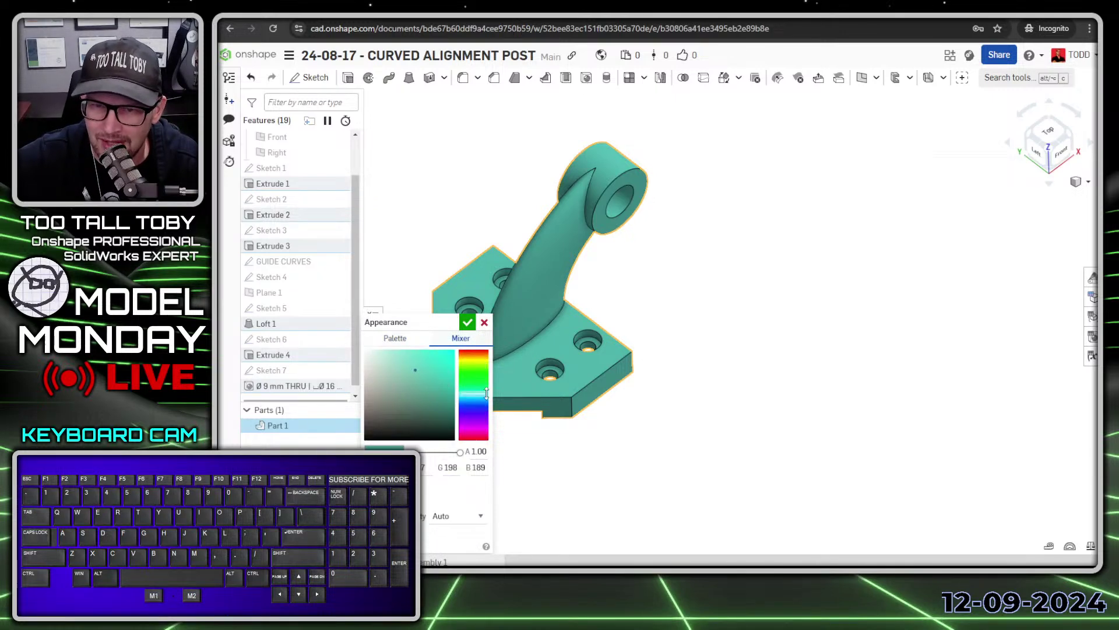
drag(478, 396, 478, 394)
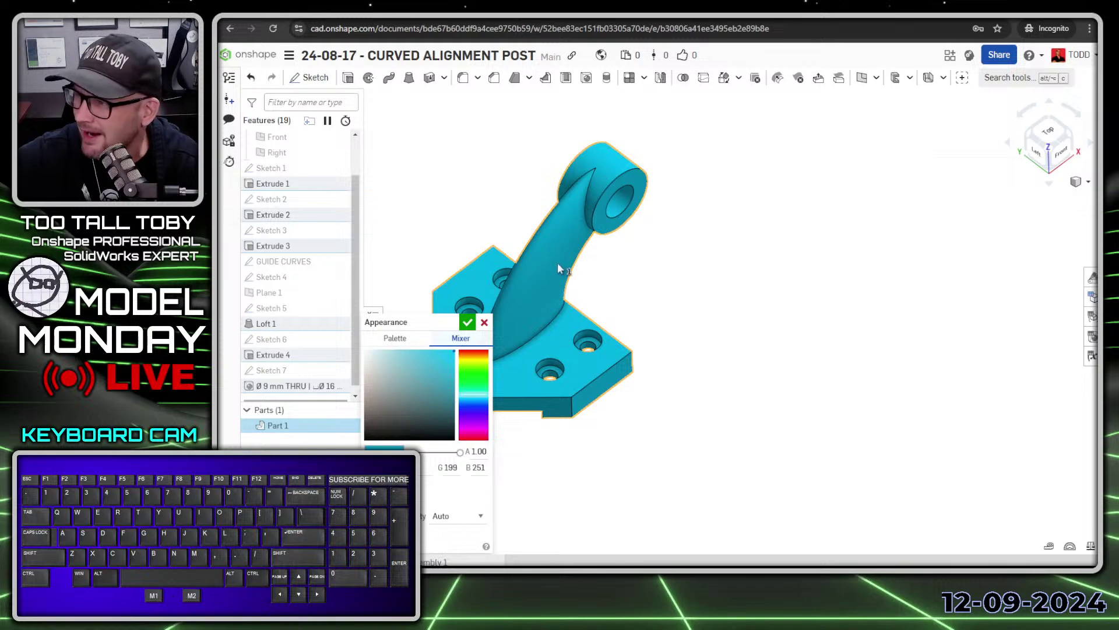
click(468, 322)
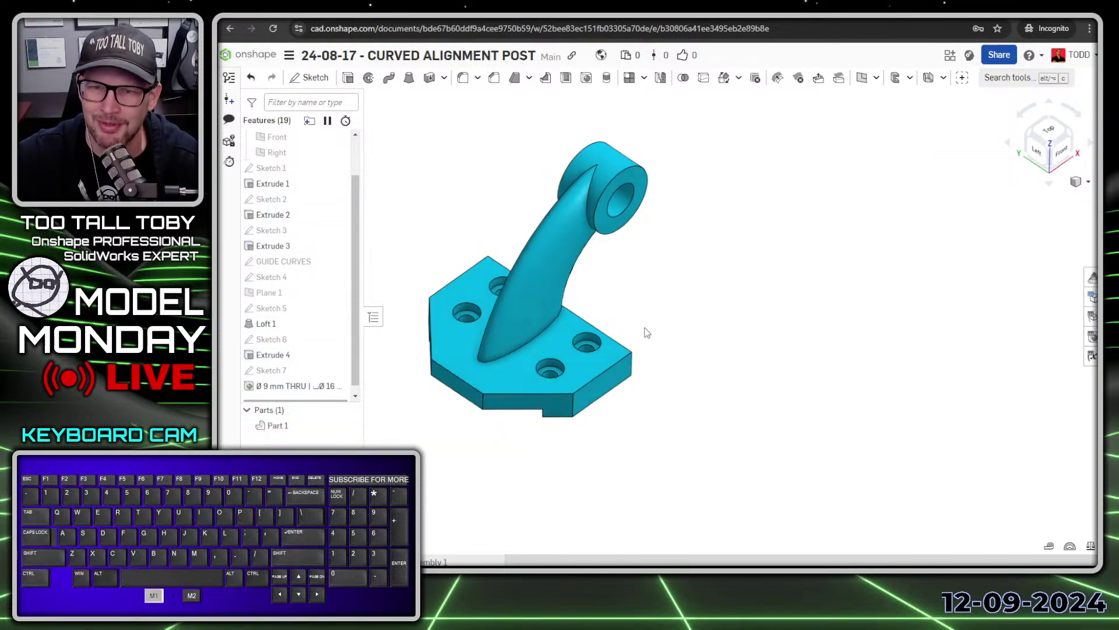
- Assign the TTT-PLAIN CARBON STEEL material from the TTT-CUSTOM MATERIALS library to Part 1
right_click(287, 426)
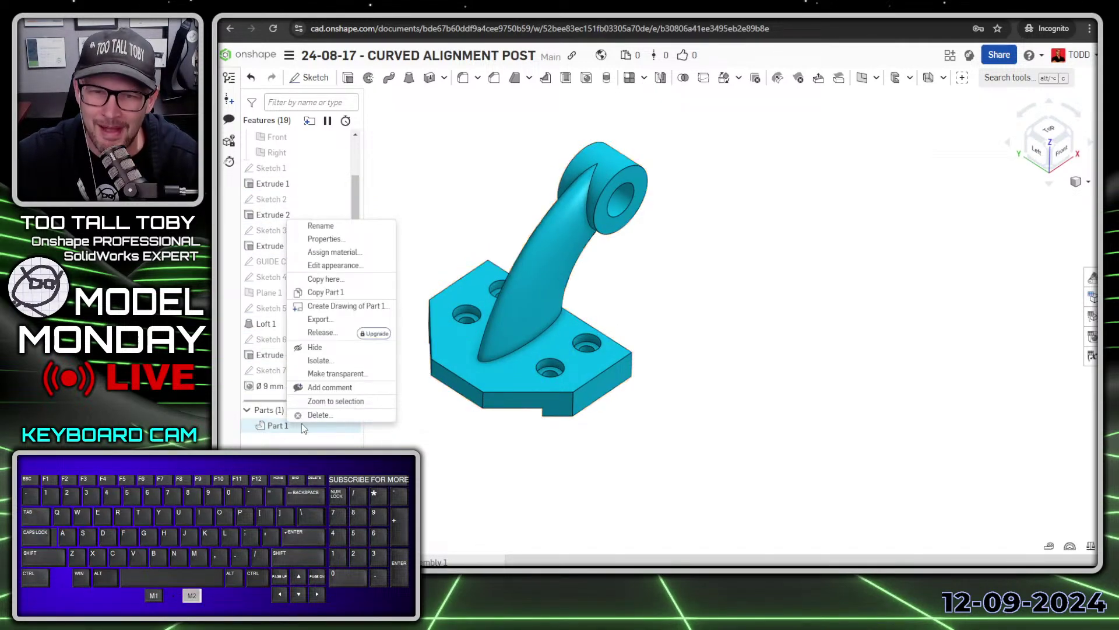
click(350, 253)
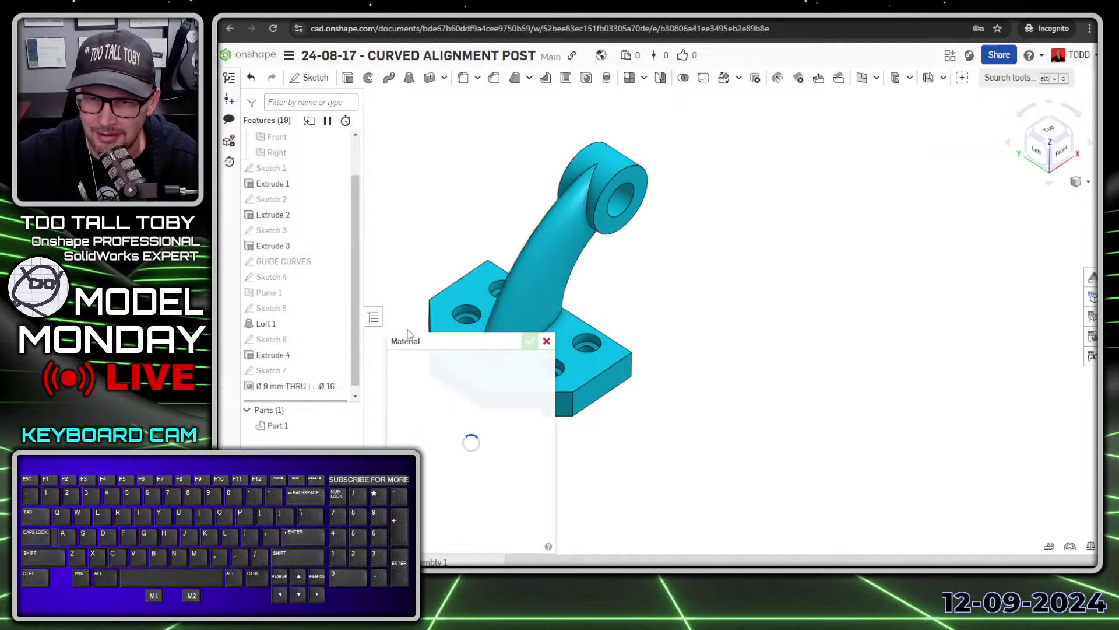
drag(469, 343, 479, 186)
click(467, 224)
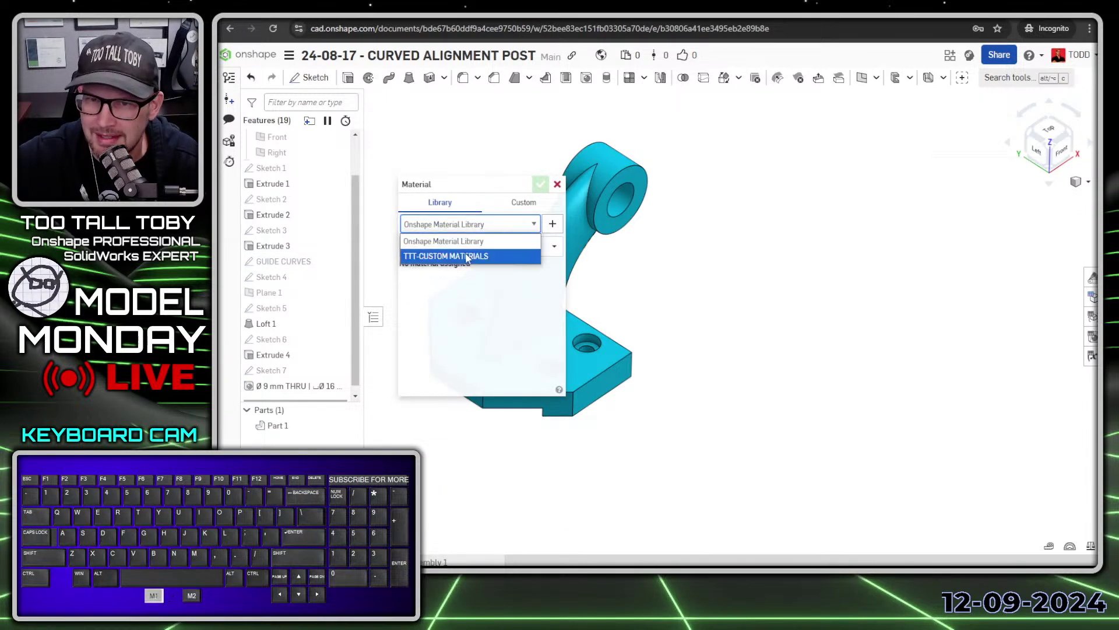
click(474, 256)
click(553, 247)
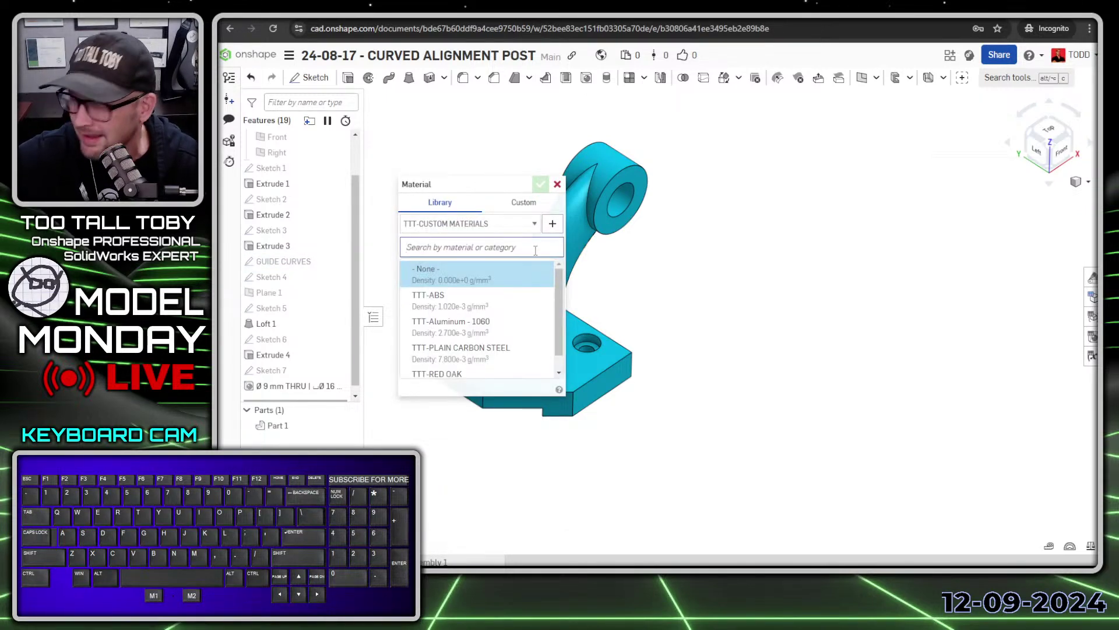
click(478, 348)
click(737, 300)
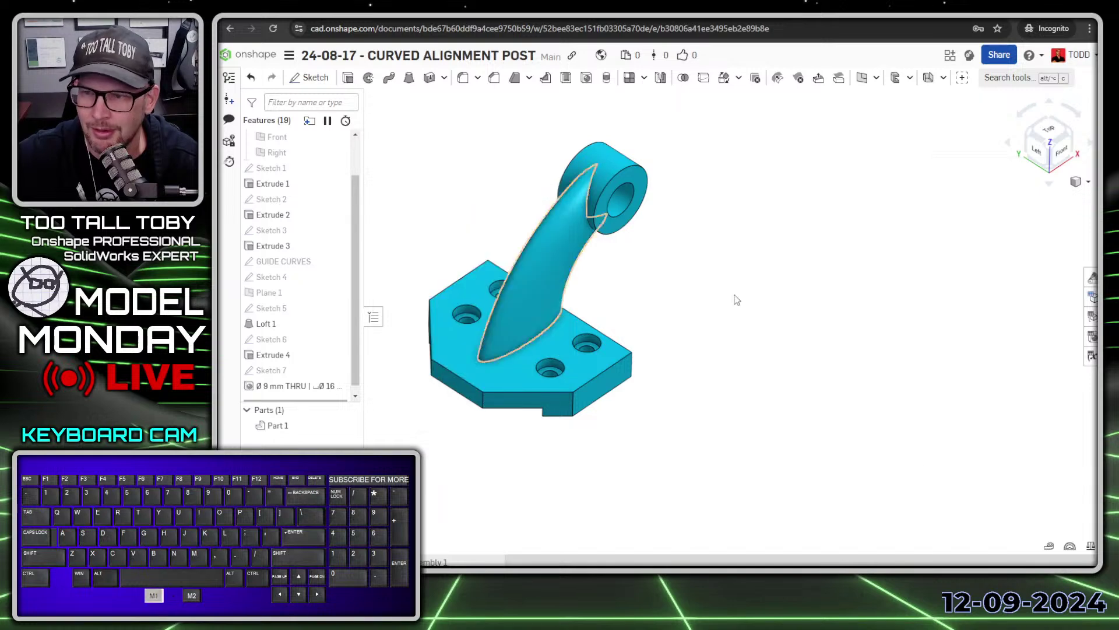
- Check the mass of Part 1 in the mass and section properties
click(1091, 547)
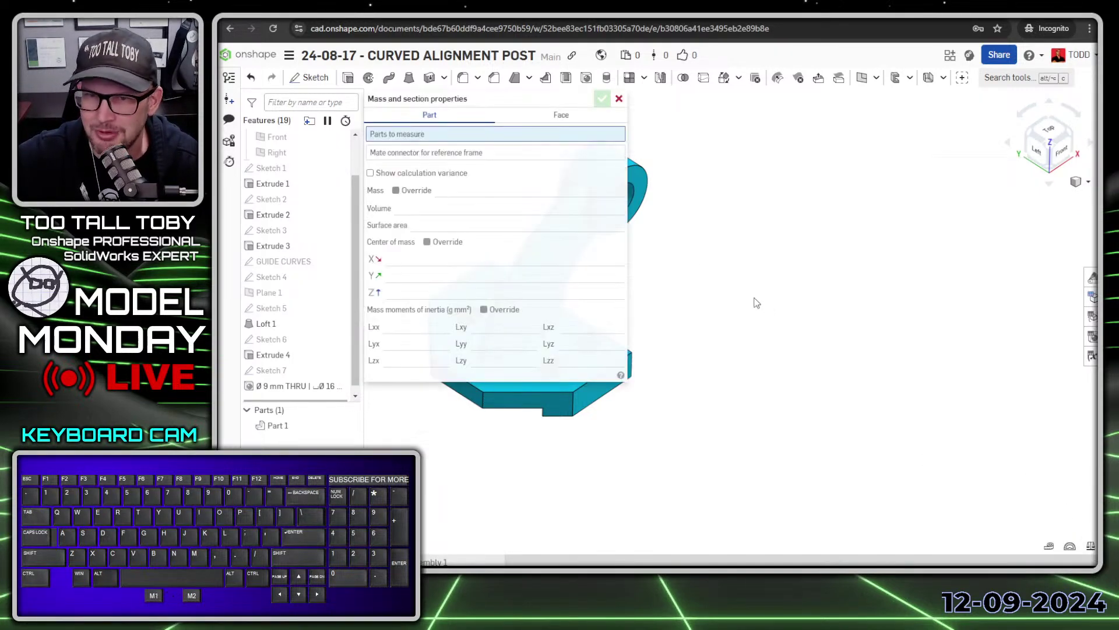
ctrl+middle_drag(638, 411, 872, 398)
mouse_move(588, 207)
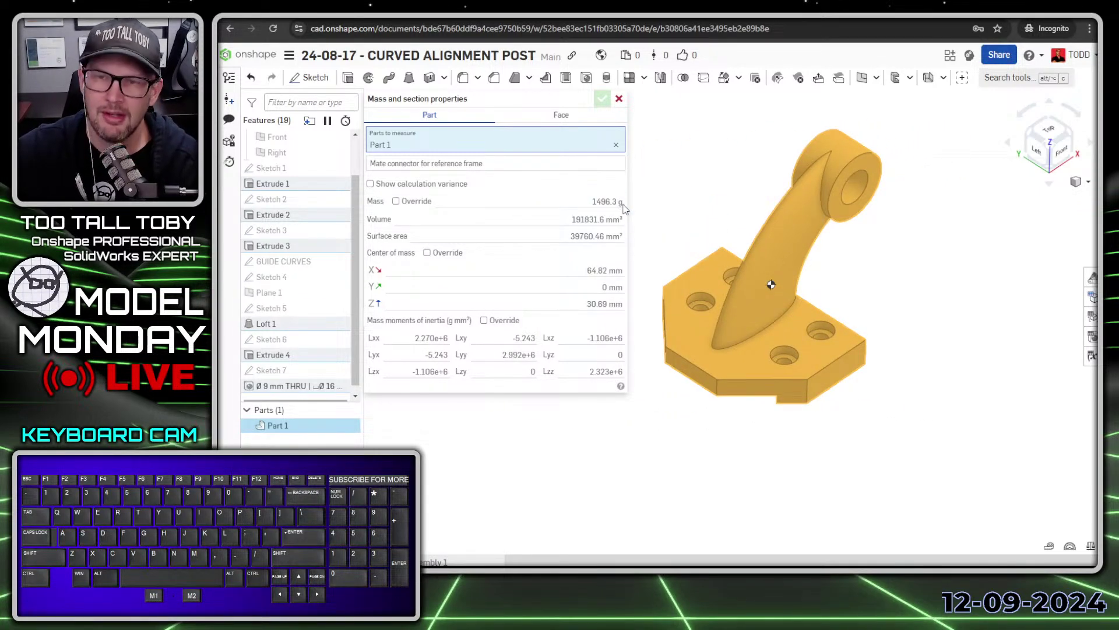
click(618, 102)
click(652, 202)
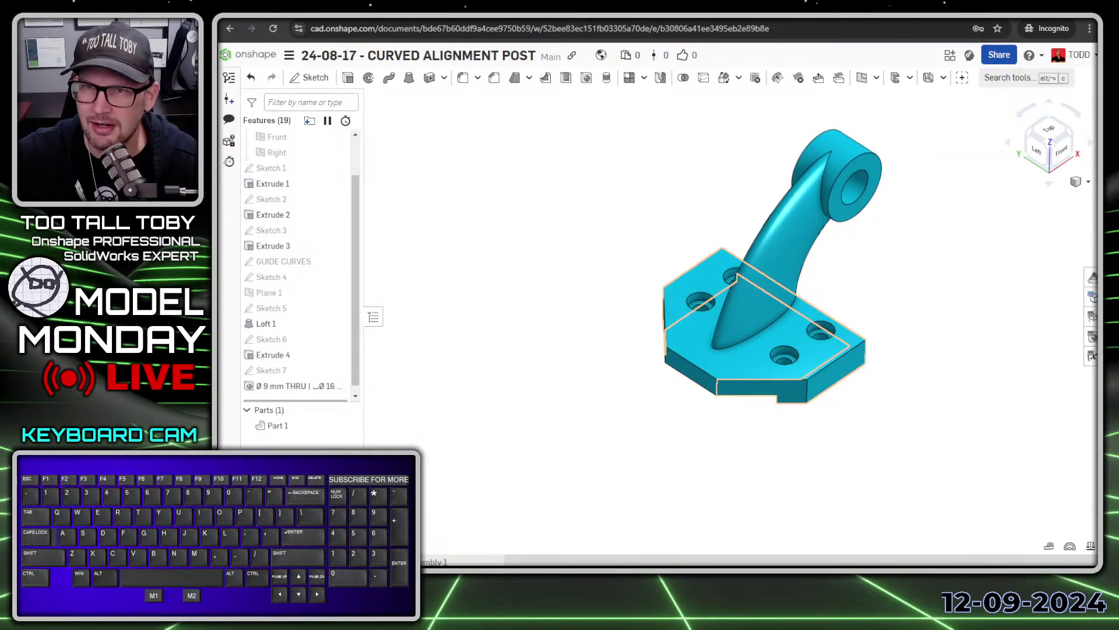
- Move the Onshape window off the PowerPoint drawing slide and reveal the slide's answer for the part's mass
drag(523, 8, 554, 15)
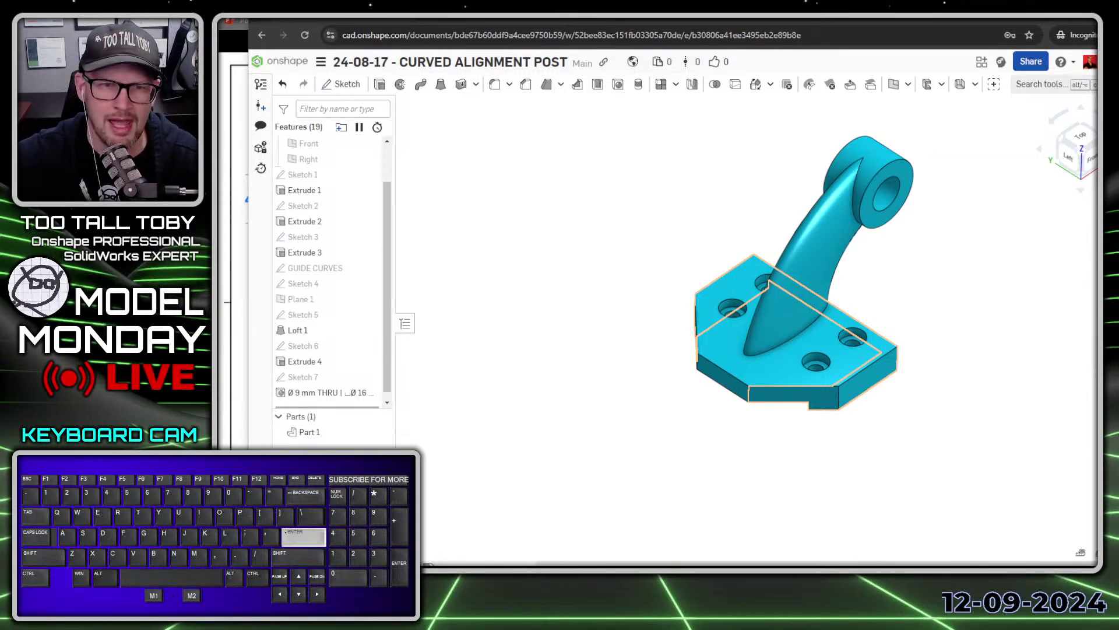
click(609, 13)
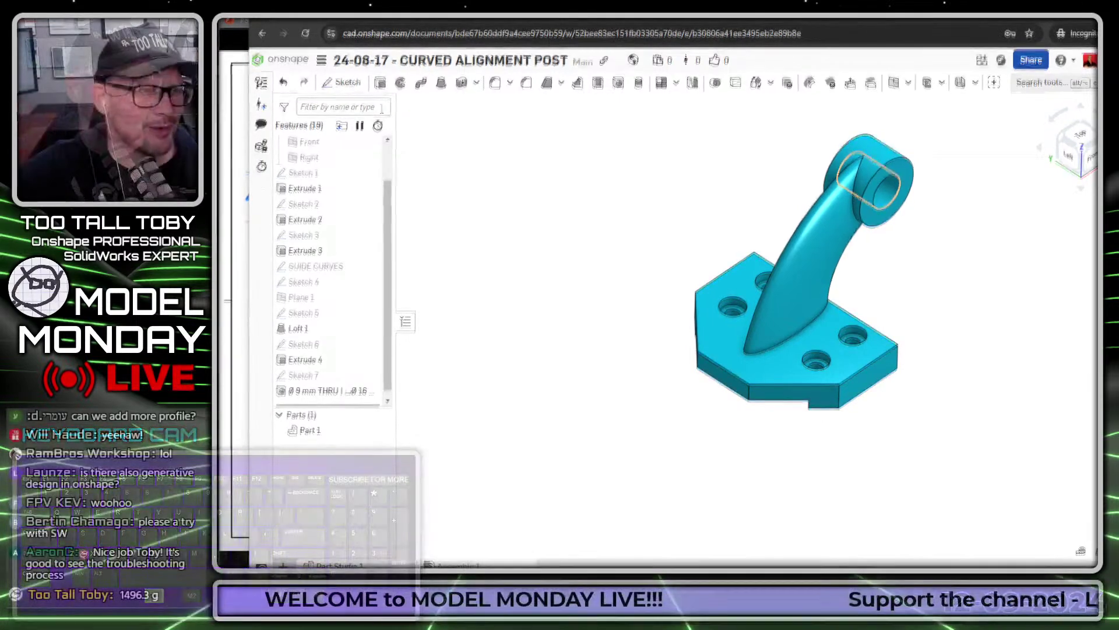
drag(609, 13, 1118, 36)
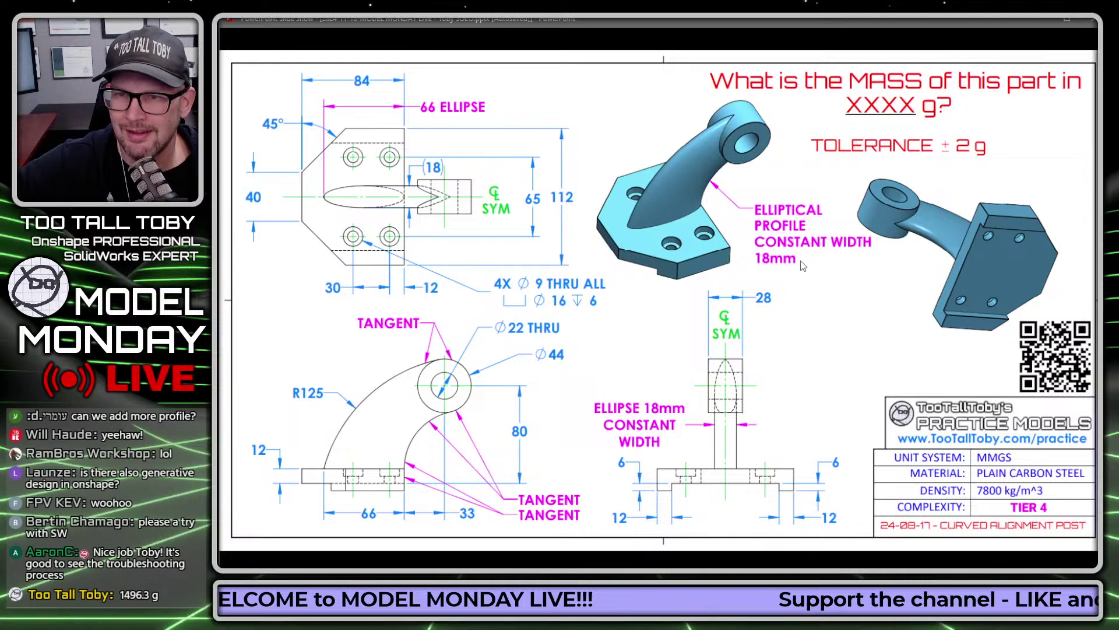
click(761, 302)
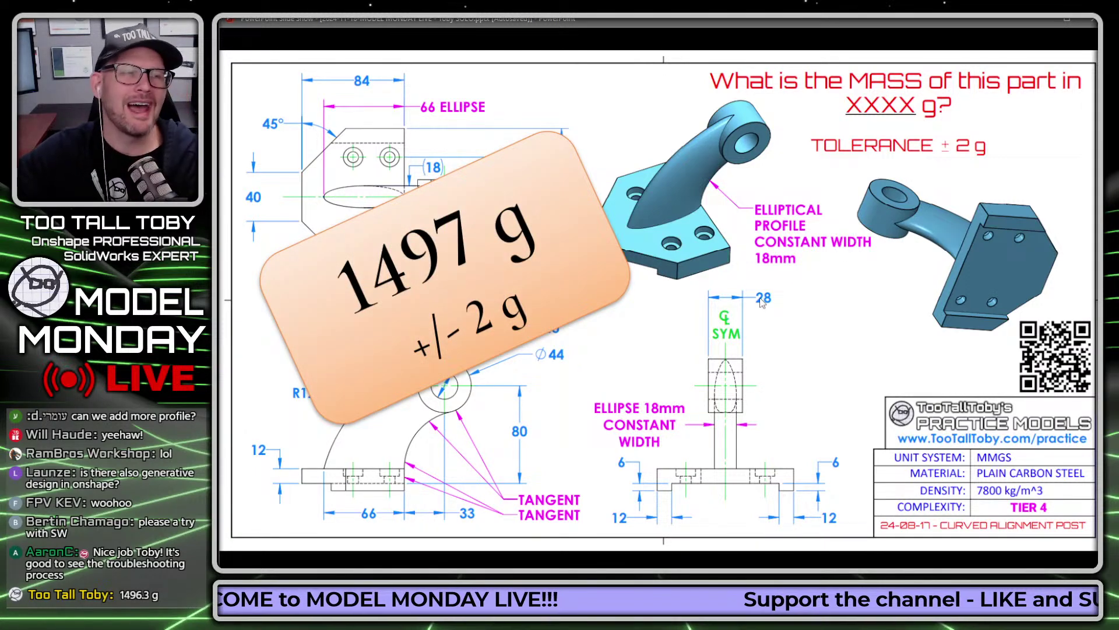